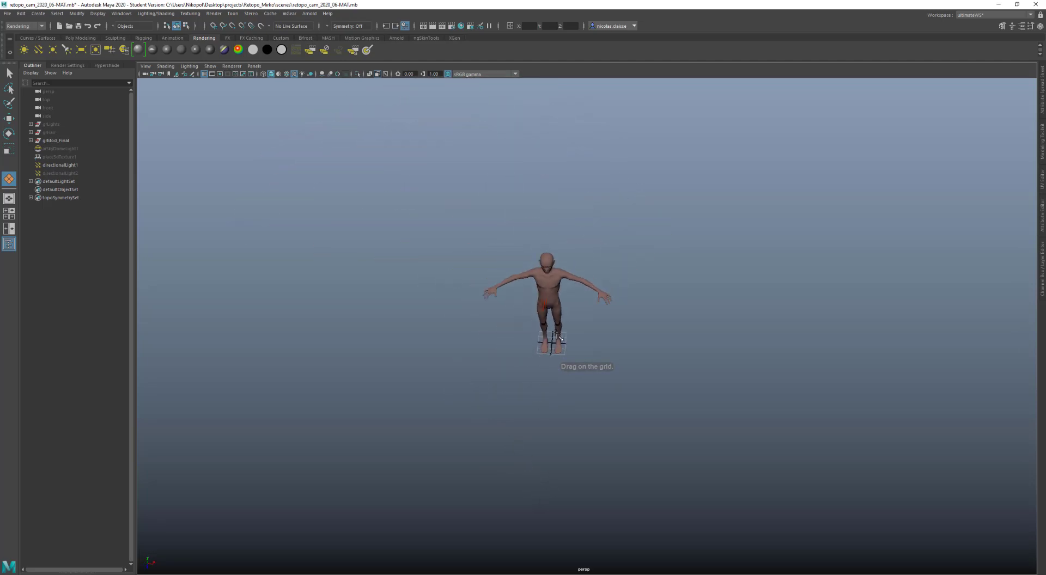
Create a large polygon floor plane beneath the character and extrude its back edge straight up into a tall wall.
mouse_move(556, 347)
left_mouse_down()
mouse_move(650, 393)
mouse_move(784, 425)
left_mouse_up()
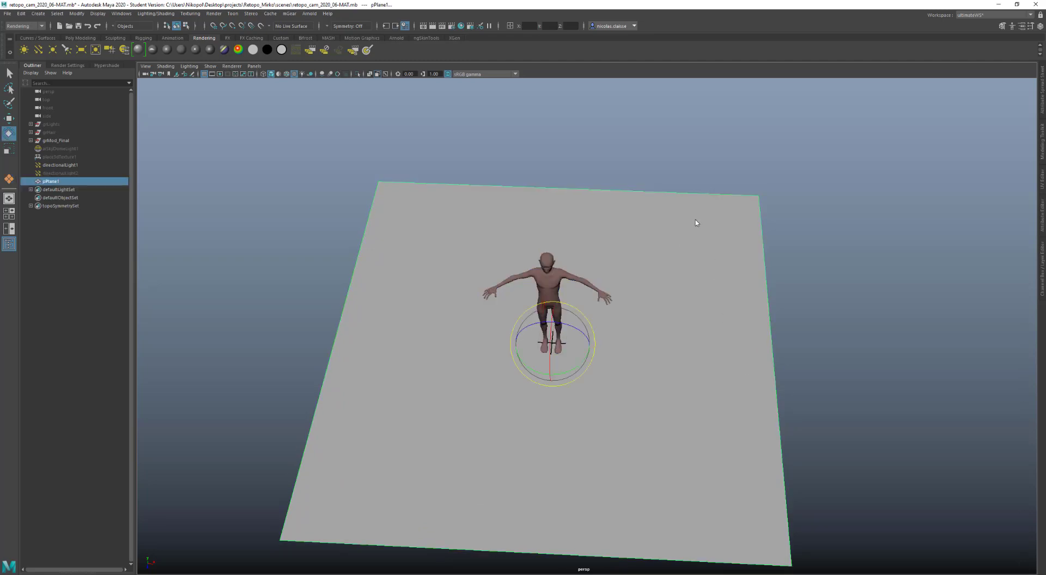
right_click_drag(697, 222, 696, 188)
left_click(696, 188)
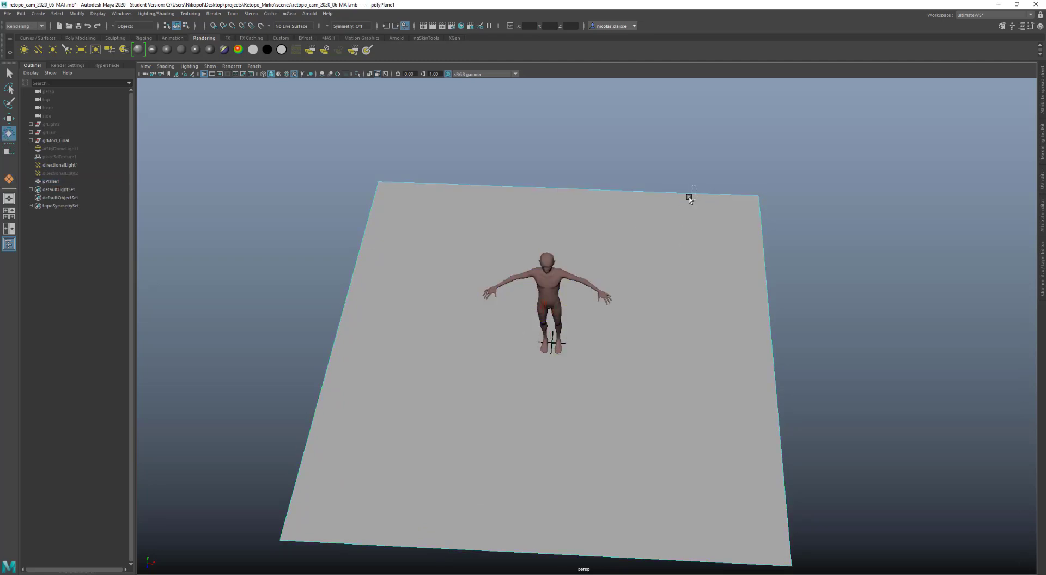
left_click_drag(680, 260, 628, 238, "alt")
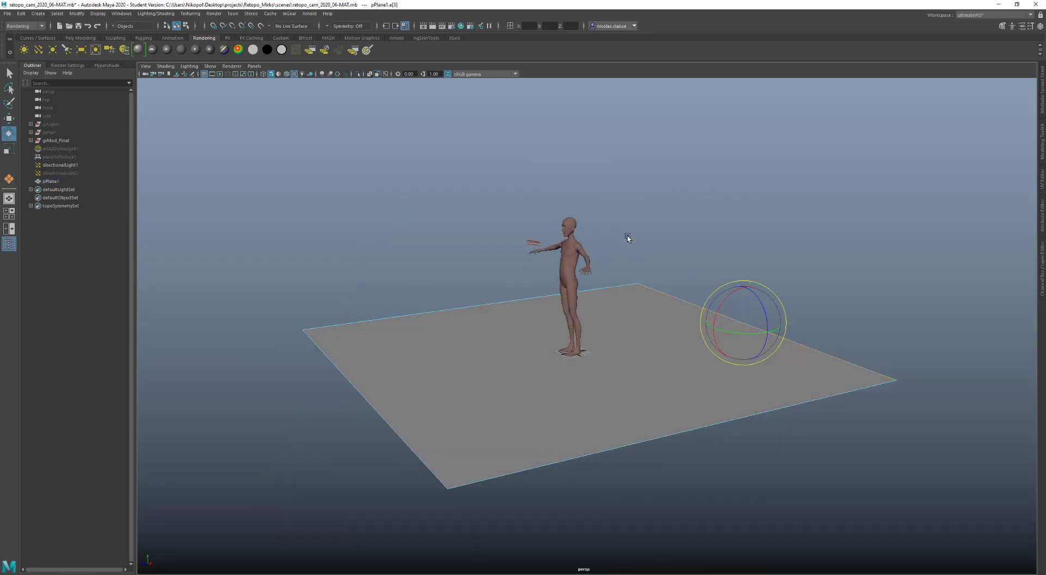
key("w")
right_click_drag(756, 309, 756, 297)
key("ctrl+e")
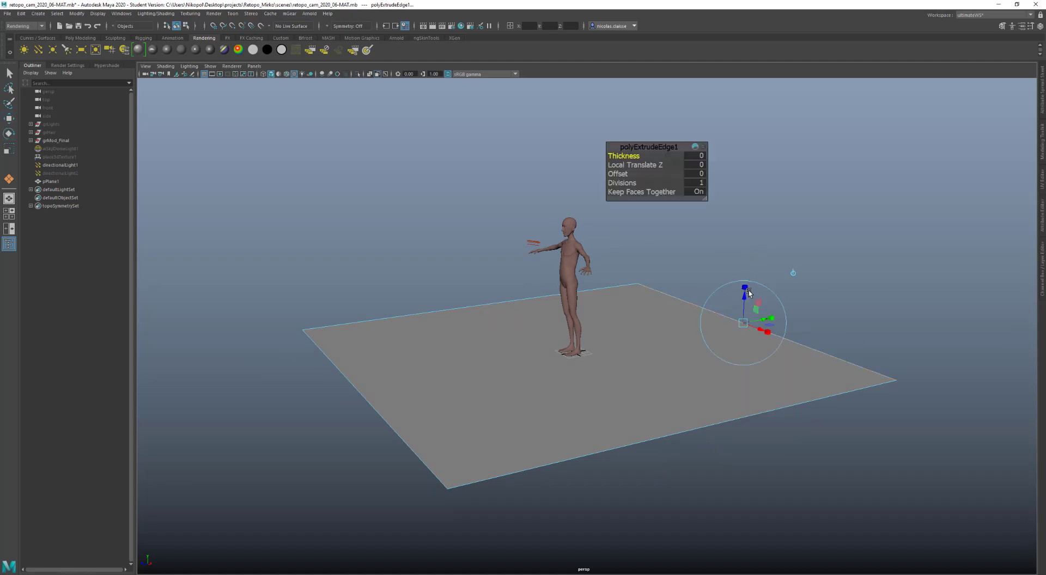
left_click_drag(744, 288, 758, 11)
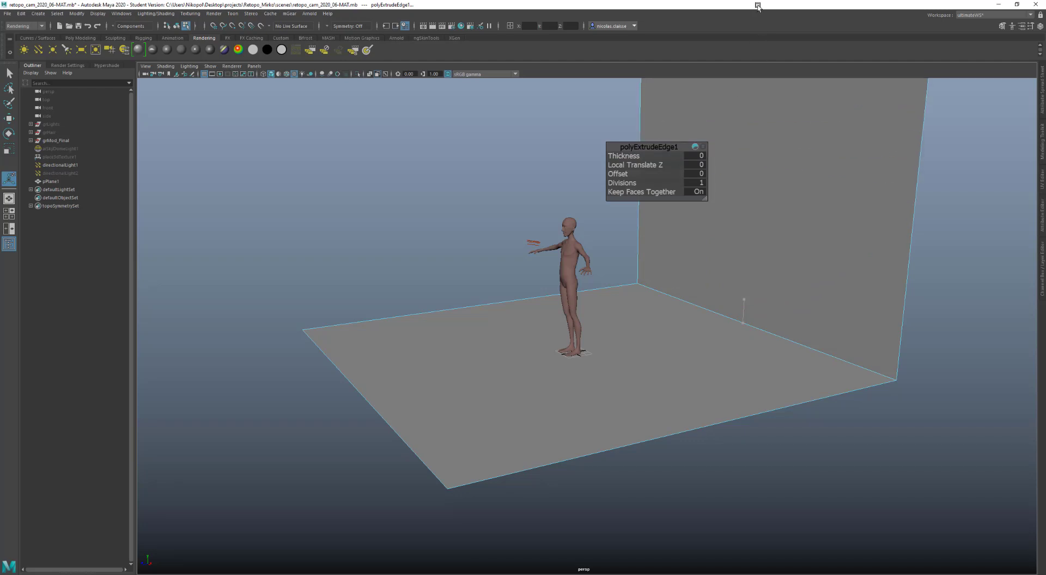
Bevel the edge between floor and wall with 7 segments and a fraction of 0.23, and return to object mode.
left_click(734, 321)
right_click_drag(735, 320, 776, 321, "shift")
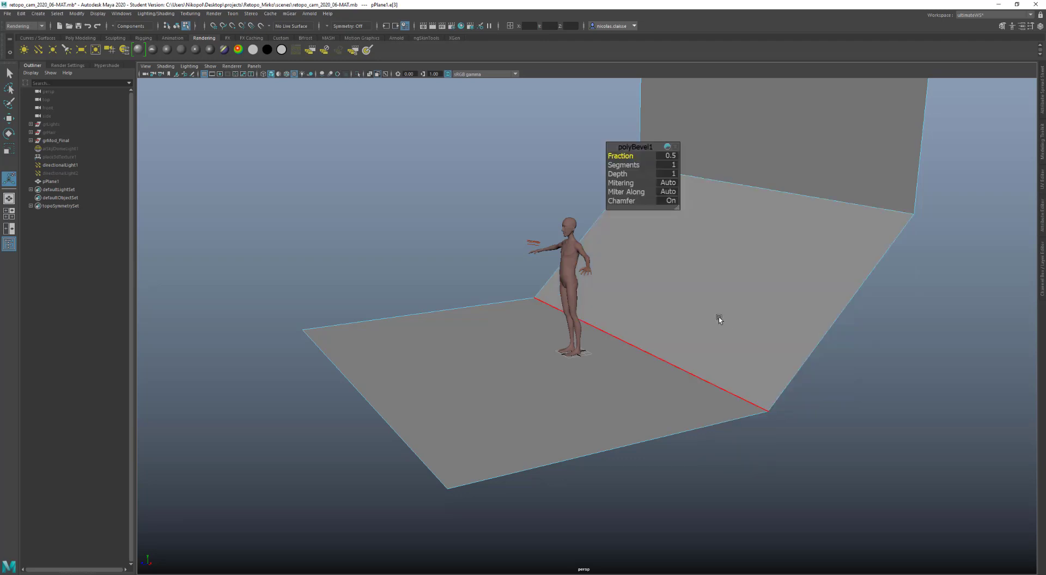
mouse_move(626, 165)
left_mouse_down()
mouse_move(638, 165)
mouse_move(623, 157)
left_mouse_up()
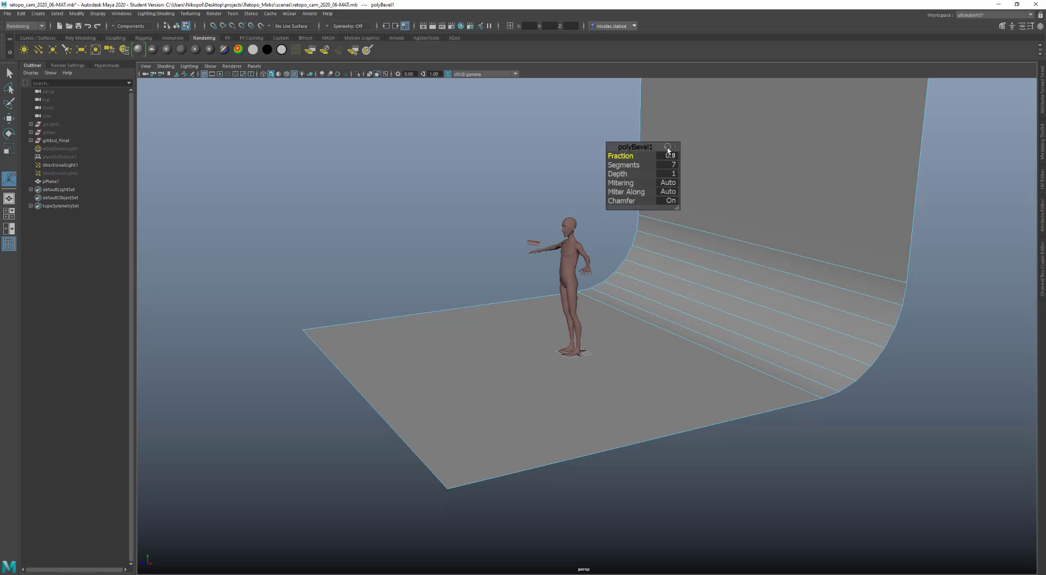
left_click_drag(628, 156, 627, 158)
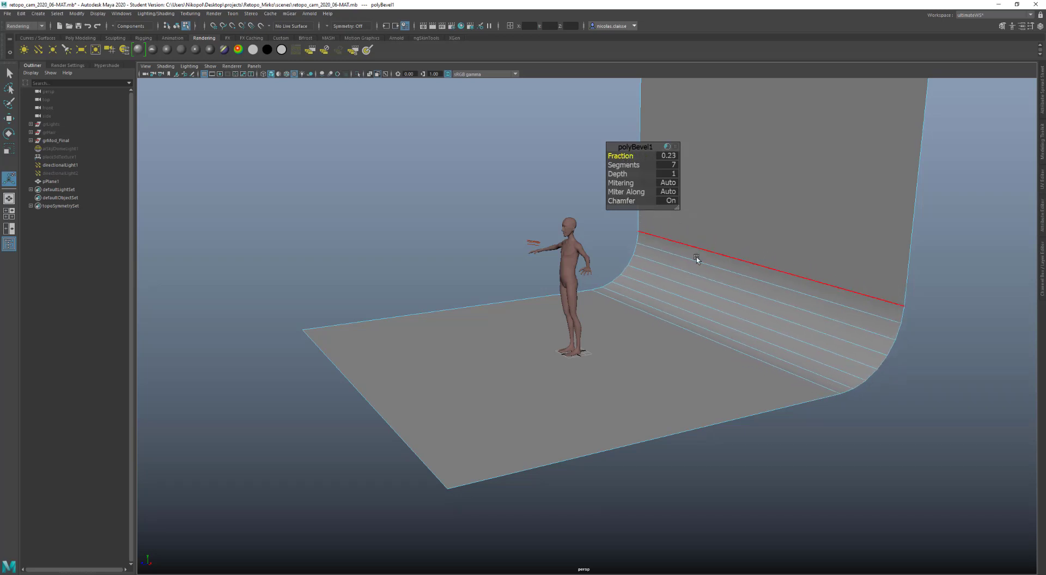
key("F8")
scroll(790, 201, "down", 3)
left_click_drag(752, 265, 860, 251, "alt")
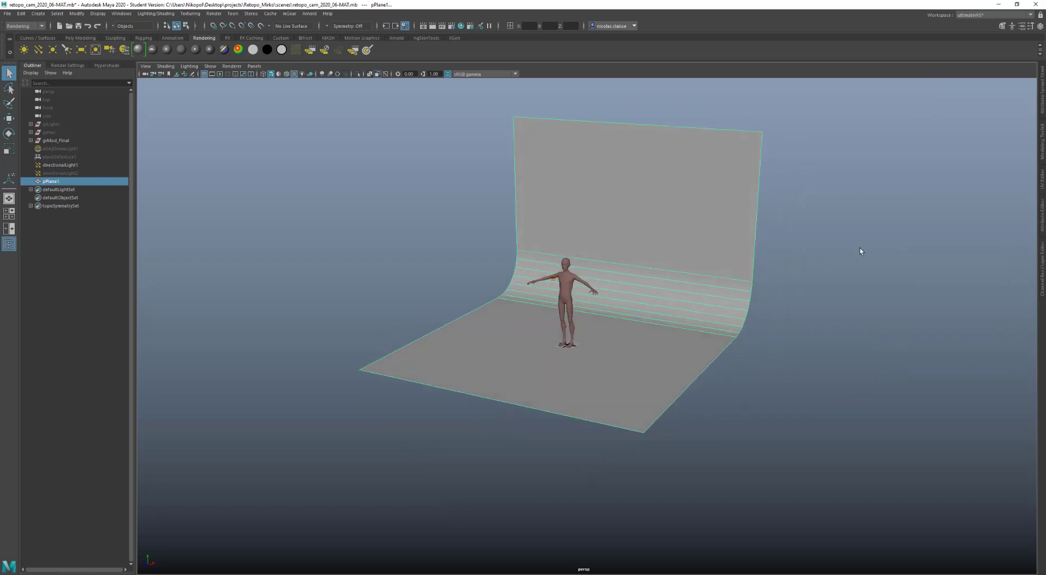
Create camera-based UVs for the backdrop without making a new UV set, and unfold the resulting shell.
left_click(1042, 181)
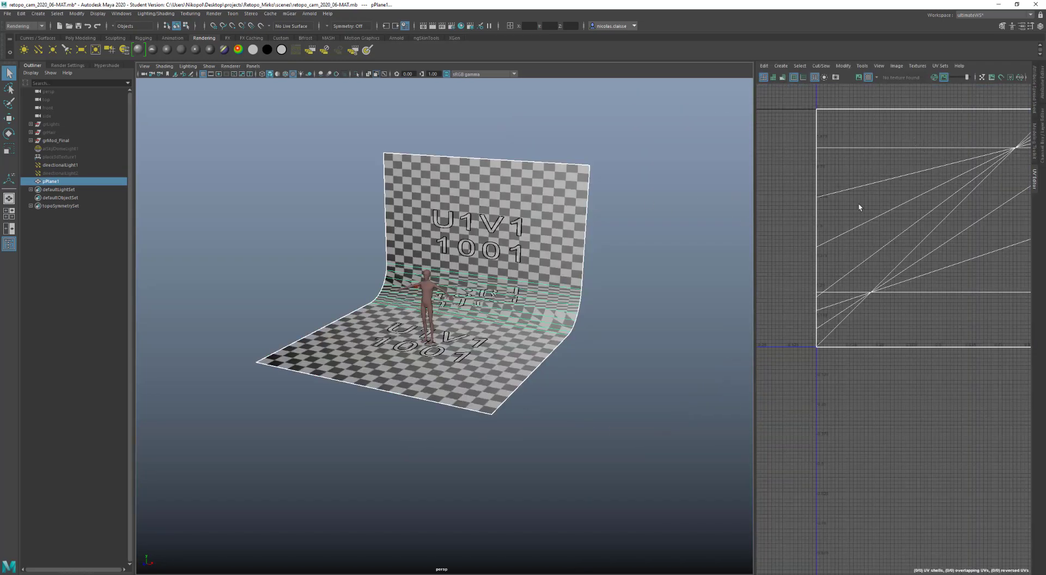
scroll(794, 182, "down", 2)
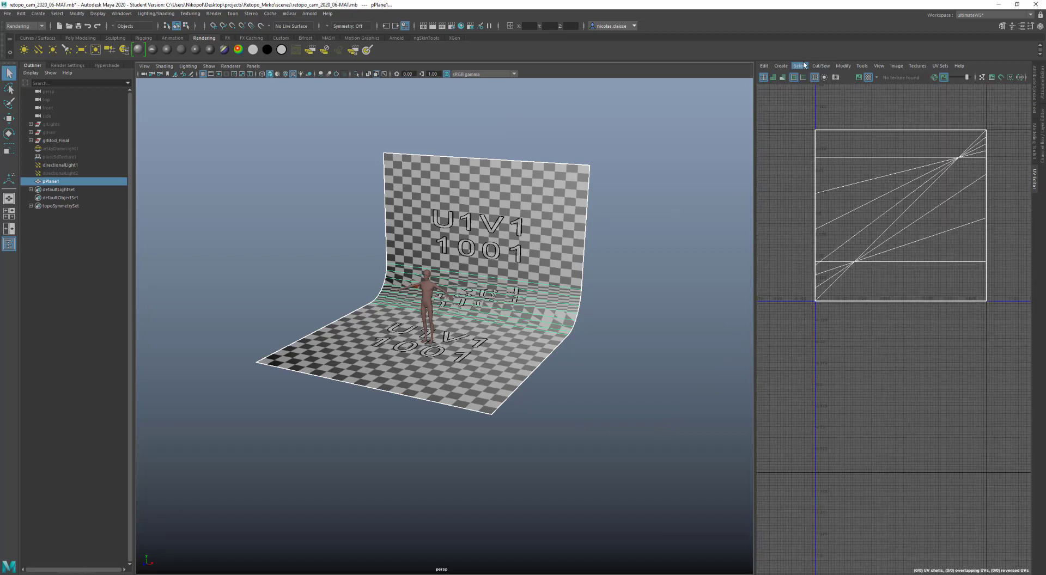
left_click(782, 66)
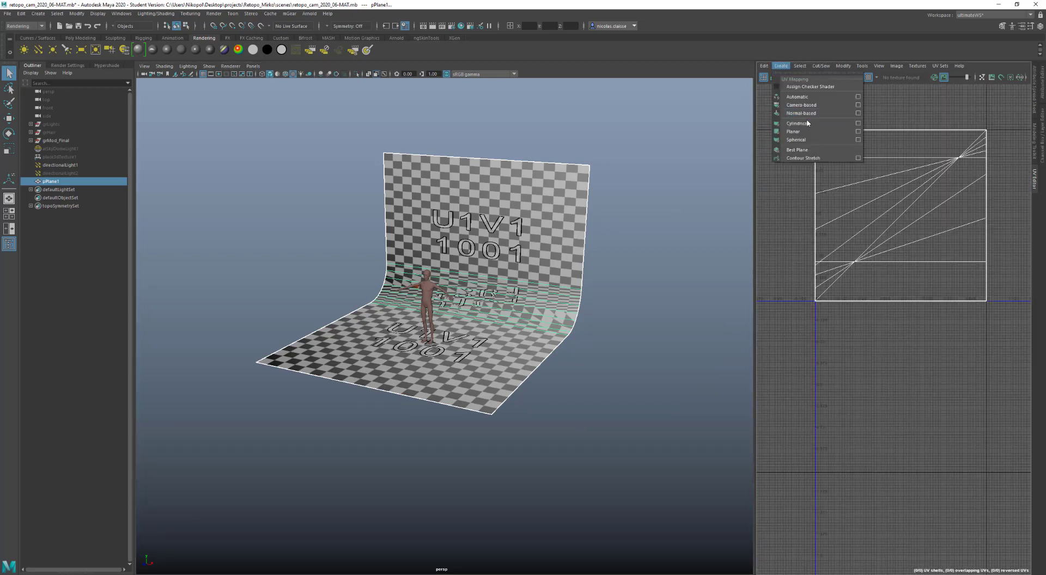
left_click(858, 105)
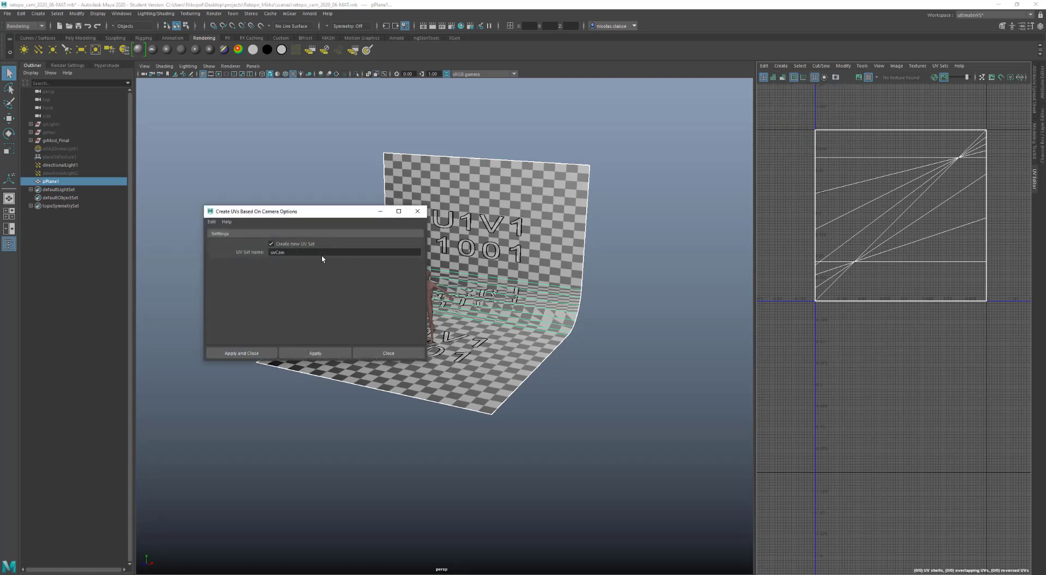
left_click(271, 243)
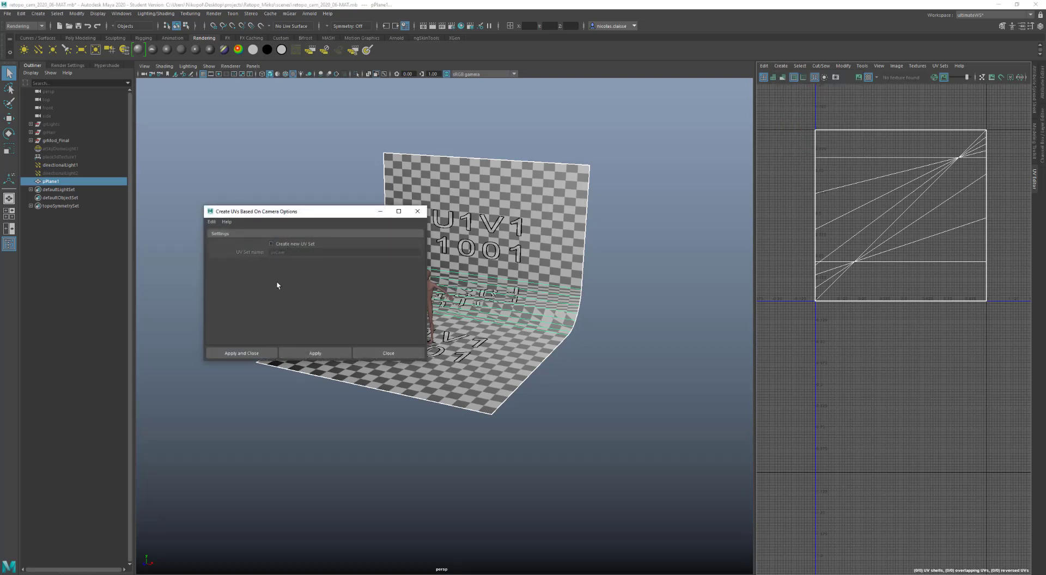
left_click(244, 353)
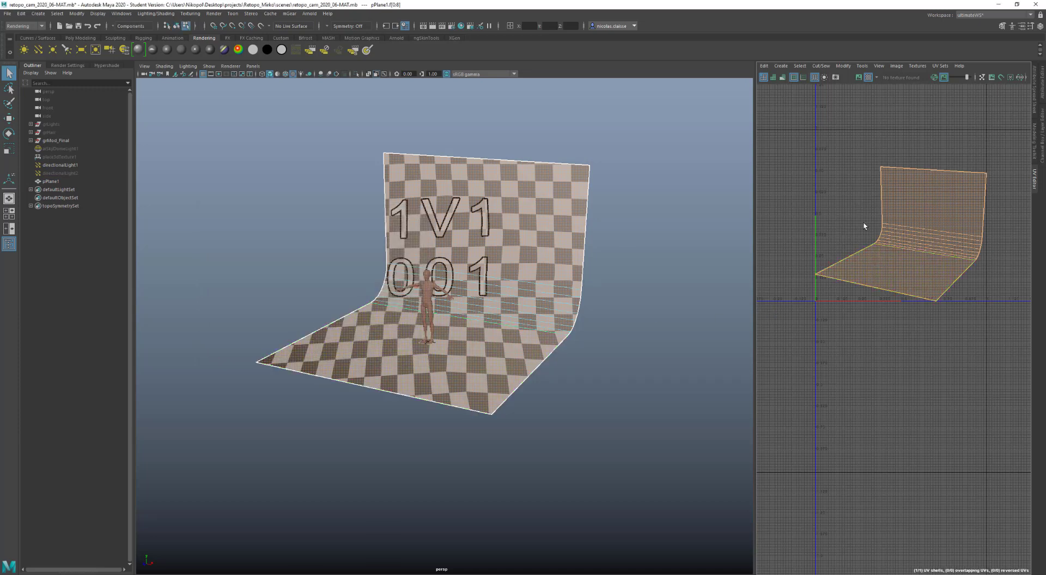
right_click(901, 238, "shift")
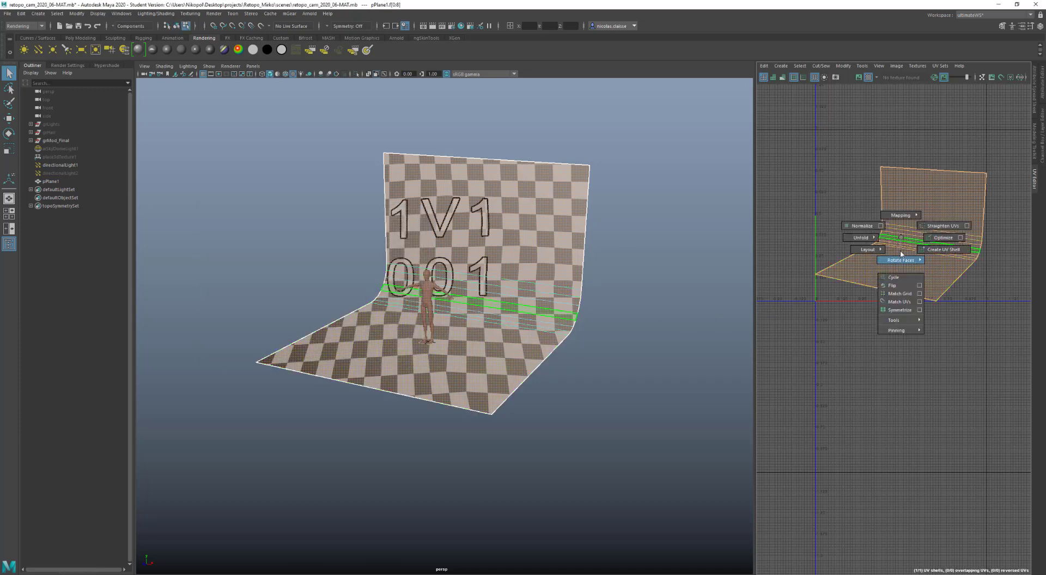
right_click_drag(901, 239, 822, 238, "shift")
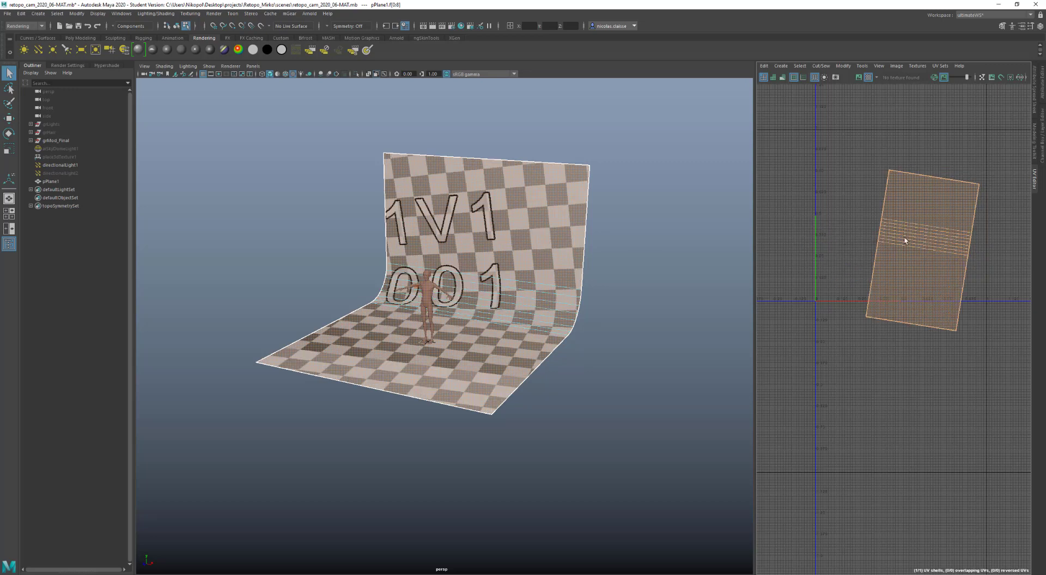
Straighten the backdrop's UV shell using one of its horizontal edges and lay it out inside the 0–1 tile.
right_click(915, 228)
right_click_drag(915, 228, 925, 205)
left_click(918, 227)
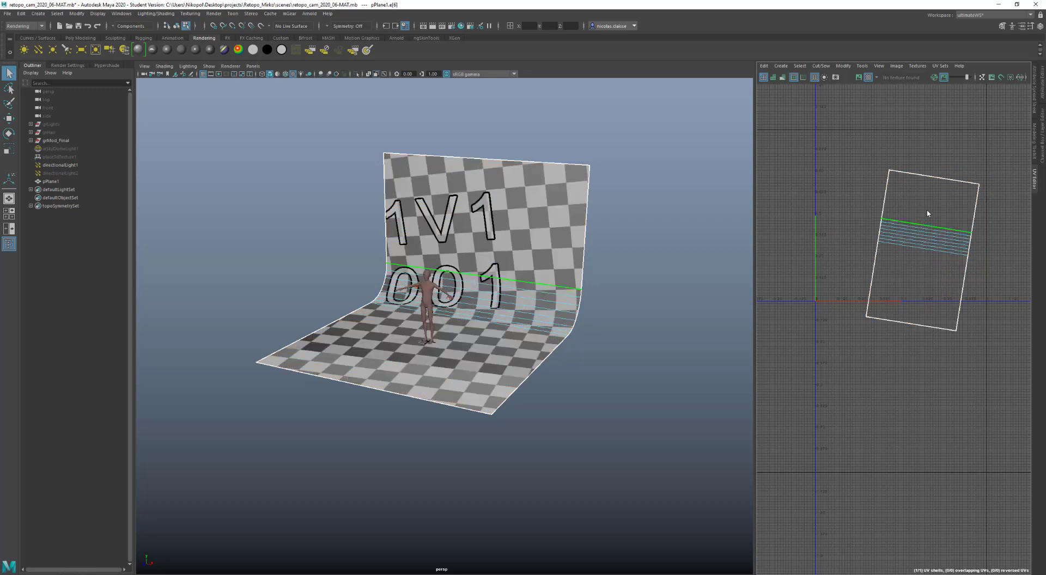
right_click(928, 213)
right_click_drag(928, 214, 848, 235, "shift")
left_click(905, 203)
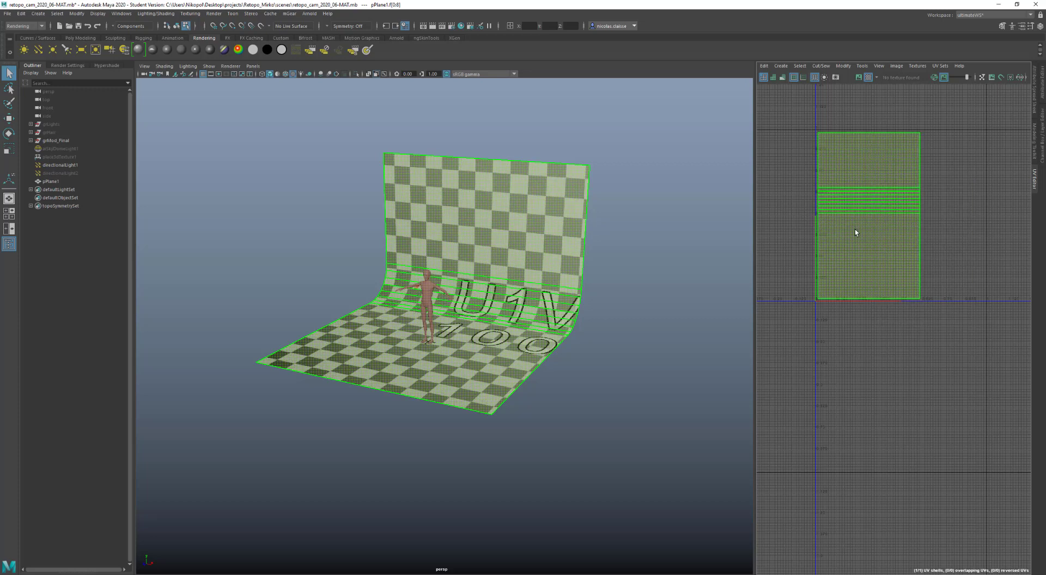
left_click(578, 266)
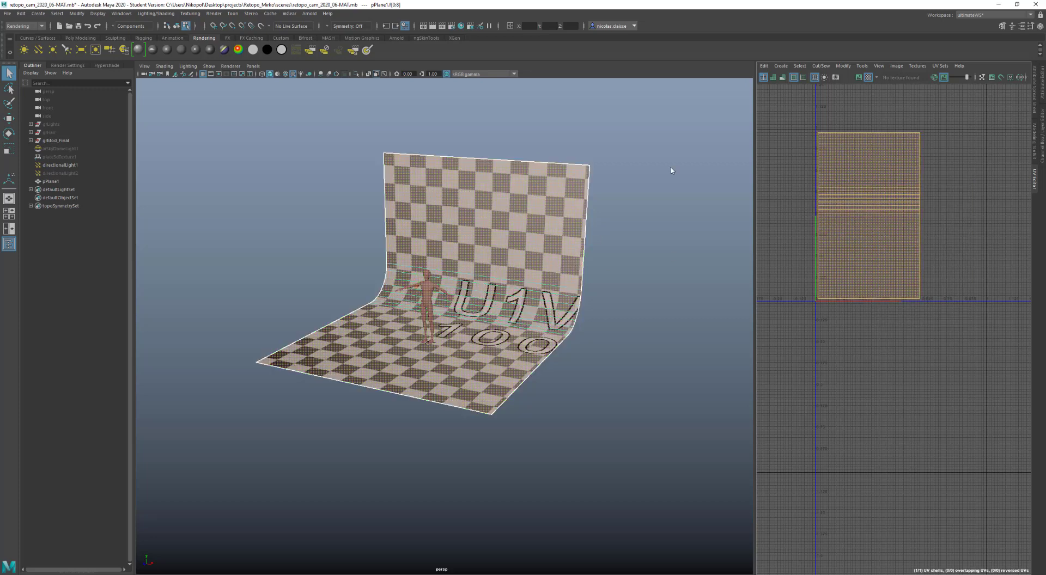
key("F8")
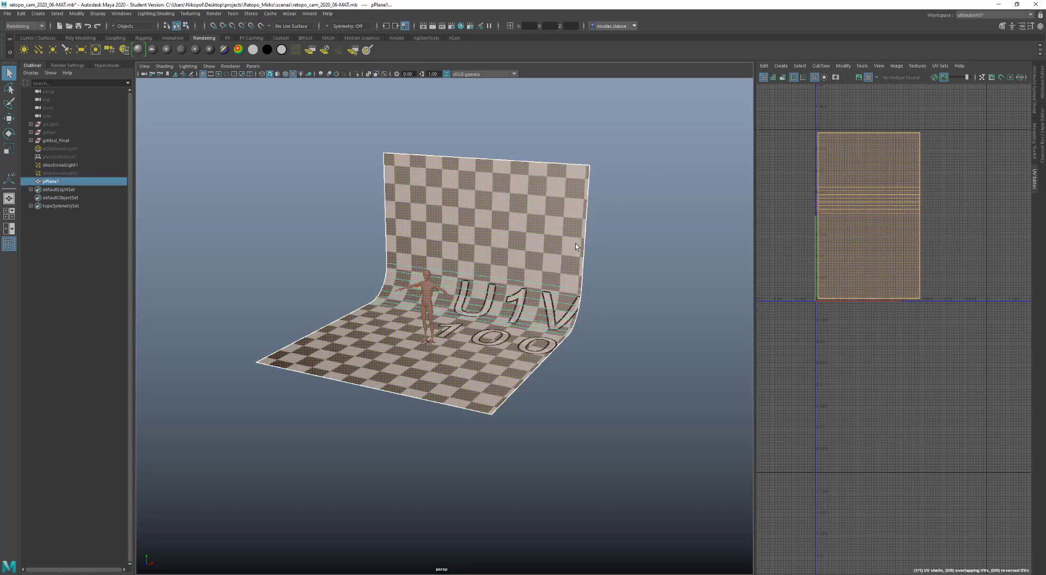
left_click(1035, 182)
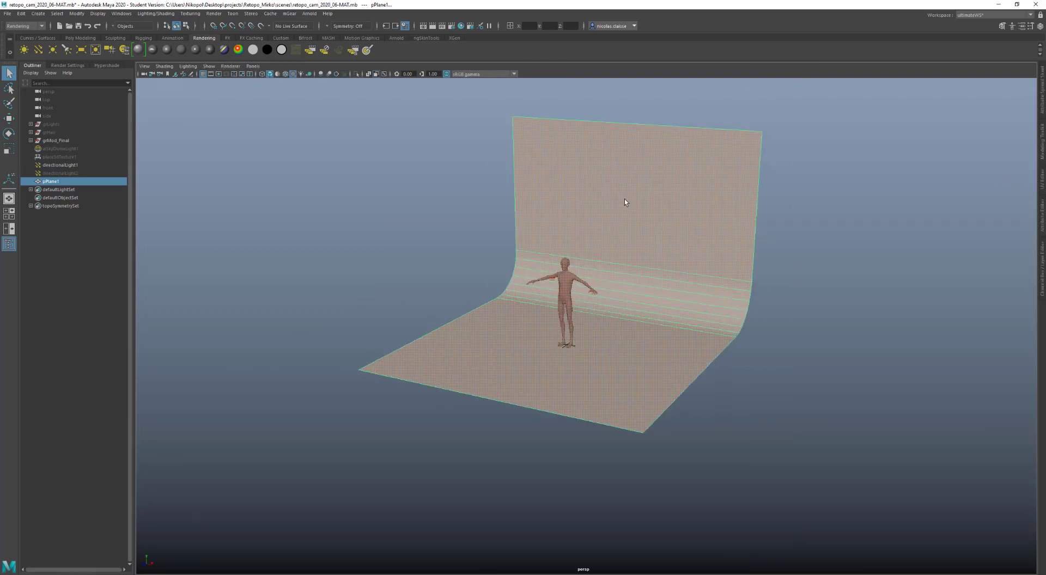
Assign a new aiStandardSurface material to the backdrop and name it aiSS_Sol1.
right_click_drag(629, 197, 689, 424)
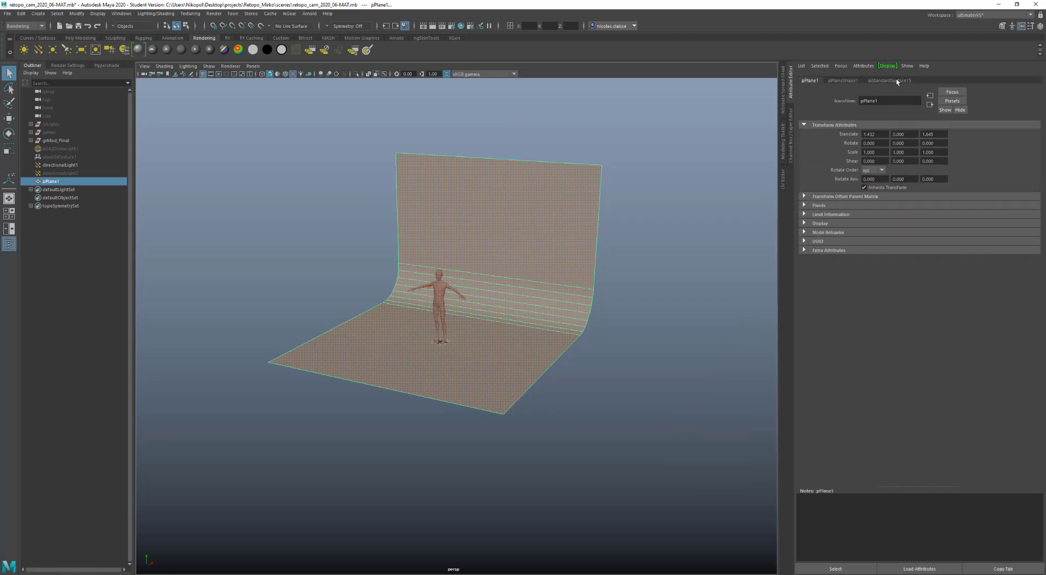
left_click(890, 80)
double_click(910, 101)
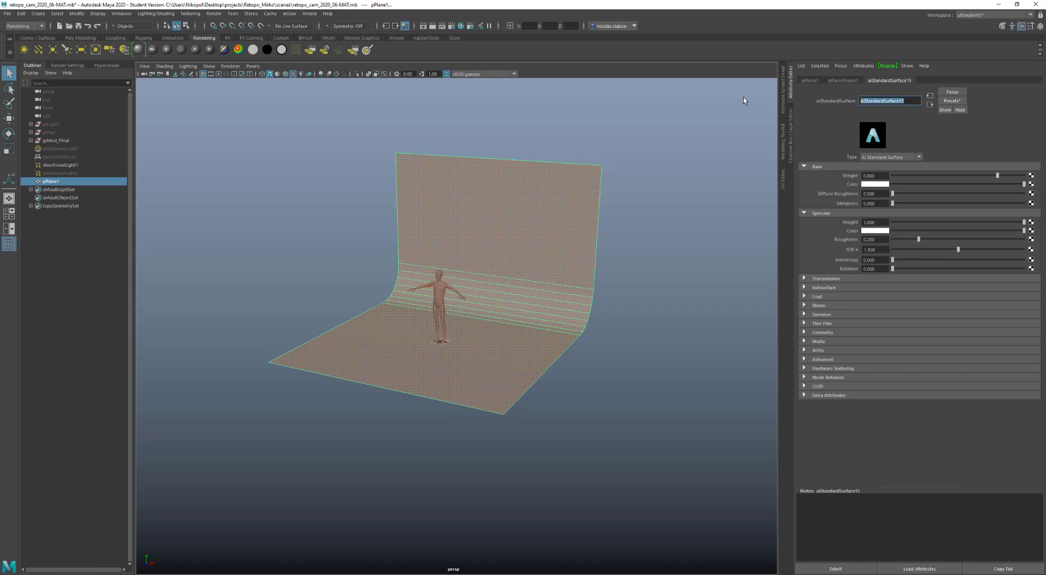
type("aiSS_Sol1")
key("Return")
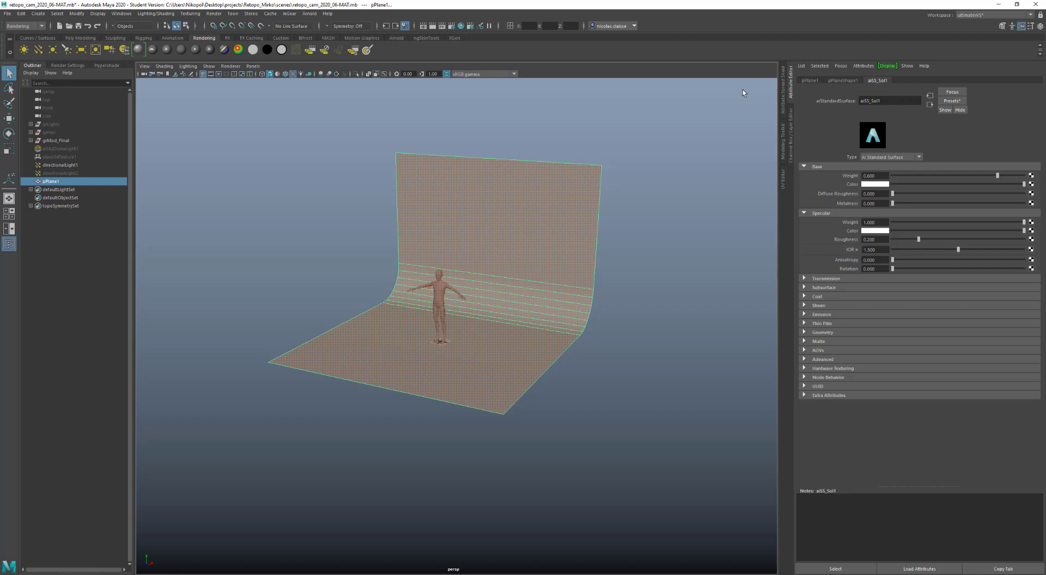
Map a Ramp texture to the material's base color and set the ramp's interpolation to Spike.
left_click(1031, 184)
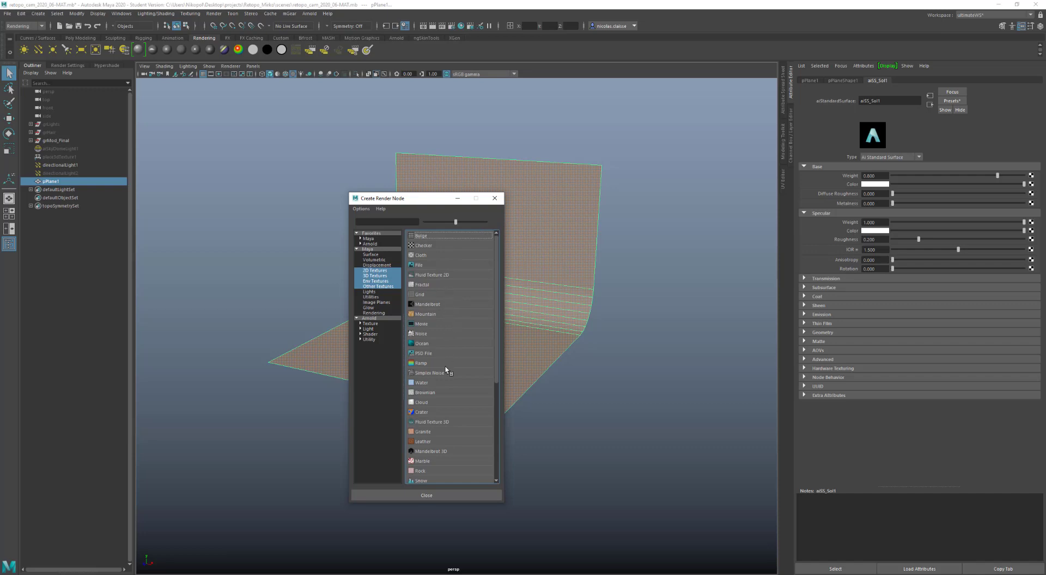
left_click(420, 364)
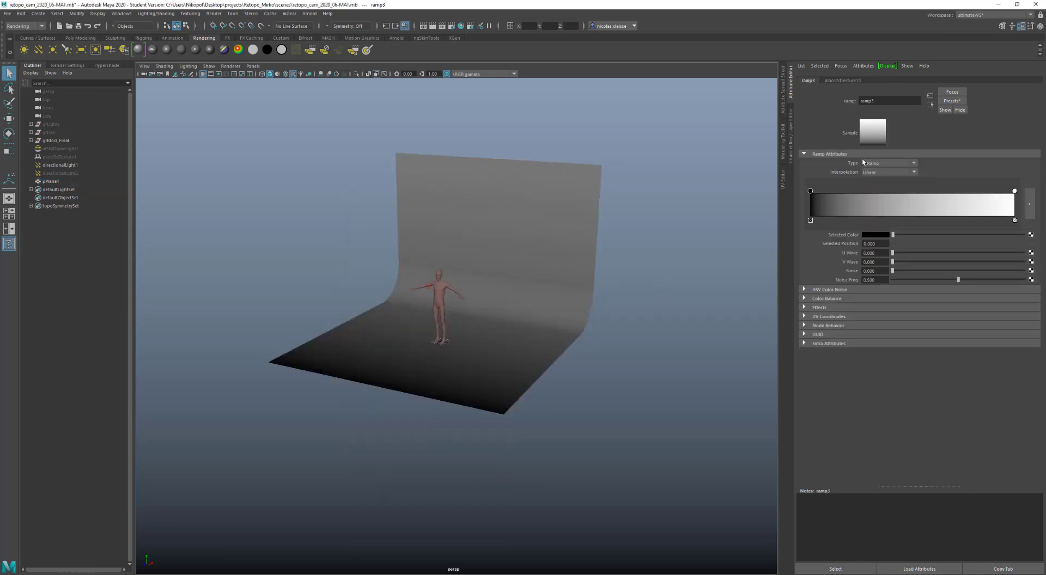
left_click(888, 173)
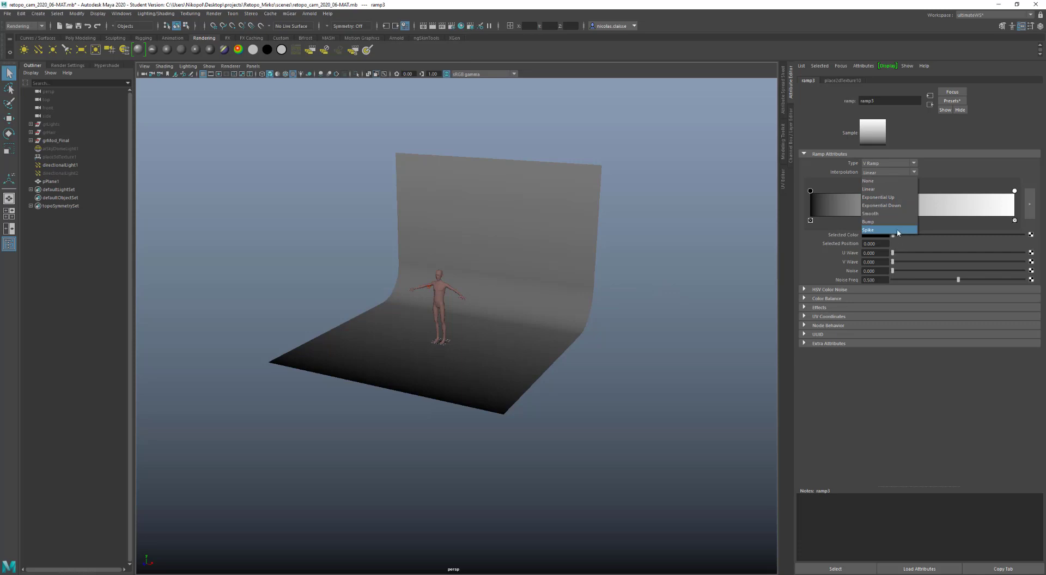
left_click(897, 230)
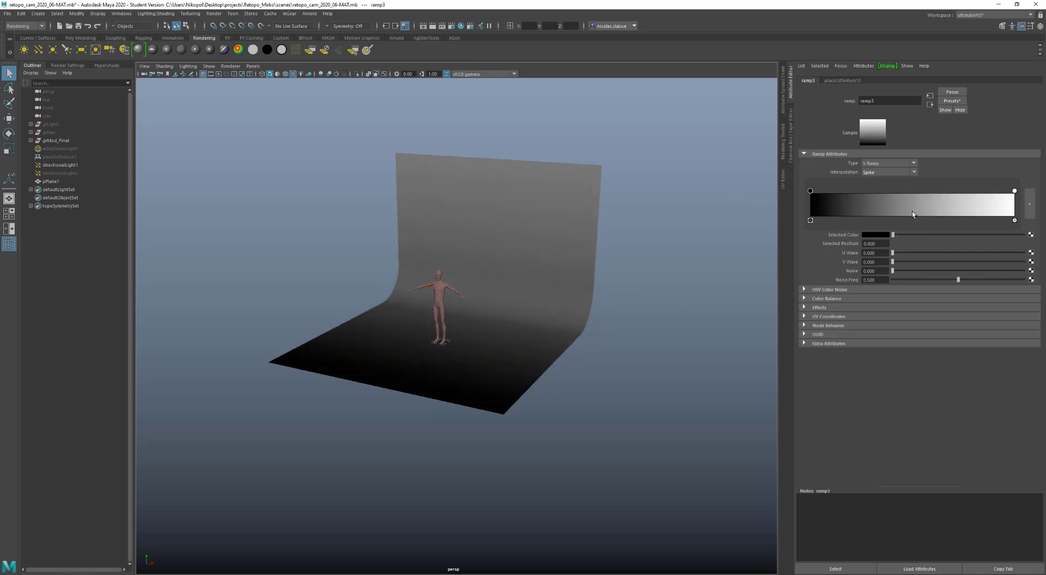
Change the ramp's black color to mid-grey at position 0.470, move the white color to 0.762, and frame the character against the gradient.
left_click_drag(916, 235, 922, 234)
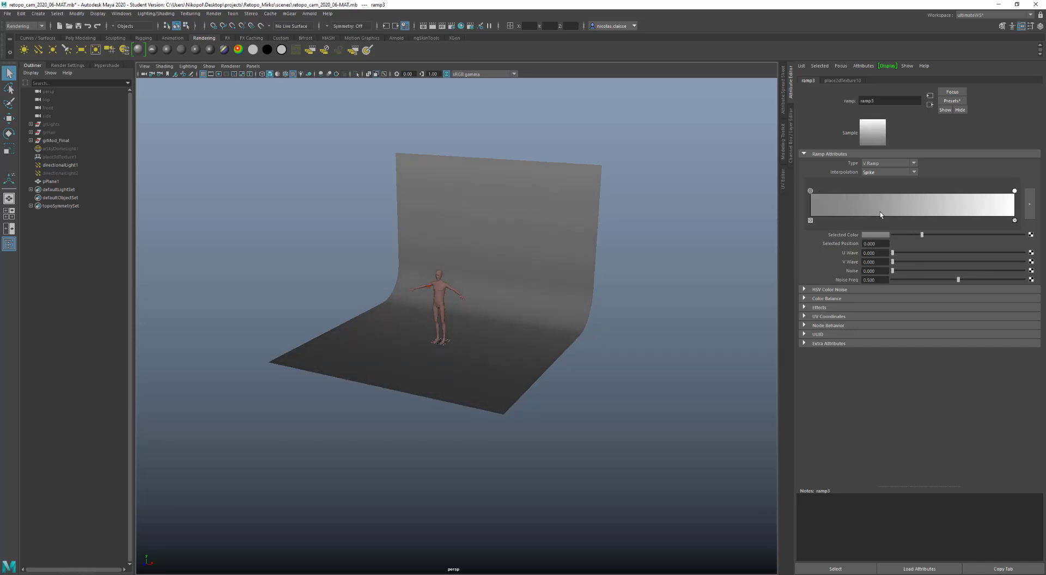
left_click_drag(811, 191, 907, 191)
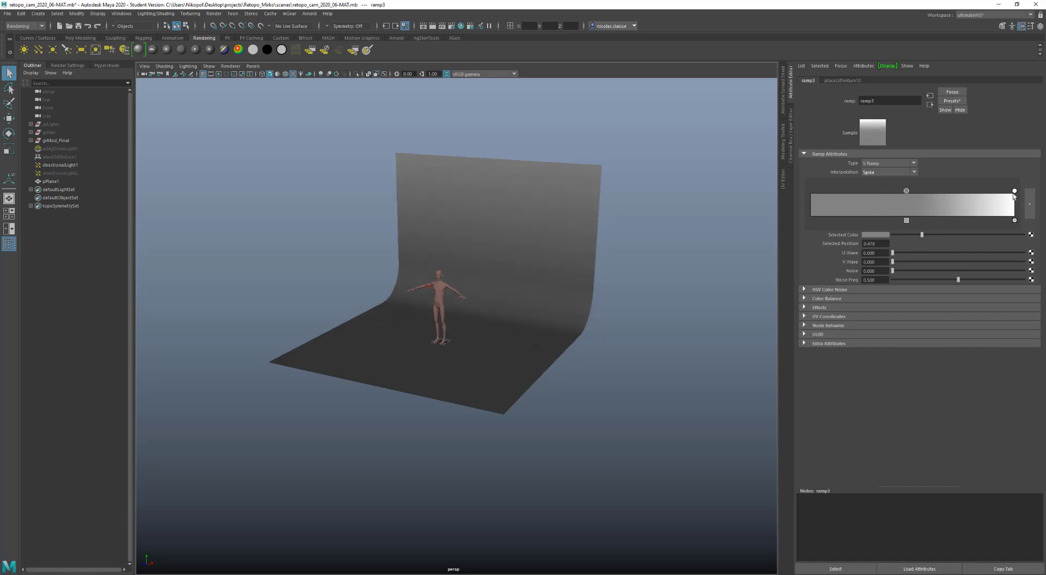
left_click_drag(1015, 191, 966, 193)
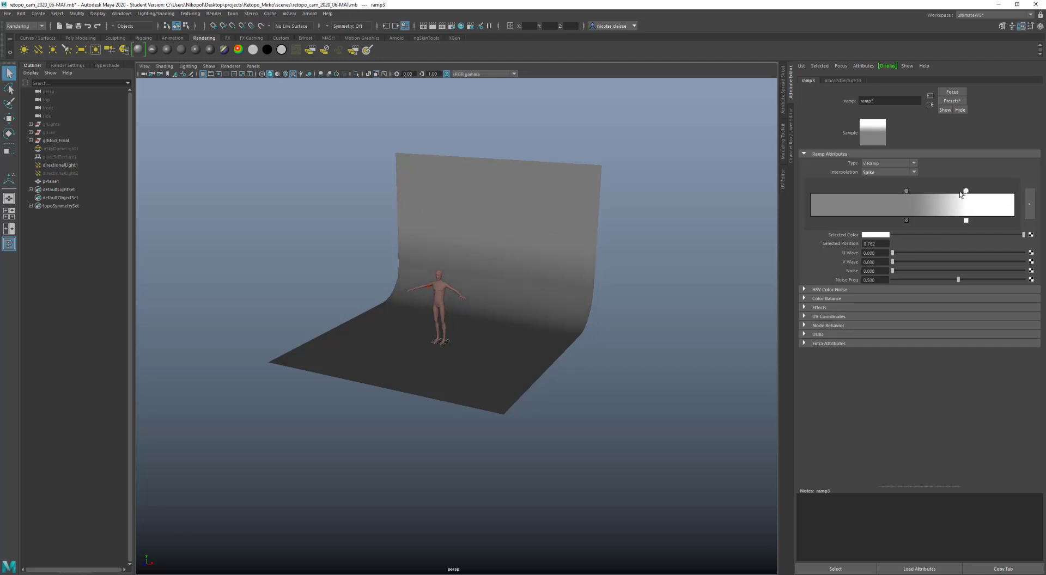
mouse_move(427, 303)
left_mouse_down("alt")
mouse_move(523, 299)
mouse_move(439, 295)
left_mouse_up("alt")
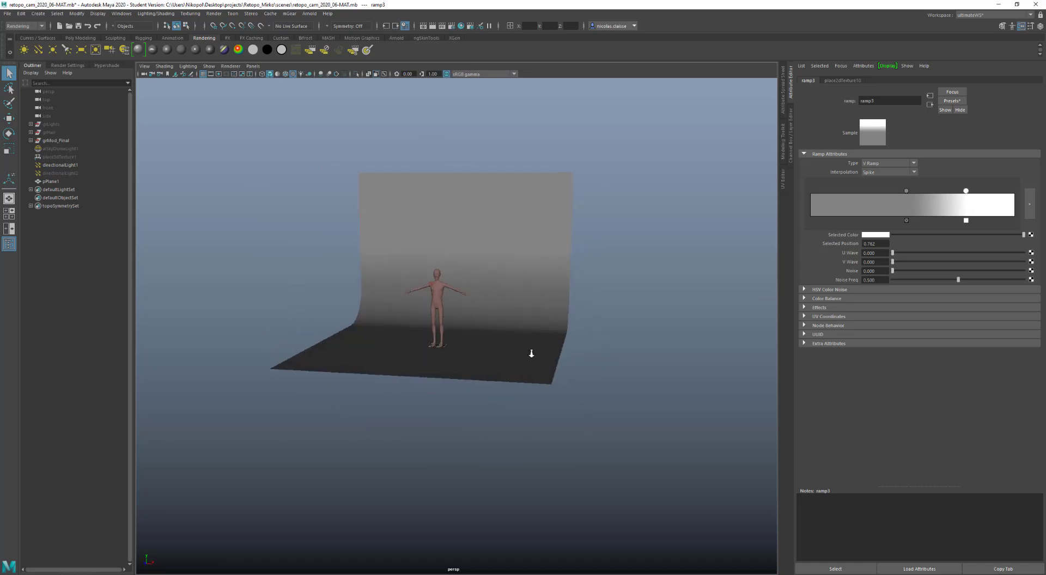
right_click_drag(533, 354, 754, 368, "alt")
right_click_drag(523, 306, 497, 395, "alt")
mouse_move(497, 395)
left_mouse_down("alt")
mouse_move(507, 380)
mouse_move(485, 383)
mouse_move(503, 385)
left_mouse_up("alt")
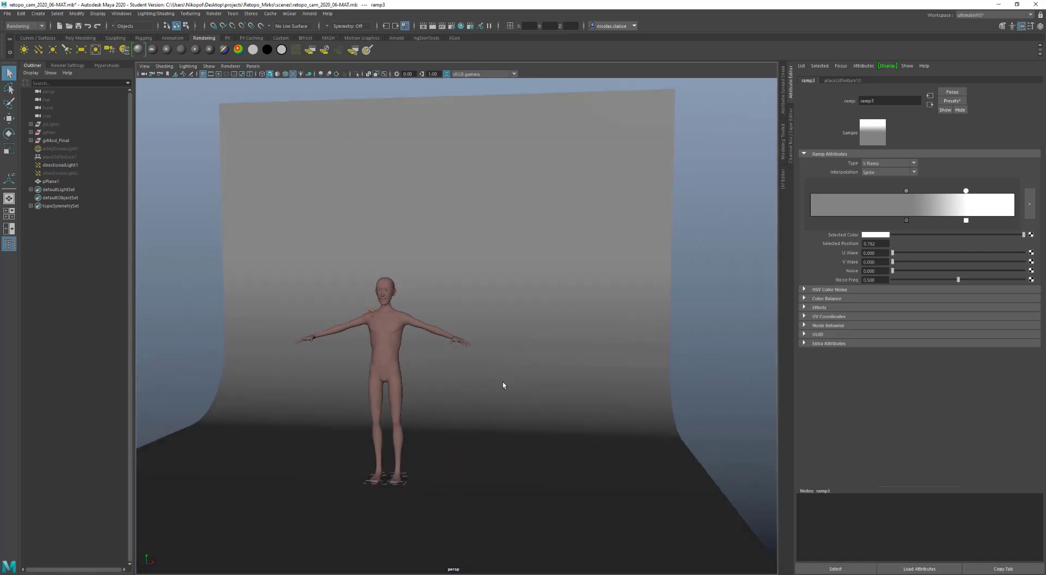
scroll(481, 344, "up", 2)
middle_click_drag(471, 408, 472, 344, "alt")
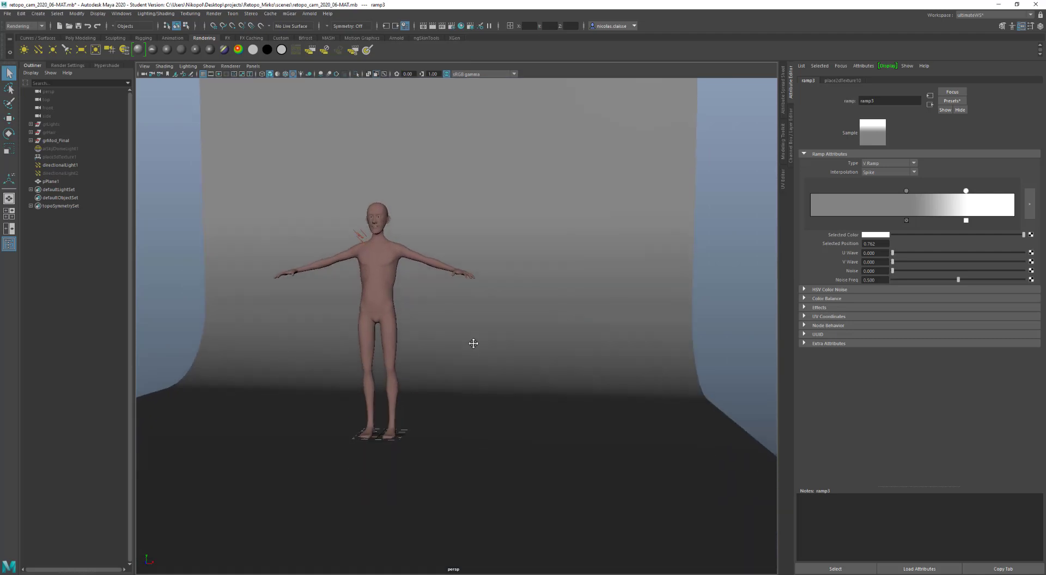
Create a camera and a locator, and duplicate the locator.
mouse_move(451, 363)
left_mouse_down("alt")
mouse_move(485, 362)
mouse_move(435, 366)
left_mouse_up("alt")
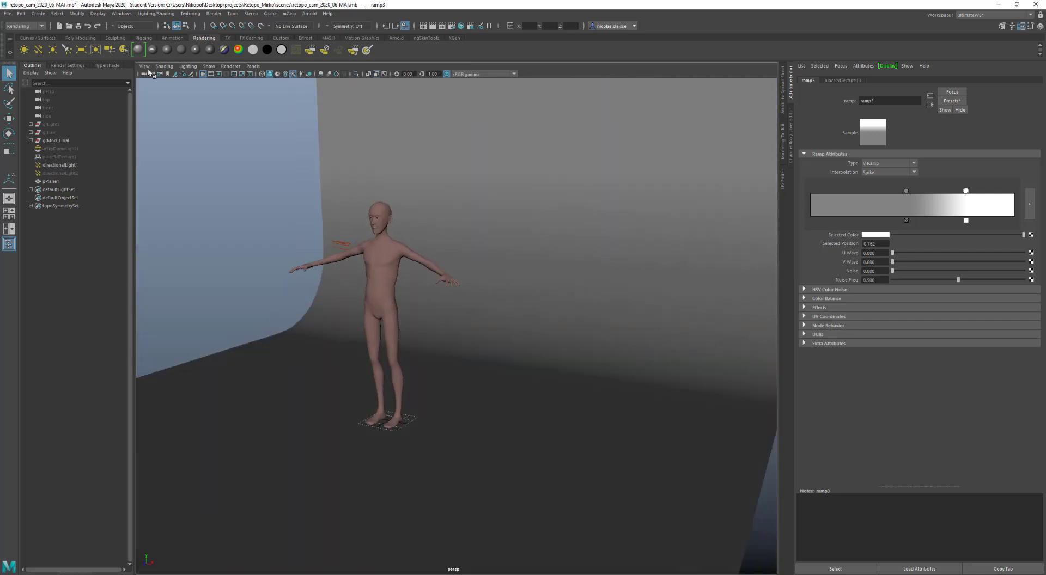
left_click(41, 16)
mouse_move(54, 77)
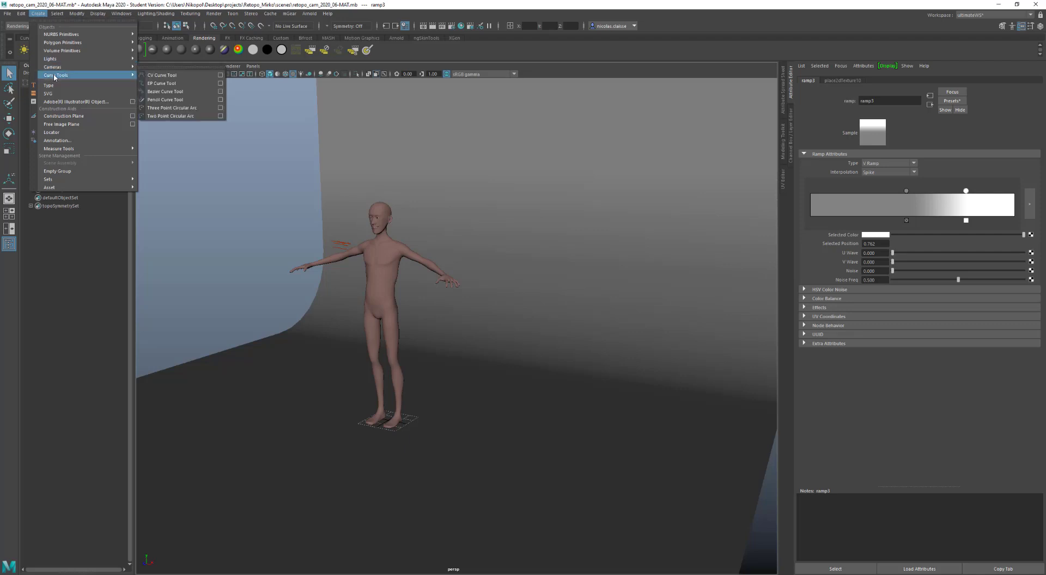
left_click(144, 73)
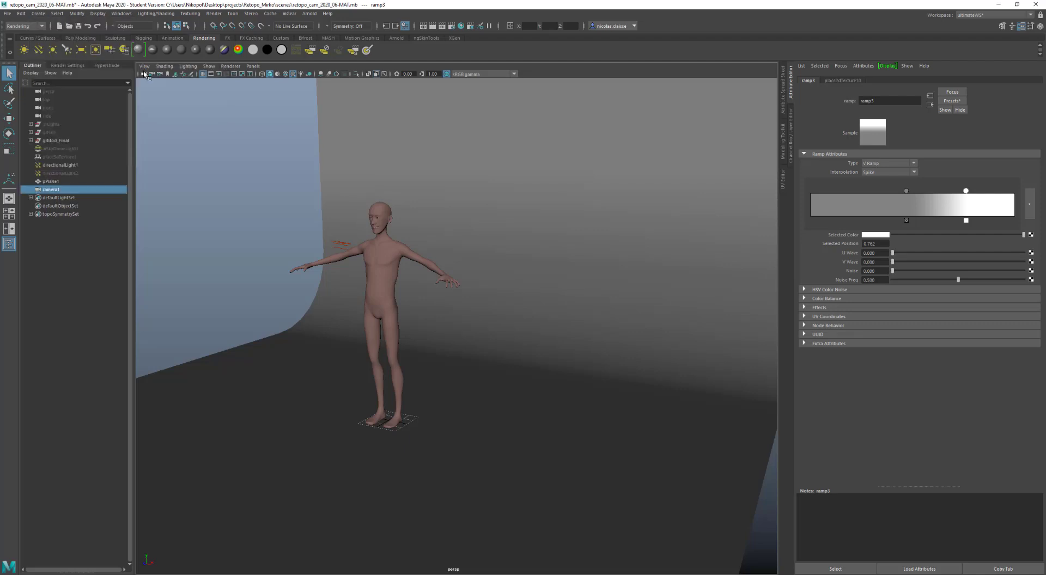
left_click(38, 13)
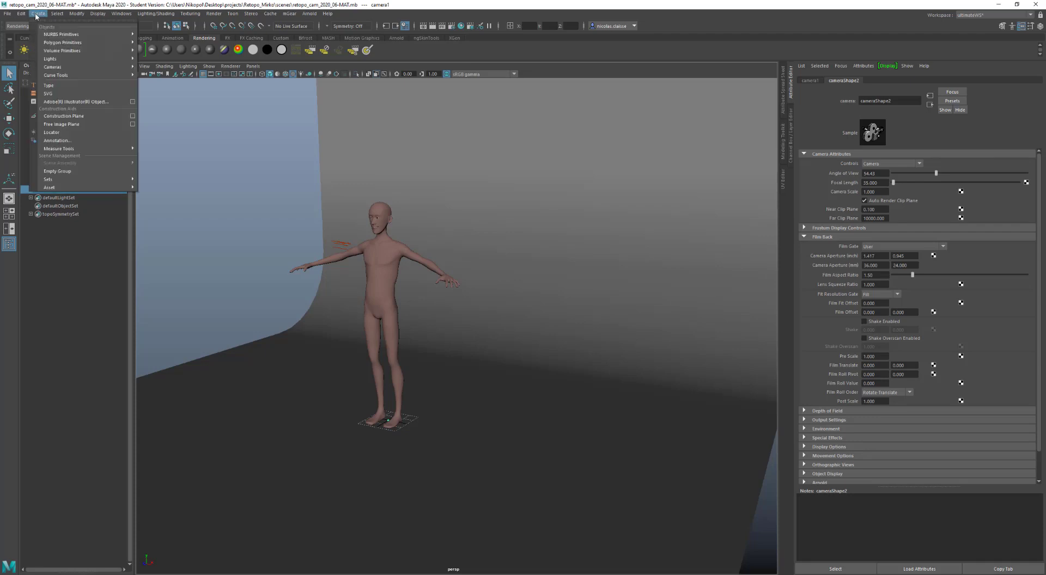
left_click(64, 132)
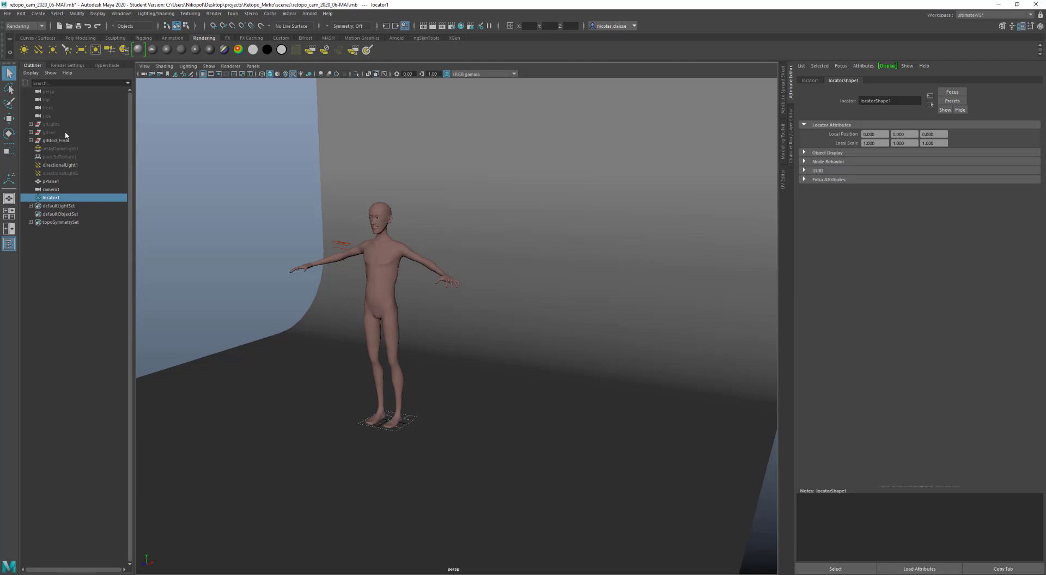
key("ctrl+d")
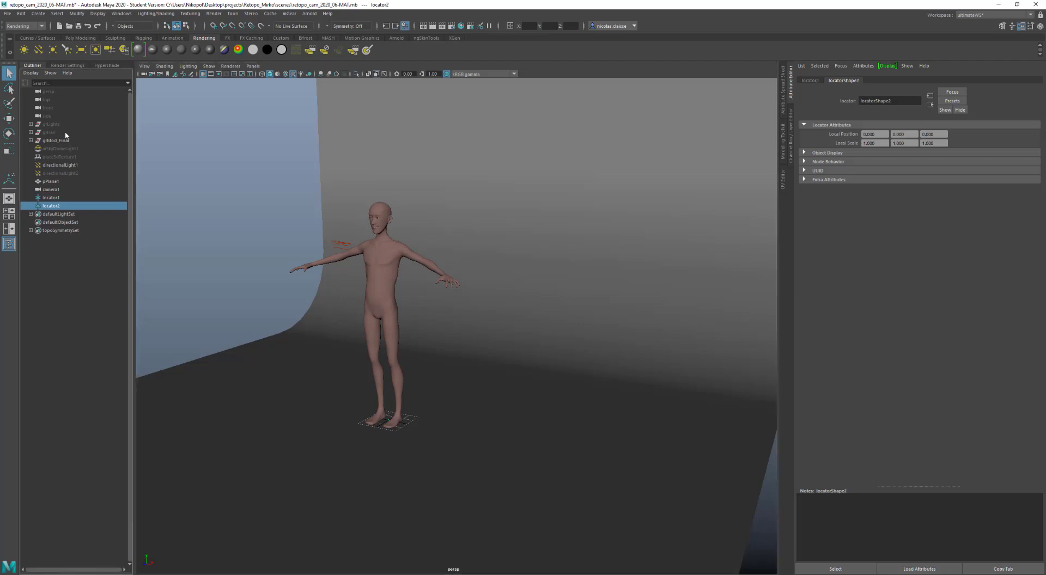
Build the rig hierarchy: nest camera1 under locator2, and place locator2 and the backdrop pPlane1 under locator1.
mouse_move(63, 192)
left_mouse_down()
mouse_move(67, 212)
mouse_move(66, 191)
left_mouse_up()
left_click(64, 198)
left_click(31, 190)
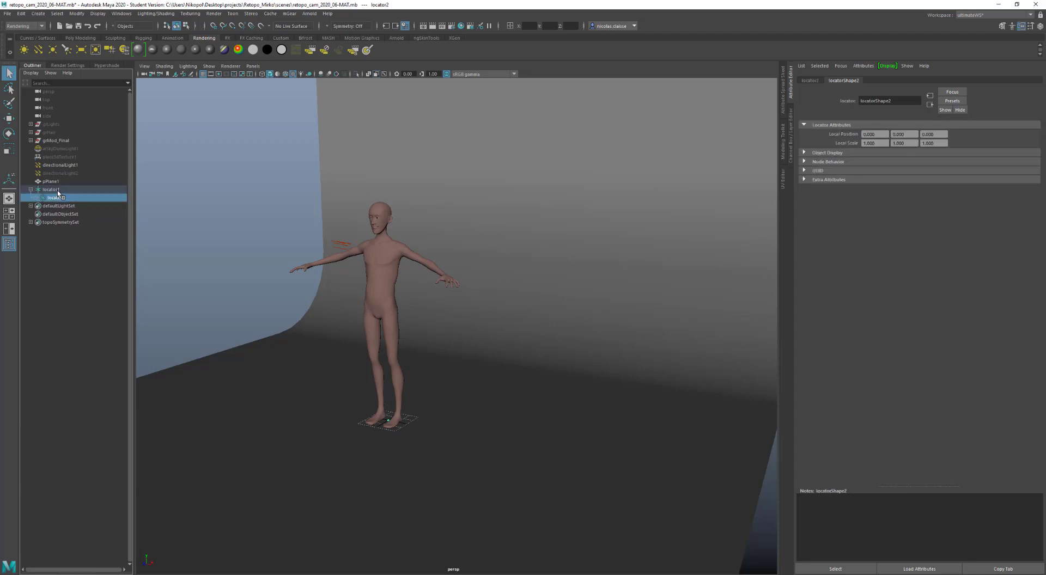
left_click(55, 189)
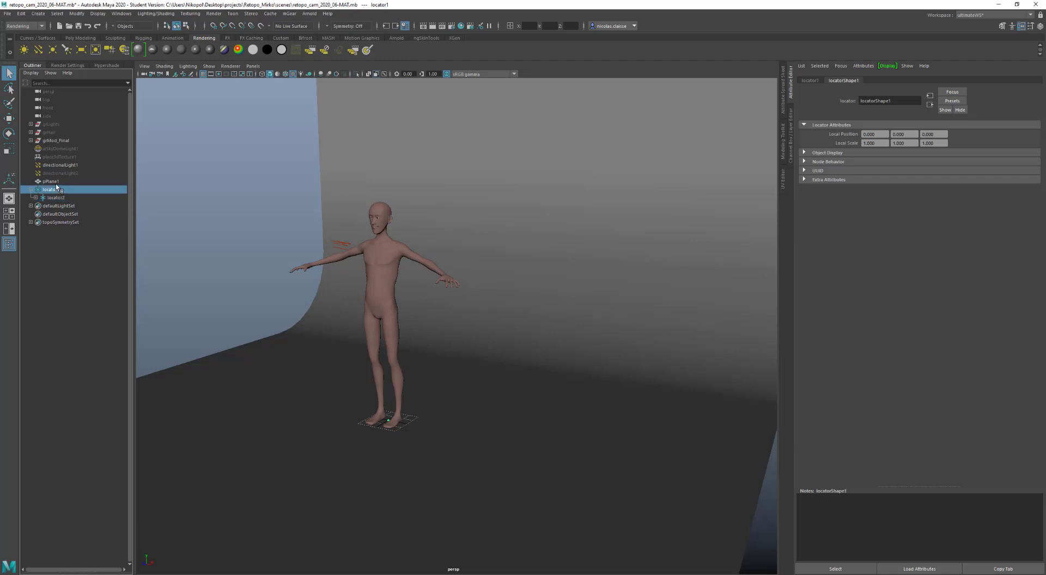
key("Up")
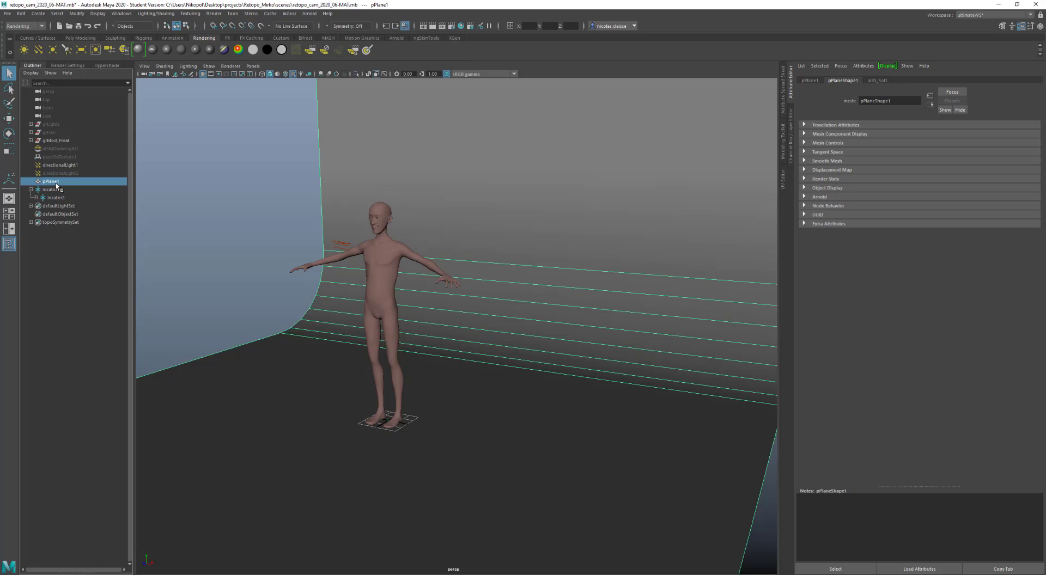
middle_click_drag(56, 188, 56, 190)
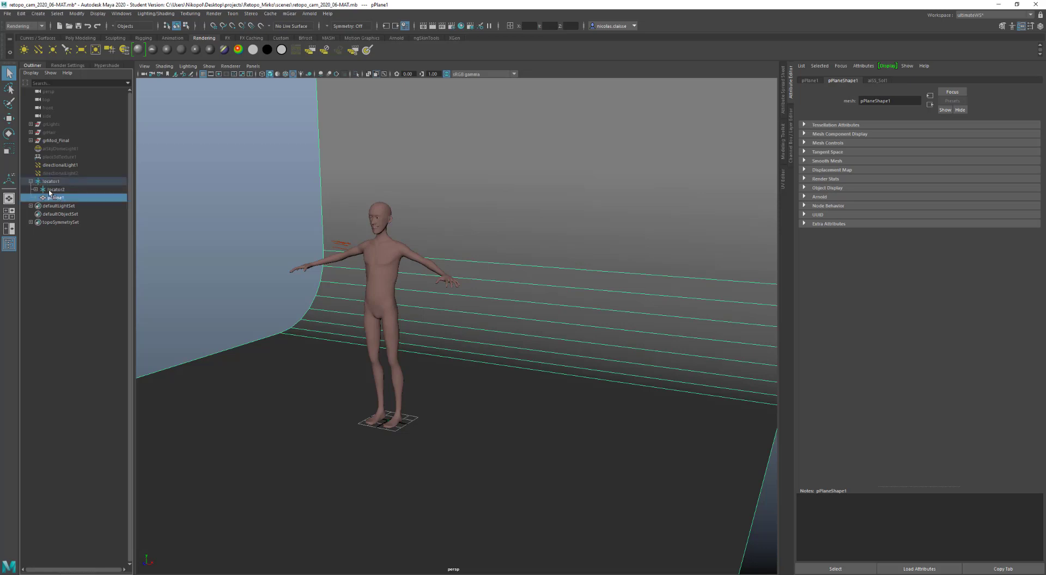
left_click(35, 190)
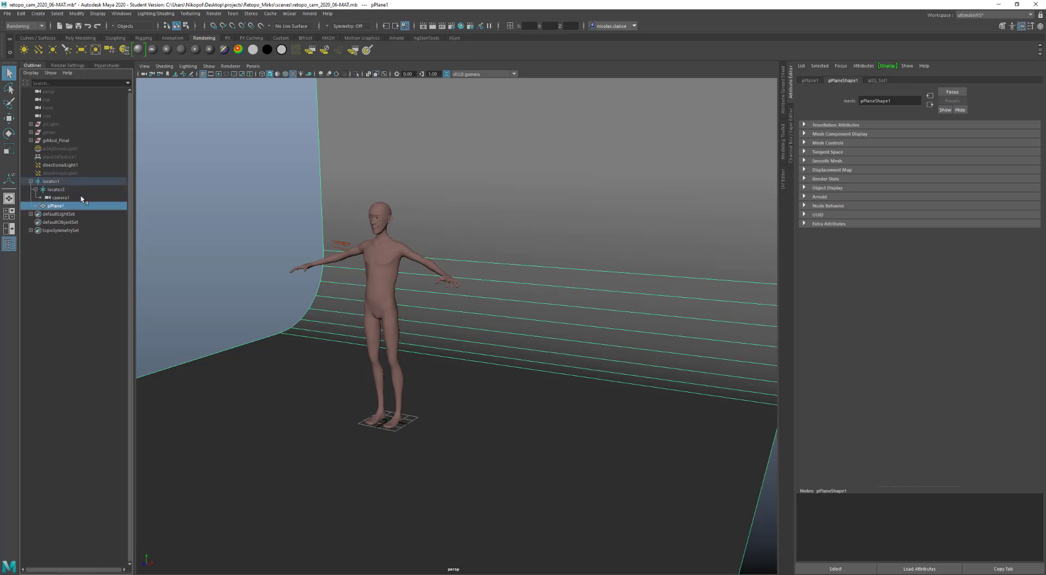
Test the rig by rotating locator1 about its vertical axis, and undo the rotation.
left_click(58, 182)
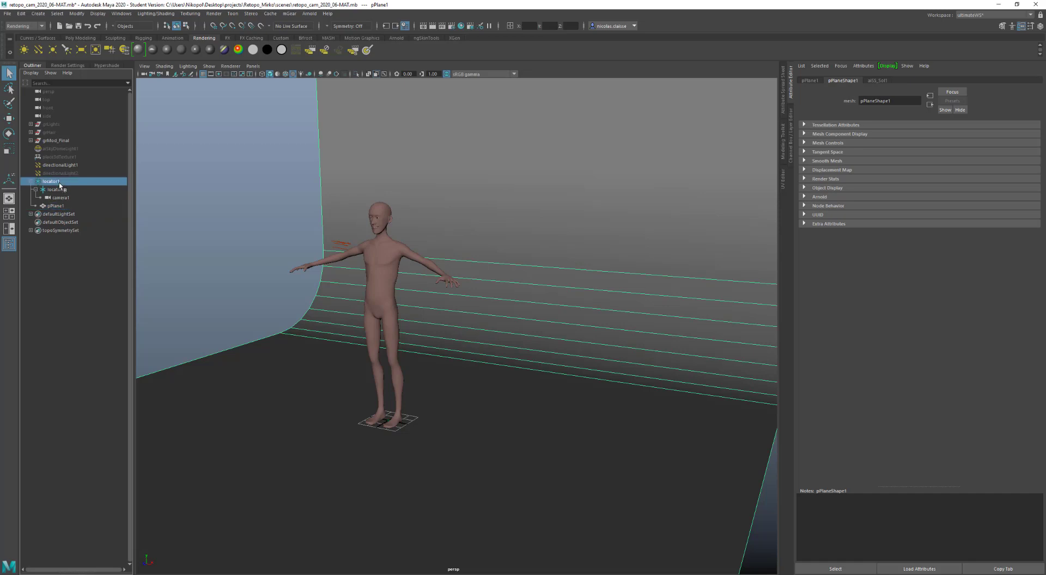
key("e")
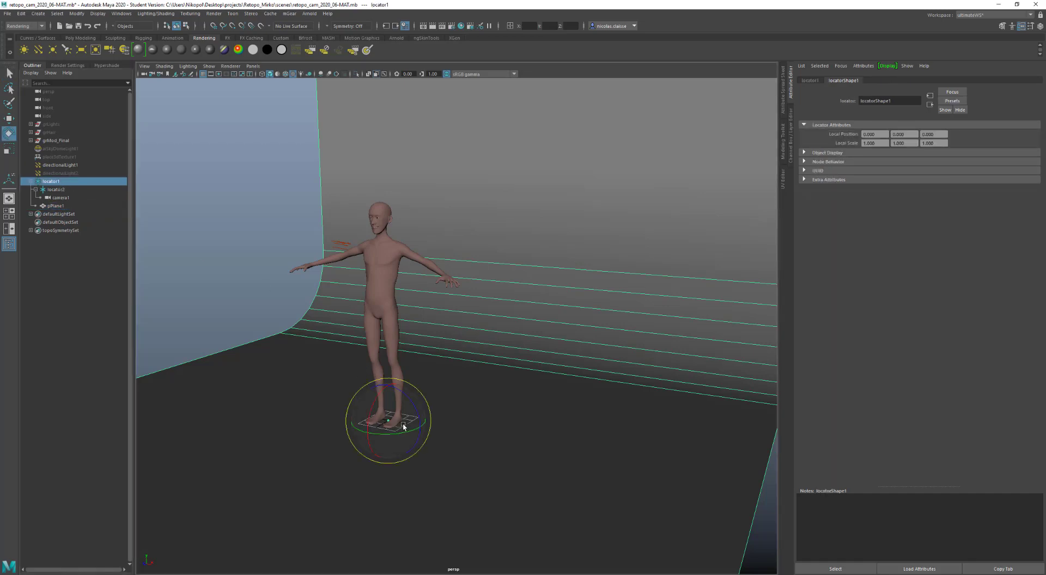
left_click_drag(388, 431, 426, 433)
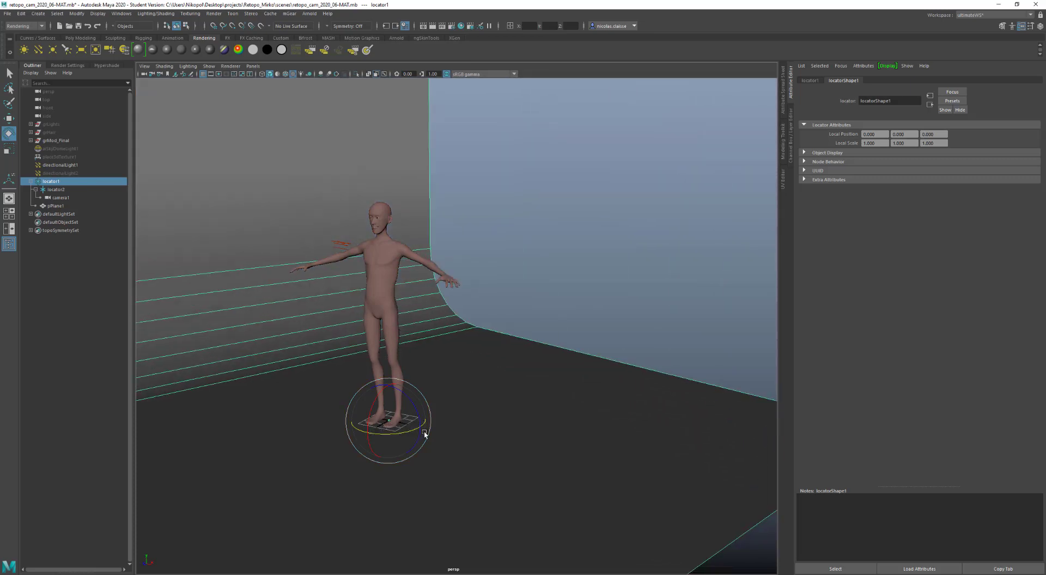
key("ctrl+z")
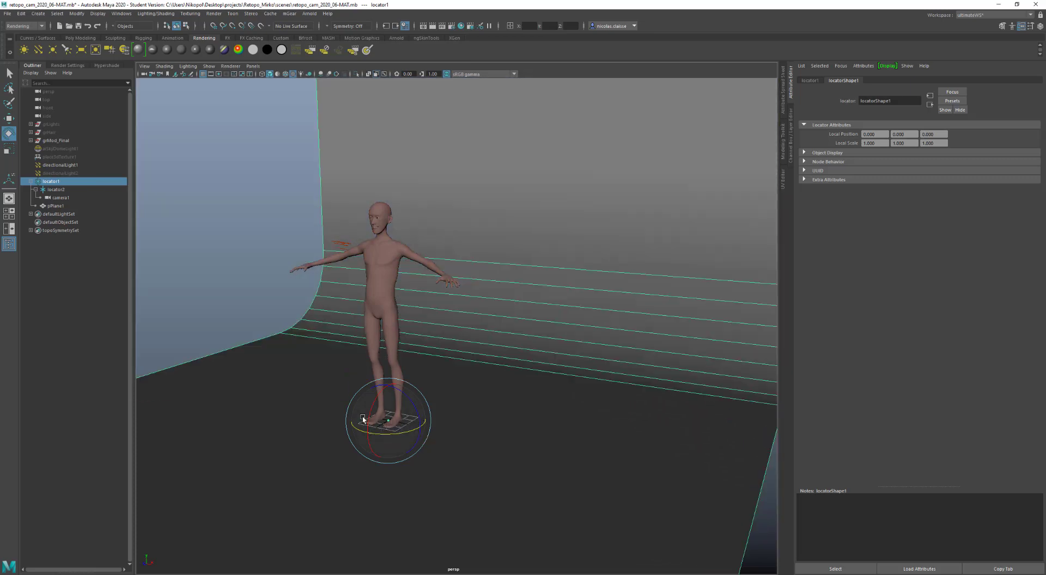
Move locator2 along Z to about 146 so the camera sits in front of the character.
left_click(60, 189)
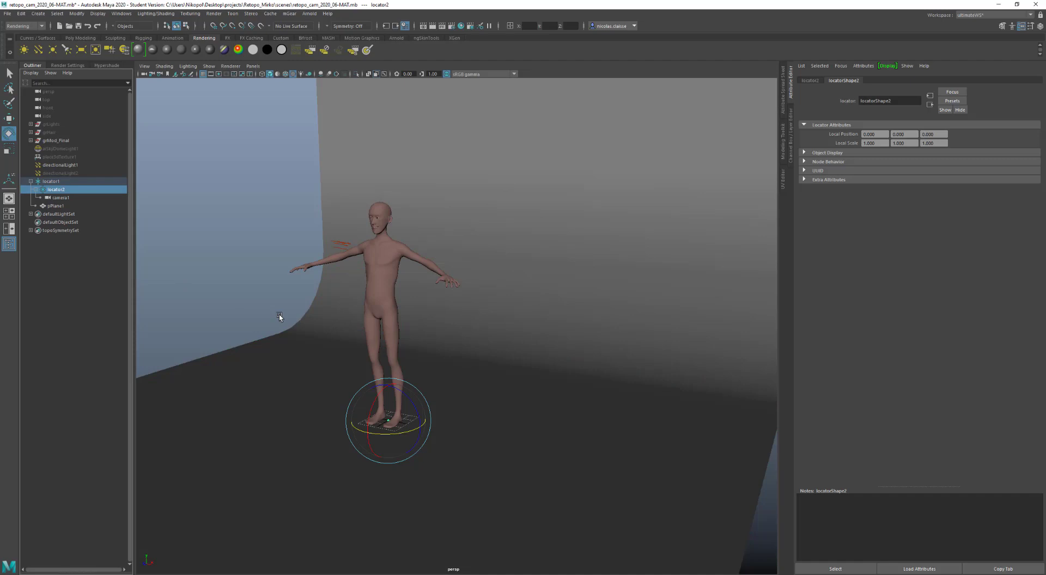
key("w")
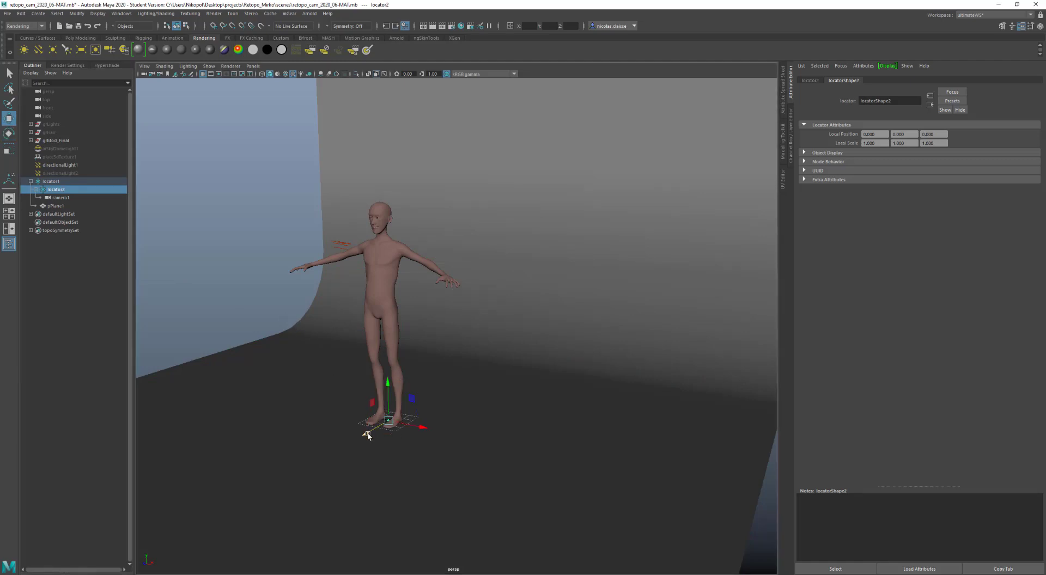
left_click_drag(368, 436, 260, 519)
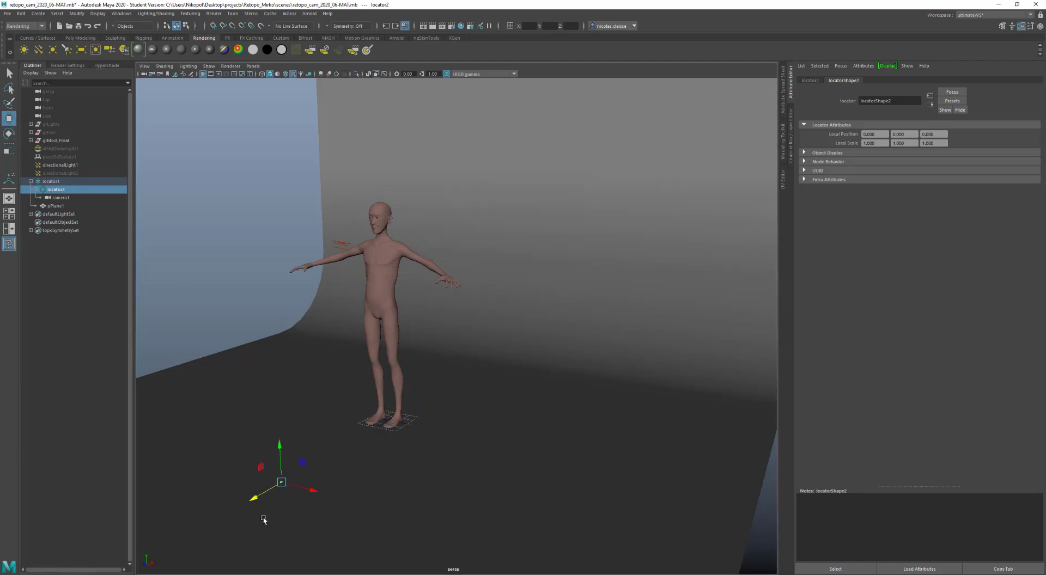
Raise camera1 to the character's upper-body height and scale it uniformly to about 7.2.
left_click(66, 198)
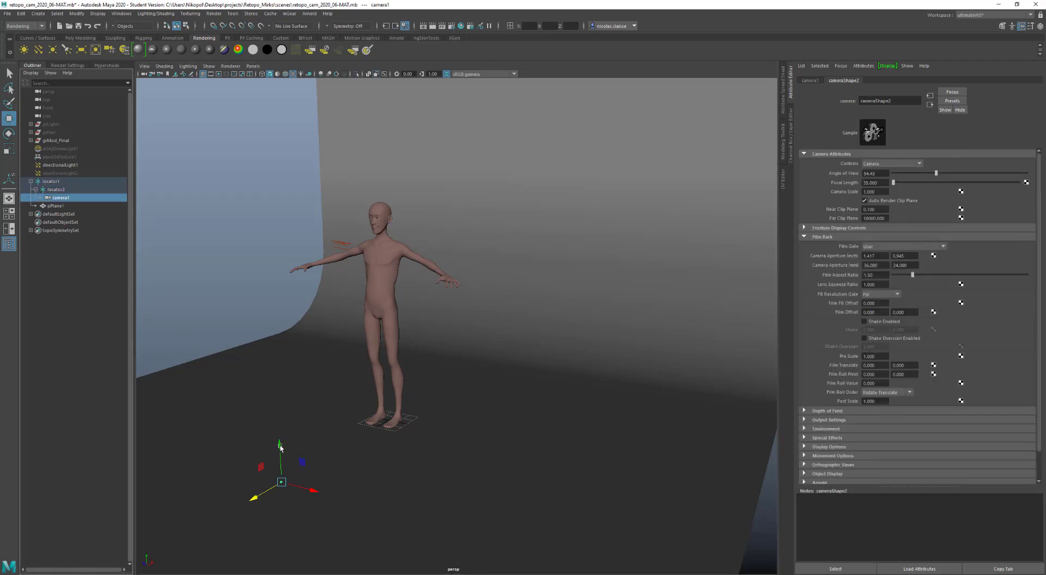
left_click_drag(280, 446, 265, 243)
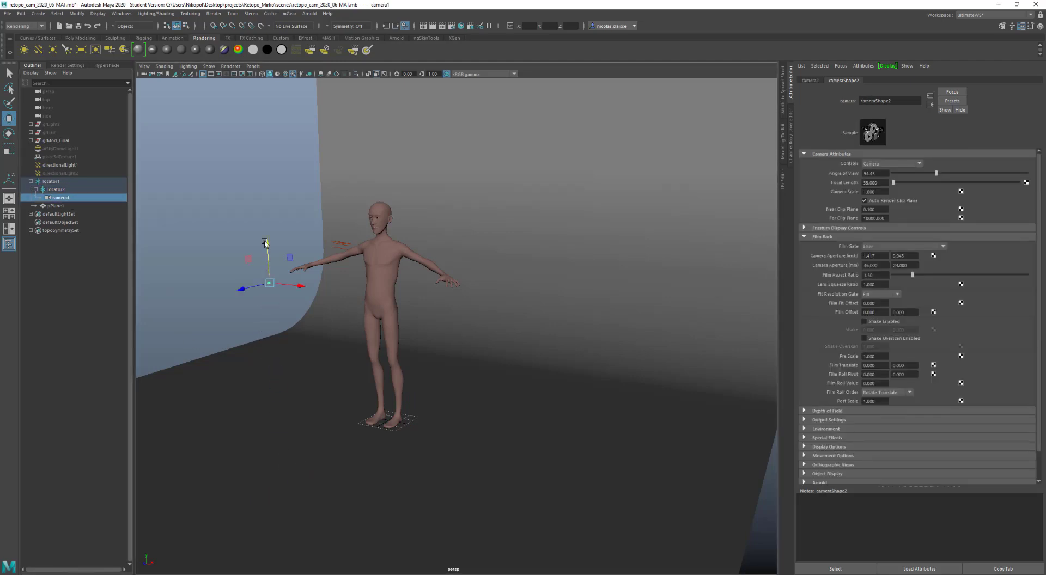
key("r")
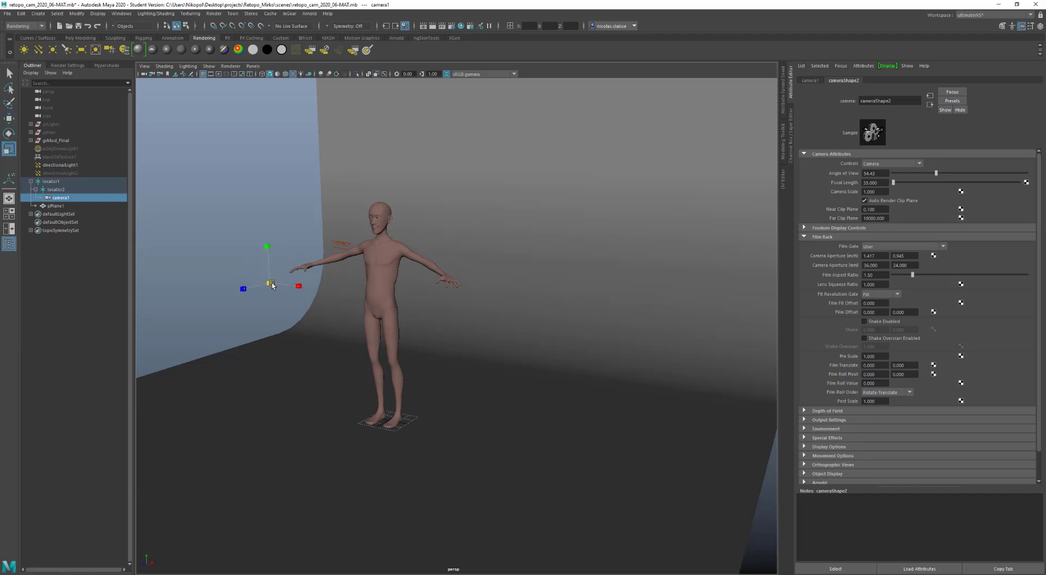
left_click_drag(269, 283, 304, 285)
left_click_drag(321, 383, 278, 381, "alt")
Lock the Rotate X and Rotate Z channels of locator1.
left_click(69, 191)
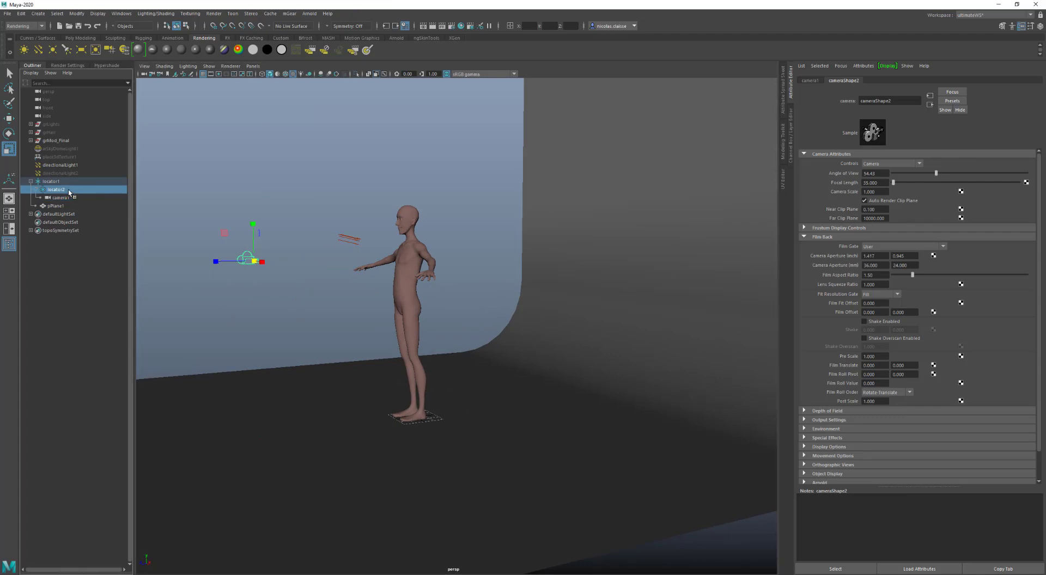
left_click_drag(69, 192, 65, 185)
left_click(65, 185)
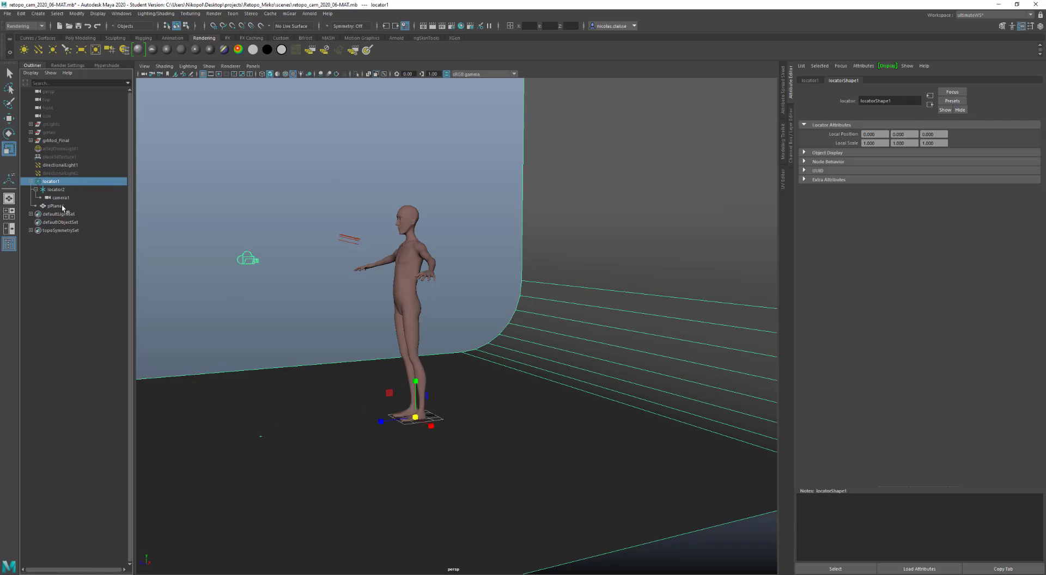
middle_click_drag(63, 208, 963, 123)
key("ctrl+a")
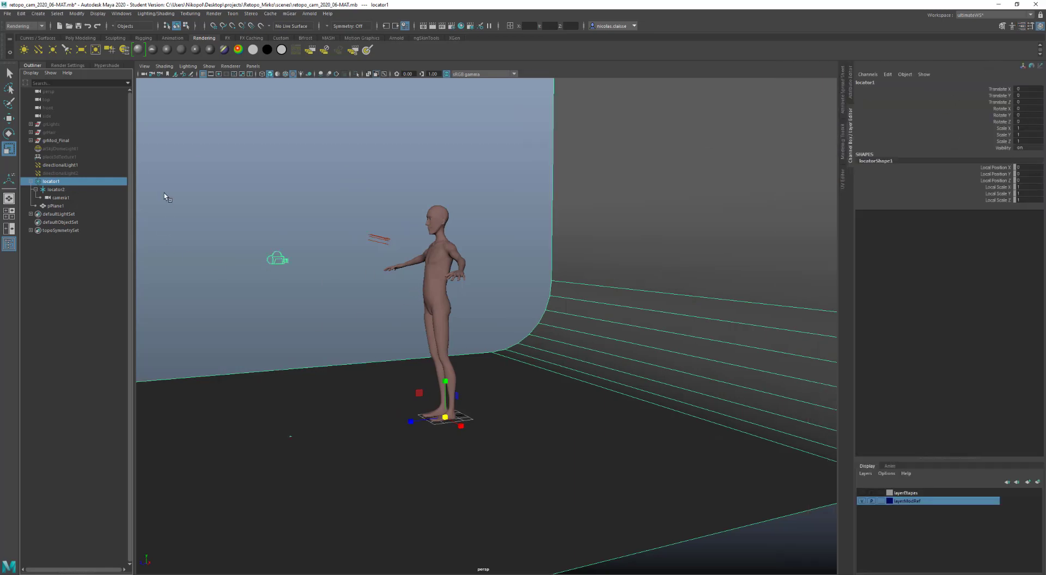
middle_click_drag(72, 180, 868, 145)
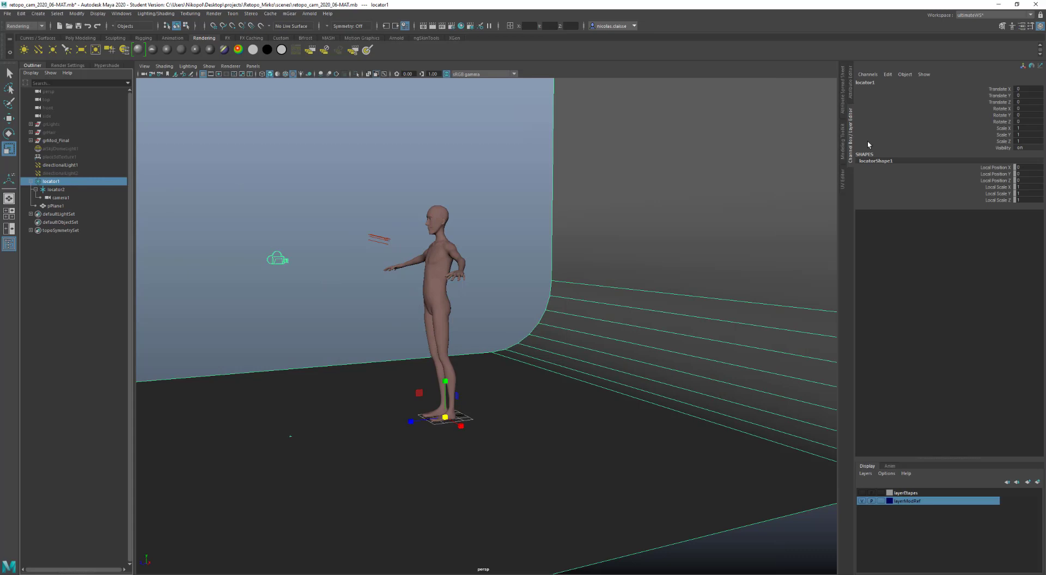
left_click(1000, 109)
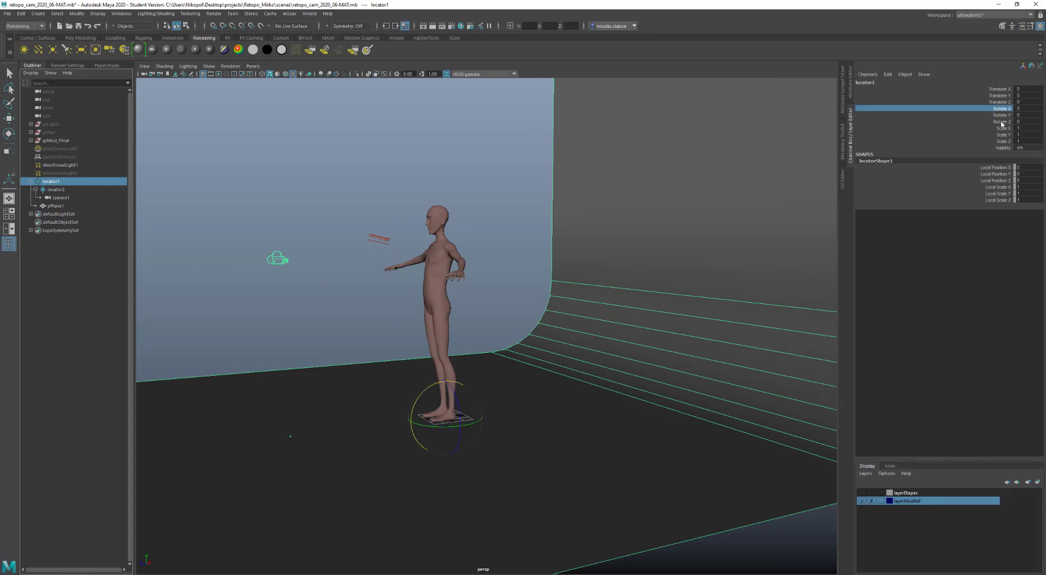
left_click(1001, 122, "shift")
right_click(1000, 122)
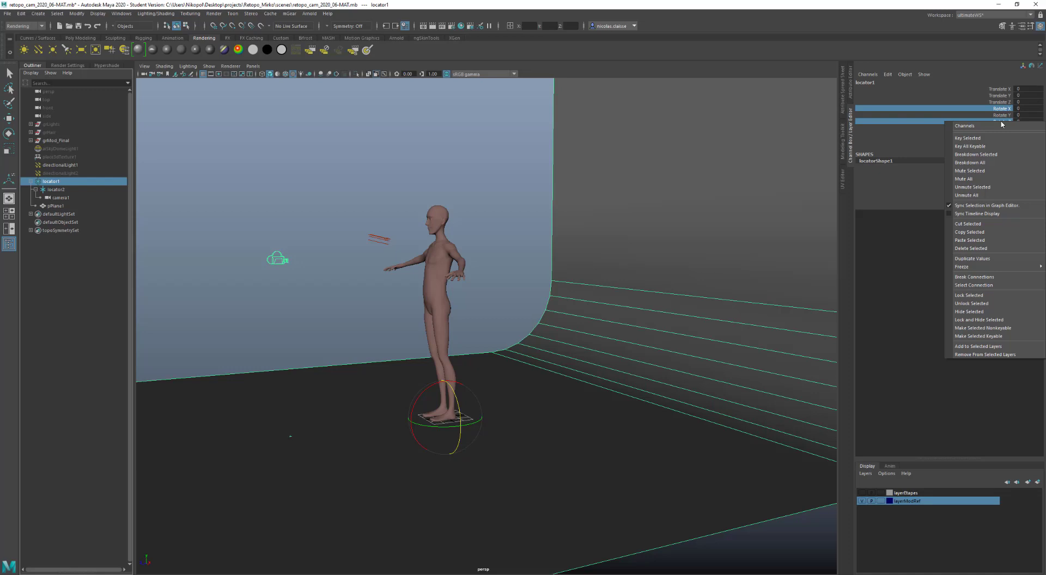
left_click(995, 295)
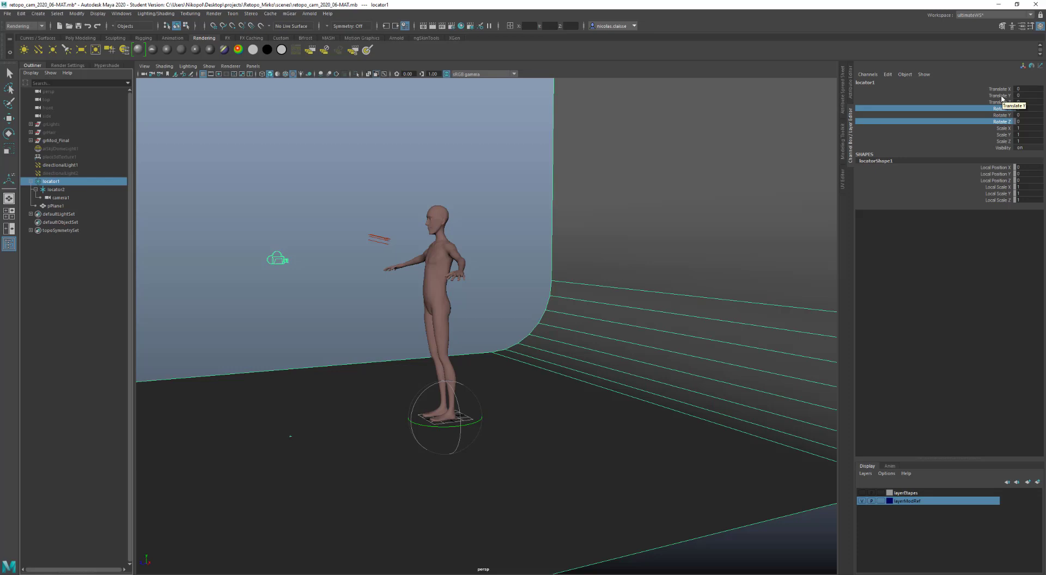
Open the channel commands for locator2's Translate X and Translate Y.
left_click_drag(56, 189, 668, 244)
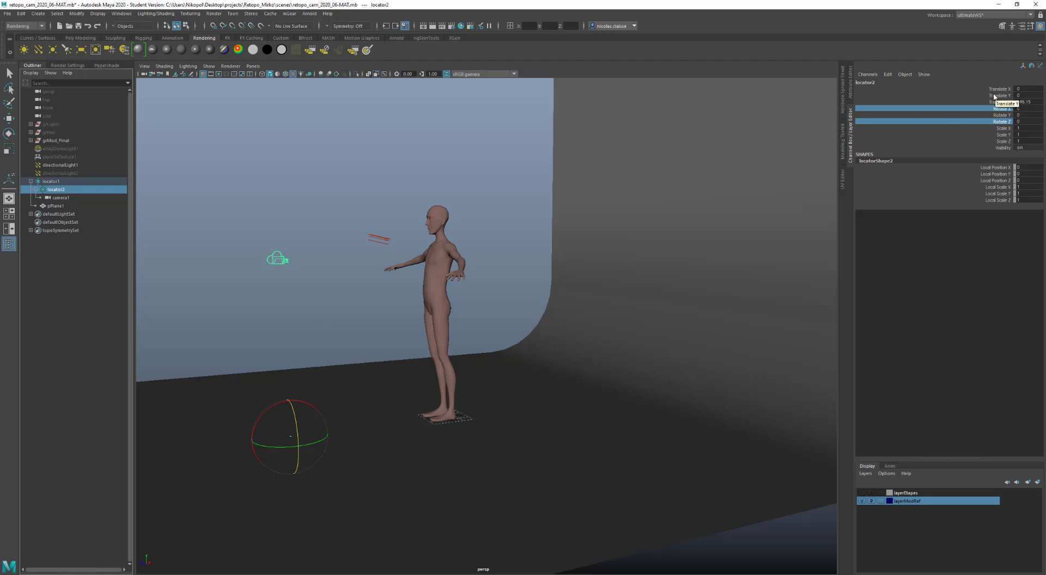
left_click_drag(979, 90, 979, 99)
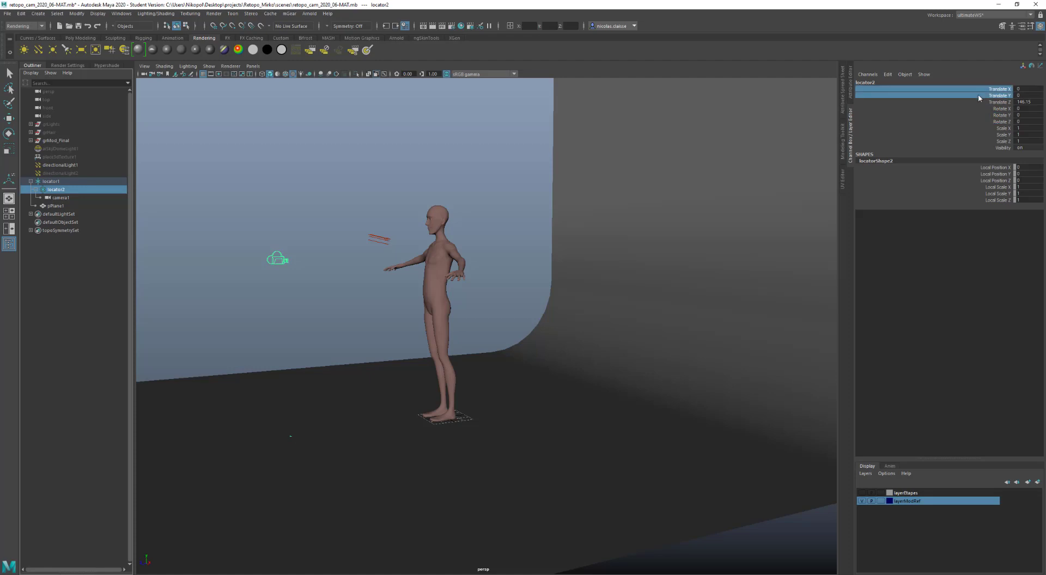
right_click(979, 98)
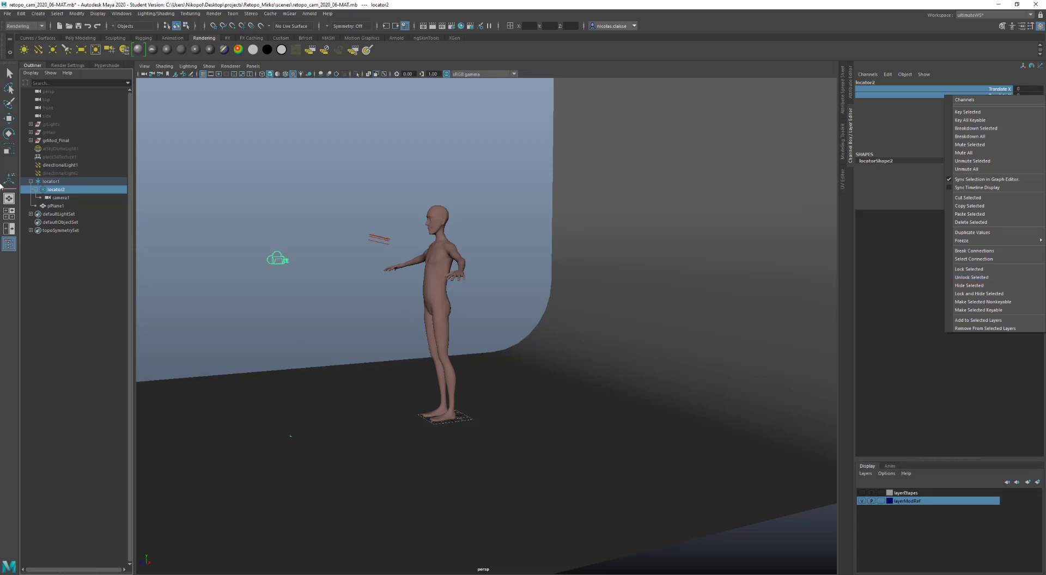
Set camera1's rotate order to zxy and activate the Rotate tool on it.
left_click(61, 197)
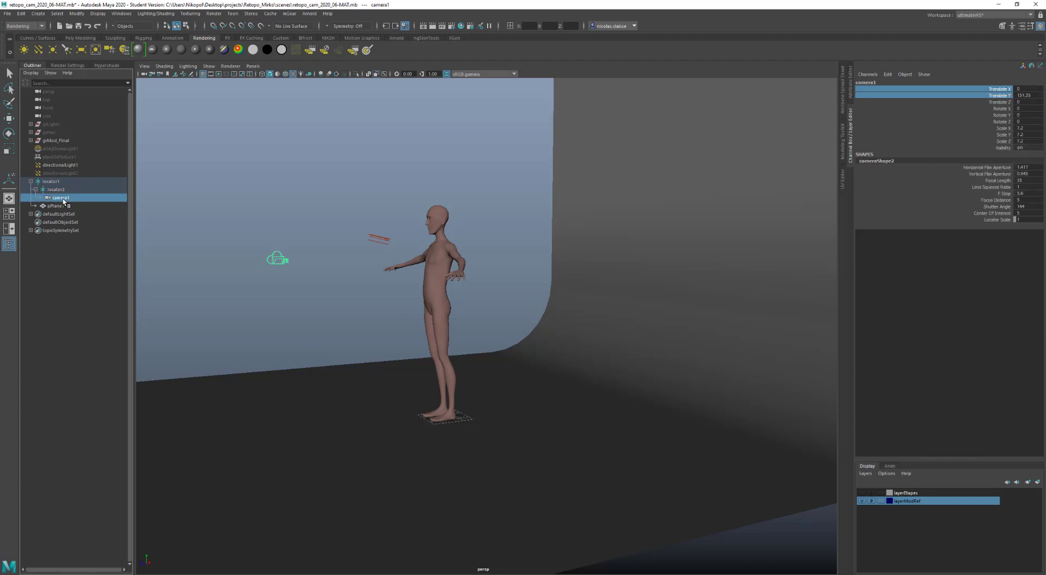
left_click(850, 85)
key("r")
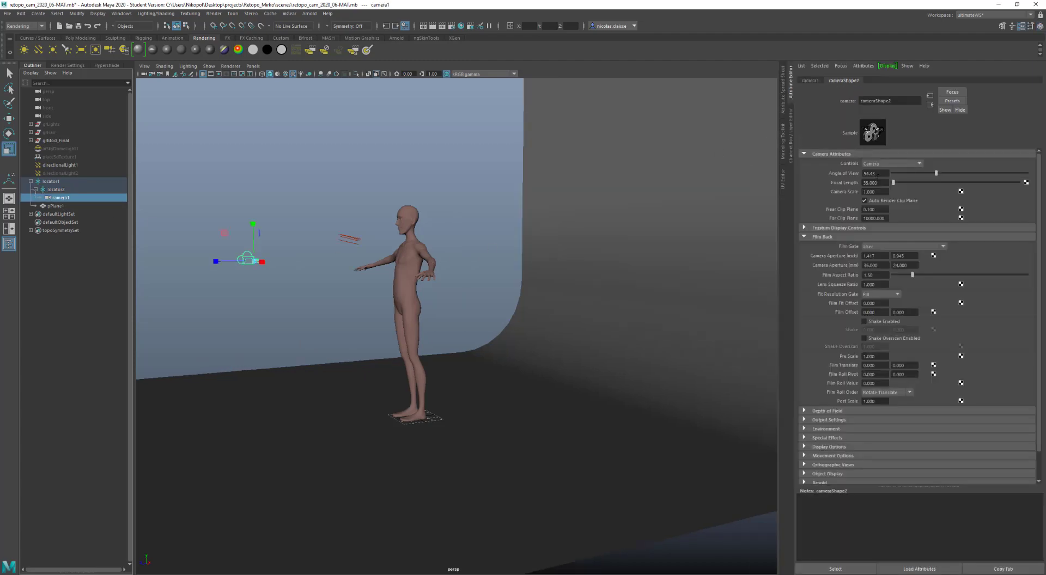
left_click(808, 80)
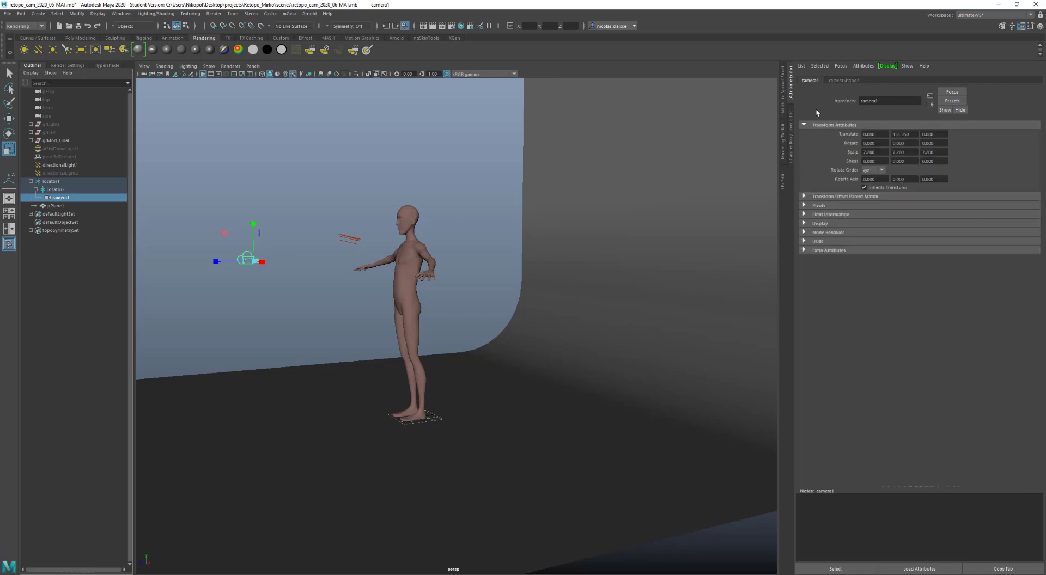
left_click(882, 170)
left_click(874, 195)
key("e")
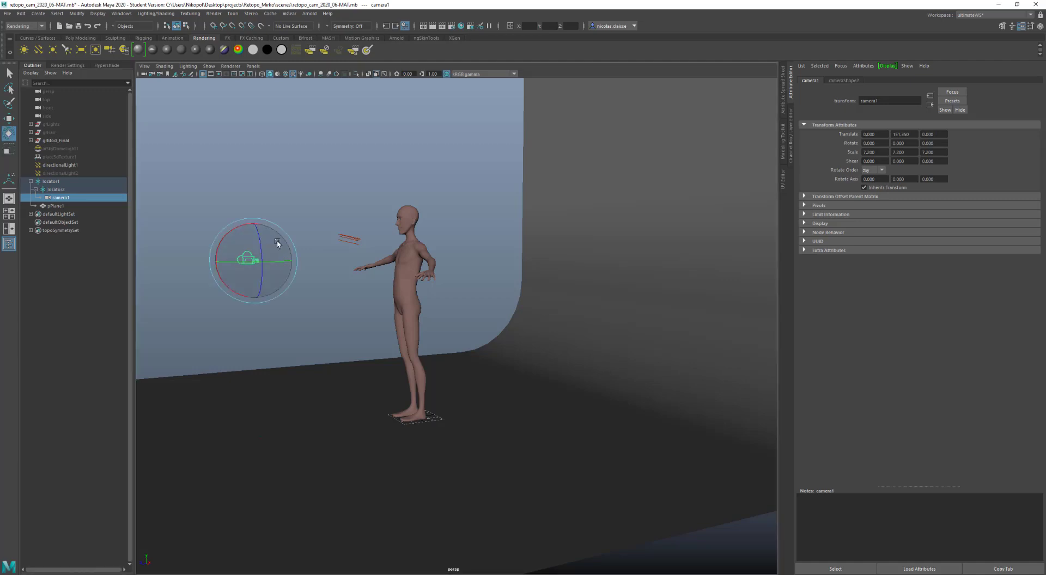
Try tilting camera1 about its X axis to about 15 degrees.
left_click_drag(278, 245, 302, 243)
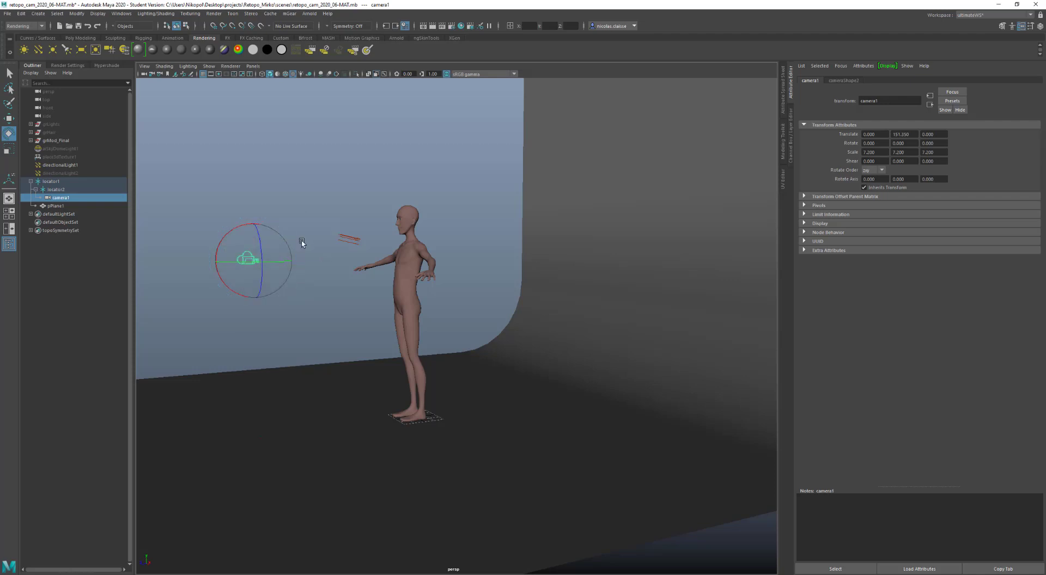
mouse_move(237, 230)
left_mouse_down()
mouse_move(227, 231)
mouse_move(249, 218)
left_mouse_up()
left_click_drag(240, 258, 222, 244)
key("ctrl+z")
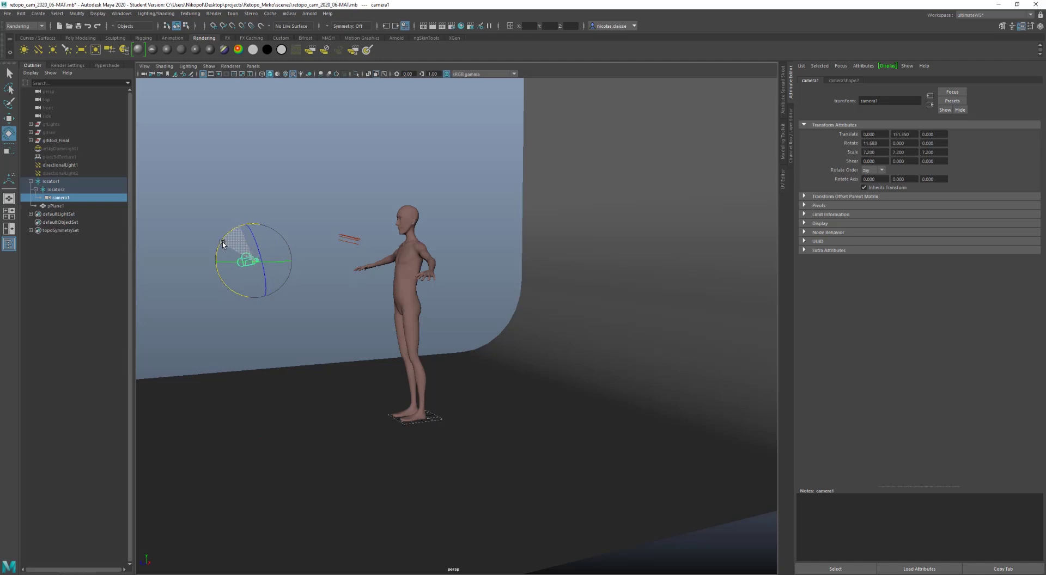
left_click_drag(222, 244, 223, 246)
left_click_drag(355, 241, 376, 244, "alt")
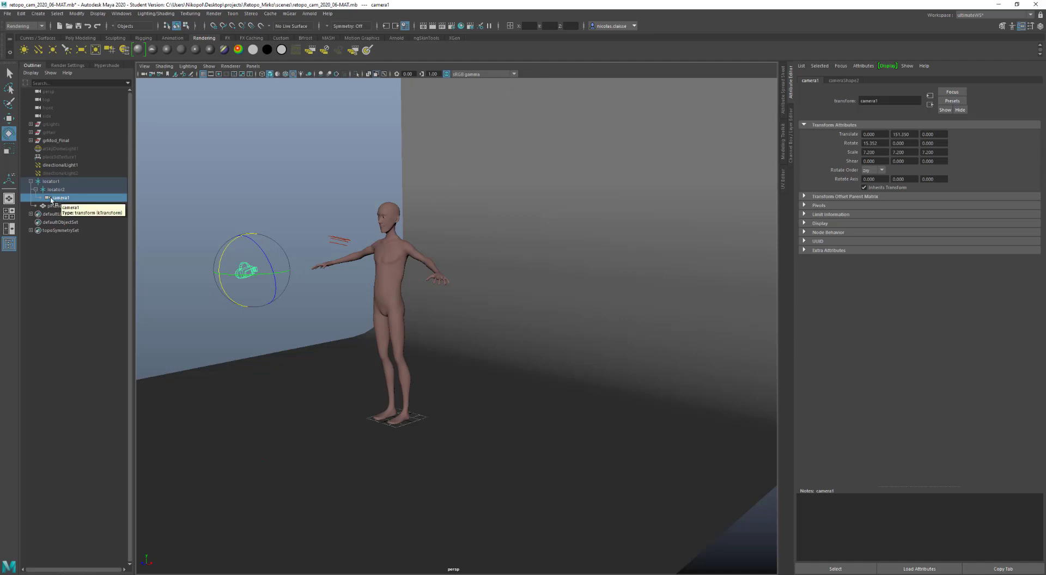
Show the view through camera1 beside the perspective view, and set camera1's X rotation to about 5.2 degrees.
left_click(10, 229)
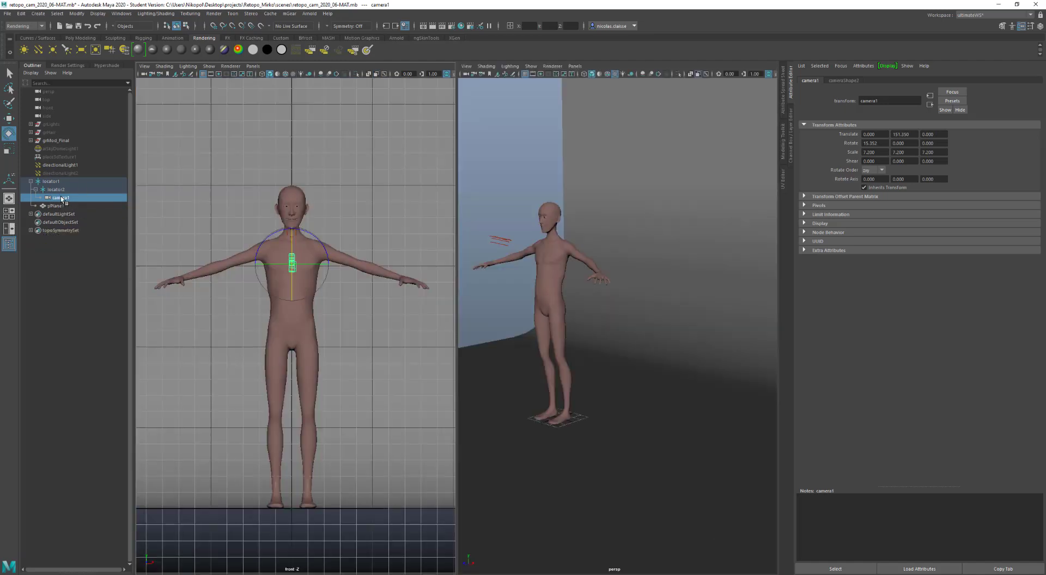
key("ctrl+l")
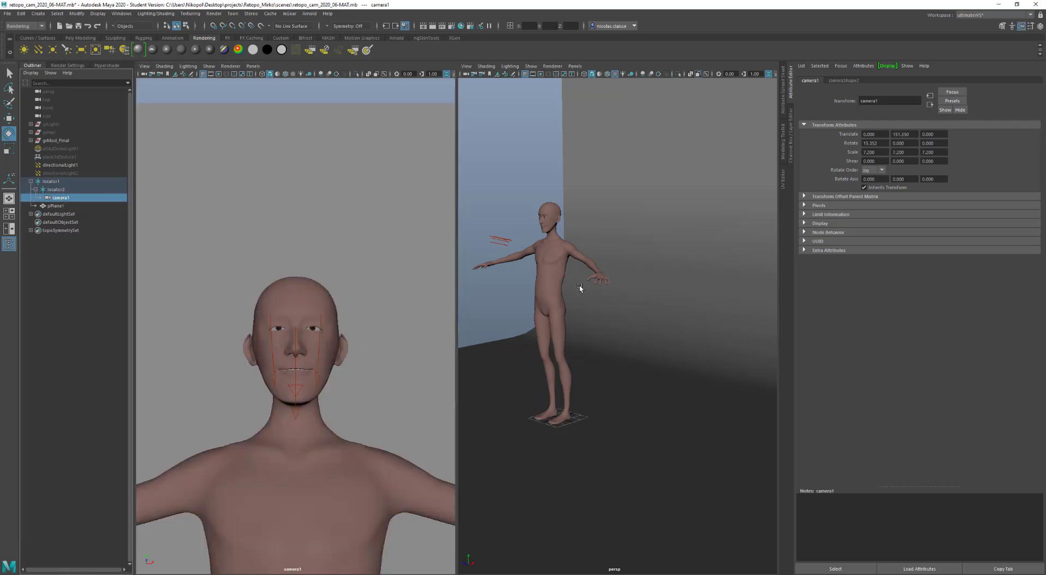
key("f")
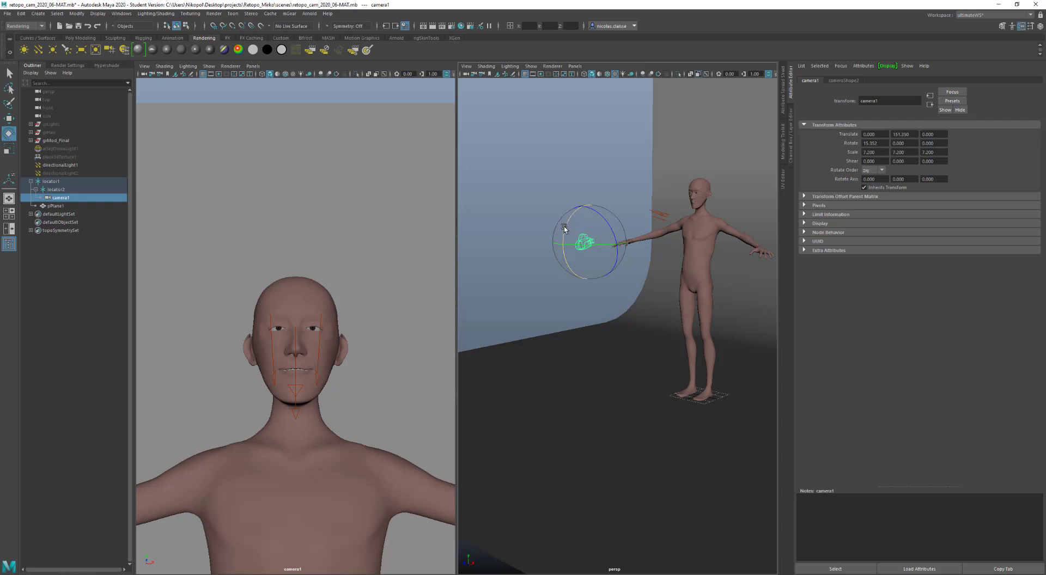
left_click_drag(566, 230, 565, 223)
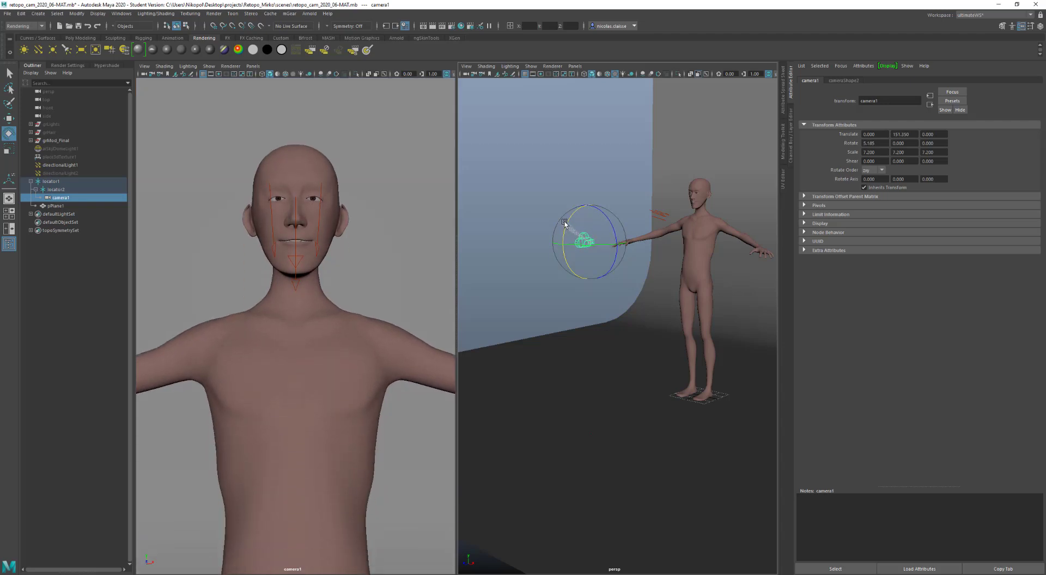
Raise camera1 along Y to a Translate Y of about 154.65.
left_click(111, 190)
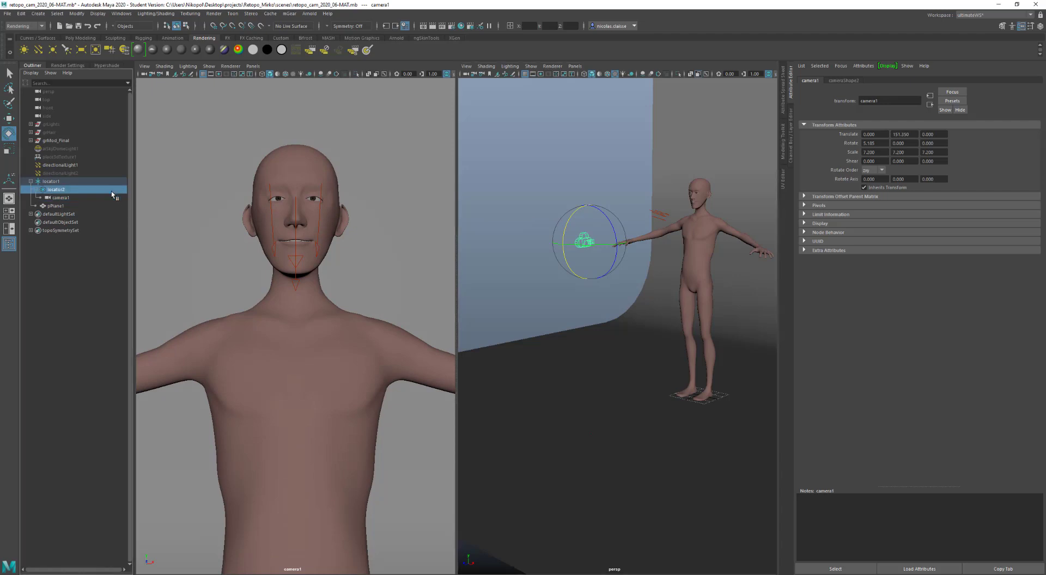
key("w")
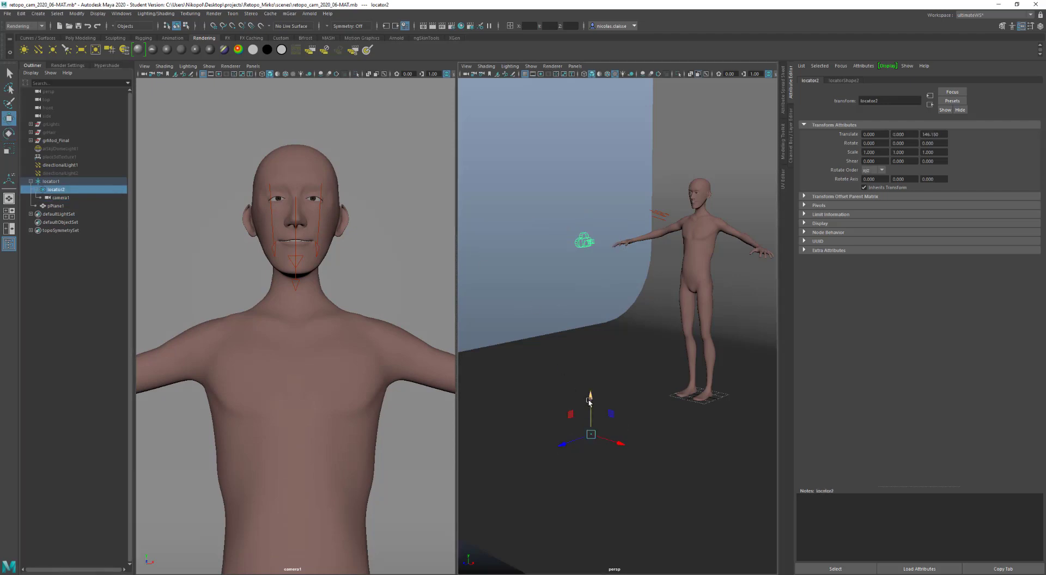
left_click(70, 197)
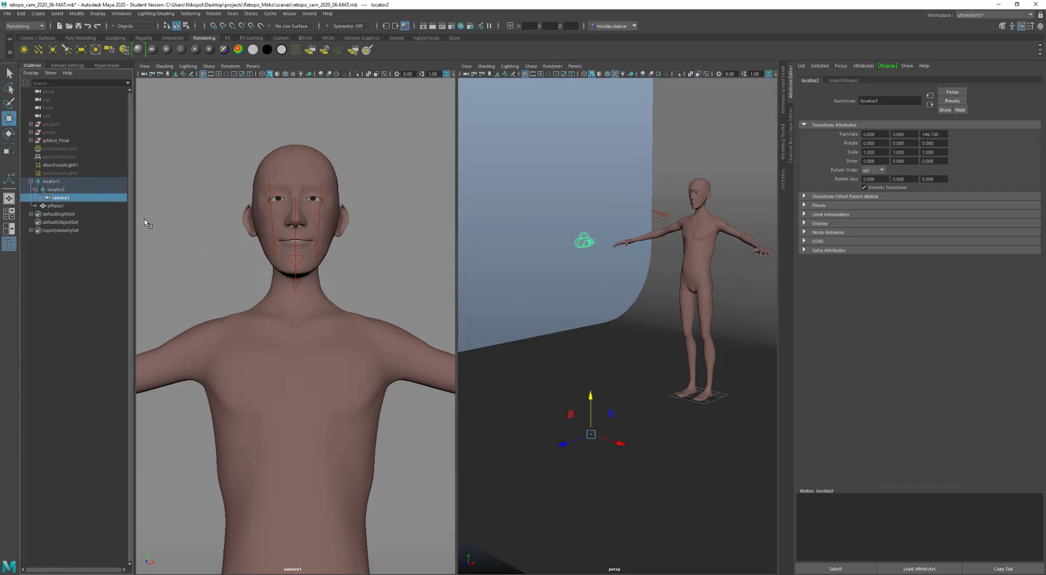
left_click_drag(586, 204, 590, 200)
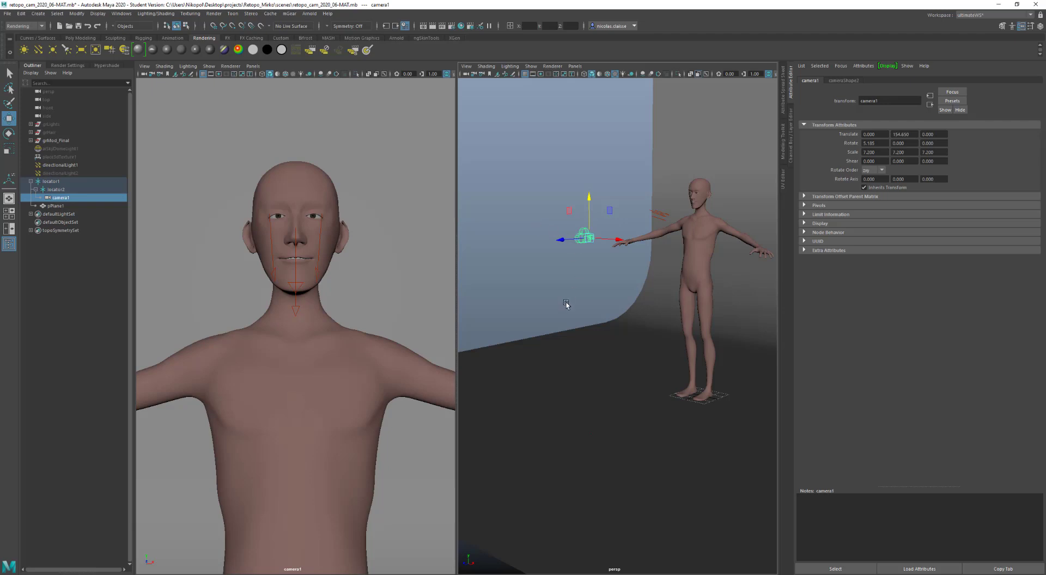
Rotate locator1 about Y to about -6.1 degrees to test the camera and backdrop turning around the character.
left_click(43, 182)
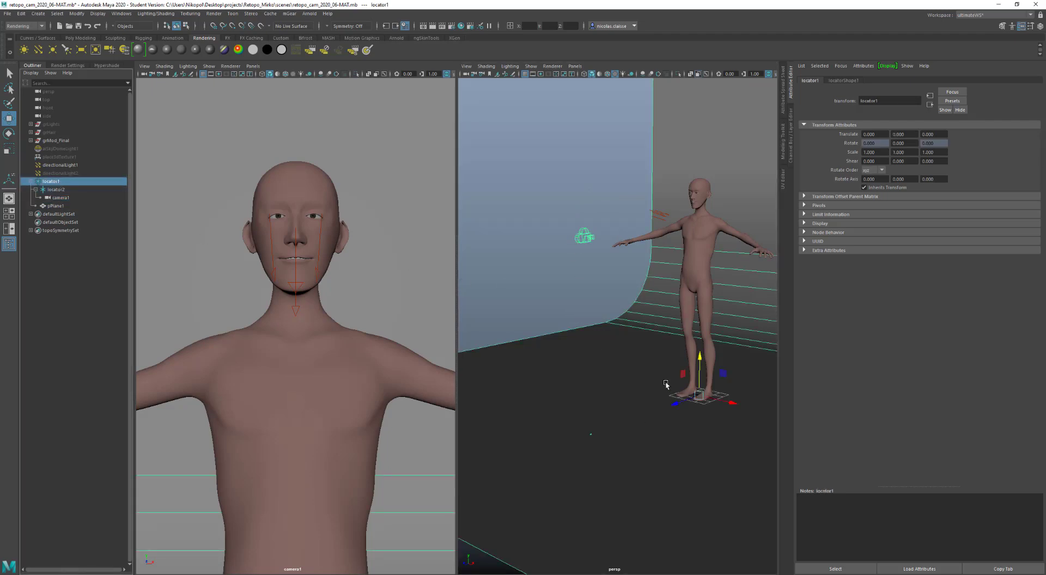
key("e")
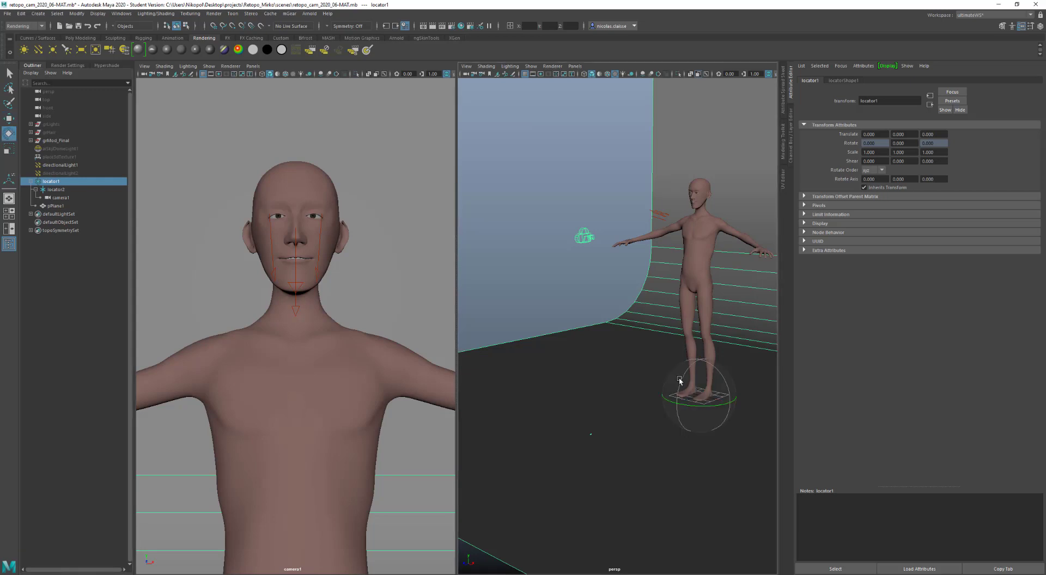
left_click(696, 407)
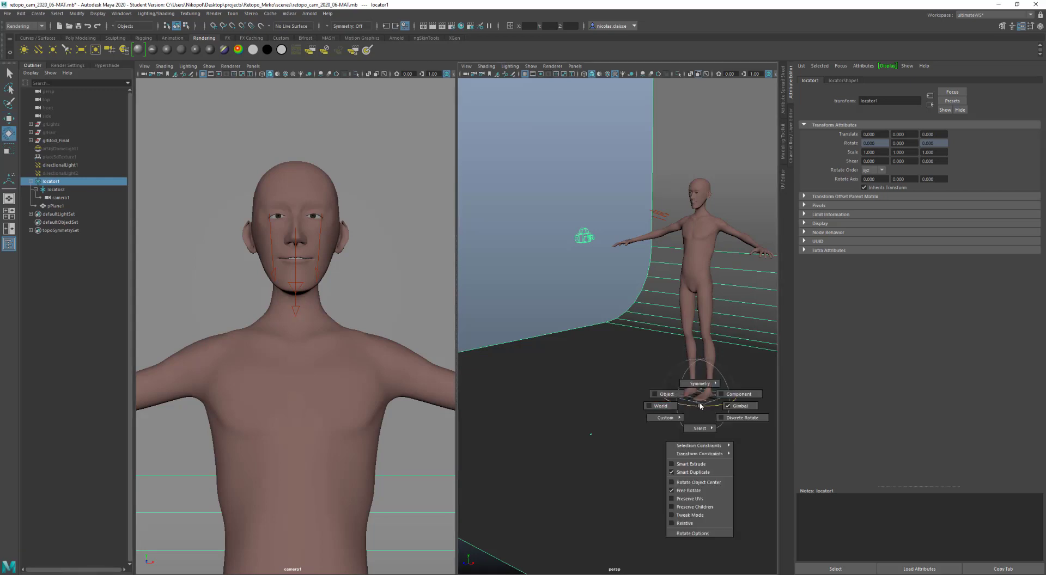
mouse_move(701, 408)
left_mouse_down()
mouse_move(677, 408)
mouse_move(731, 418)
mouse_move(744, 403)
mouse_move(771, 407)
mouse_move(730, 416)
mouse_move(669, 410)
mouse_move(739, 409)
mouse_move(688, 408)
mouse_move(697, 407)
left_mouse_up()
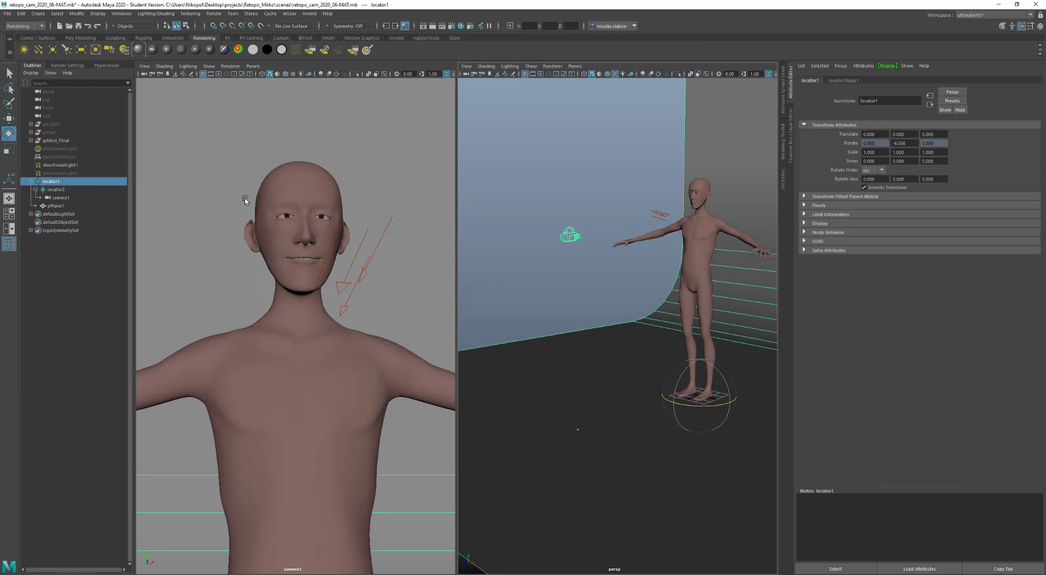
left_click_drag(562, 266, 598, 328, "alt")
mouse_move(659, 366)
left_mouse_down()
mouse_move(612, 357)
mouse_move(662, 360)
left_mouse_up()
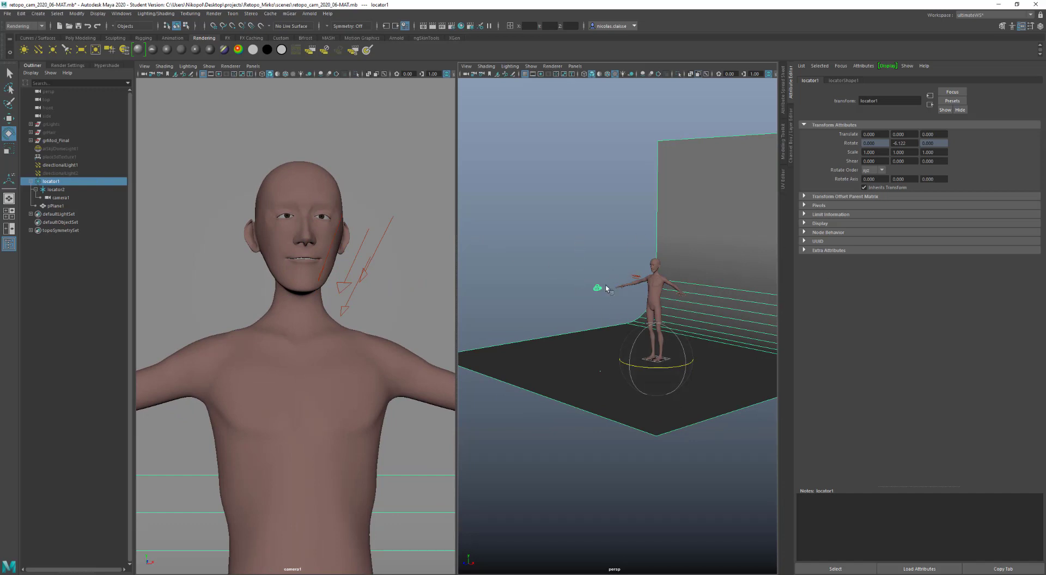
Raise camera1 to a Translate Y of about 160.26 by adjusting that channel's value.
left_click(57, 190)
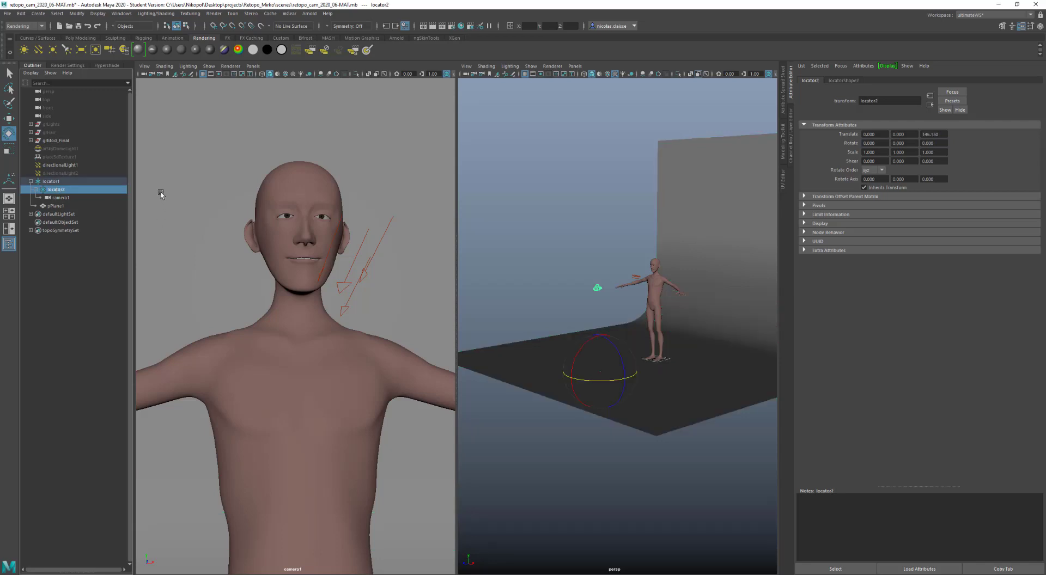
middle_click_drag(162, 207, 90, 199)
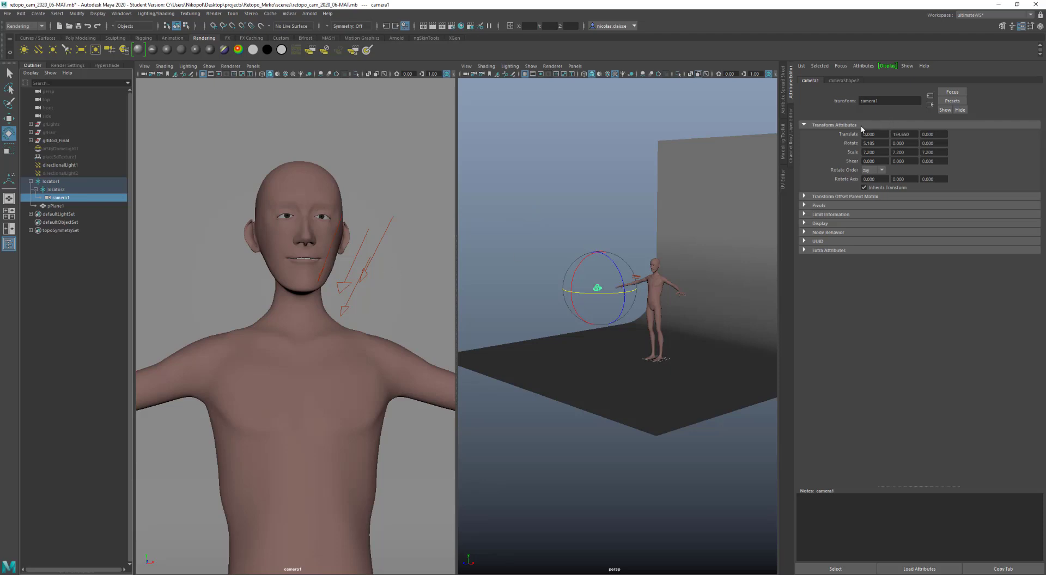
key("ctrl+a")
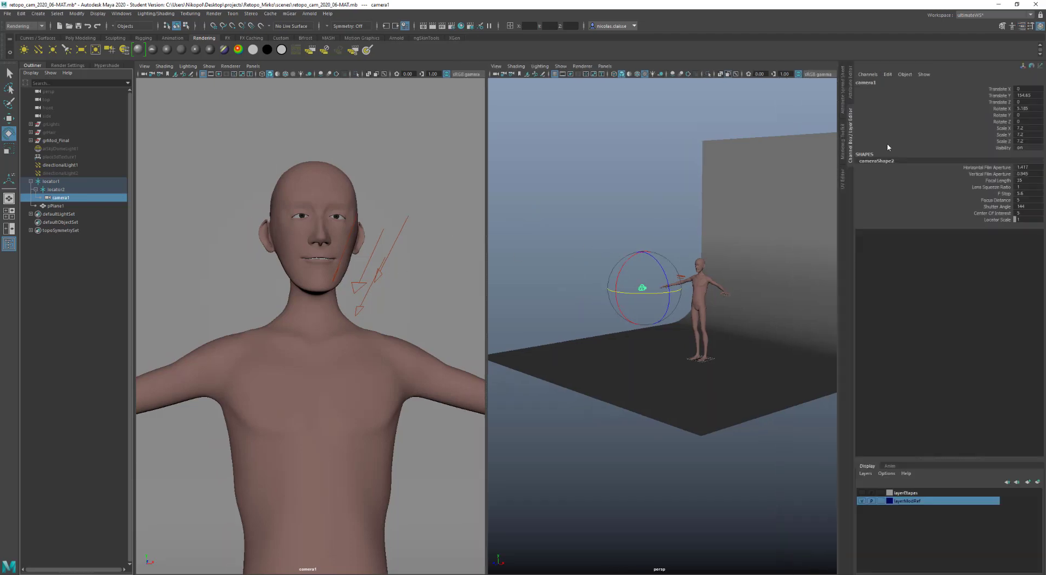
left_click(994, 97)
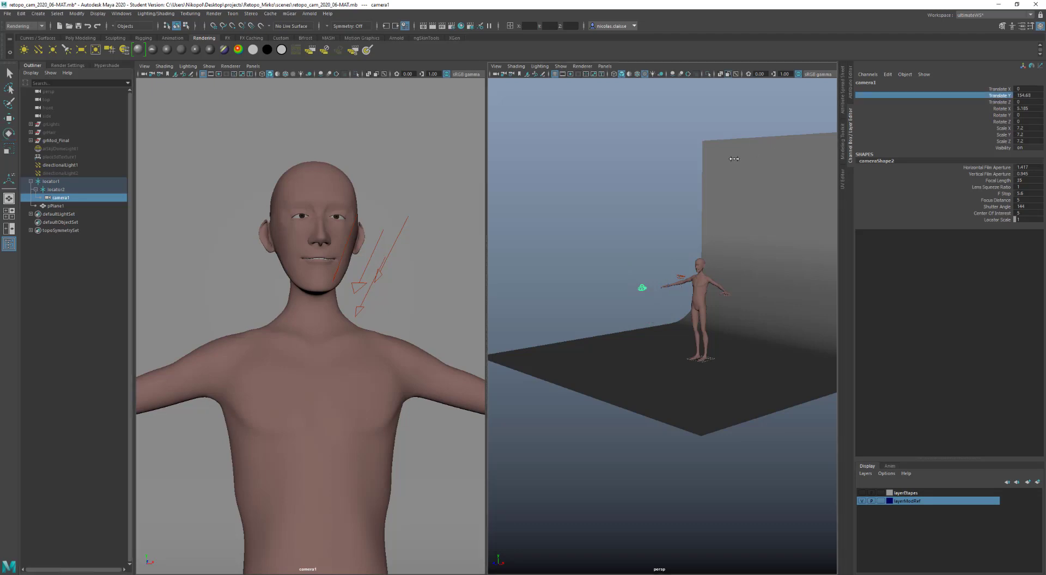
middle_click_drag(734, 159, 965, 246)
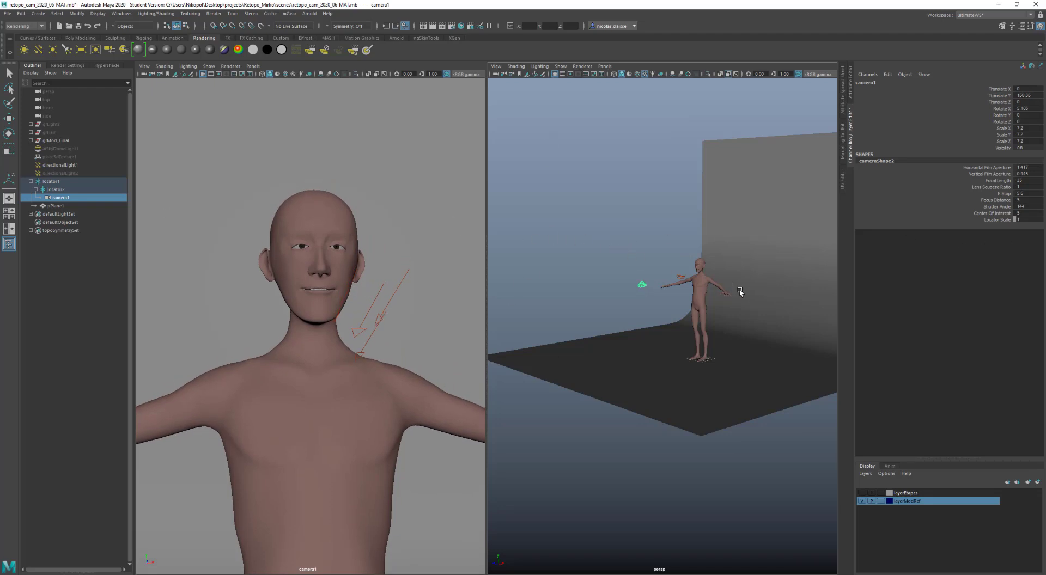
key("w")
mouse_move(643, 245)
left_mouse_down()
mouse_move(643, 261)
mouse_move(643, 244)
left_mouse_up()
Try a focal length of 28 on camera1's shape and settle on 50.
left_click(850, 99)
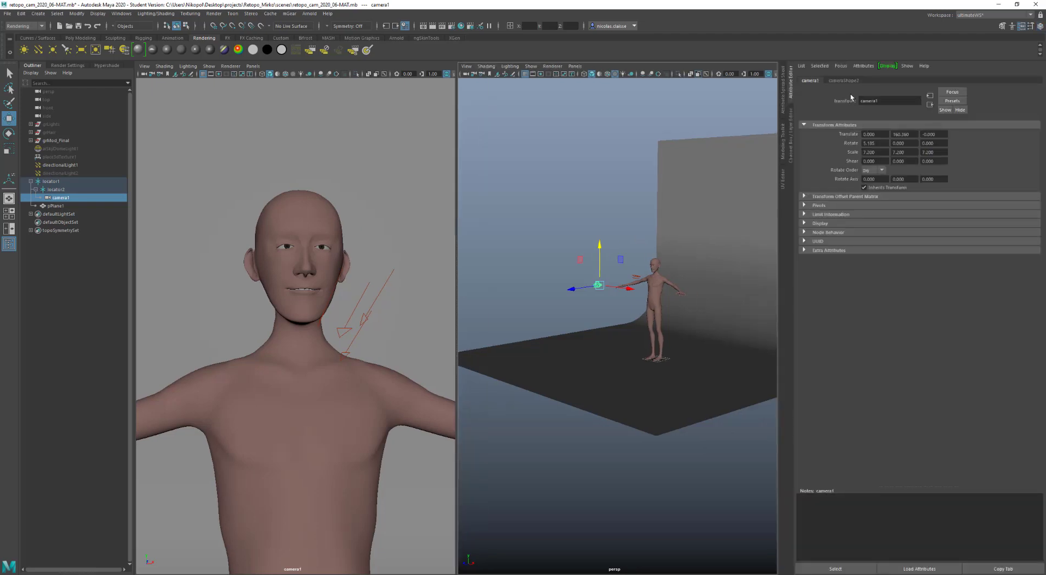
left_click(846, 80)
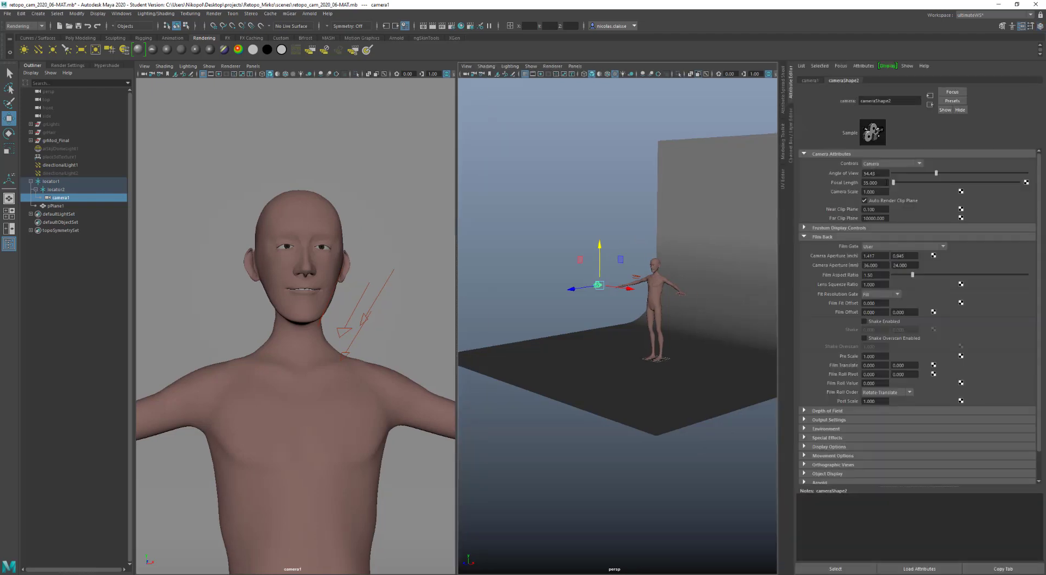
left_click_drag(887, 182, 837, 182)
type("28")
key("Return")
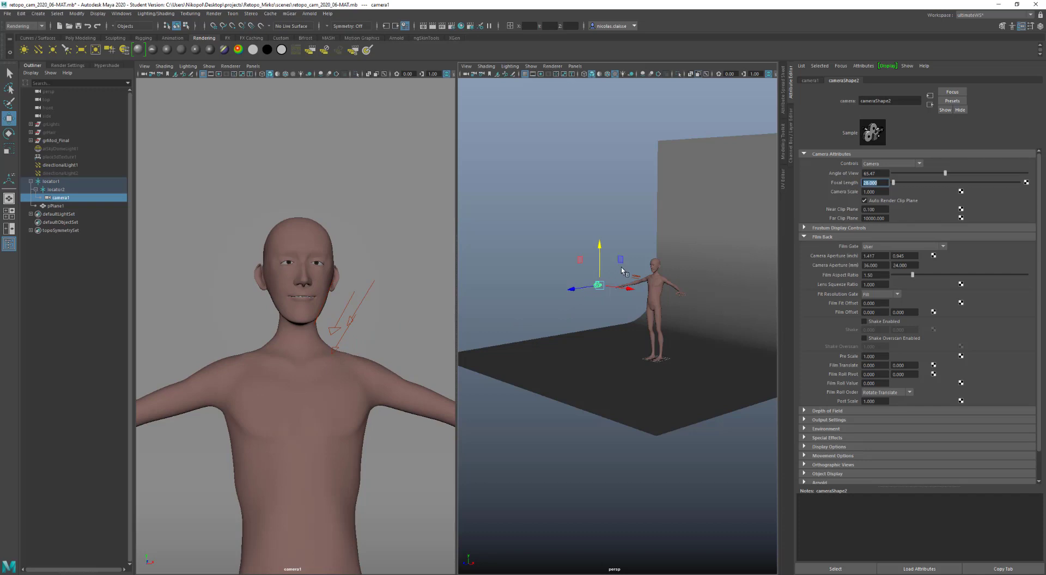
type("50")
key("Return")
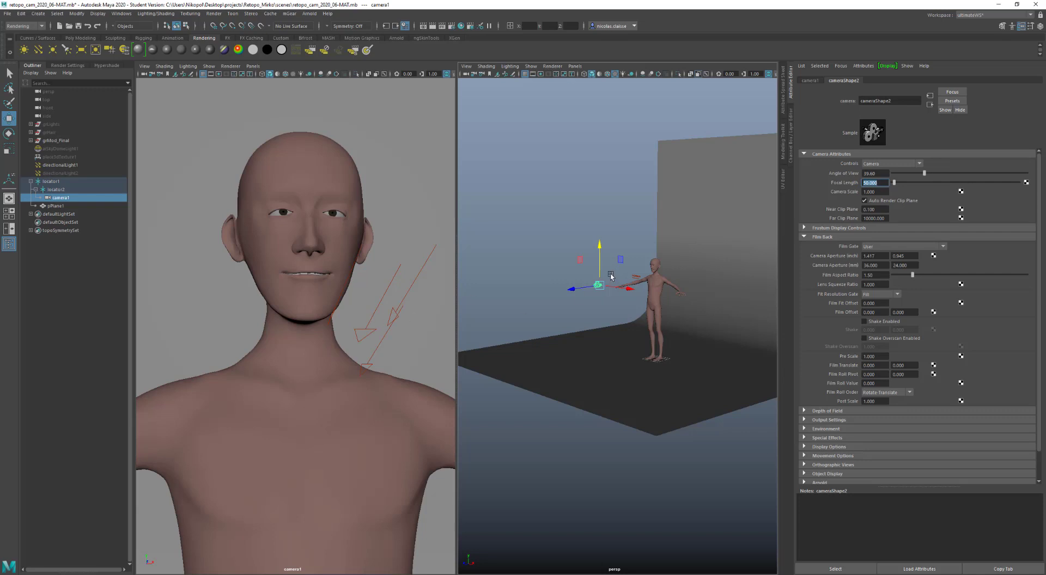
Move locator2 along Z away from the character so camera1 frames the head and chest.
left_click(62, 191)
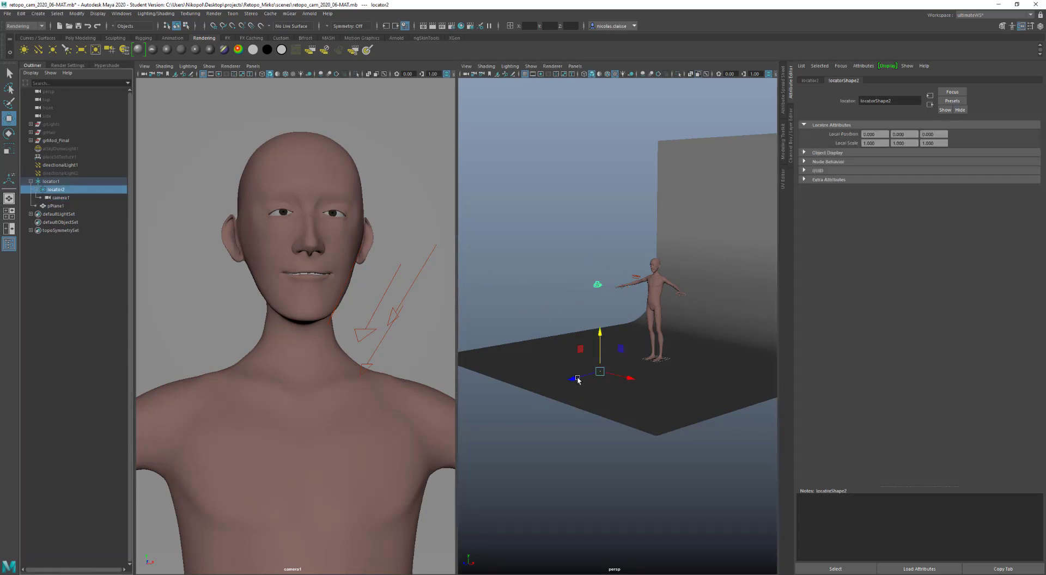
left_click_drag(579, 380, 553, 385)
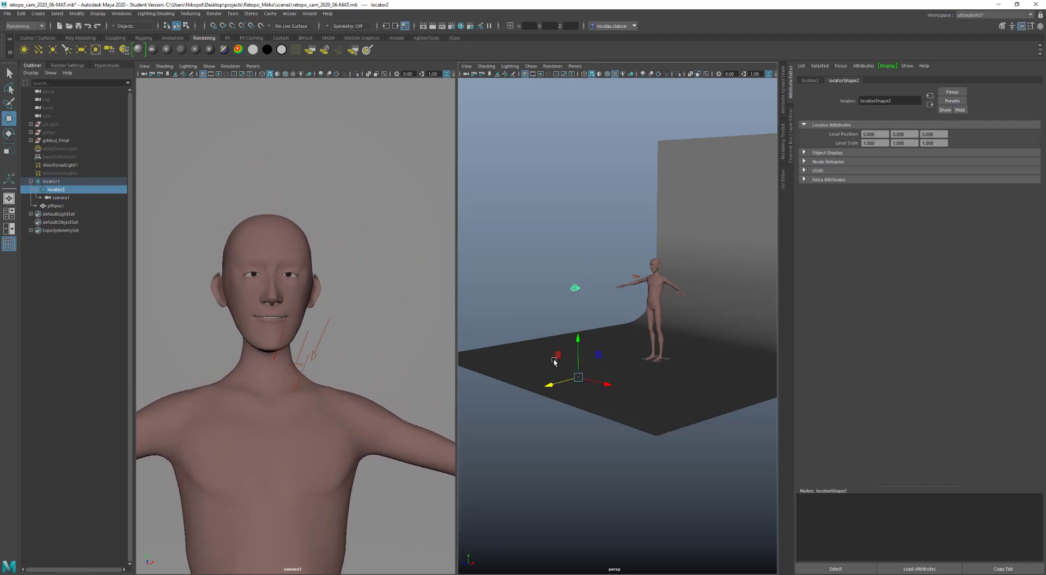
Select locator1, show its channels and the animation timeline, and save the scene as a student version file.
left_click(50, 184)
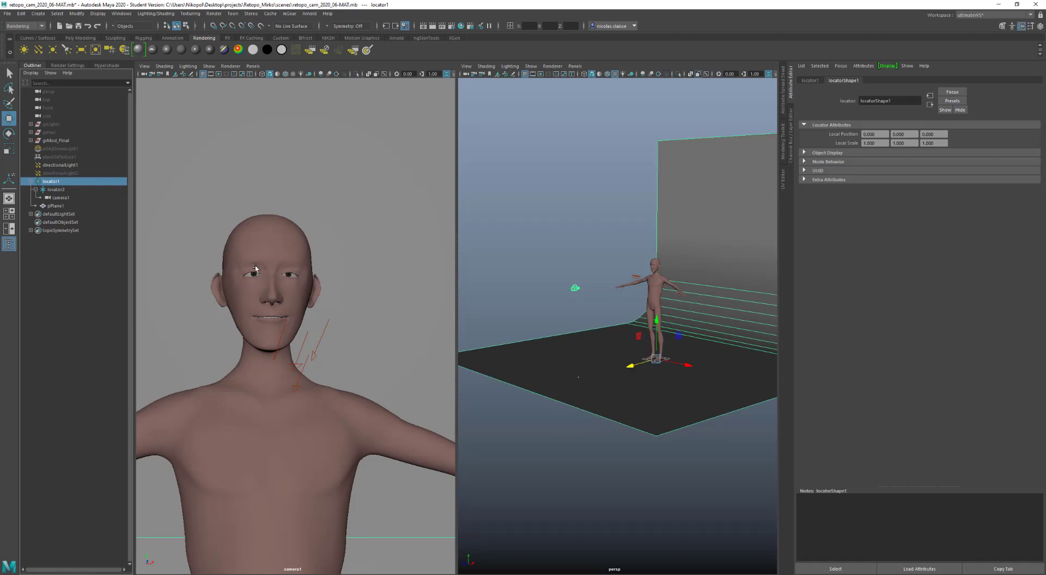
left_click(793, 142)
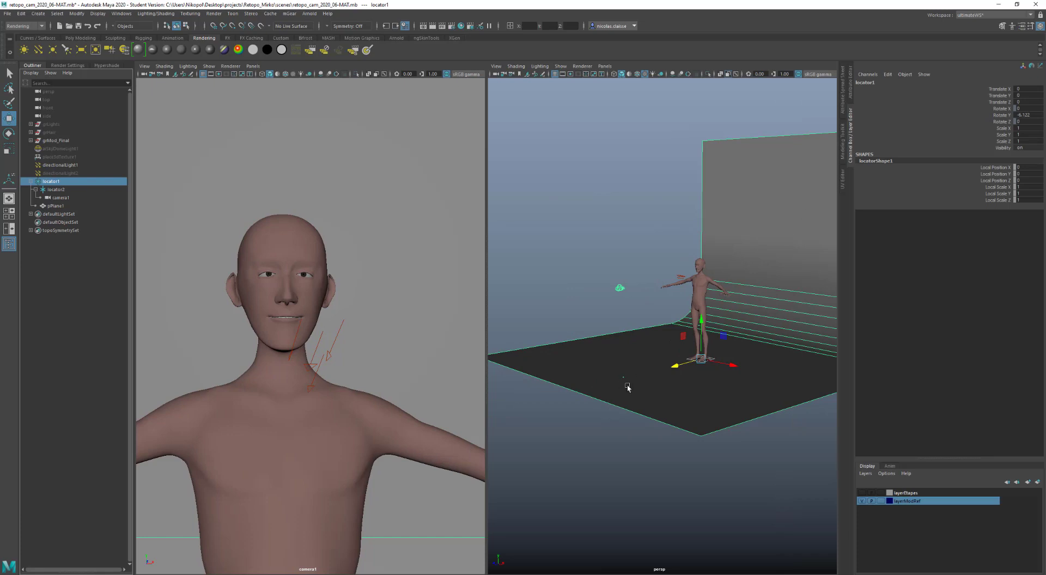
key("space")
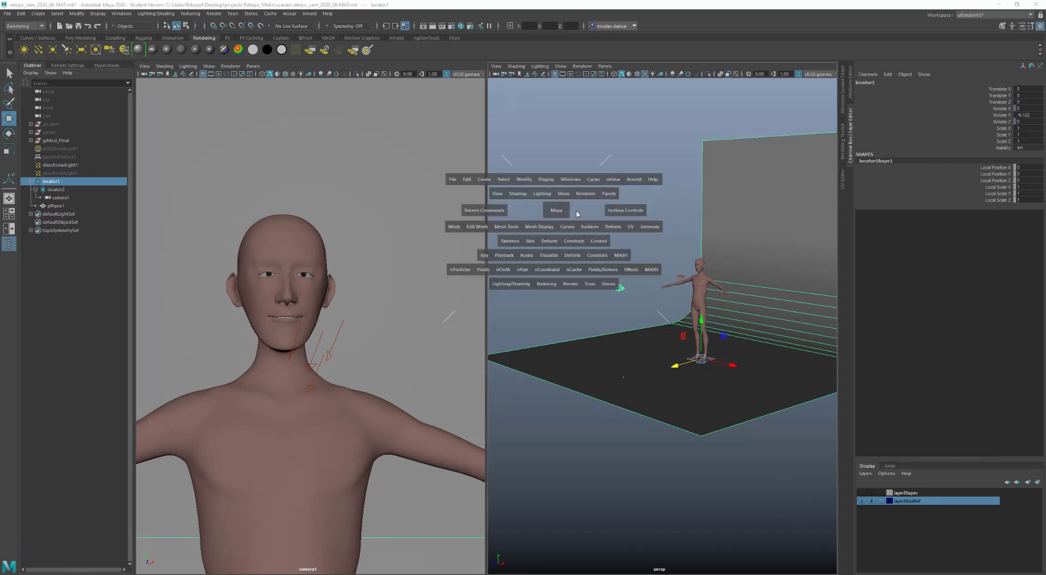
mouse_move(577, 215)
left_mouse_down()
mouse_move(564, 225)
mouse_move(583, 217)
mouse_move(581, 234)
left_mouse_up()
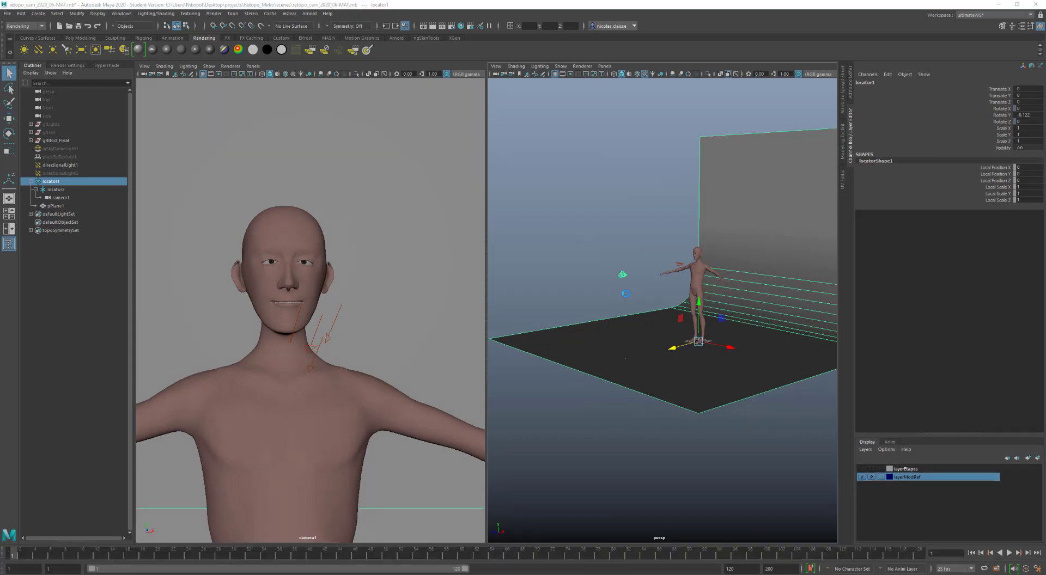
key("ctrl+s")
left_click(504, 299)
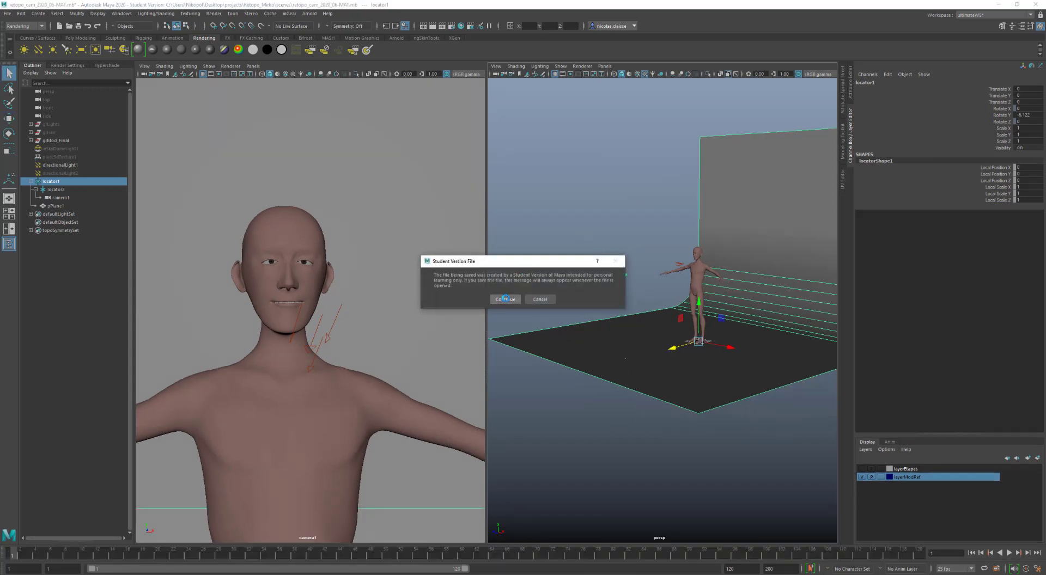
Reset locator1's Rotate Y to 0 and select that channel.
key("w")
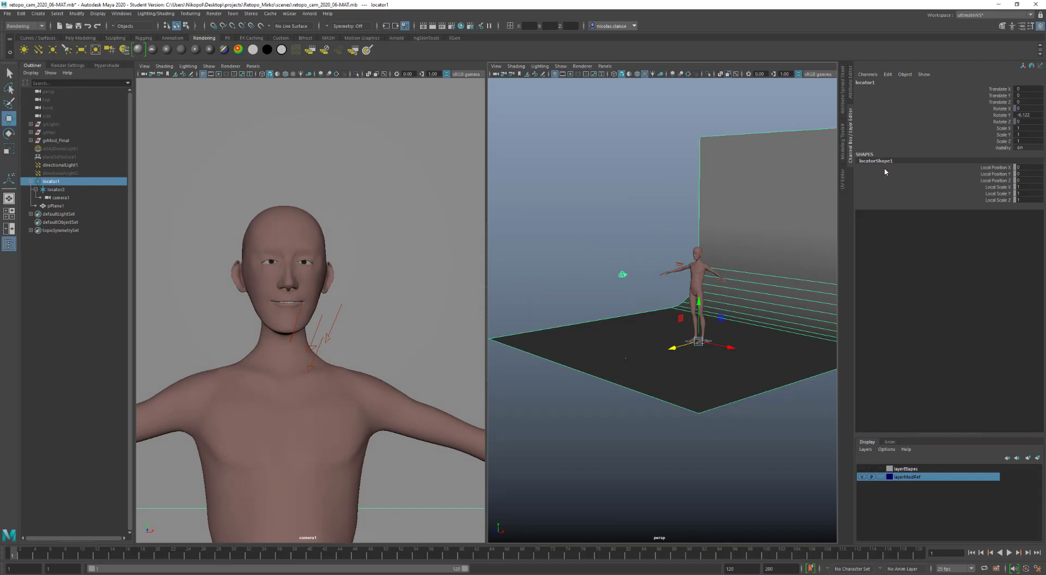
double_click(1028, 115)
type("0")
key("Return")
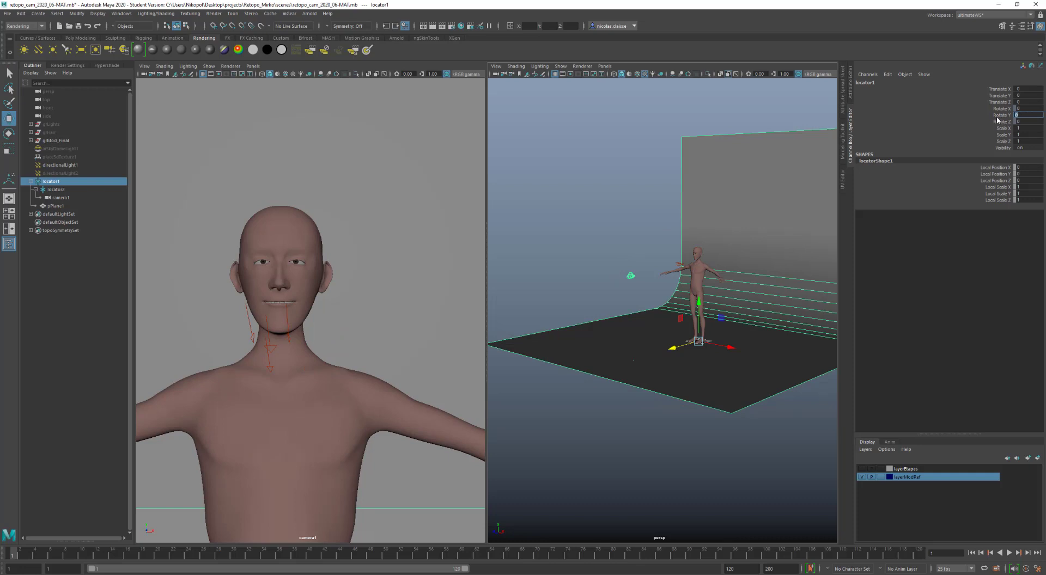
left_click(998, 116)
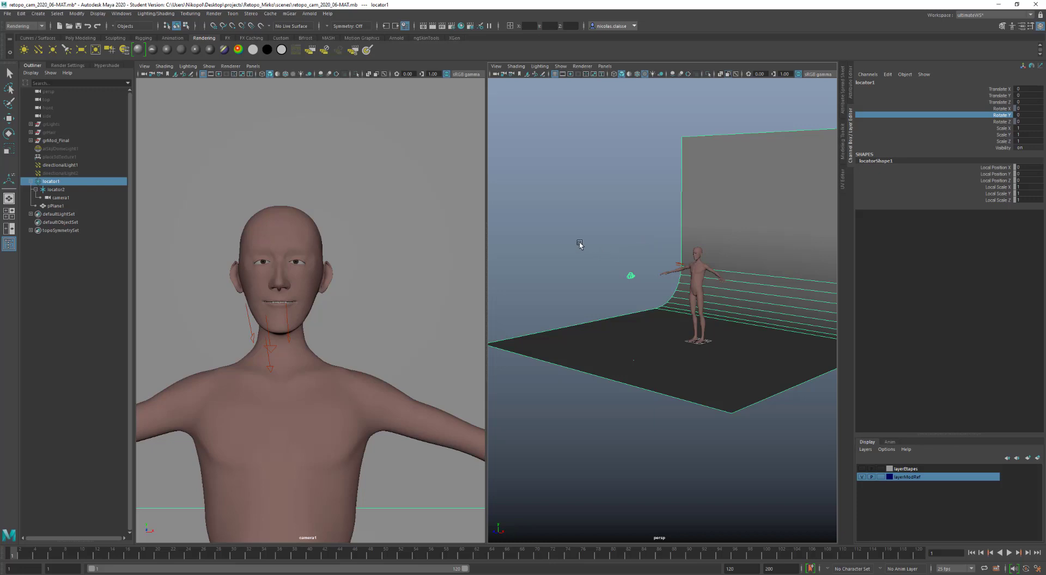
Set locator1's Rotate Y to -20 and key that channel at frame 1.
middle_click_drag(581, 243, 478, 247)
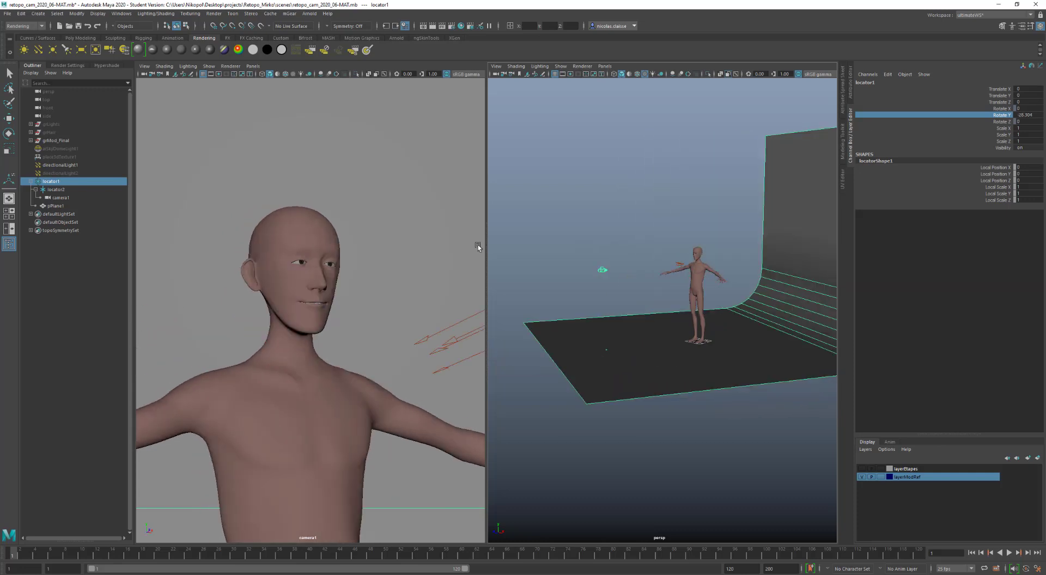
double_click(1028, 115)
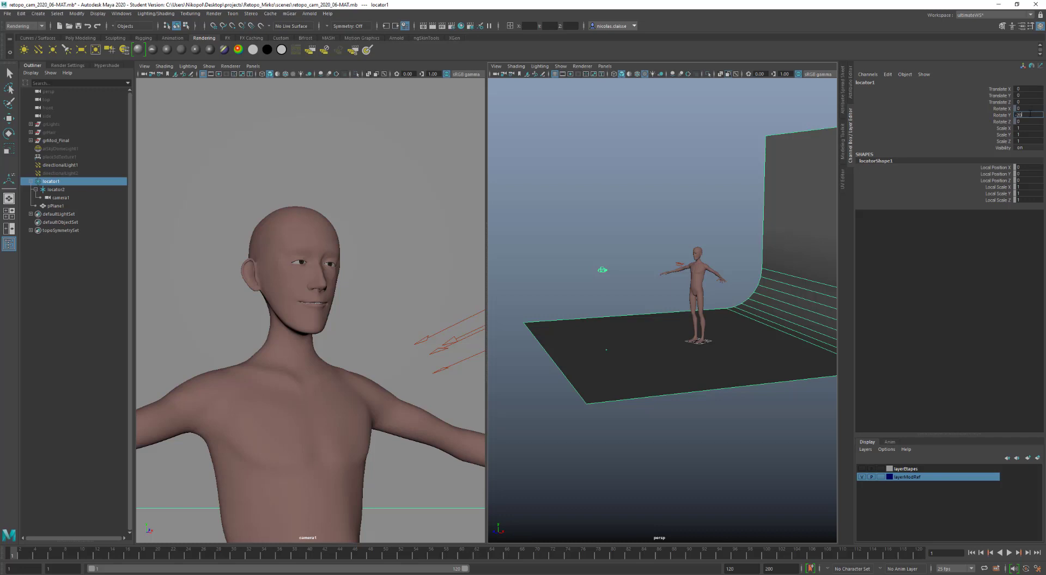
key("Return")
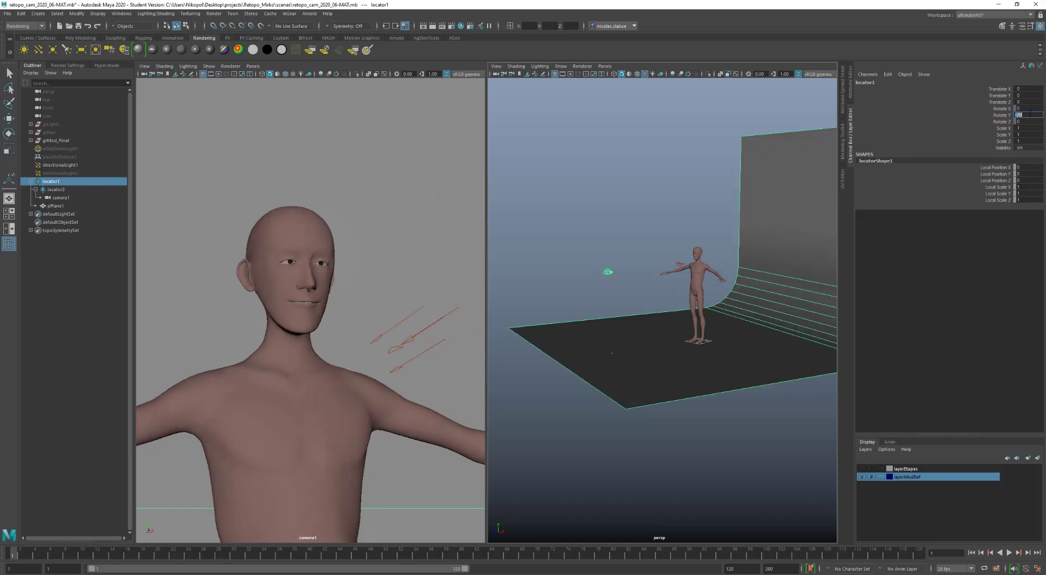
left_click(997, 116)
right_click(997, 115)
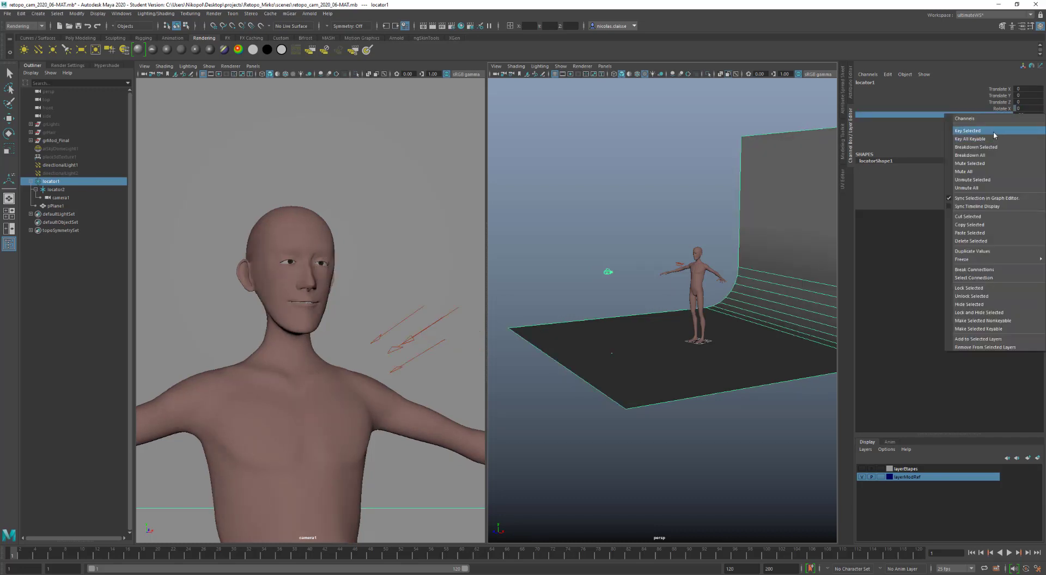
left_click(993, 132)
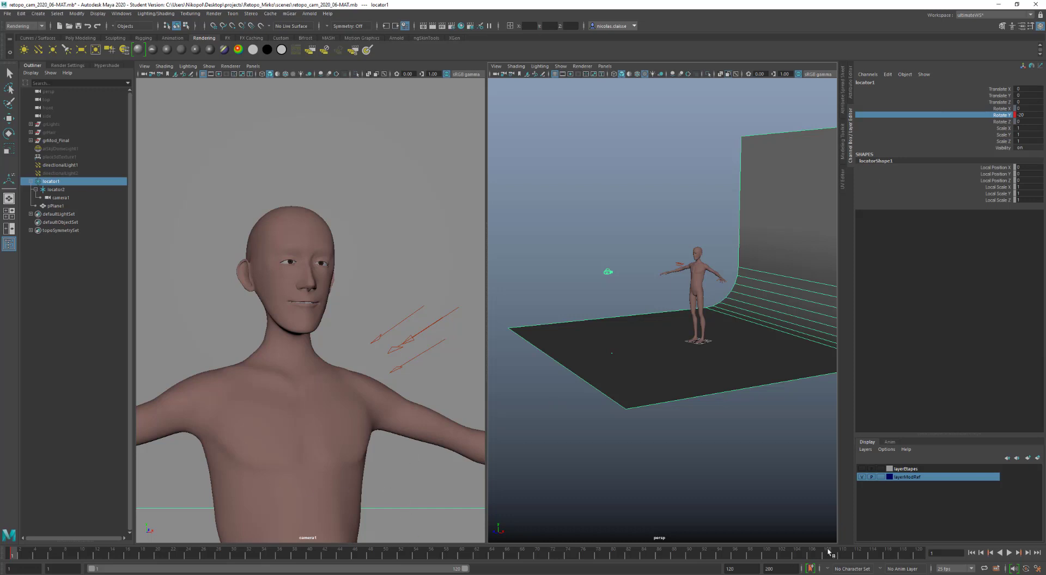
Go to frame 120, set locator1's Rotate Y to 340 and key that channel.
left_click_drag(842, 553, 918, 556)
left_click(1034, 115)
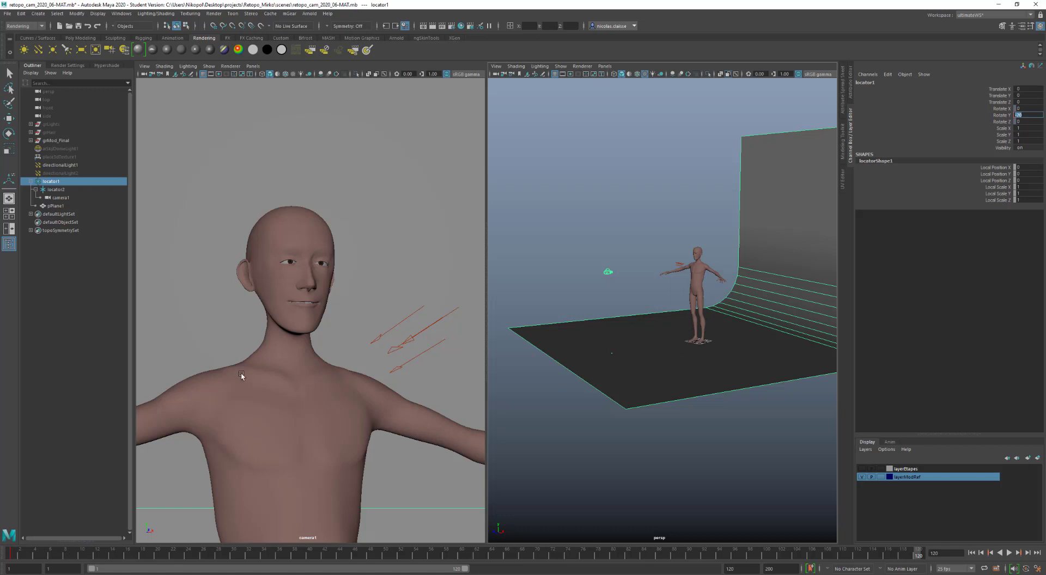
left_click(91, 184)
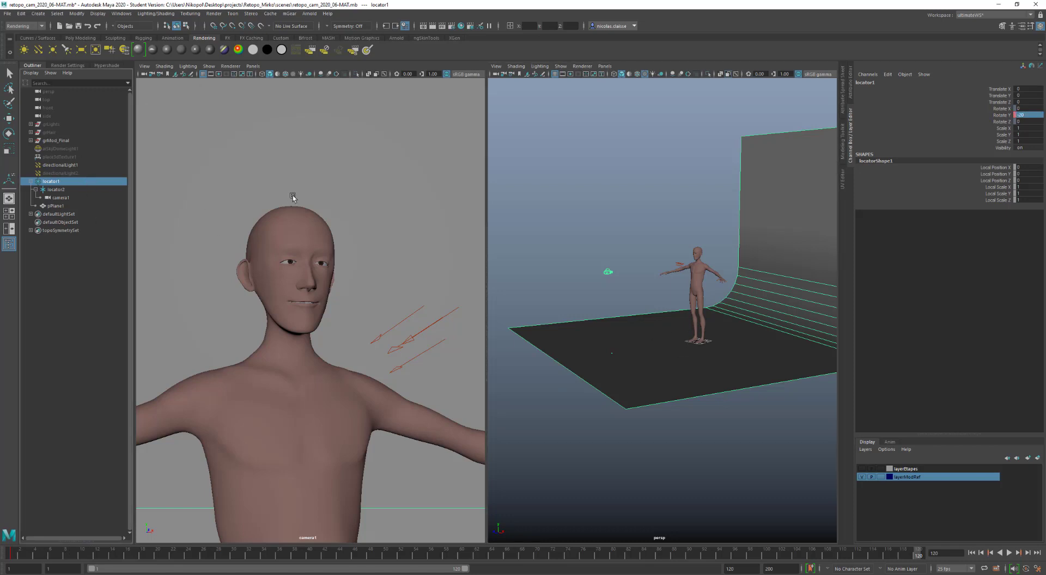
key("w")
key("e")
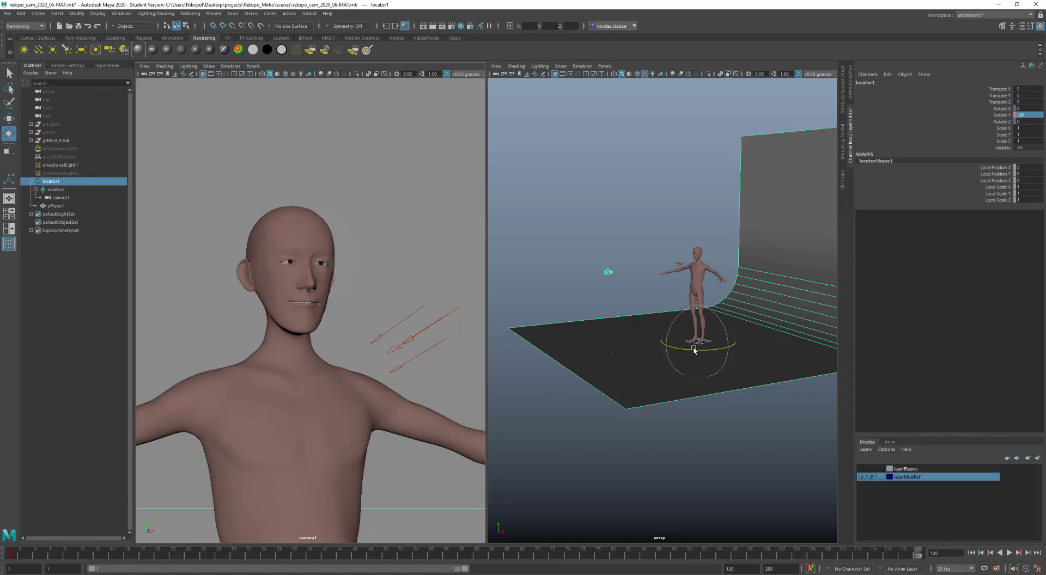
mouse_move(694, 350)
left_mouse_down()
mouse_move(753, 356)
mouse_move(699, 357)
mouse_move(713, 354)
left_mouse_up()
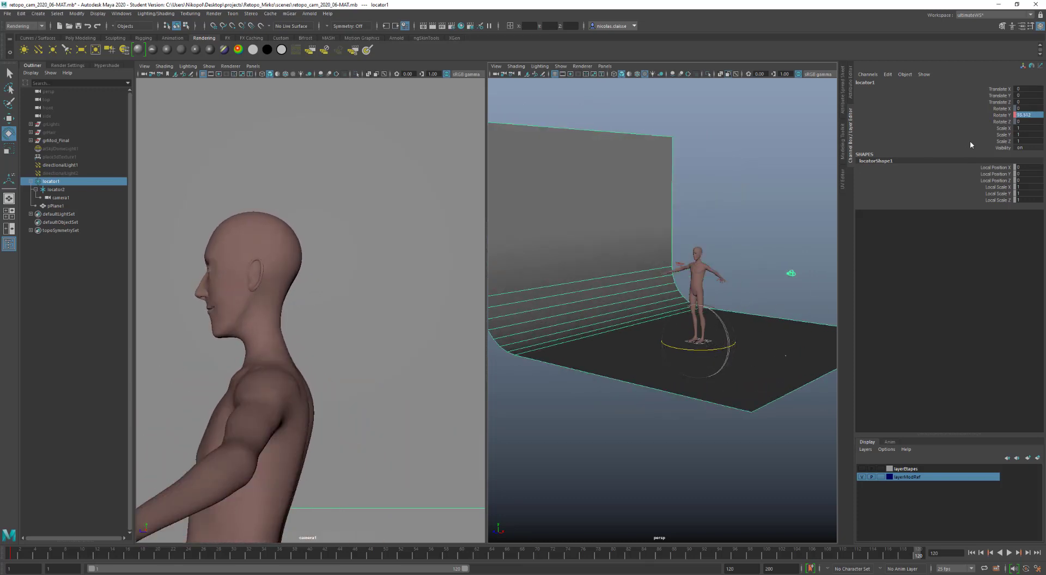
double_click(1027, 115)
key("Return")
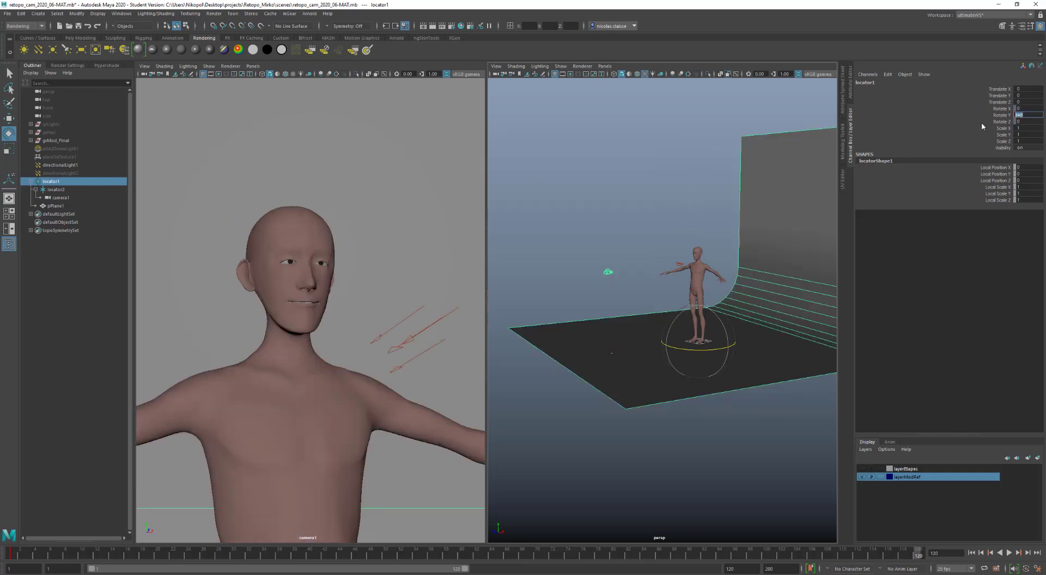
left_click(997, 116)
right_click(997, 117)
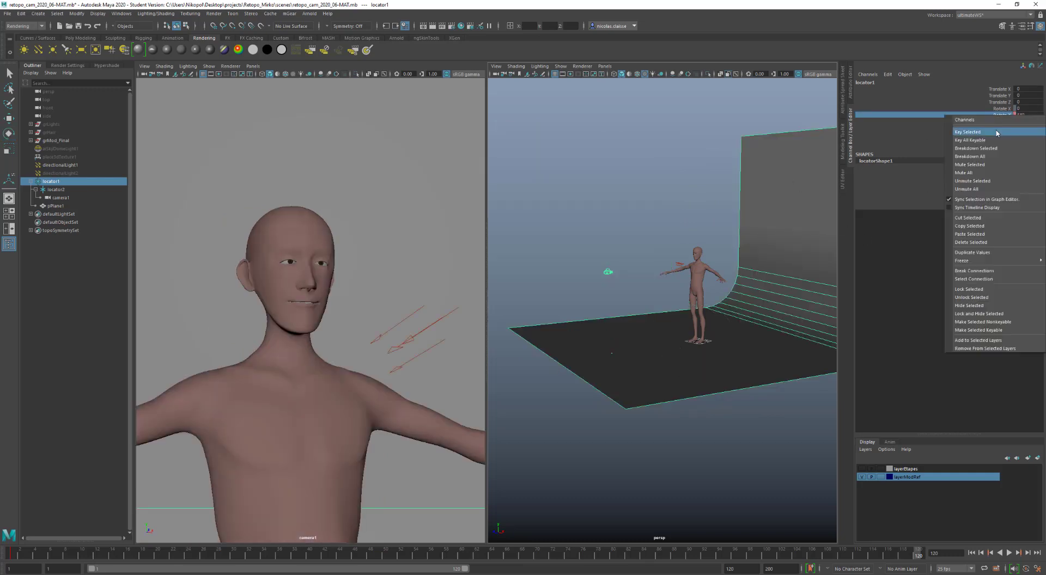
left_click(988, 134)
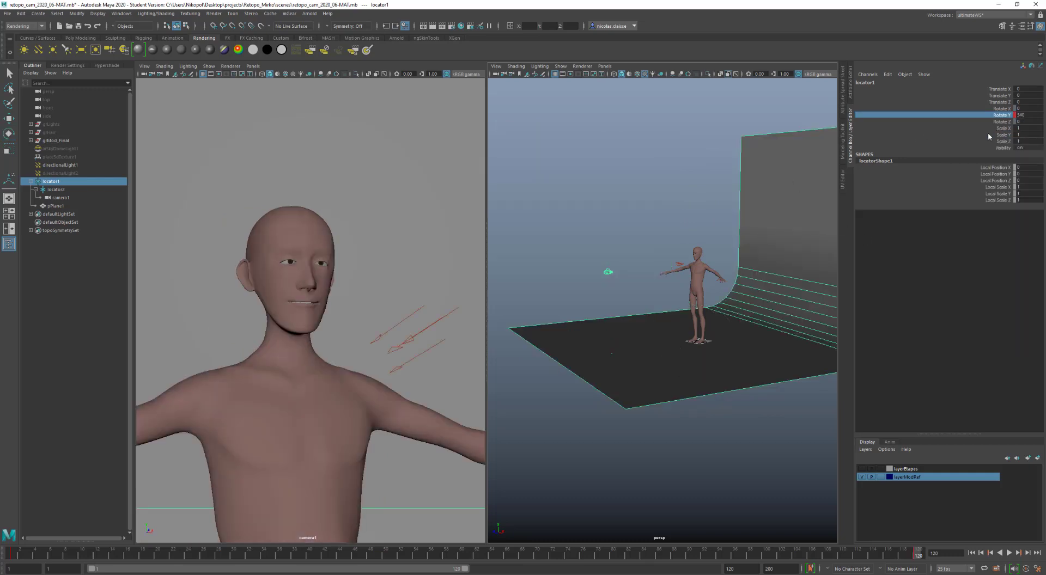
Play back the rotation animation to review the motion through camera1, and stop playback.
left_click(1009, 553)
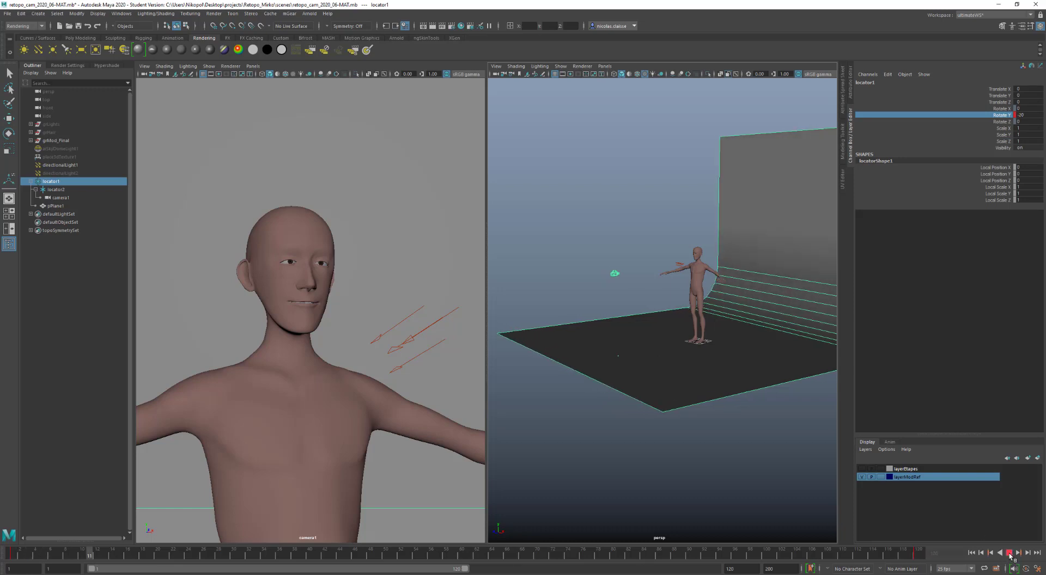
left_click(408, 455)
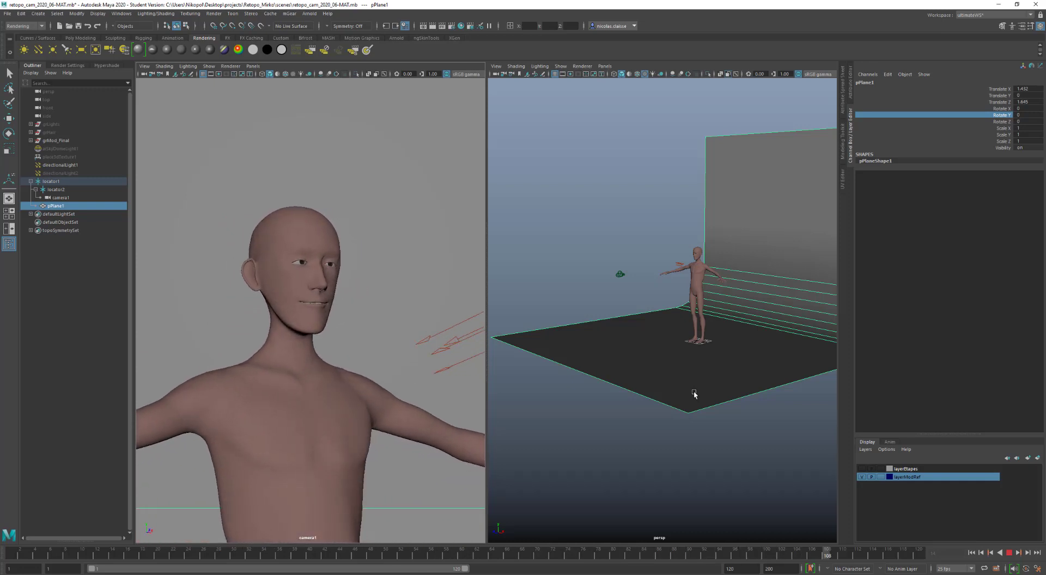
left_click(1008, 554)
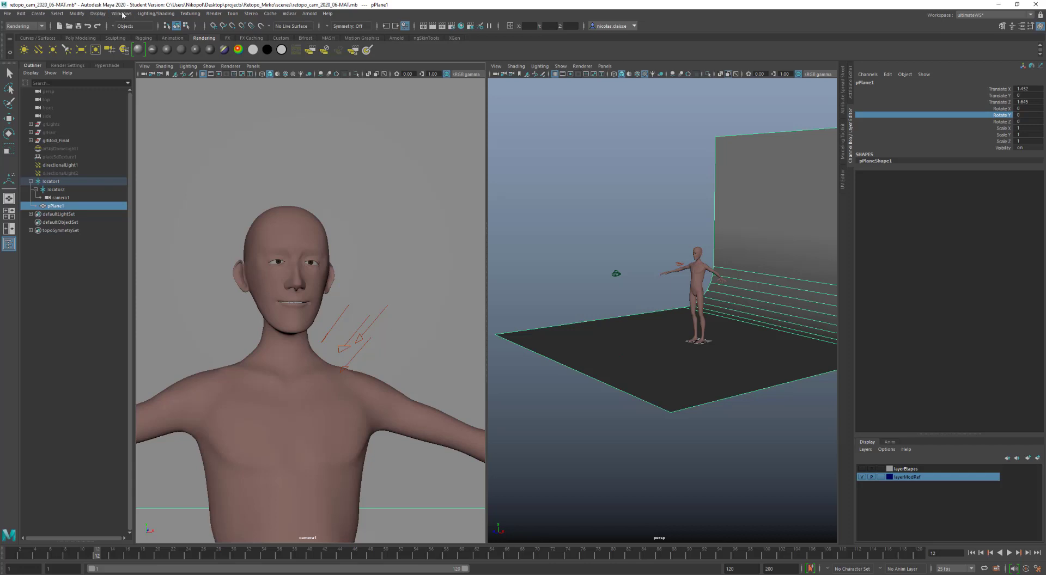
Open the Graph Editor and give both keys of locator1's Rotate Y curve linear tangents.
left_click(121, 14)
mouse_move(163, 59)
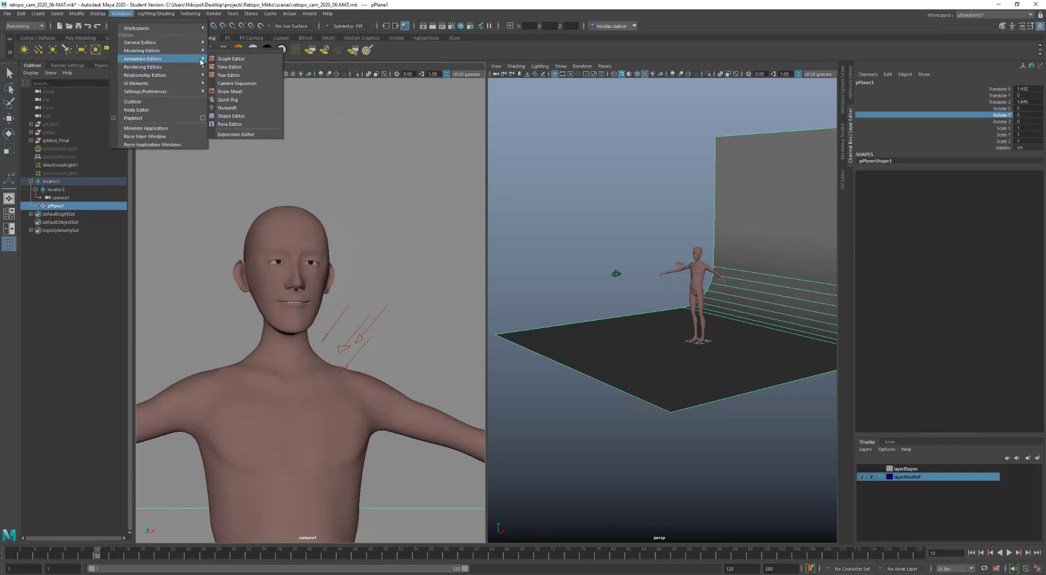
left_click(231, 58)
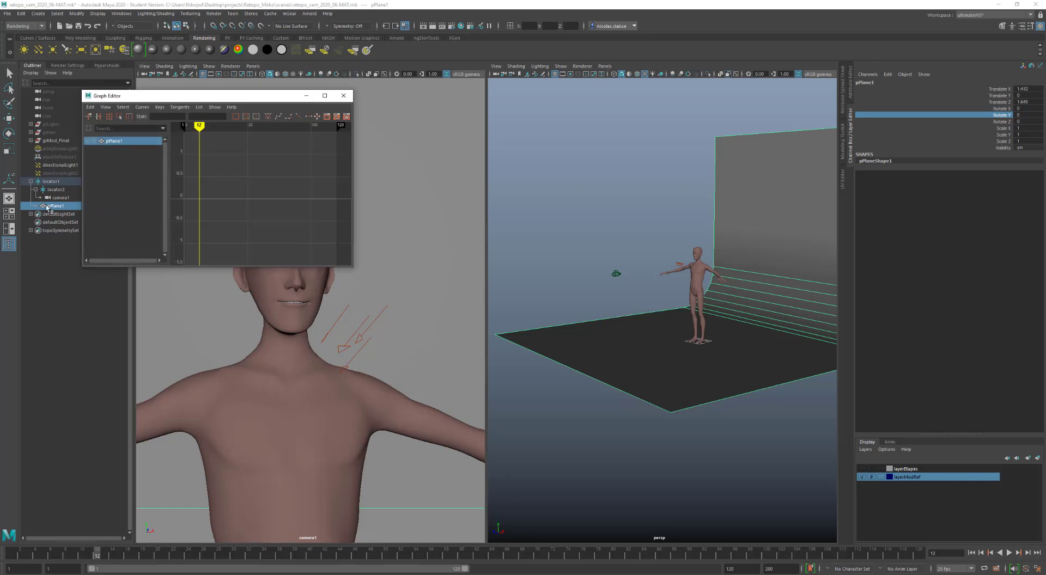
left_click(51, 182)
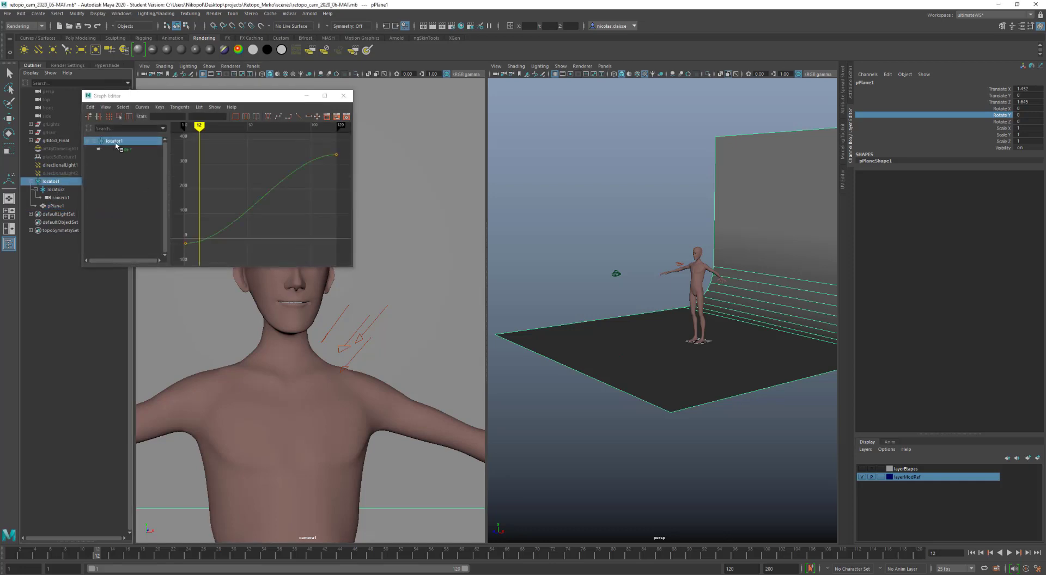
left_click(125, 148)
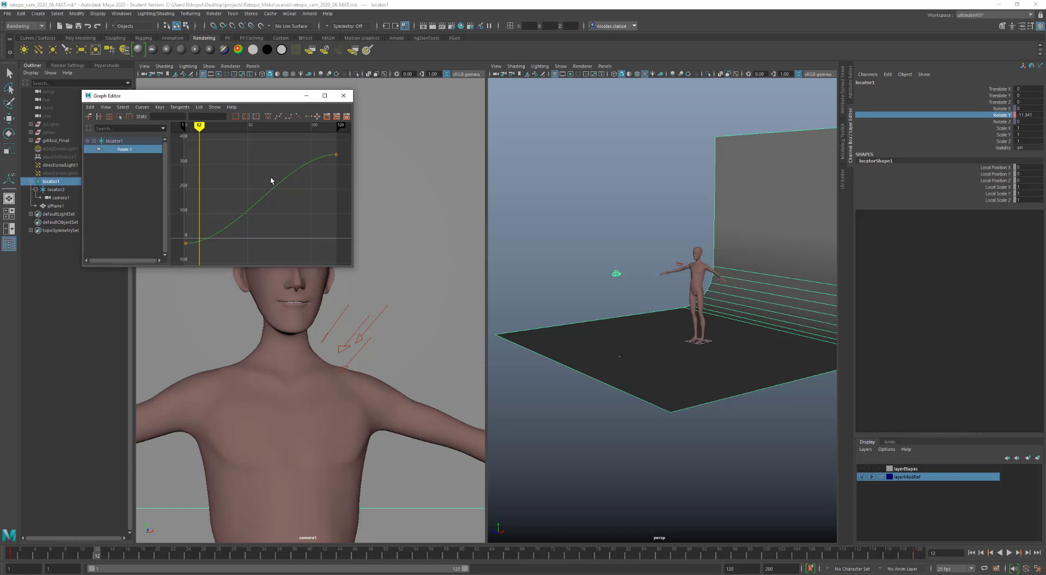
left_click_drag(279, 237, 280, 211)
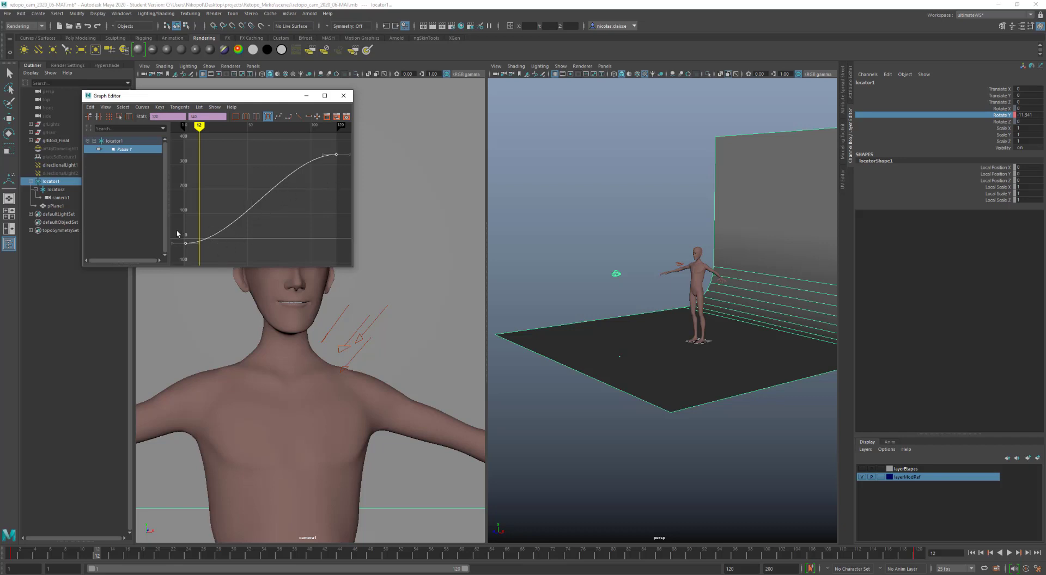
left_click(297, 117)
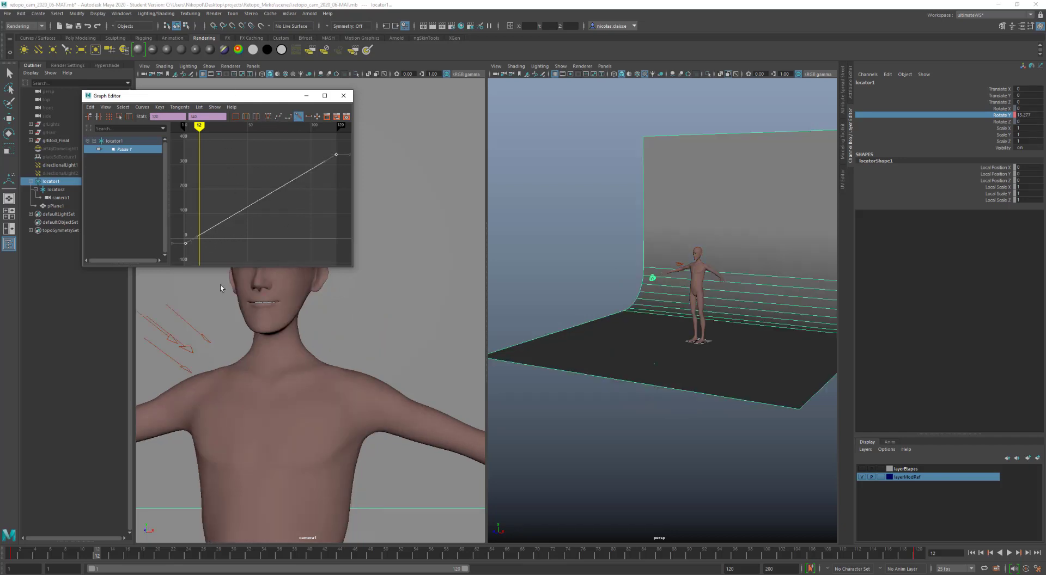
Play back the turntable to check its constant rotation speed, close the Graph Editor and stop playback.
left_click(1009, 553)
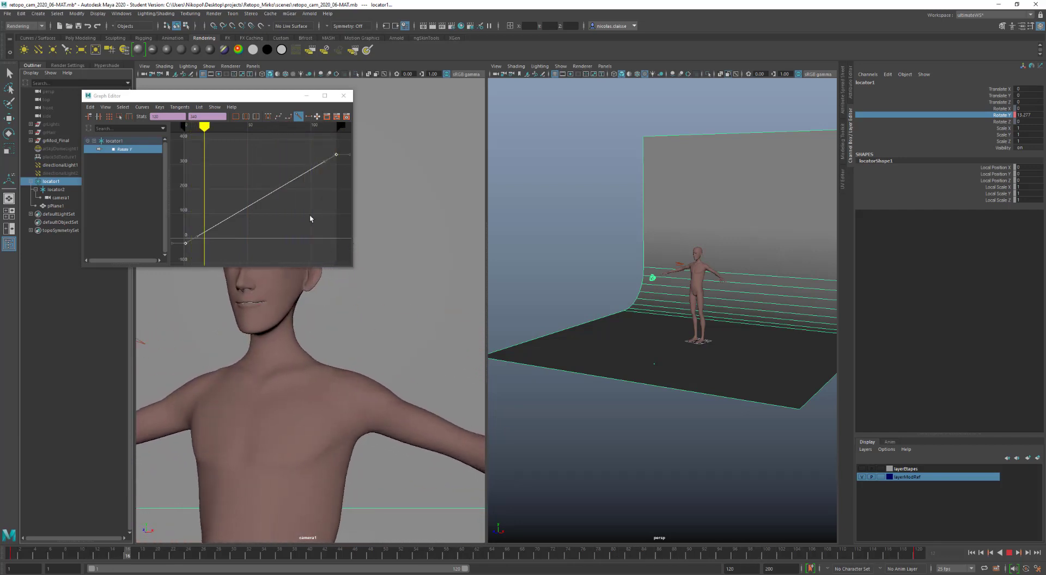
left_click_drag(259, 99, 202, 85)
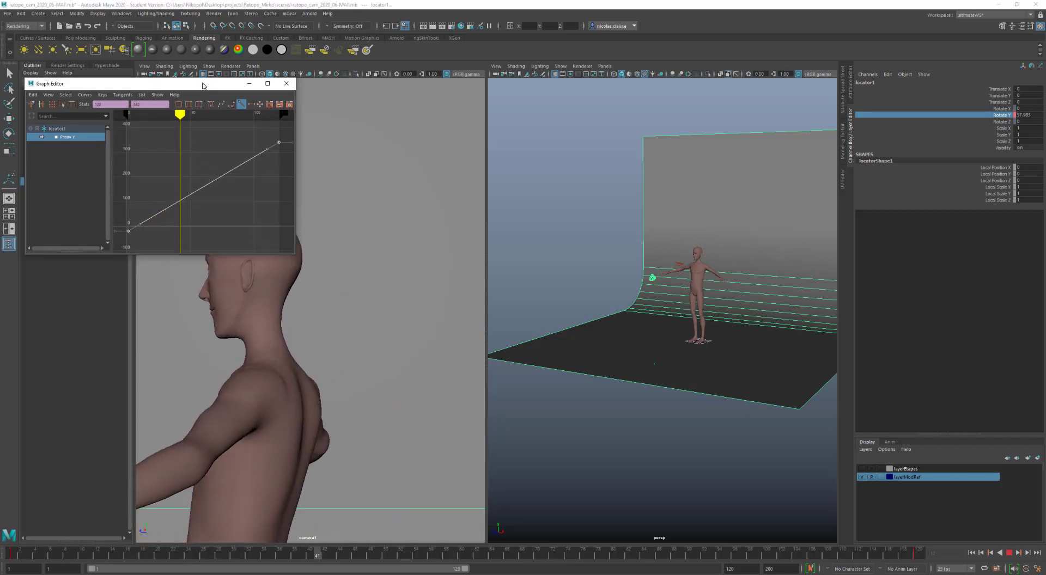
left_click(285, 84)
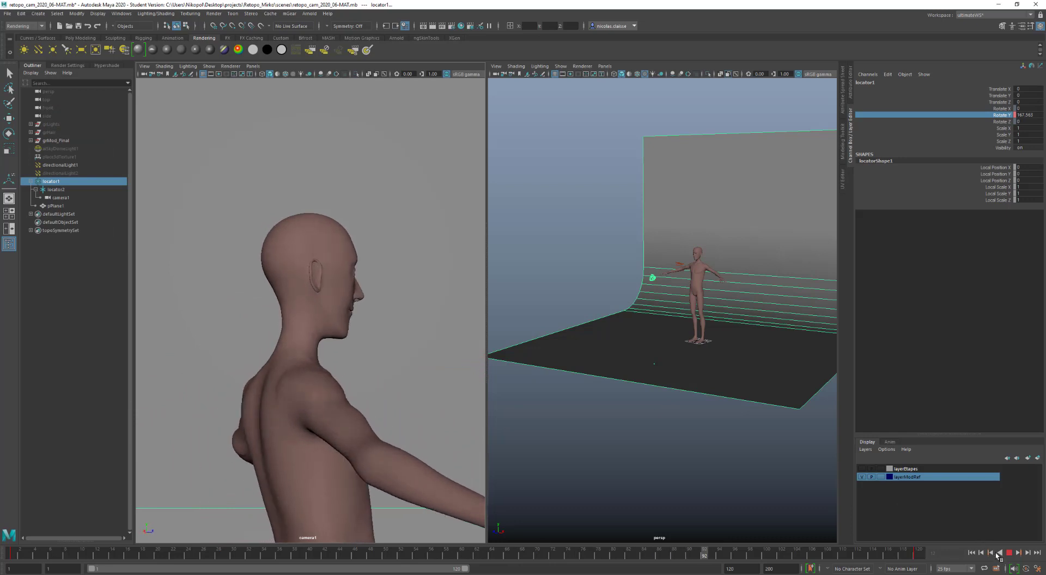
key("Escape")
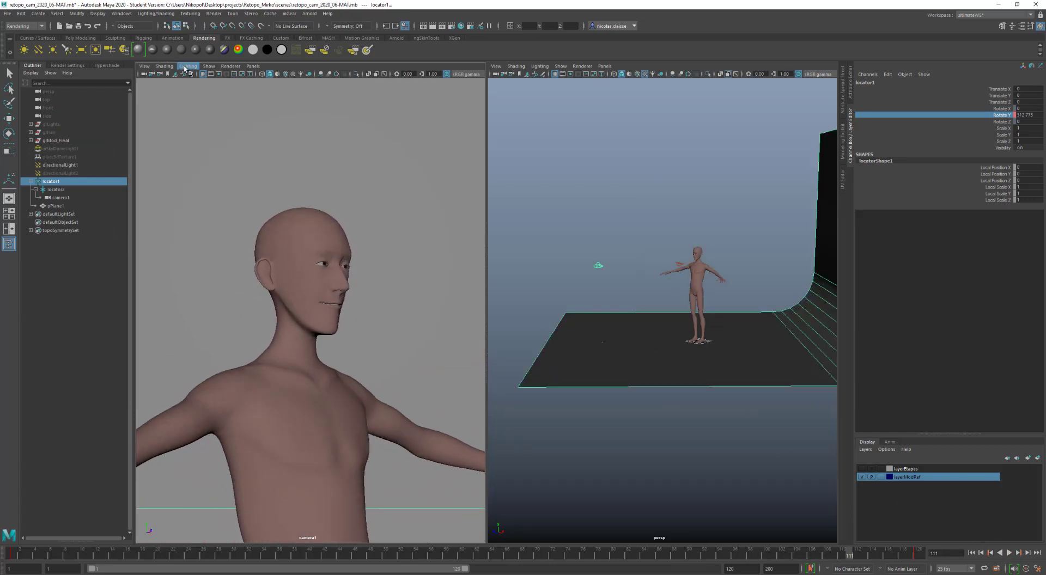
Display the resolution gate in the camera1 view to check the portrait framing.
left_click(219, 75)
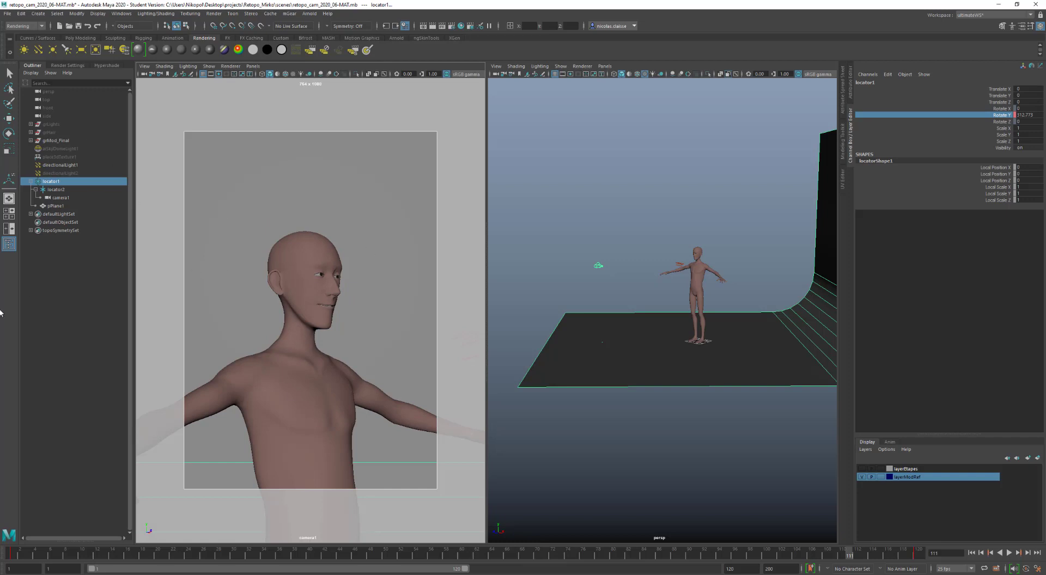
middle_click_drag(77, 189, 71, 201)
left_click(71, 199)
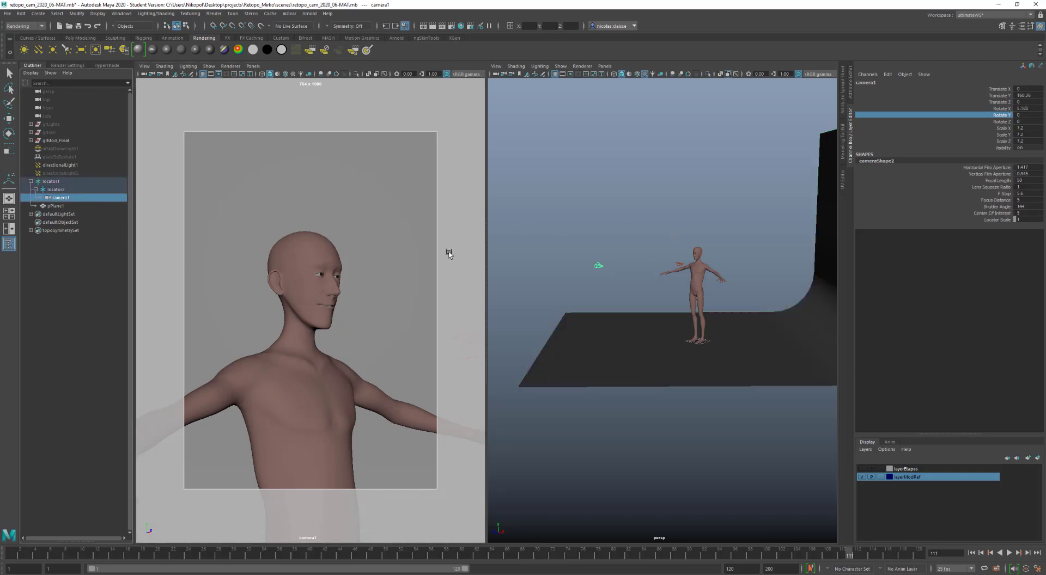
key("ctrl+z")
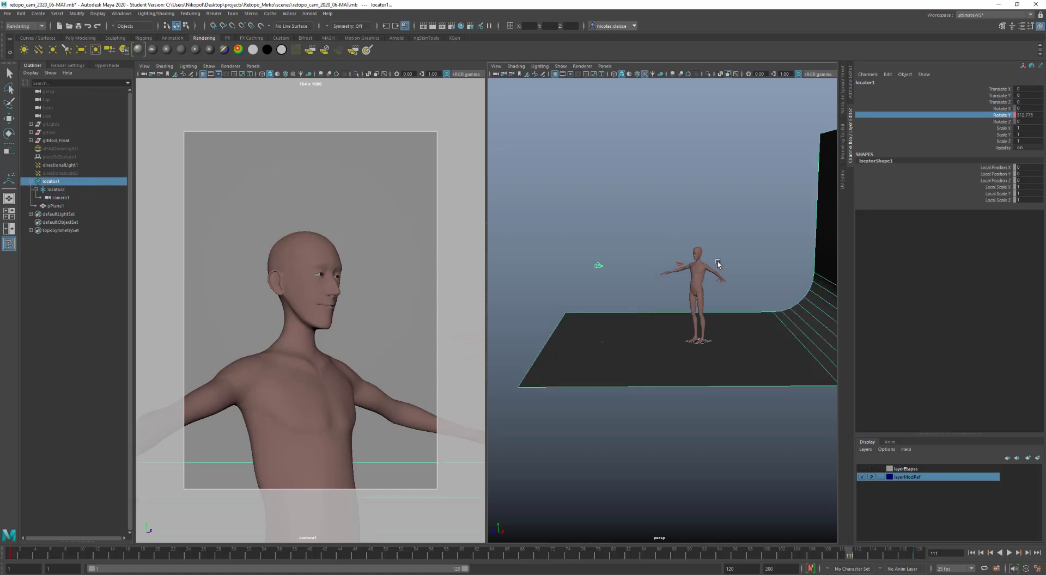
Adjust camera1's height and level its tilt to about 0.1 so the head sits in the upper part of the gate.
key("w")
left_click(82, 198)
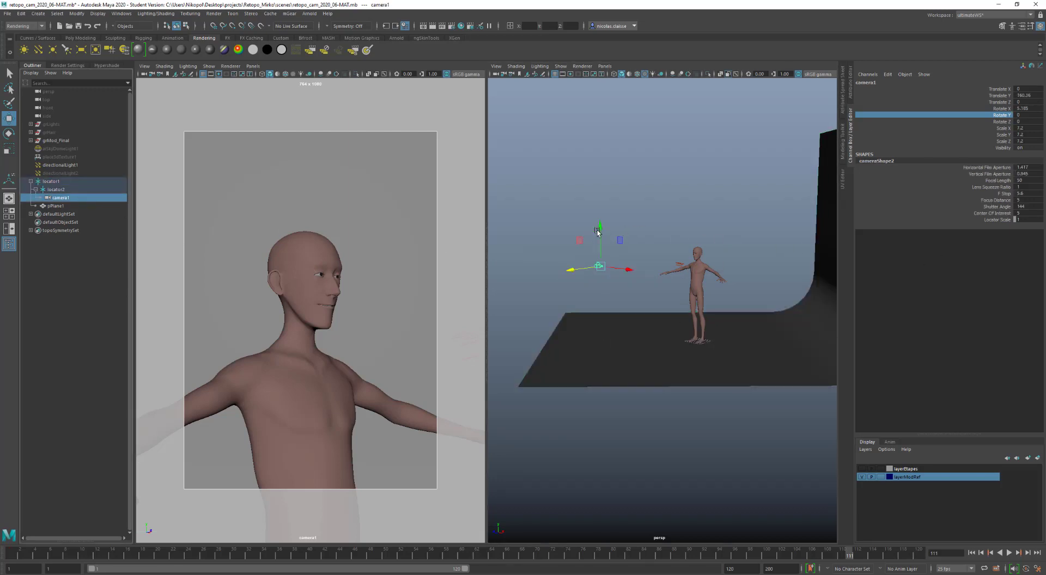
mouse_move(600, 231)
left_mouse_down()
mouse_move(600, 220)
mouse_move(597, 238)
mouse_move(622, 245)
mouse_move(601, 239)
mouse_move(602, 226)
left_mouse_up()
key("e")
key("w")
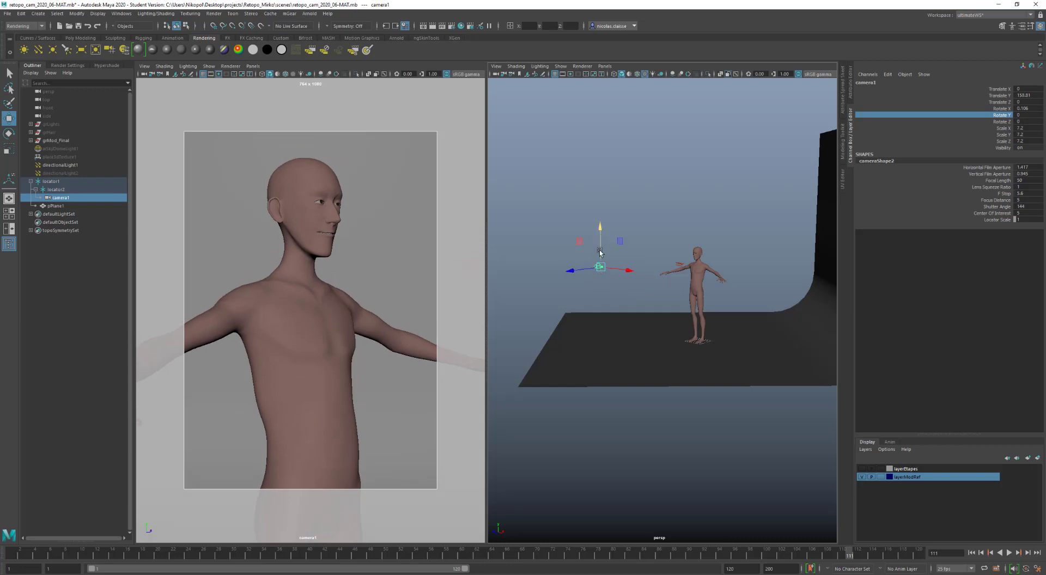
With the timeline at frame 102, shift locator1 along Z in the top view until it sits behind the character.
left_click(70, 191)
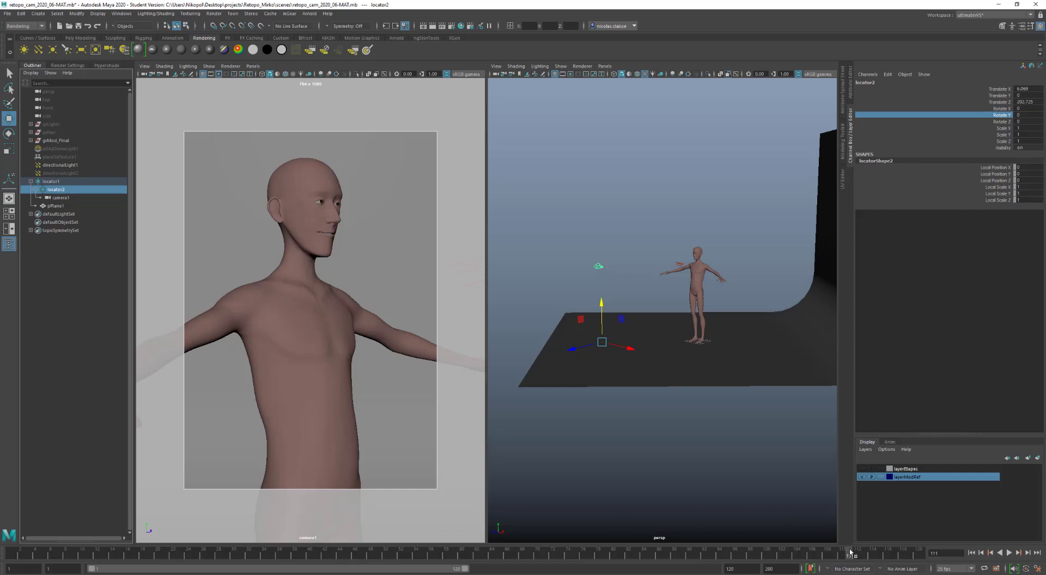
left_click_drag(849, 555, 781, 553)
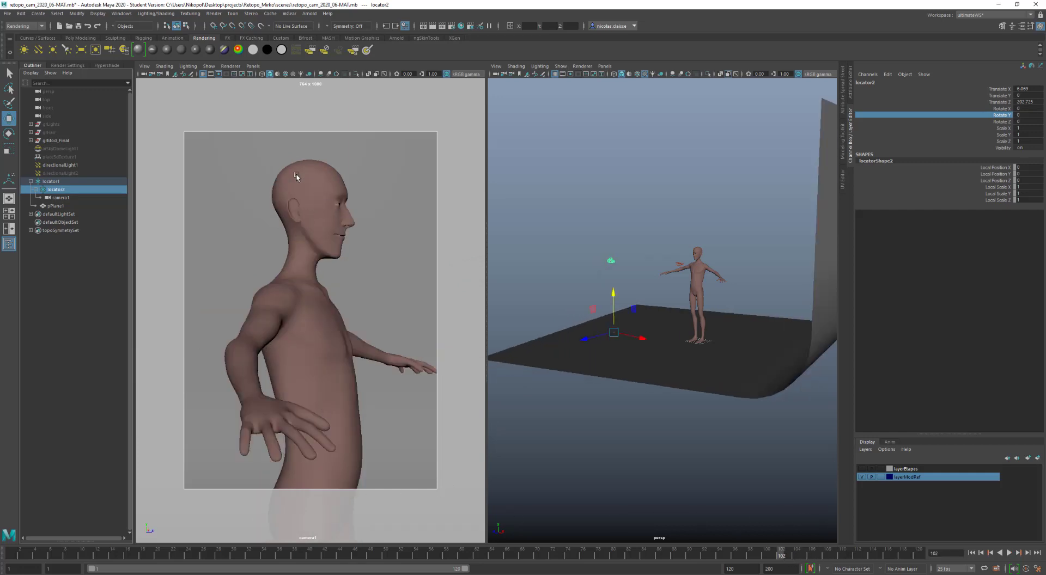
left_click(54, 181)
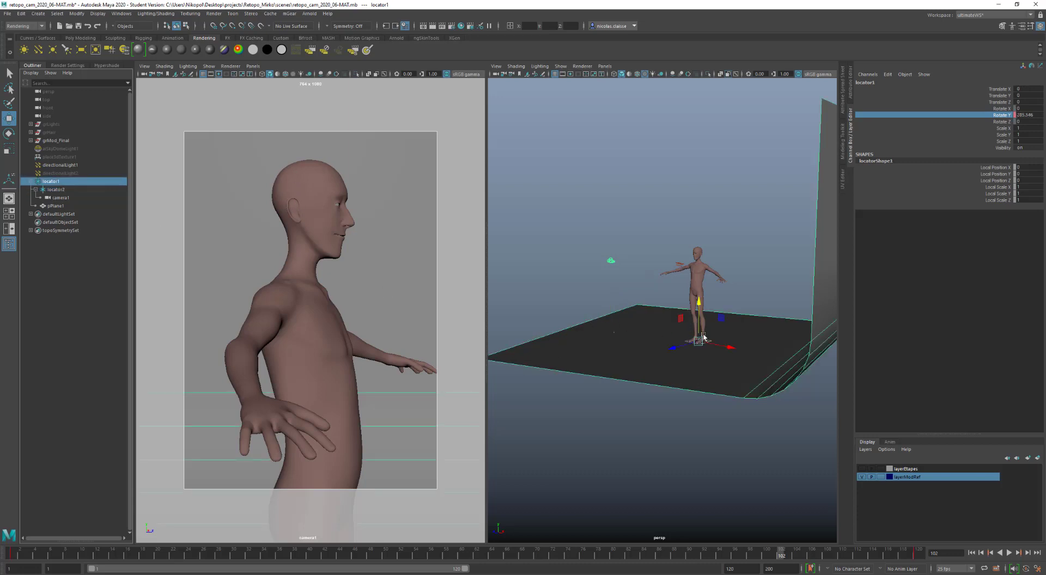
key("space")
left_click(679, 337)
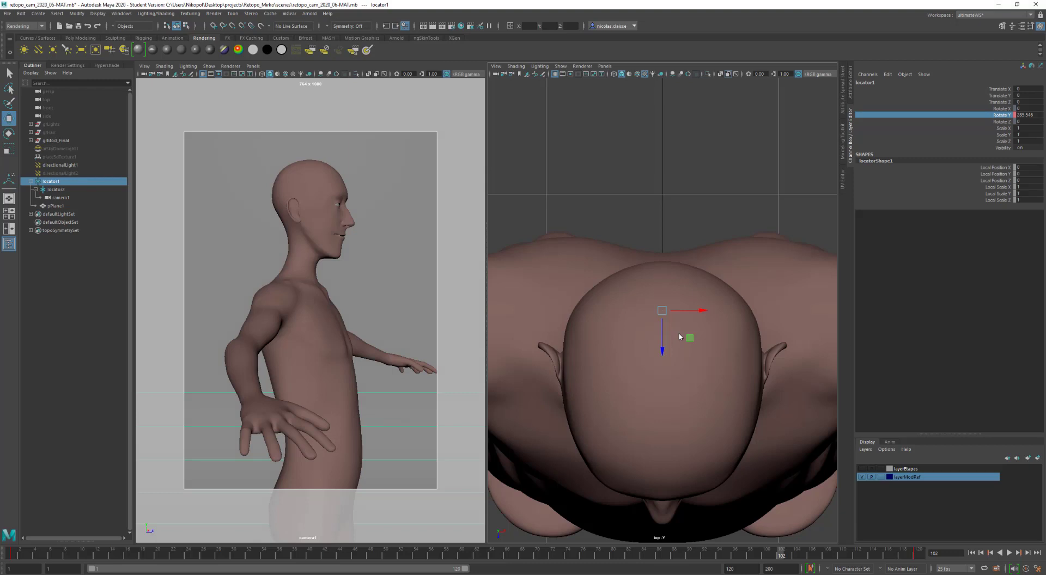
scroll(680, 337, "down", 5)
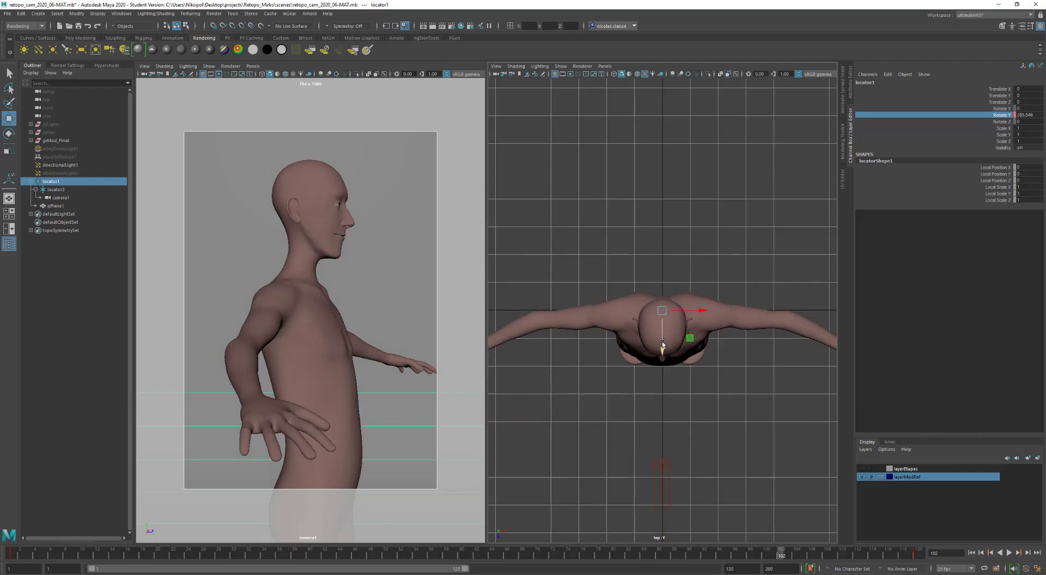
left_click_drag(662, 345, 662, 373)
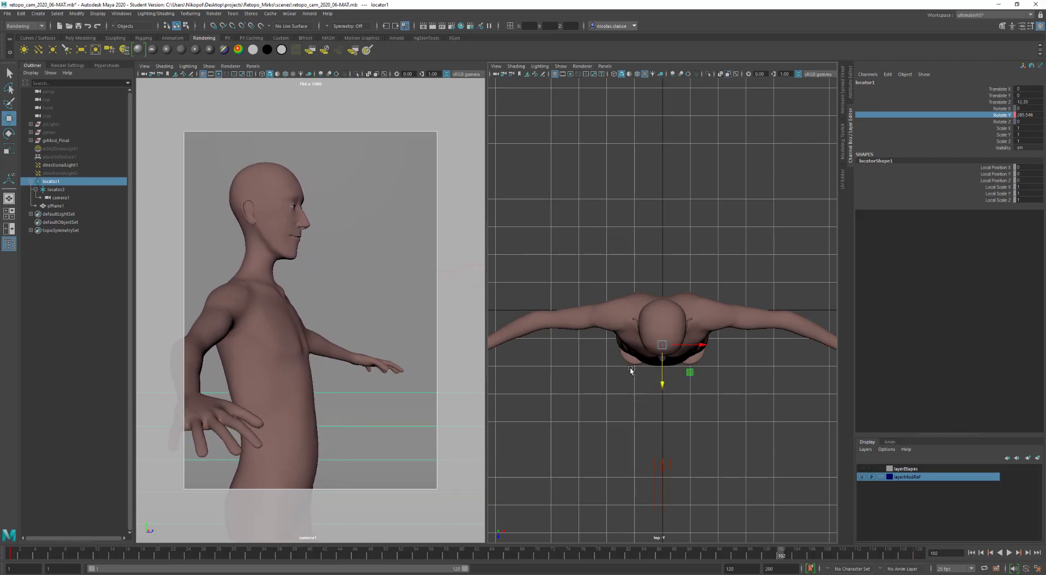
left_click_drag(663, 384, 655, 327)
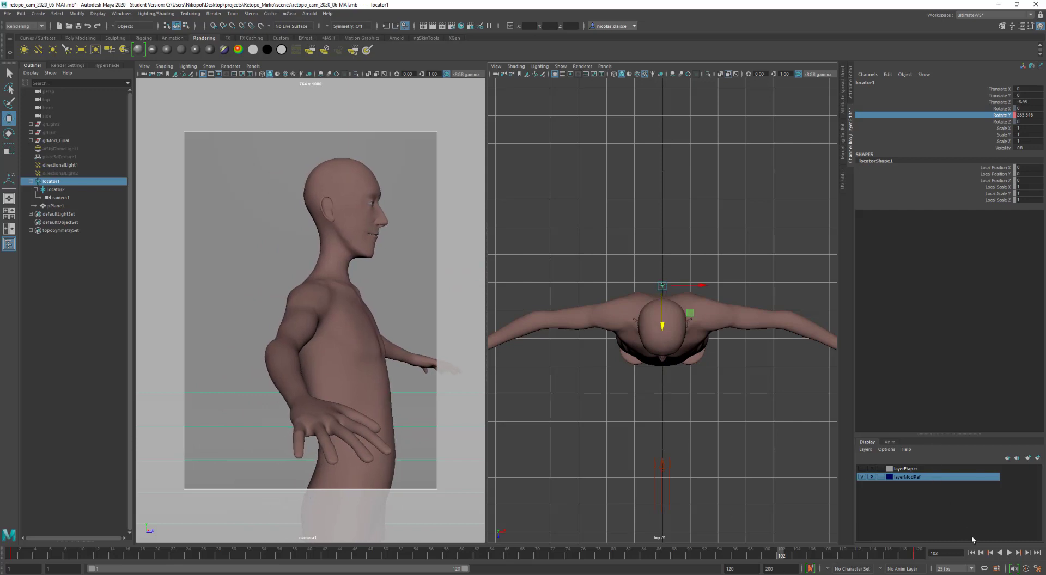
Play back the turntable in the camera1 view to check the framing with the shifted pivot, then stop playback.
left_click(375, 431)
left_click(1009, 553)
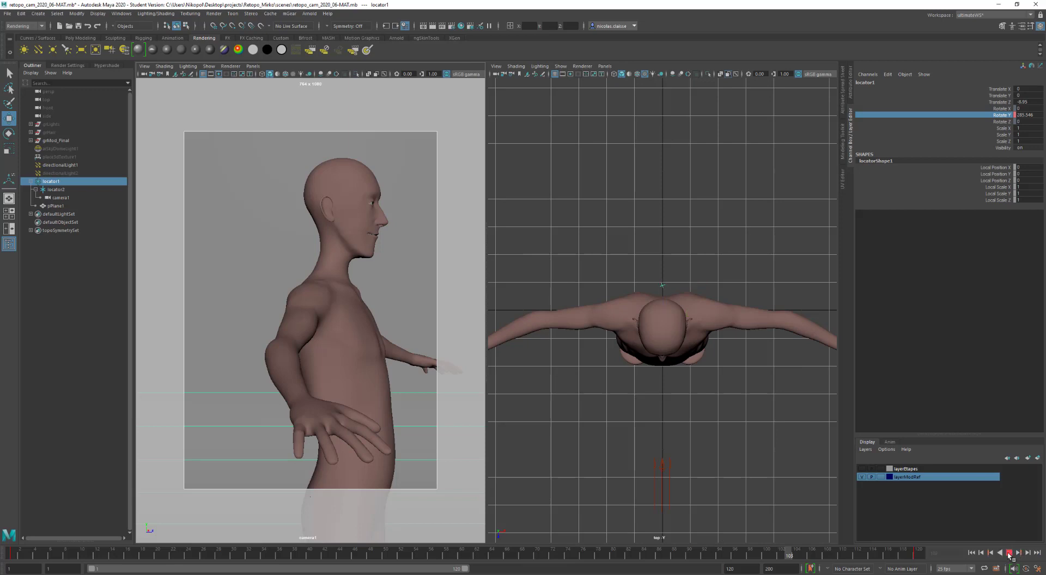
left_click(345, 406)
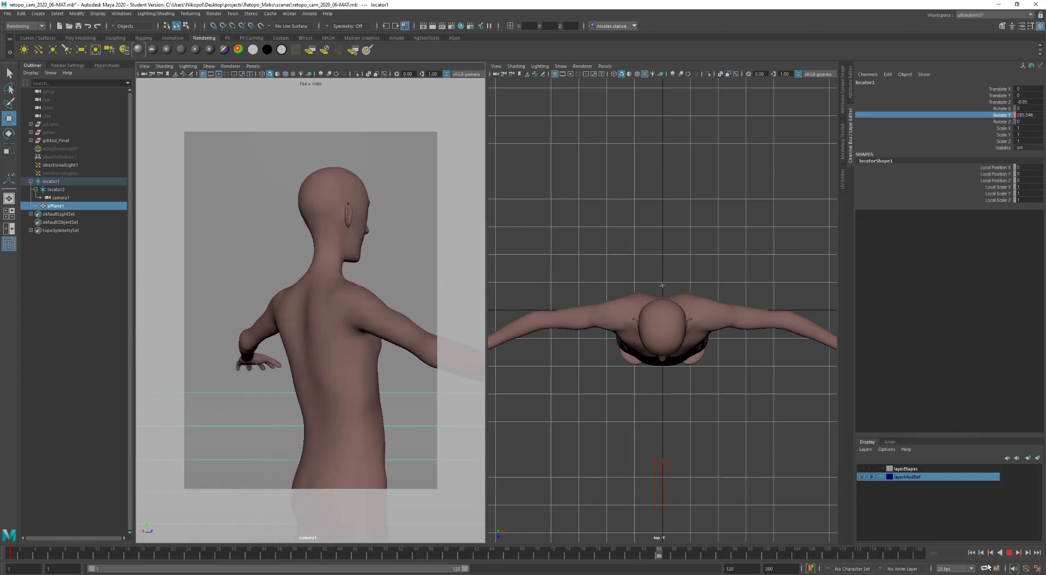
left_click(1009, 555)
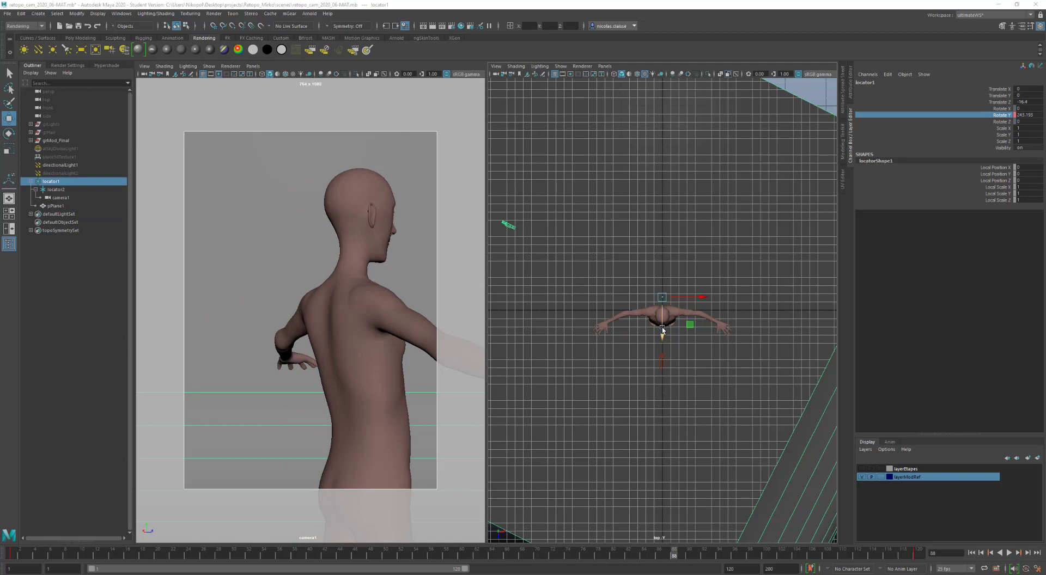
Move locator1 forward along Z to the middle of the character's head and check the framing by playing the turntable.
mouse_move(663, 329)
left_mouse_down()
mouse_move(662, 359)
mouse_move(662, 349)
left_mouse_up()
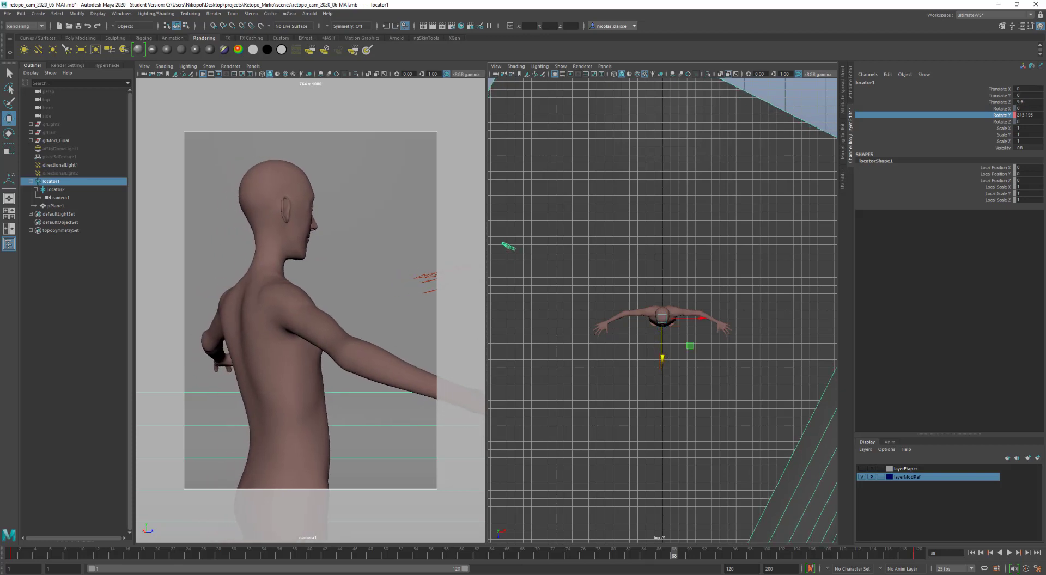
left_click(1009, 554)
left_click(264, 387)
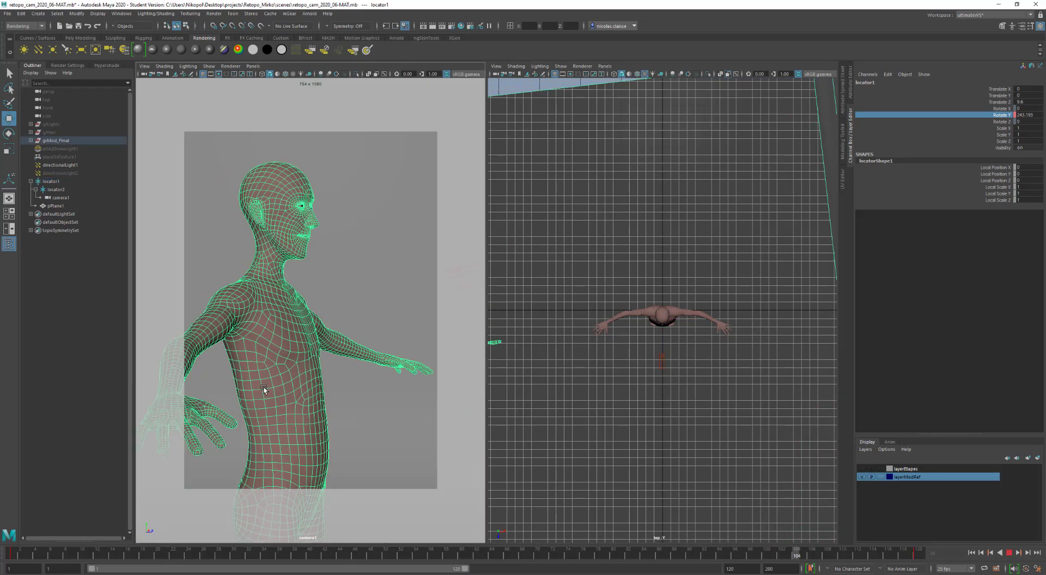
left_click(388, 412)
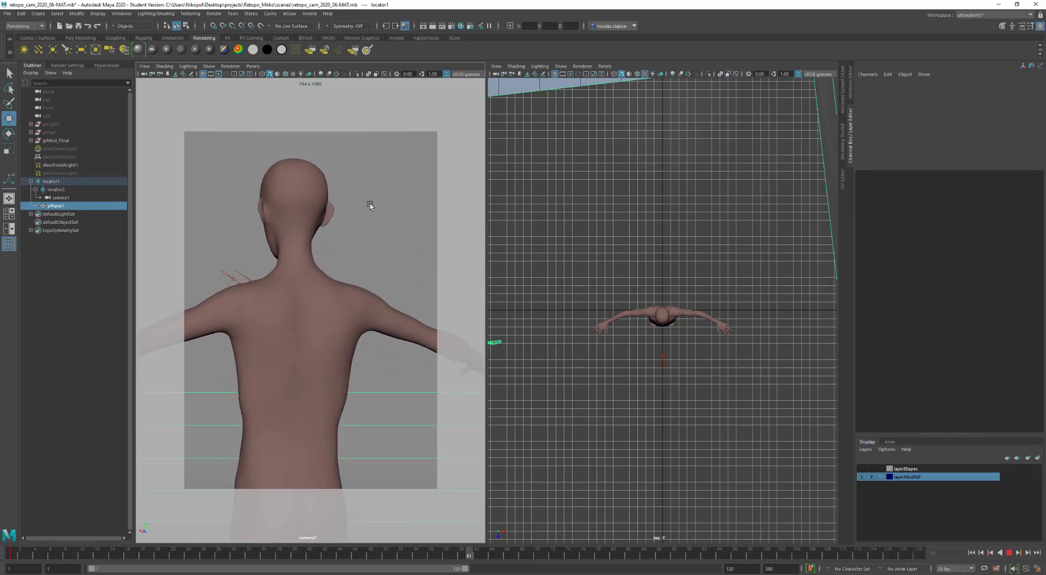
left_click(1009, 554)
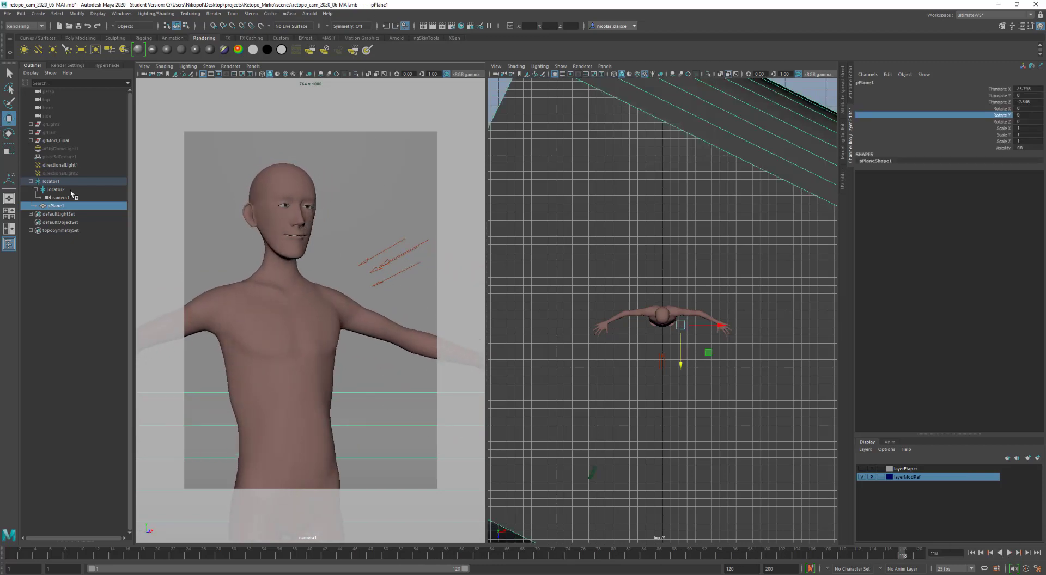
Delete directionalLight1, directionalLight2 and the sky dome light from the scene.
left_click(69, 173)
left_click(76, 165, "shift")
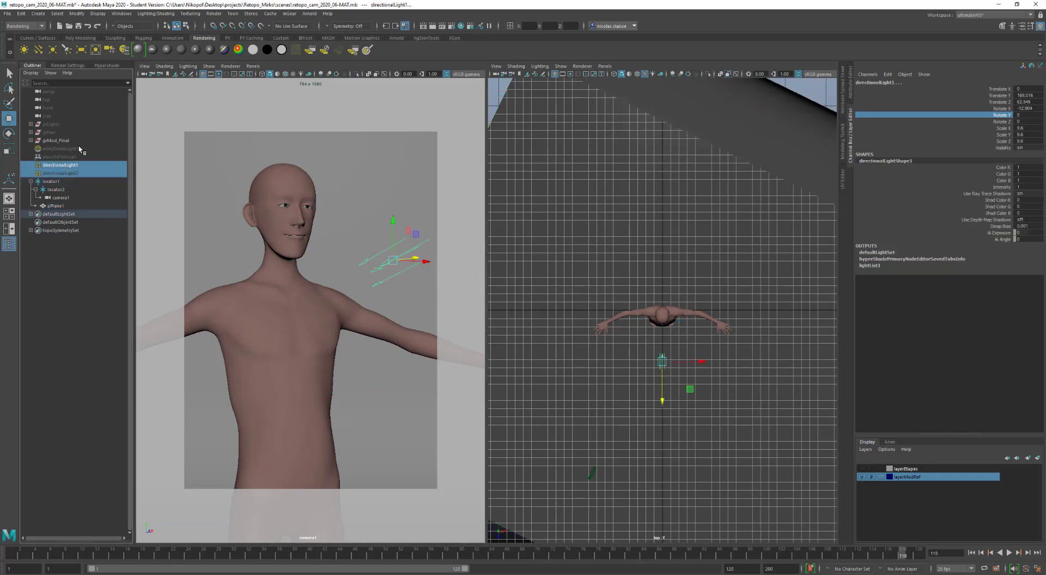
left_click(79, 148, "ctrl")
key("Delete")
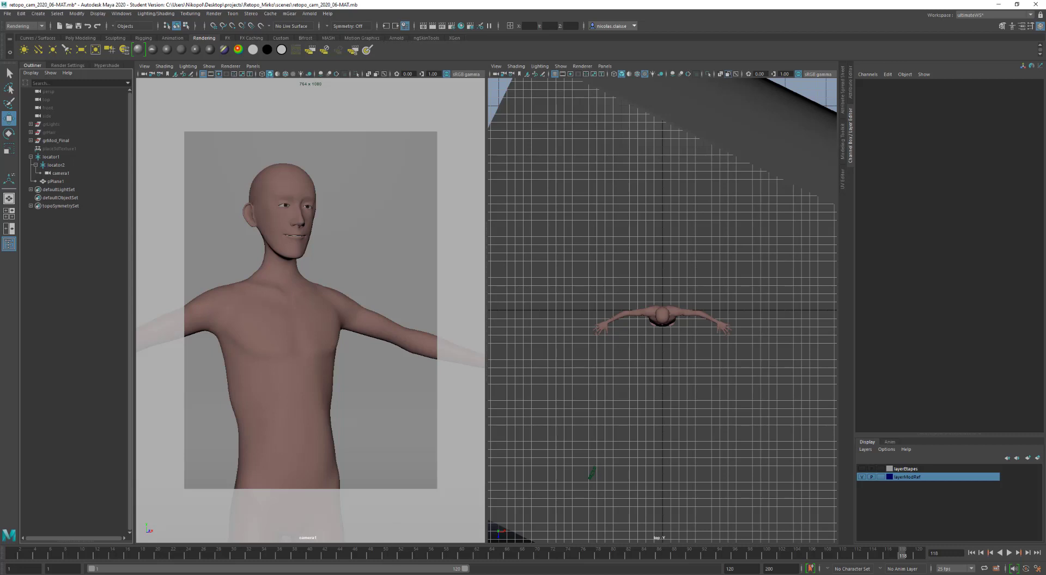
Switch to the portrait lighting guide poster and examine its studio set-ups, from the Rembrandt variants to key, fill and hair light.
left_click(442, 547)
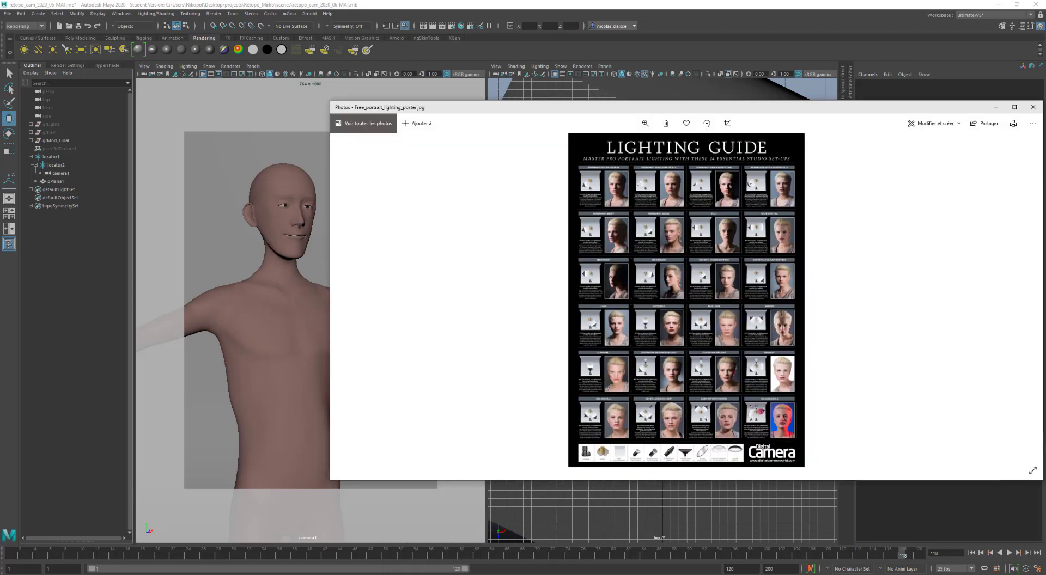
key("alt+Tab")
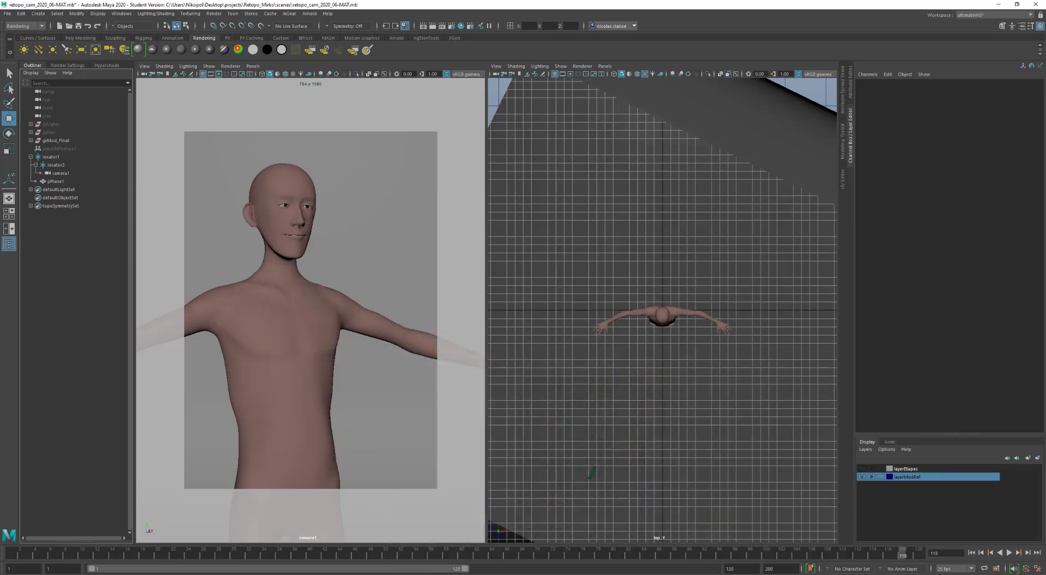
key("alt+Tab")
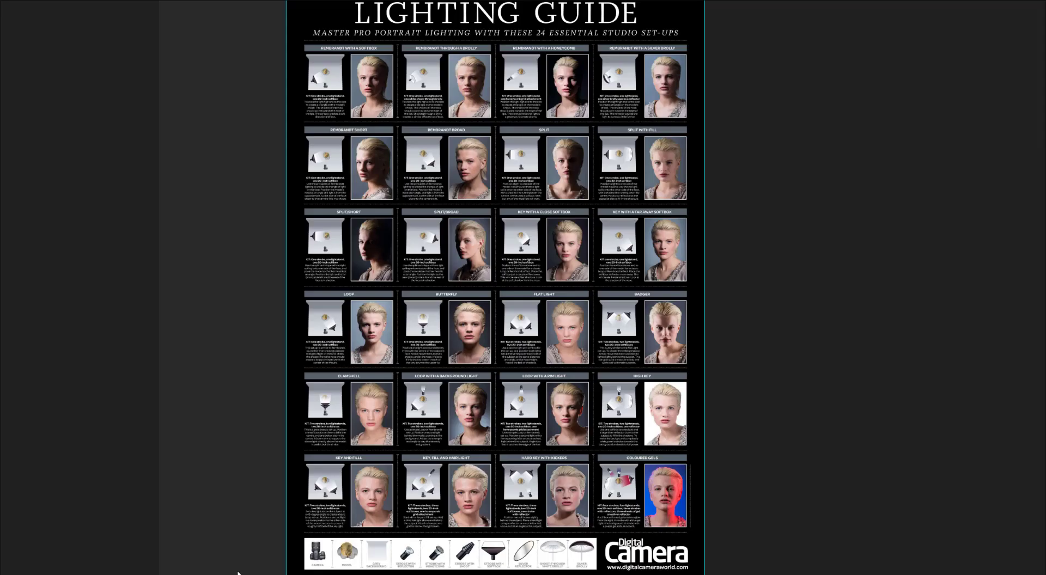
scroll(496, 125, "up", 5)
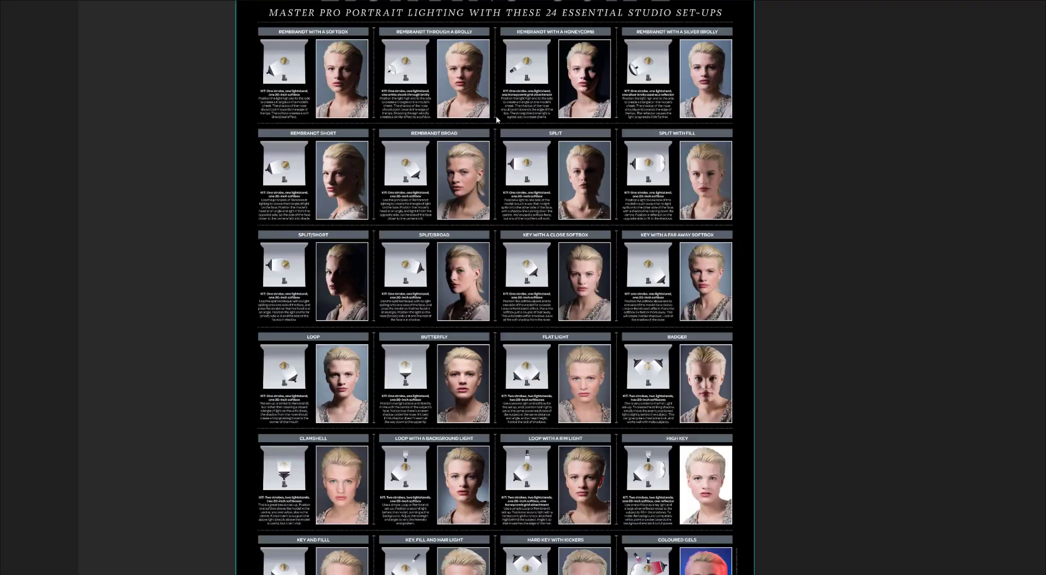
scroll(497, 122, "down", 5)
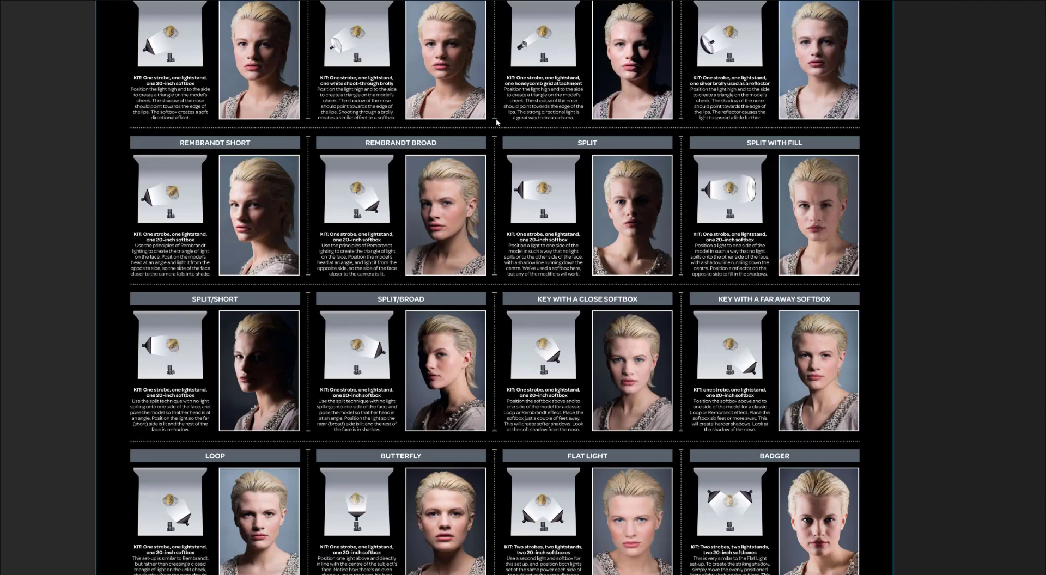
scroll(496, 122, "up", 5)
scroll(497, 123, "down", 1)
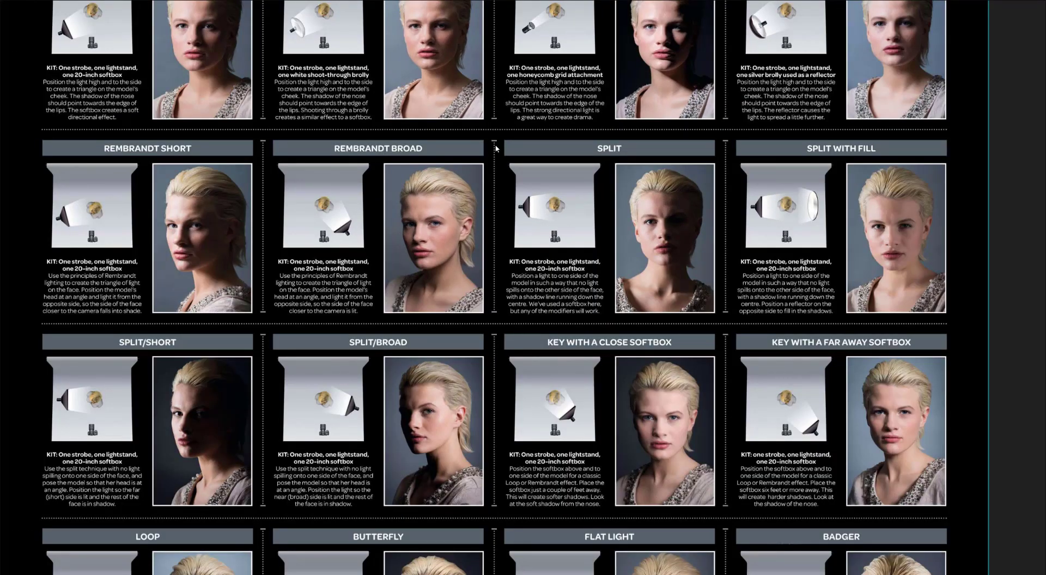
left_click_drag(492, 145, 488, 202)
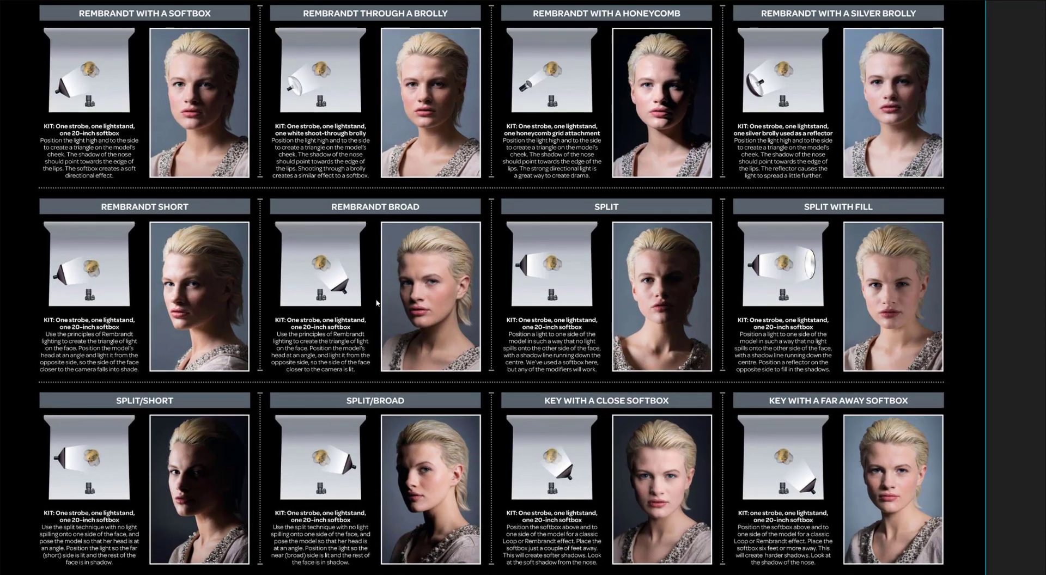
left_click_drag(446, 463, 452, 297)
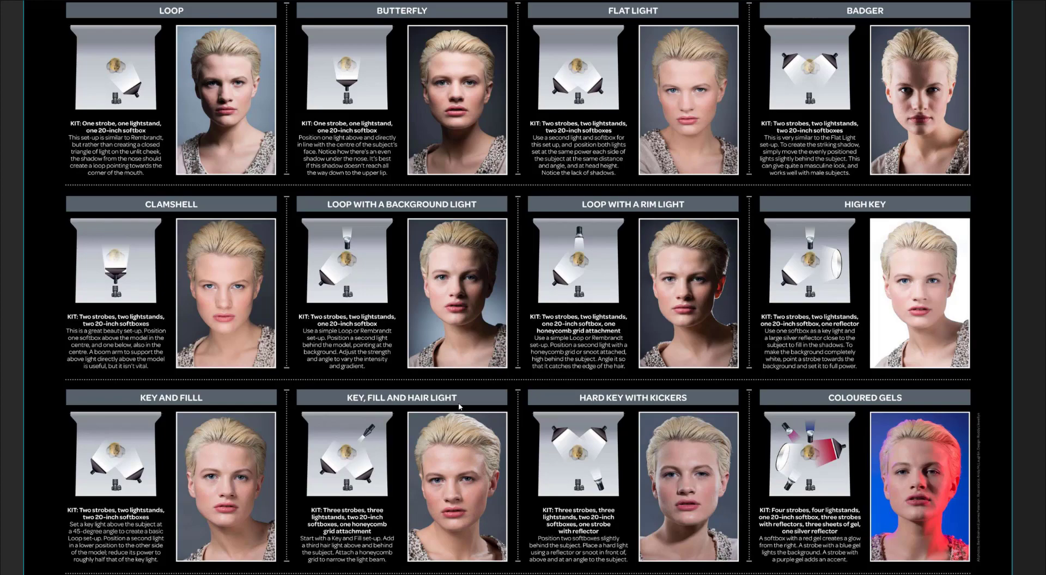
scroll(456, 403, "down", 3)
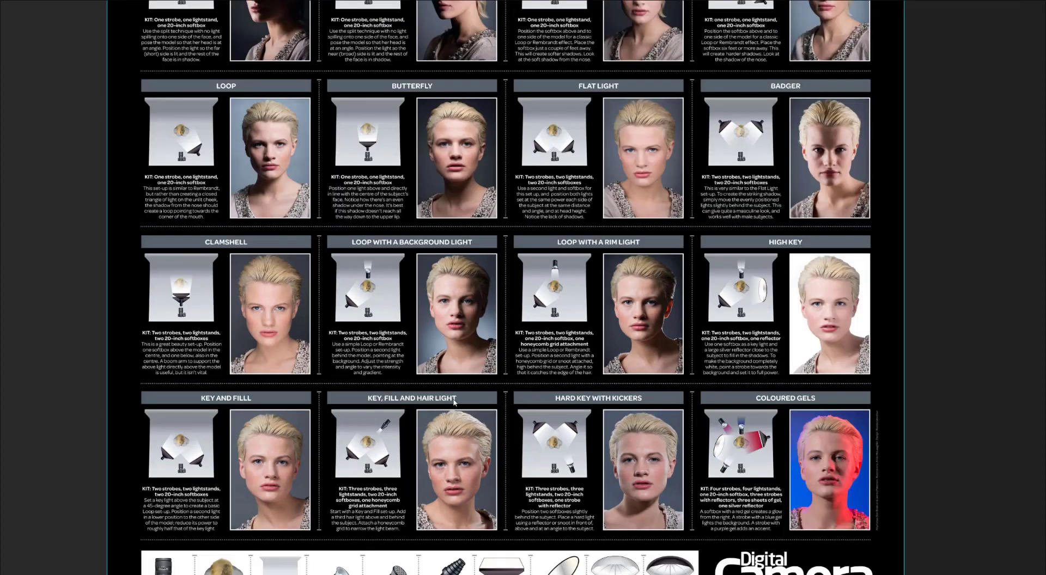
left_click_drag(424, 238, 429, 287)
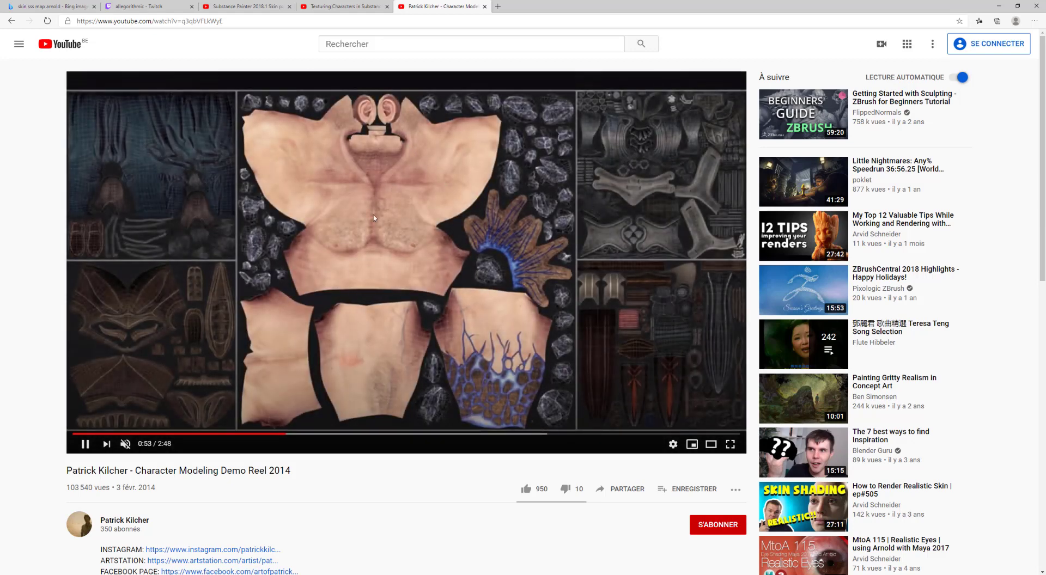
Rewind the character modeling demo reel on YouTube to about 0:25 and examine how the character turntable is presented.
left_click(171, 434)
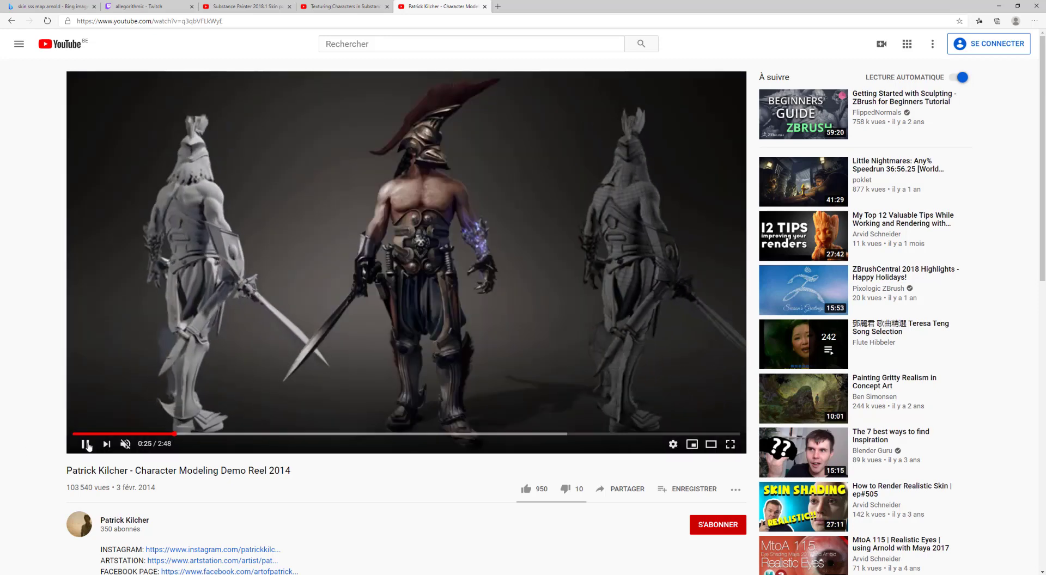
left_click(184, 385)
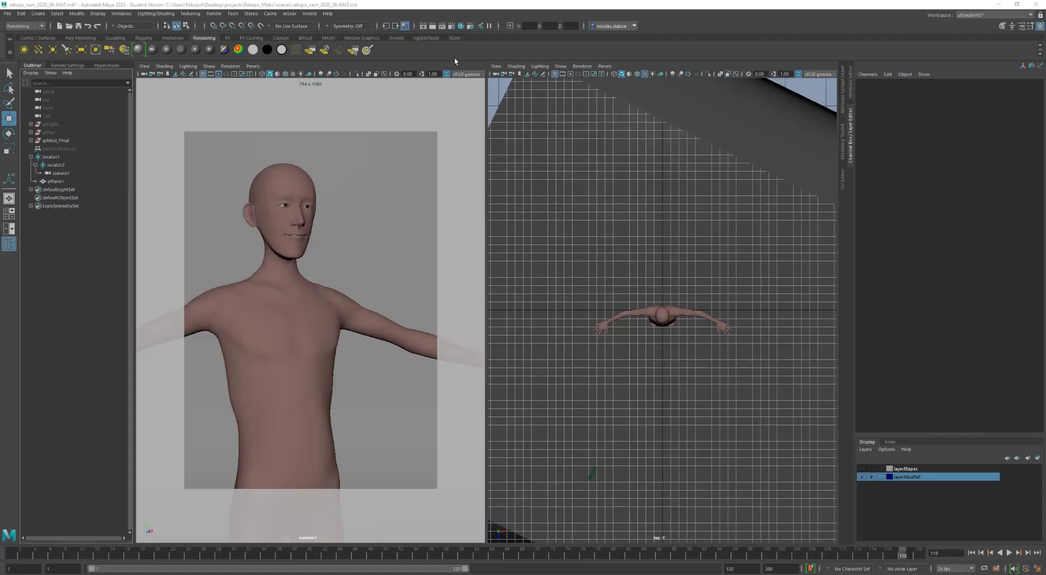
Create an Arnold area light beside and in front of the character, scale it to about 23.8 and raise it to about 240.
left_click(396, 38)
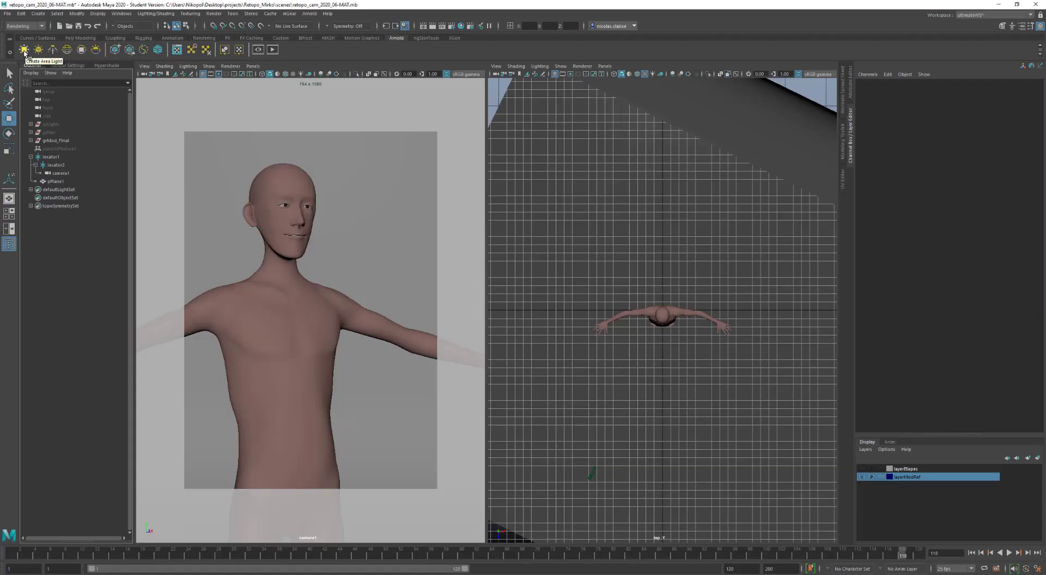
left_click(24, 50)
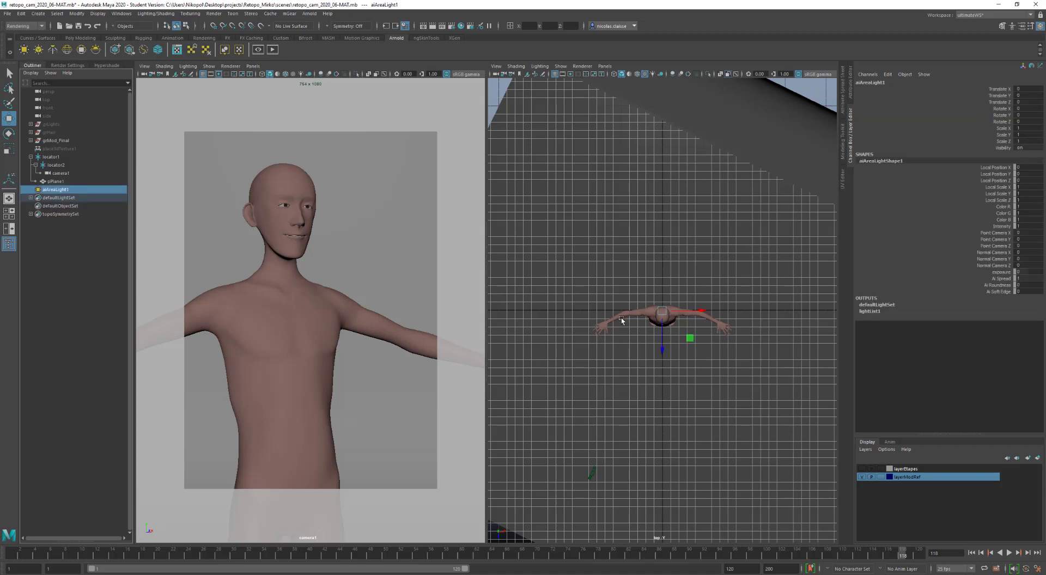
left_click_drag(692, 341, 703, 361)
key("r")
key("w")
key("space")
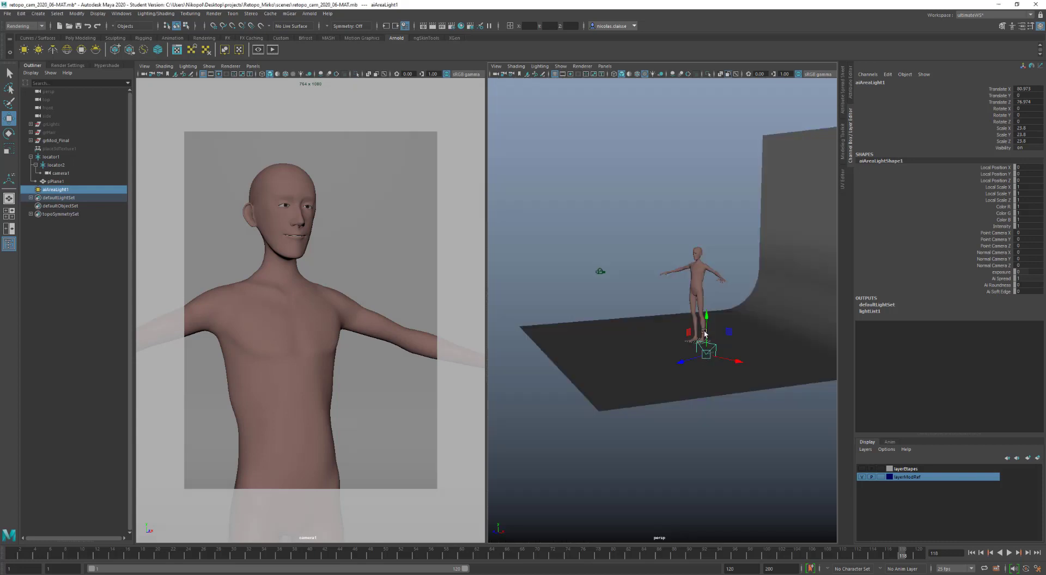
left_click_drag(708, 325, 732, 260)
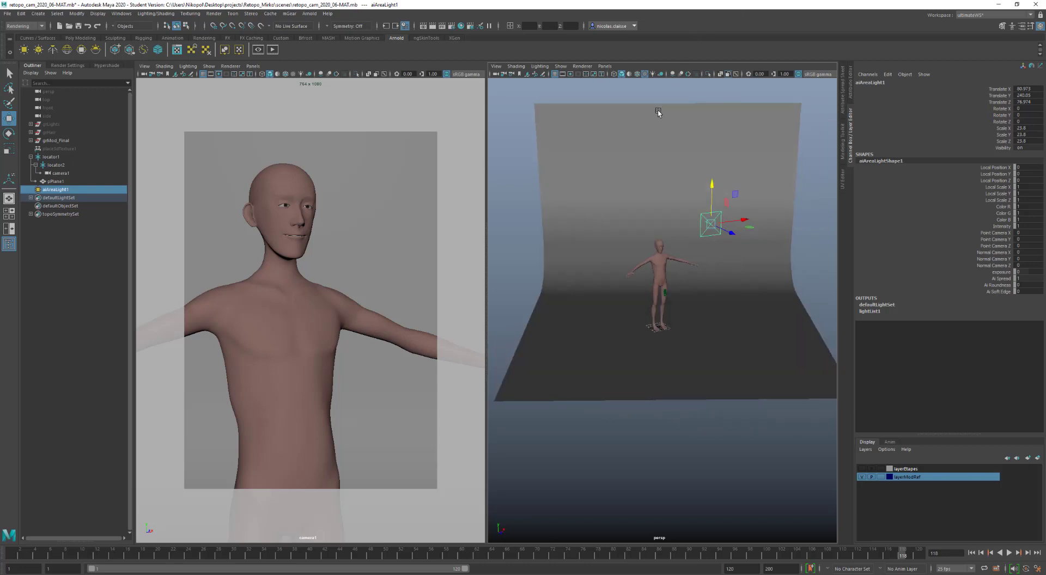
Show scene lighting in the perspective view and set the area light's rotate order to zxy.
key("7")
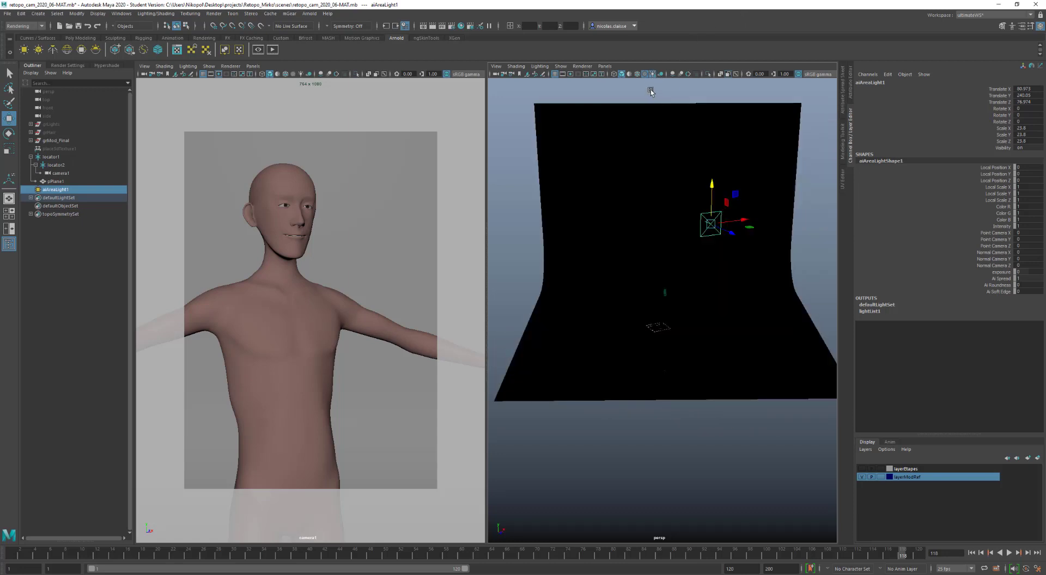
left_click_drag(678, 217, 676, 270, "alt")
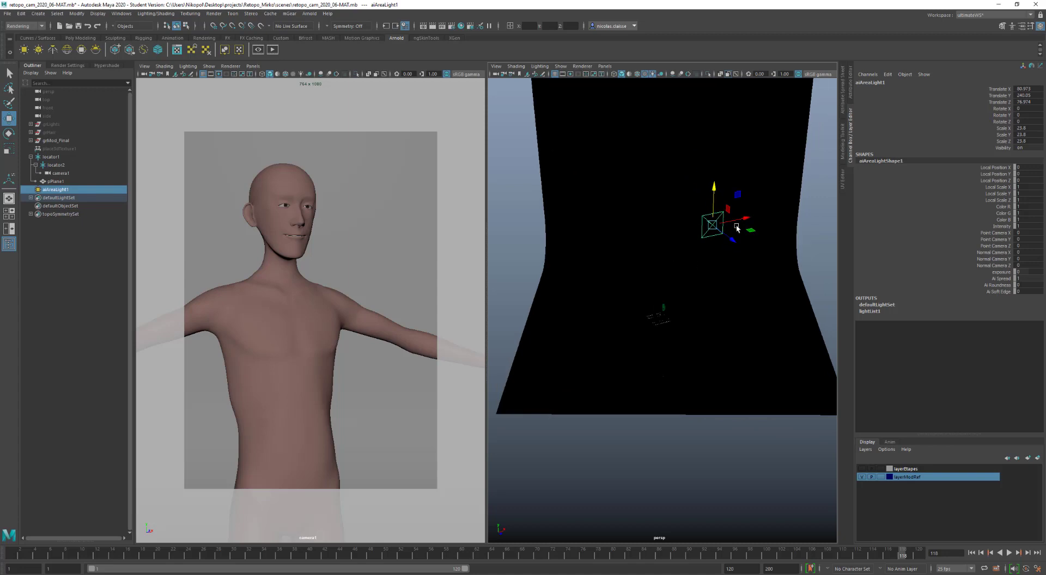
key("e")
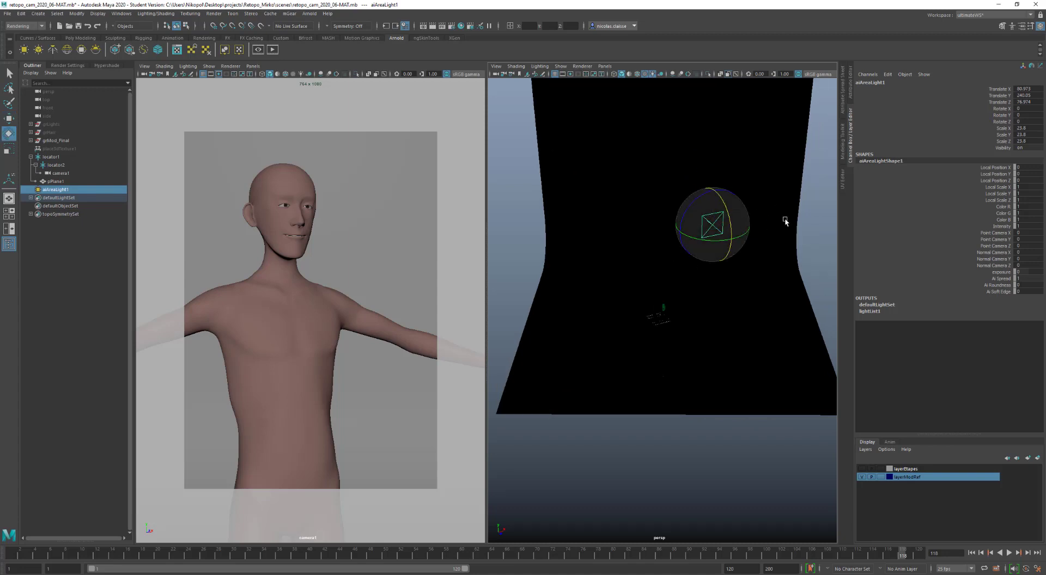
left_click(852, 85)
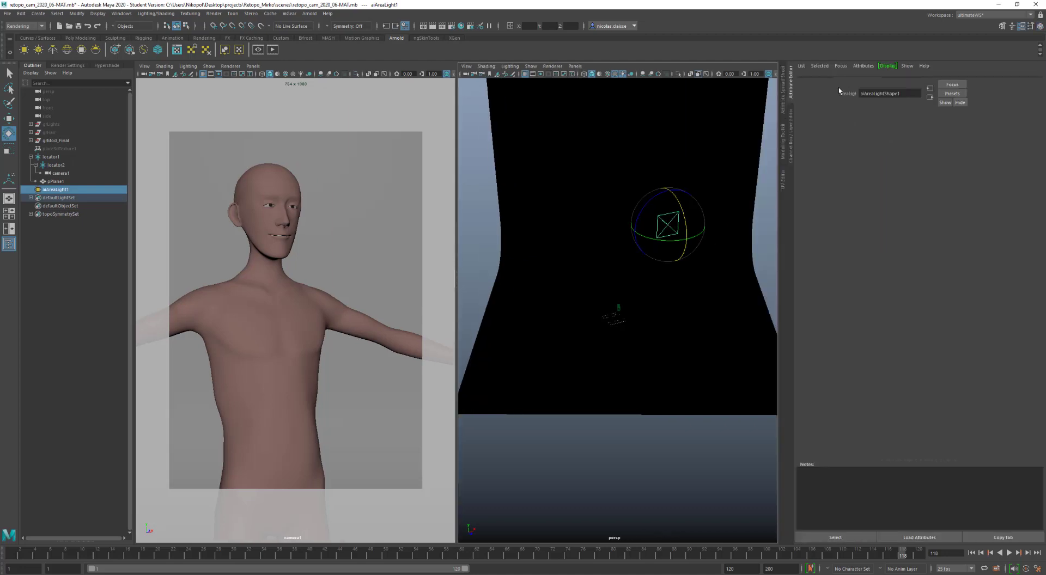
left_click(814, 80)
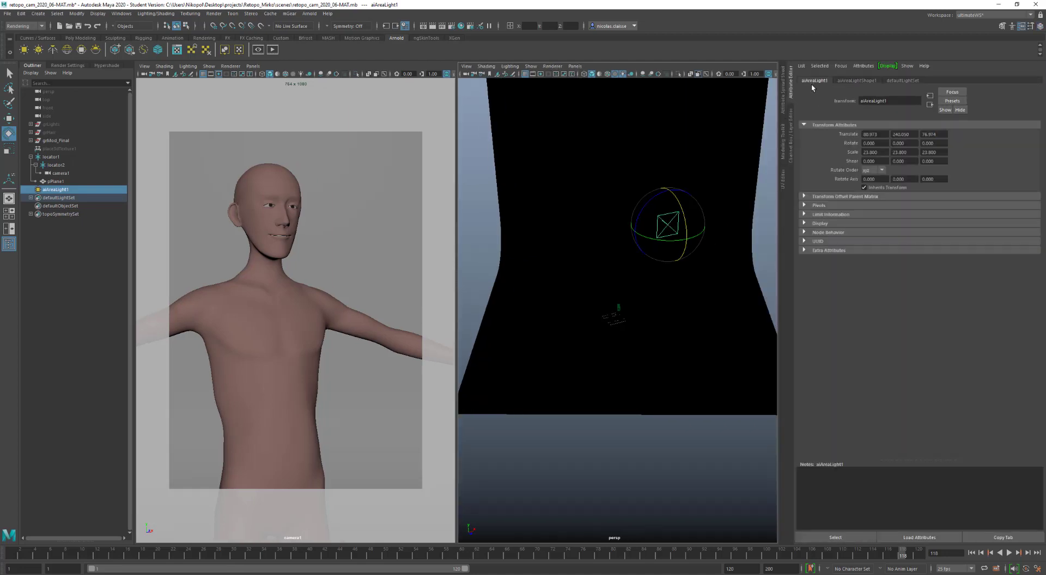
left_click(874, 171)
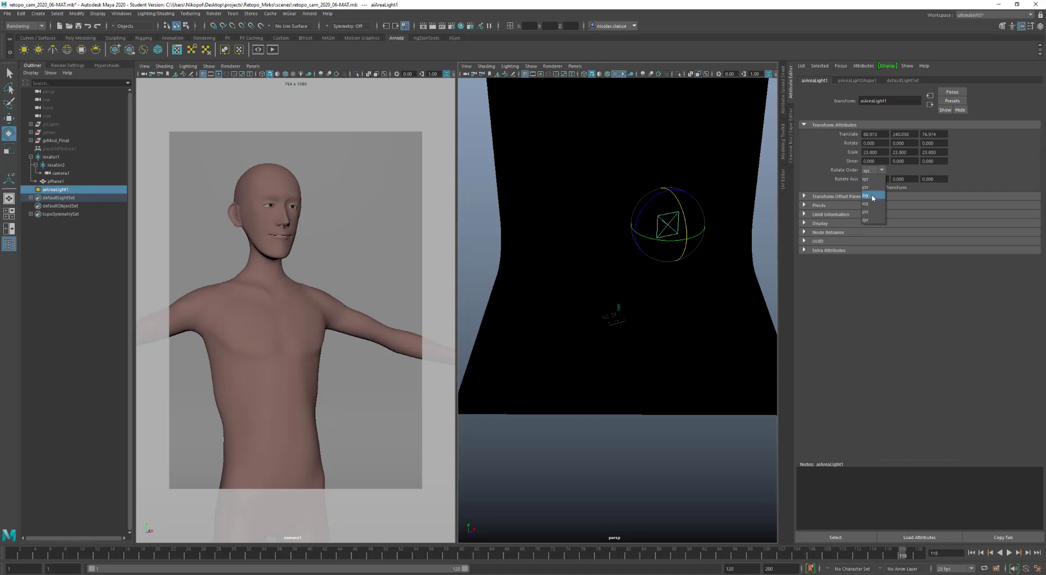
left_click(872, 195)
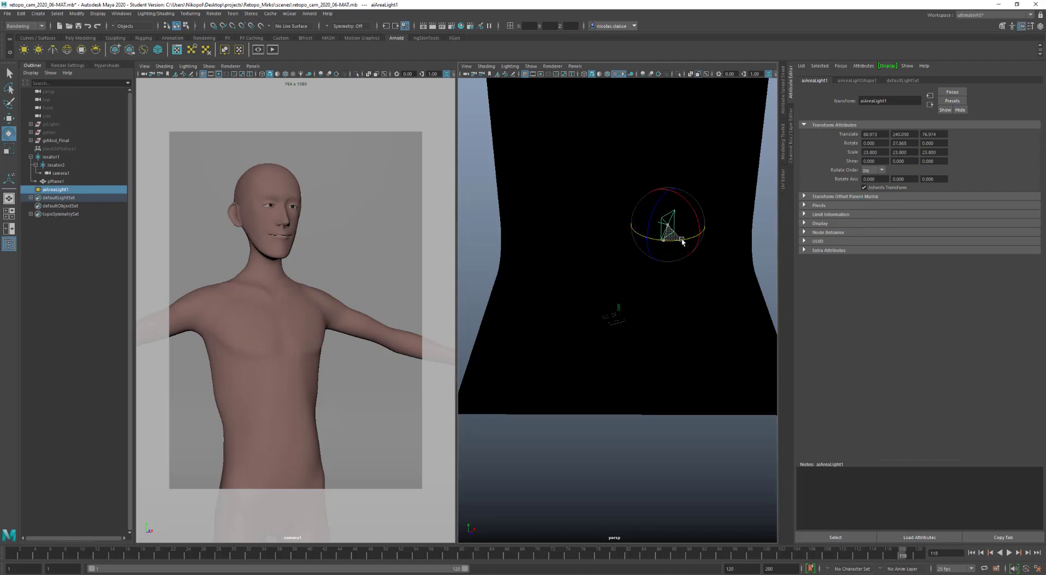
Rotate the area light about 45 degrees in Y and tilt it down towards the character.
mouse_move(682, 242)
left_mouse_down()
mouse_move(673, 218)
mouse_move(681, 198)
mouse_move(680, 238)
mouse_move(683, 199)
mouse_move(690, 219)
mouse_move(673, 238)
left_mouse_up()
left_click(863, 81)
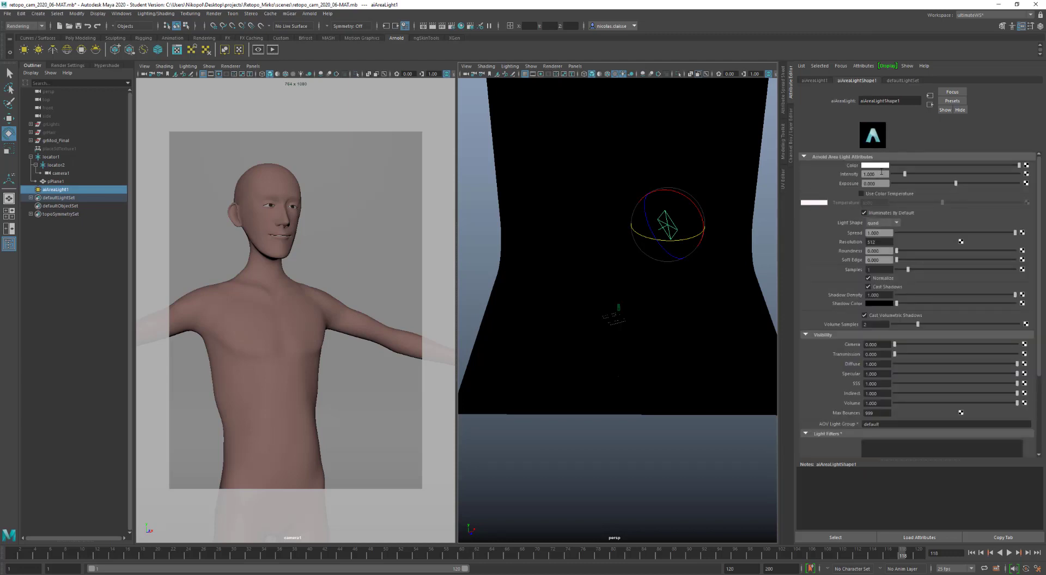
left_click(809, 79)
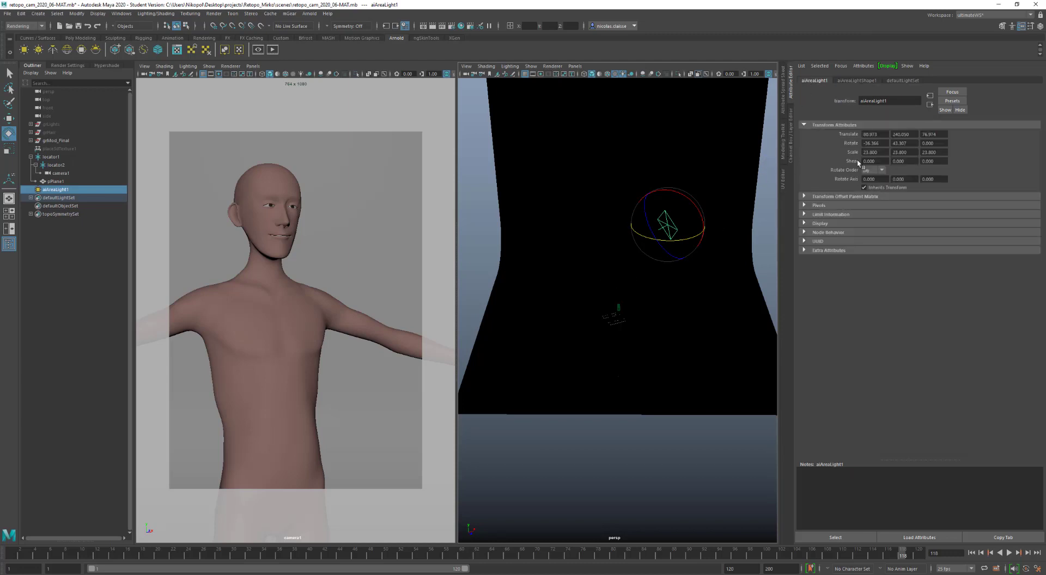
Set the area light's intensity to 50000.
left_click(869, 81)
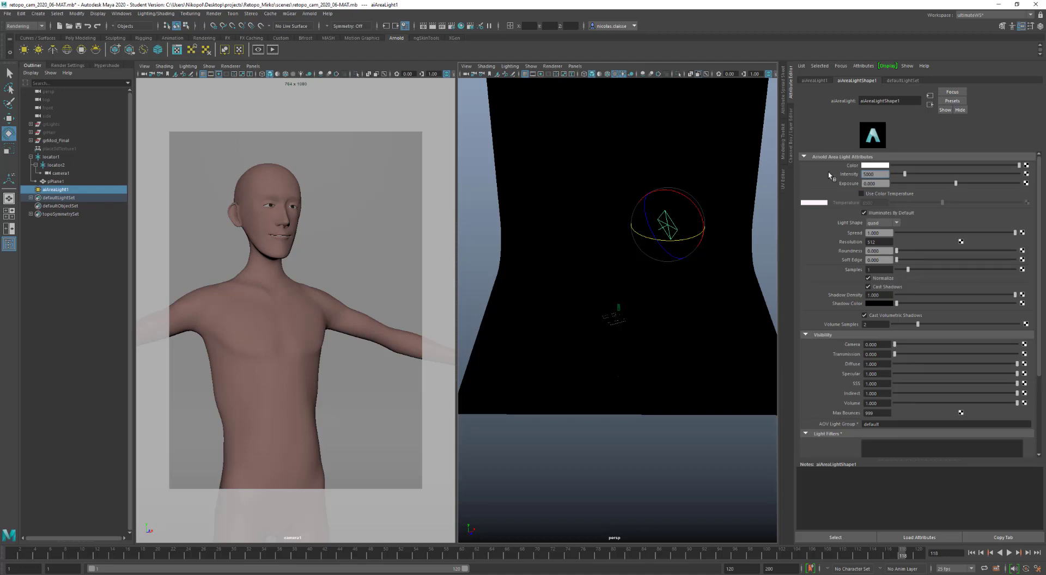
type("50000")
key("Return")
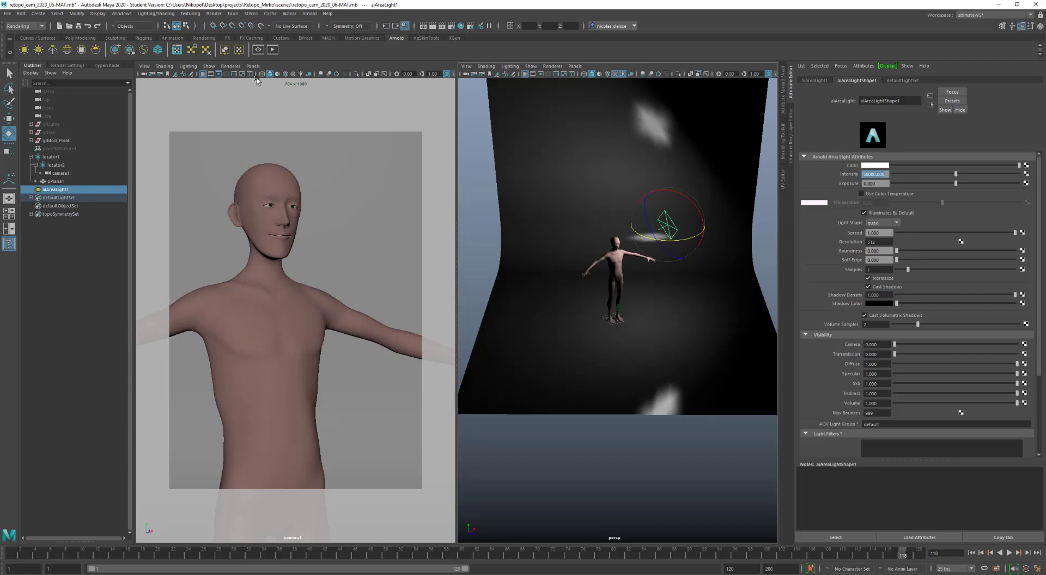
Start an Arnold render of the scene and switch the rendered camera from persp to the turntable camera, cameraShape2.
left_click(309, 14)
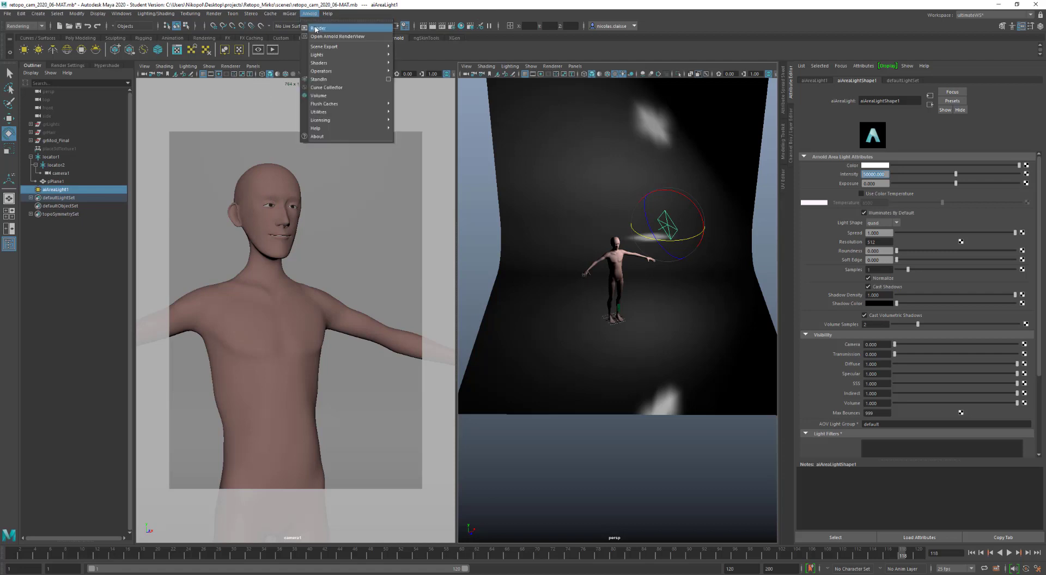
left_click(316, 28)
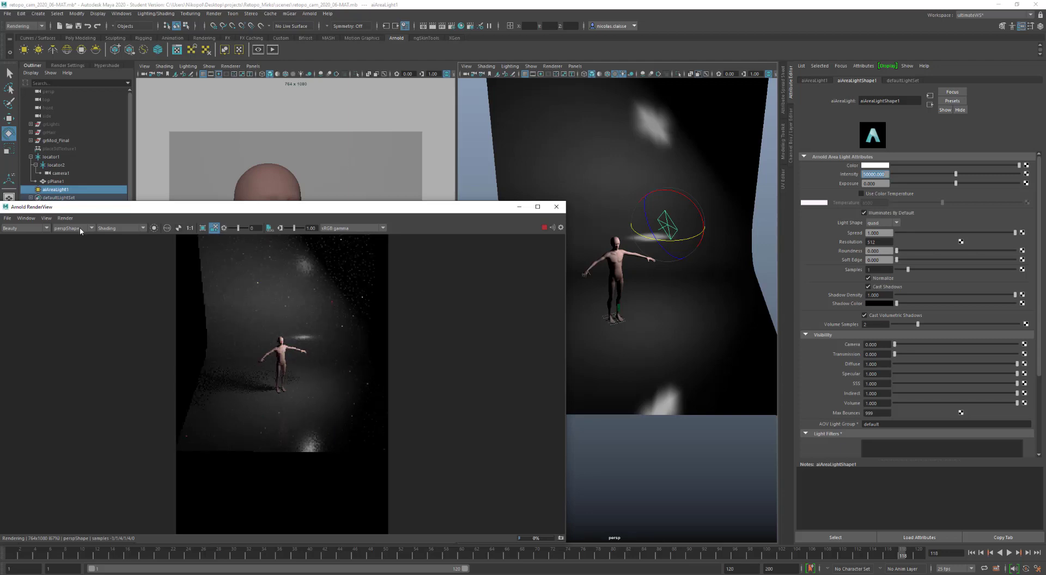
left_click(80, 231)
left_click(82, 241)
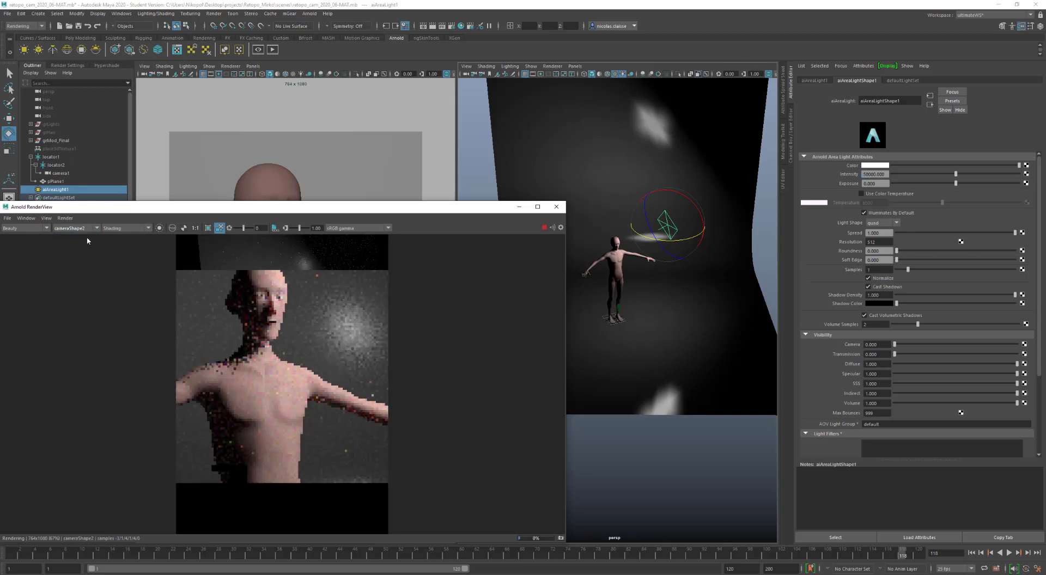
Try Basic debug shading on the render, settle on Lighting, and reposition the render window over the viewports.
left_click(120, 232)
left_click(118, 243)
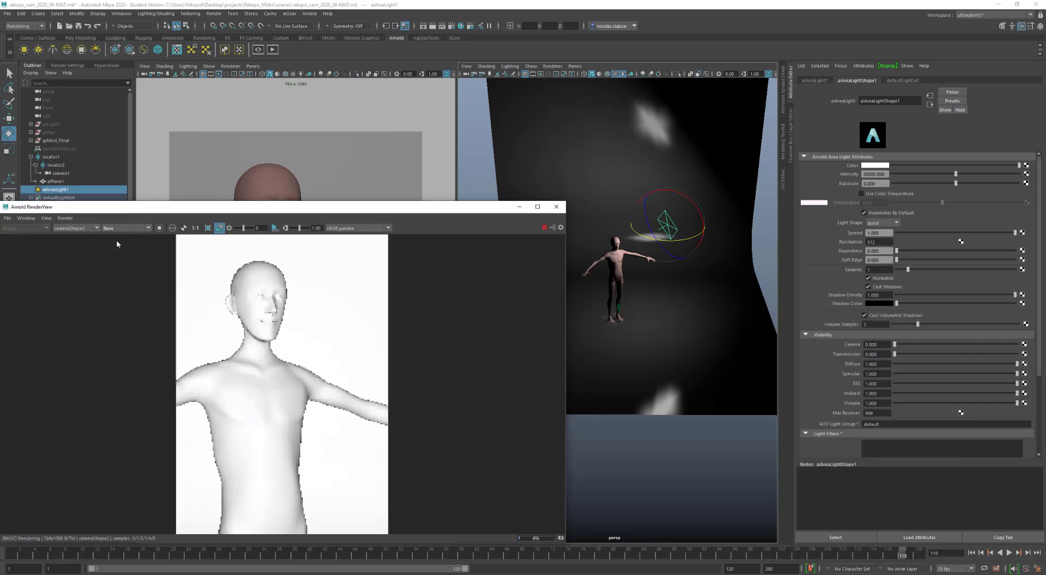
left_click(120, 229)
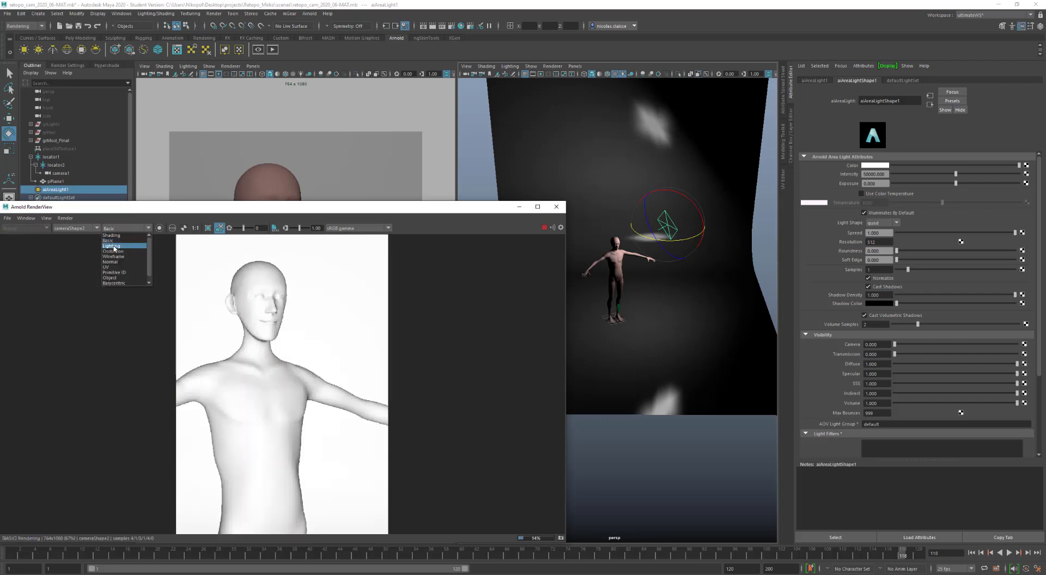
left_click(115, 240)
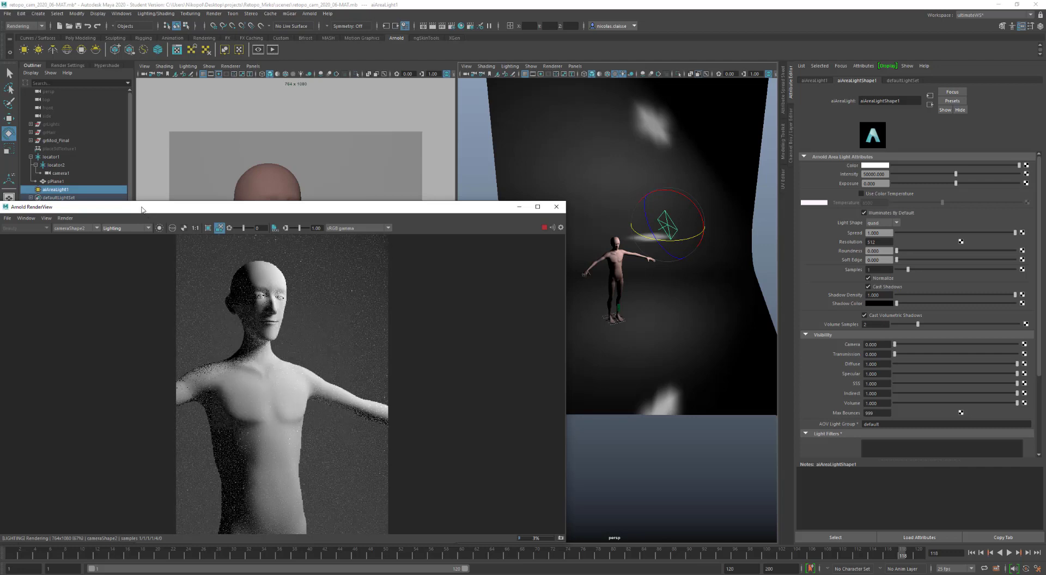
left_click_drag(142, 210, 223, 180)
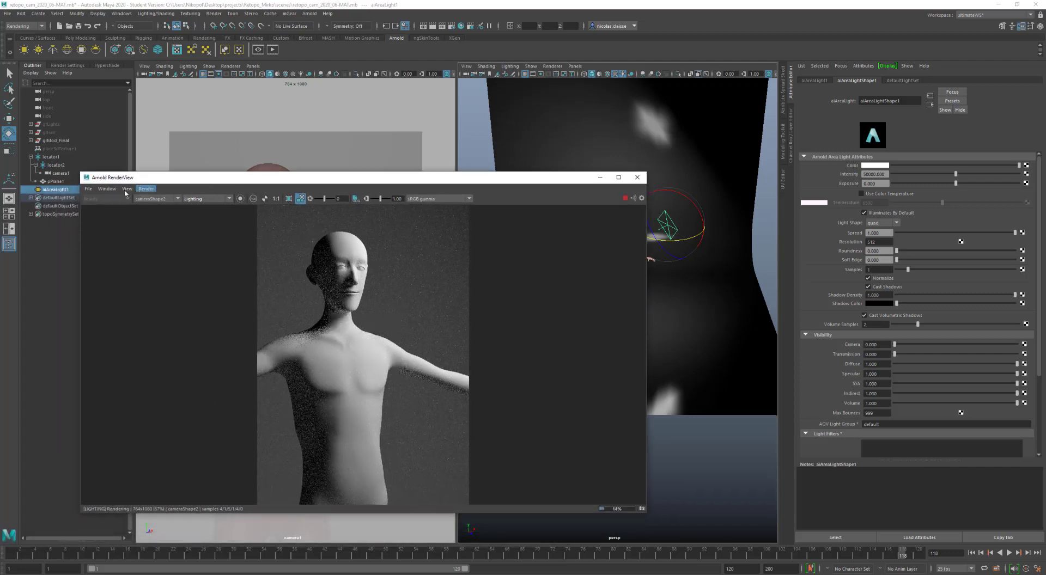
Hide the render view's debug shading selector and restore it.
left_click(107, 189)
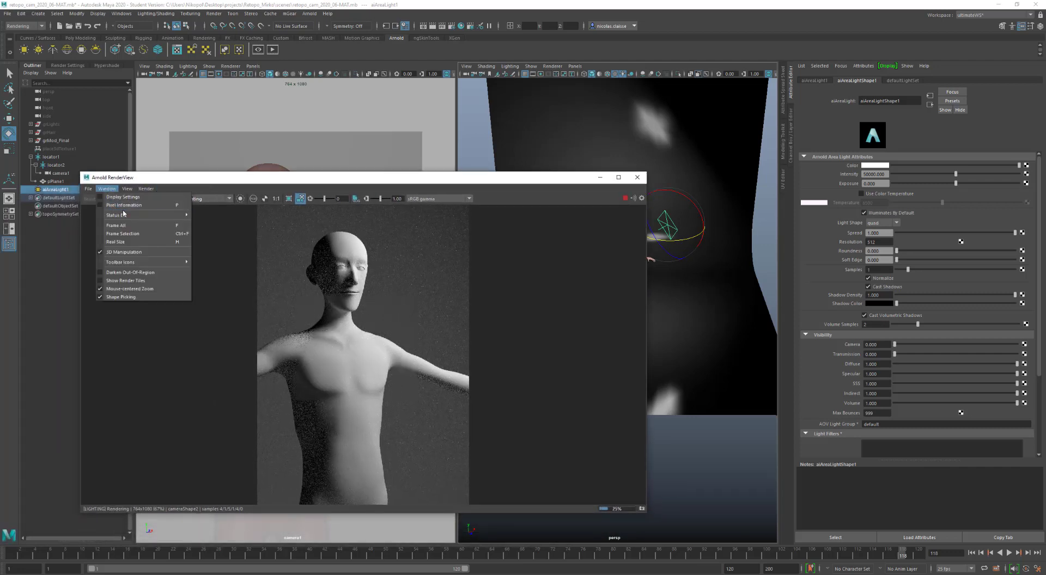
mouse_move(153, 217)
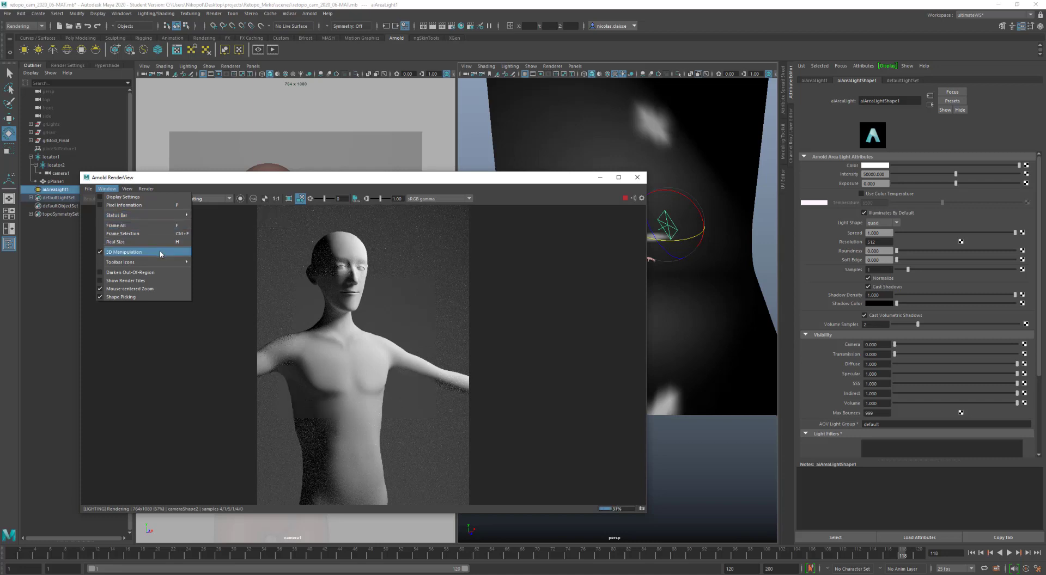
mouse_move(173, 262)
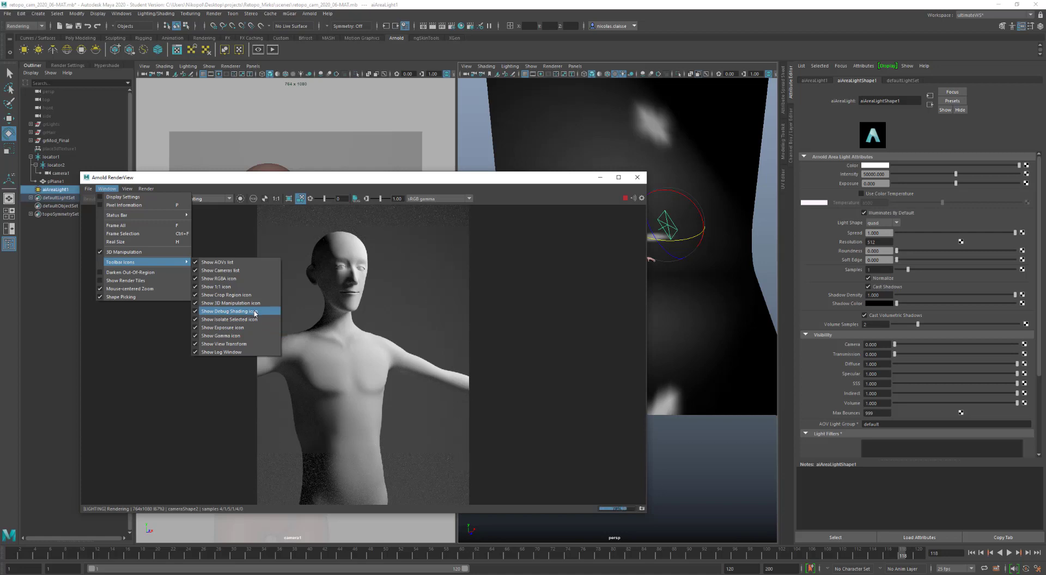
left_click(254, 311)
left_click(107, 189)
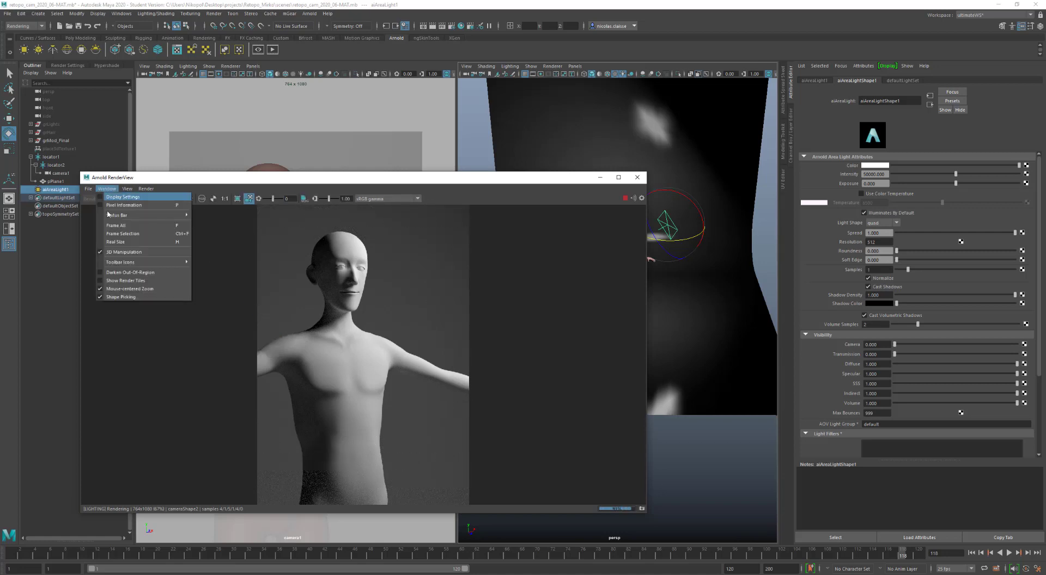
left_click(217, 314)
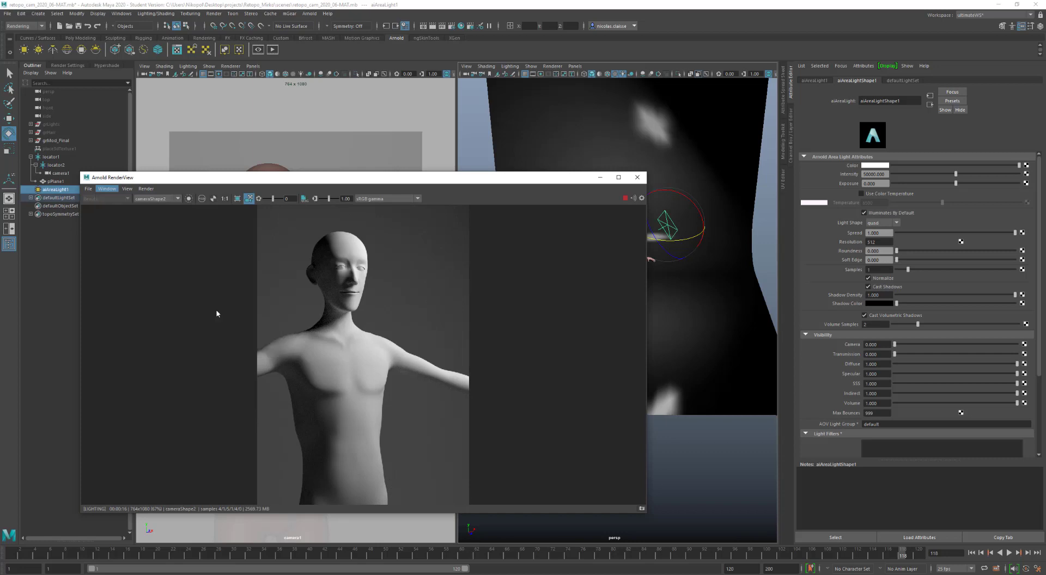
Preview the render in Wireframe debug shading and return it to Lighting.
left_click(211, 198)
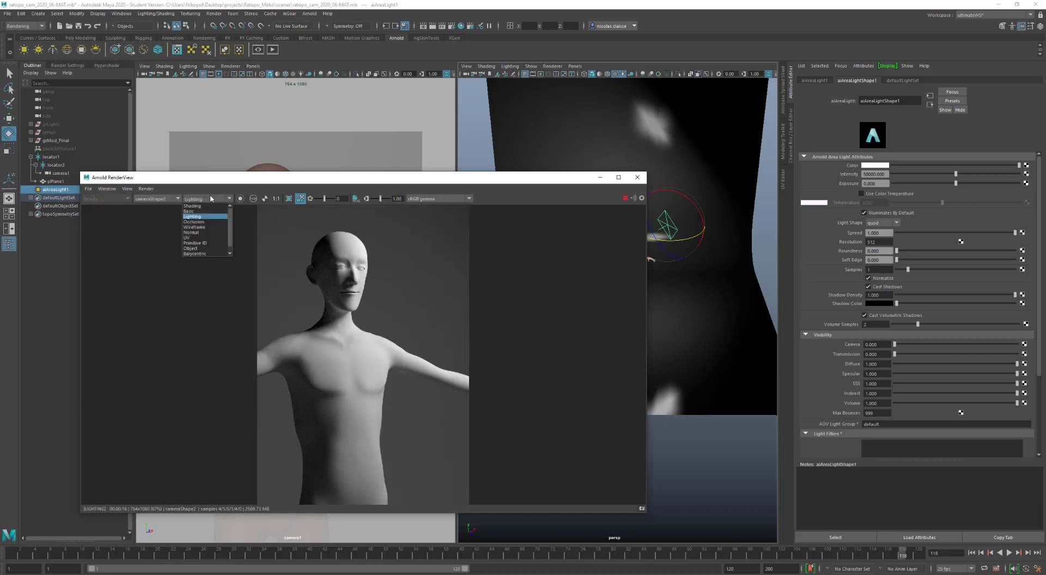
left_click(212, 227)
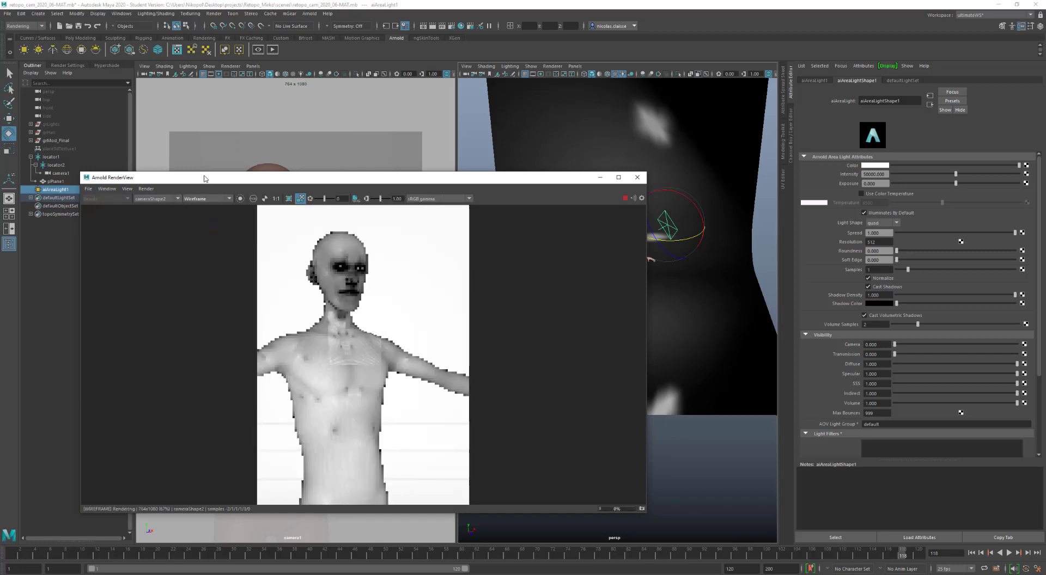
left_click(193, 199)
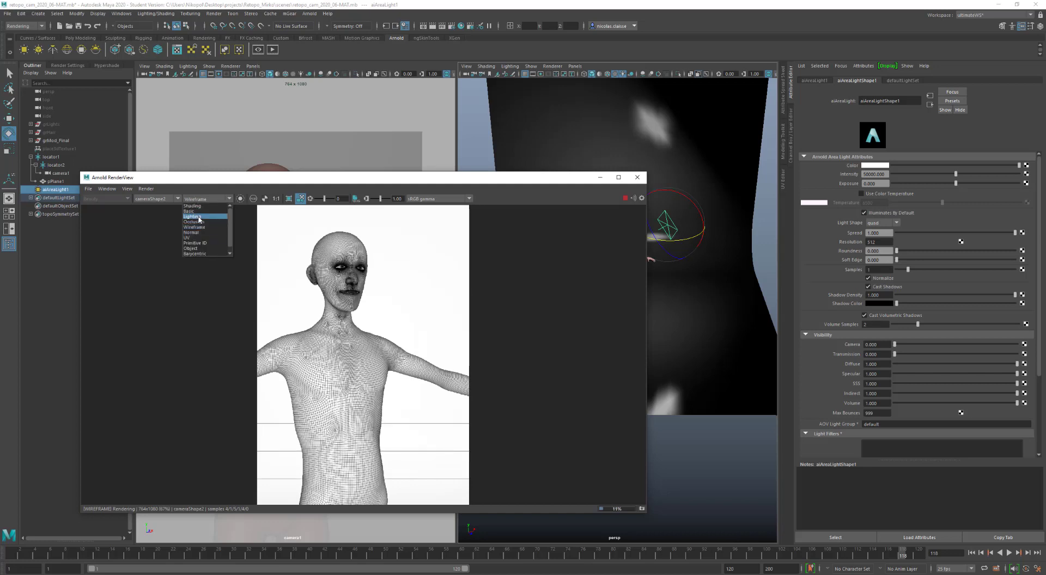
left_click(199, 217)
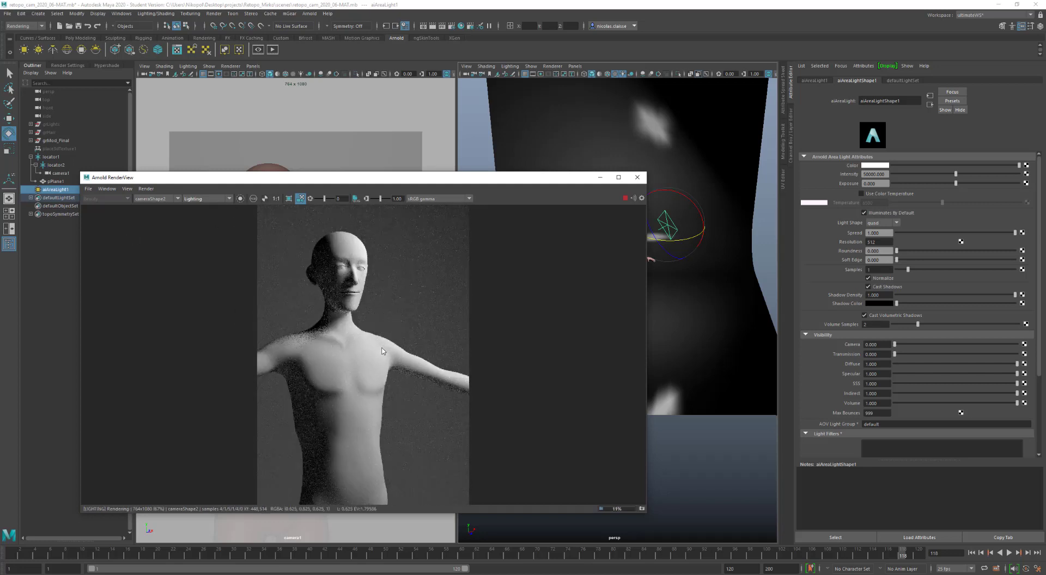
Play and scrub the turntable animation to check the lighting from other angles, ending at frame 4.
left_click(309, 555)
key("alt+v")
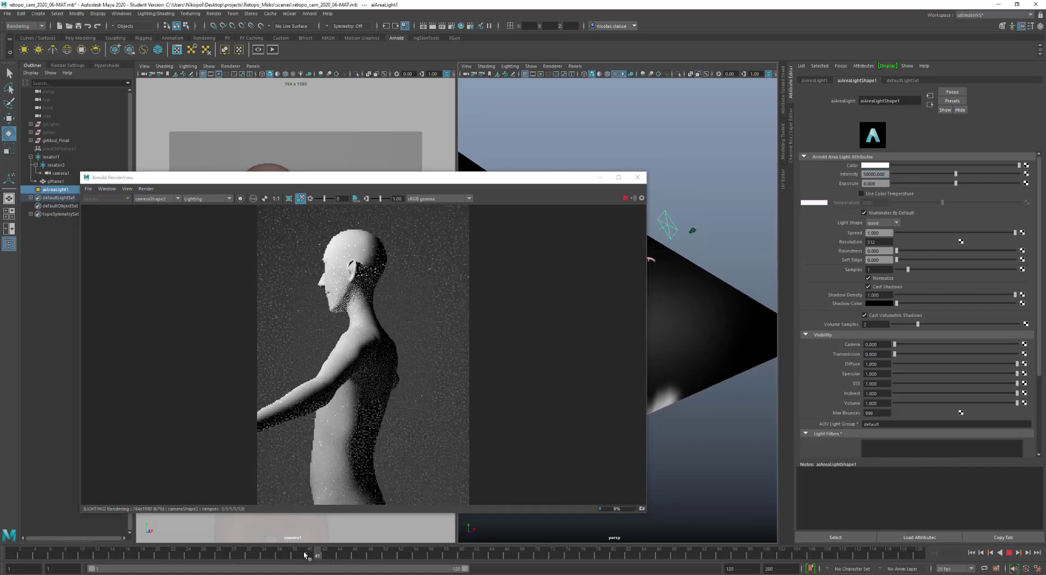
left_click_drag(305, 555, 34, 547)
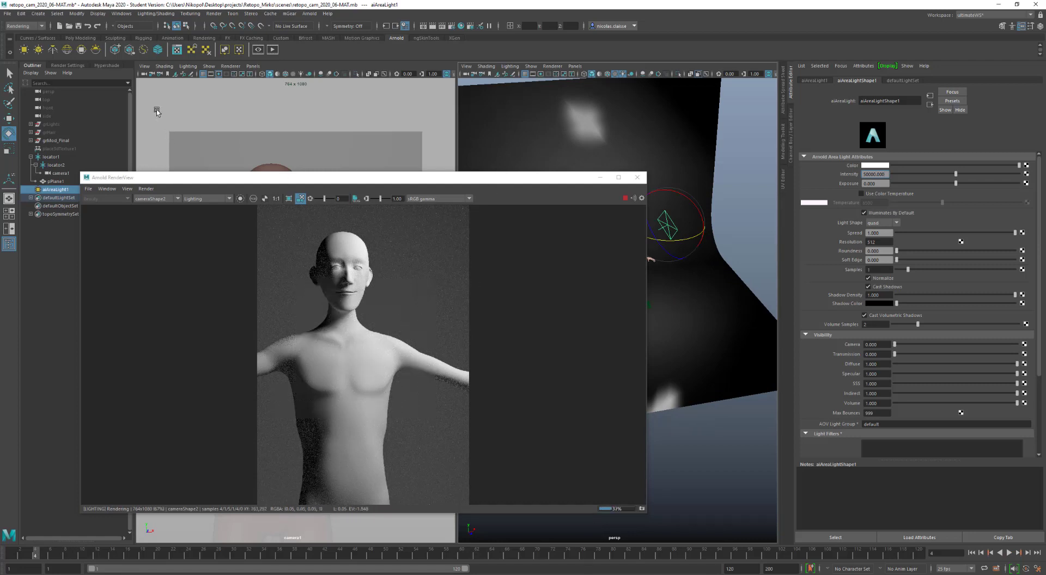
Set Arnold's Camera (AA), Specular and SSS samples to 1 in the render settings and narrow the render window around the image.
left_click(81, 66)
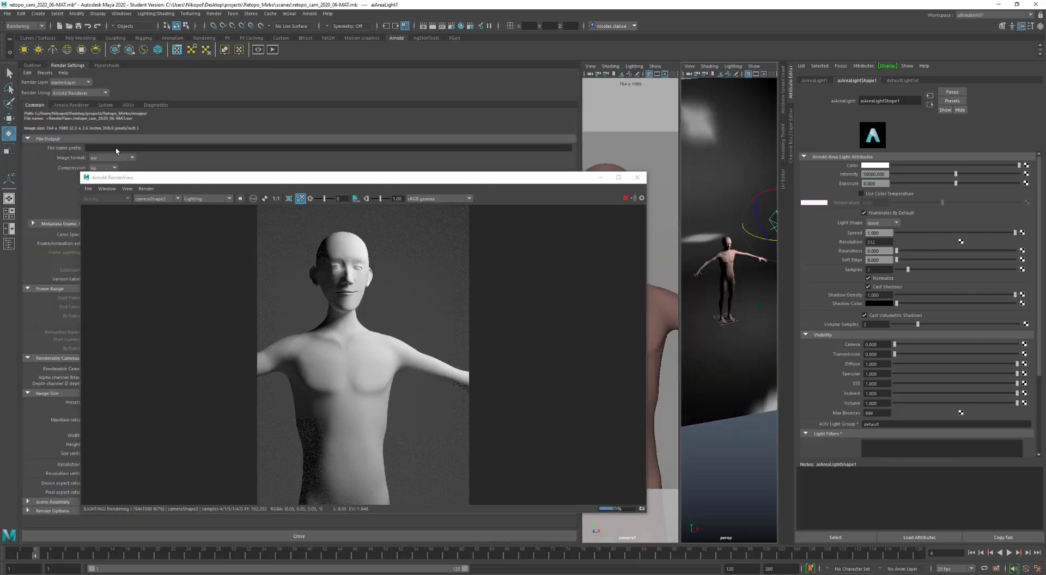
left_click_drag(166, 183, 421, 177)
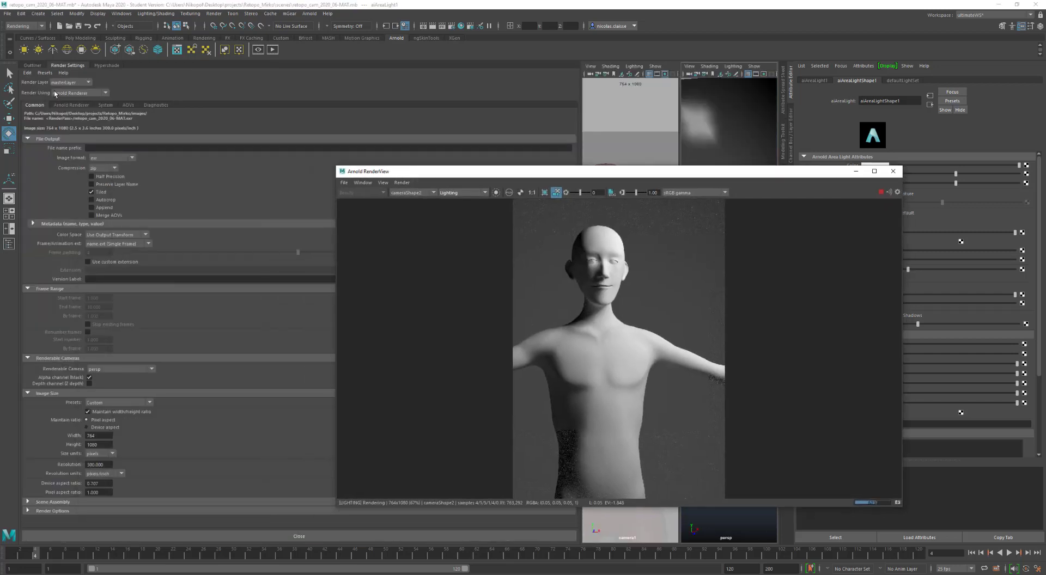
left_click(82, 105)
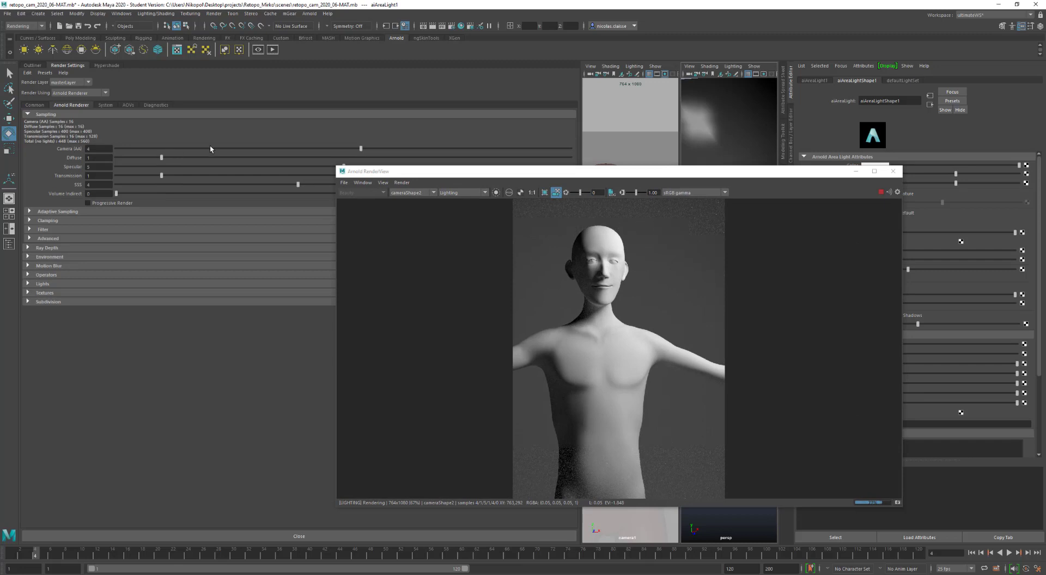
left_click_drag(210, 148, 246, 148)
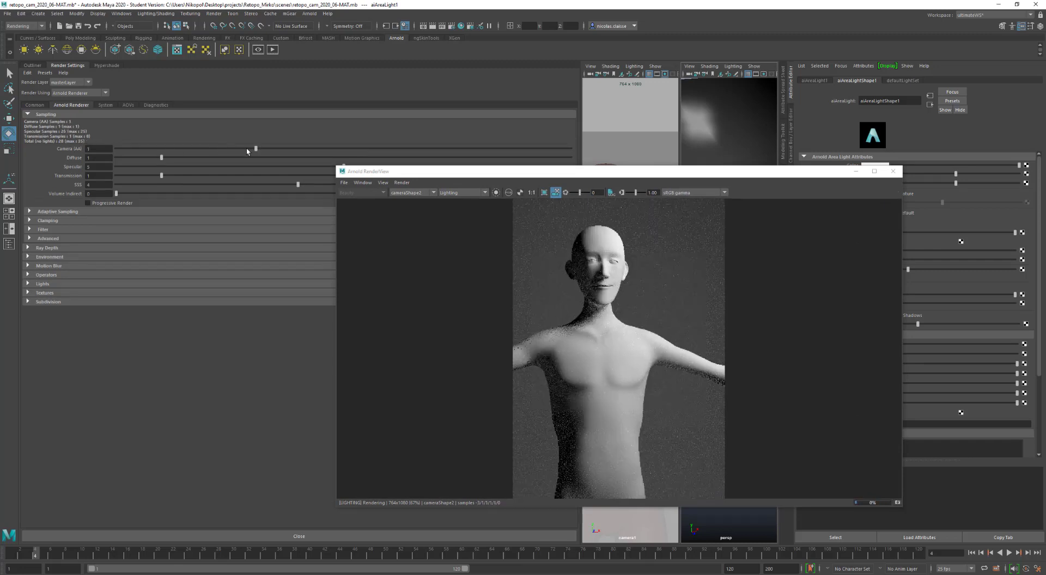
left_click(143, 166)
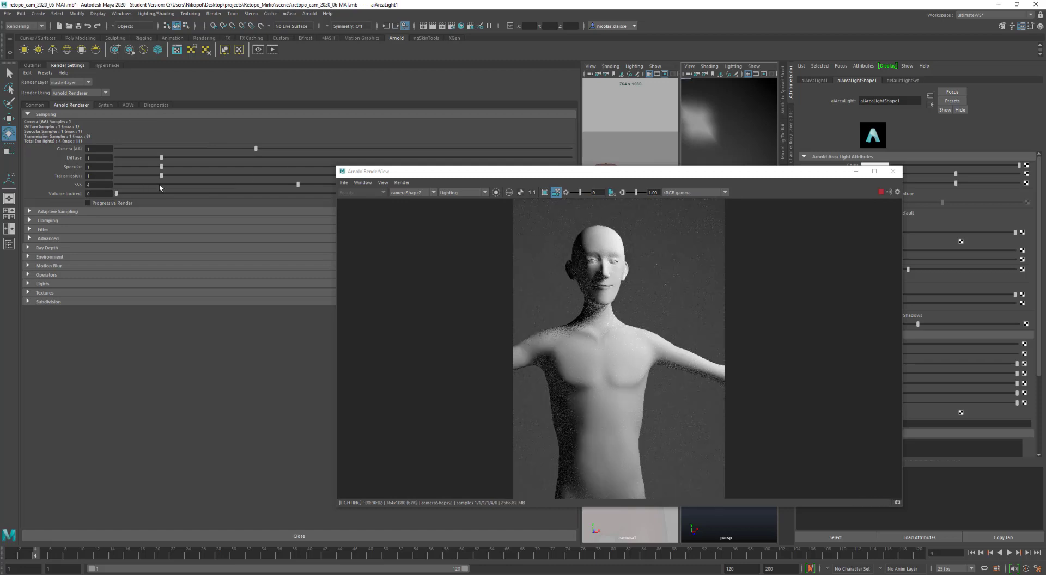
left_click(159, 184)
left_click_drag(902, 279, 560, 270)
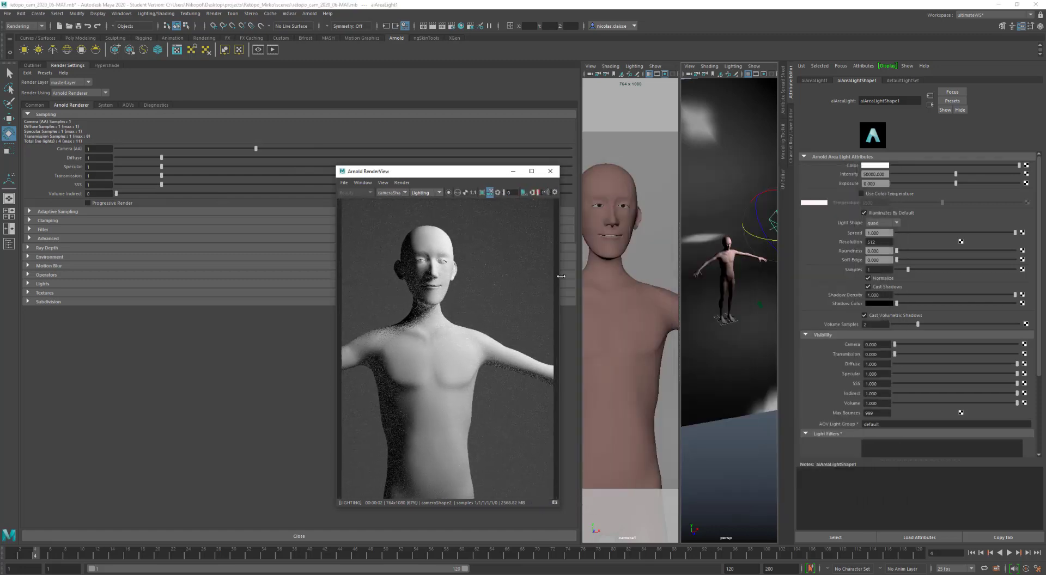
Narrow the render settings panel to widen the viewports and move the render window clear of the perspective view.
left_click_drag(581, 90, 112, 136)
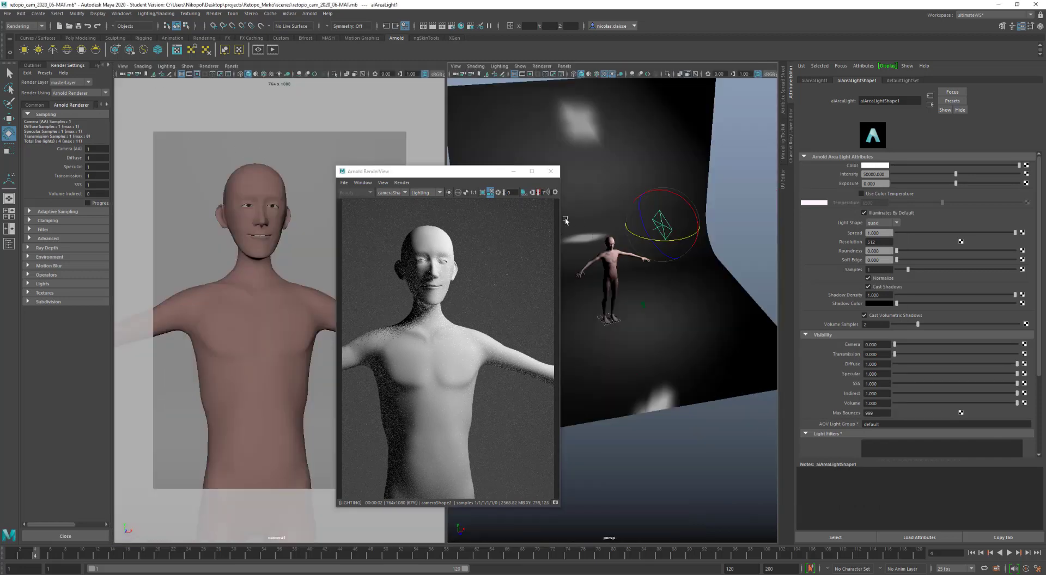
left_click_drag(439, 175, 308, 126)
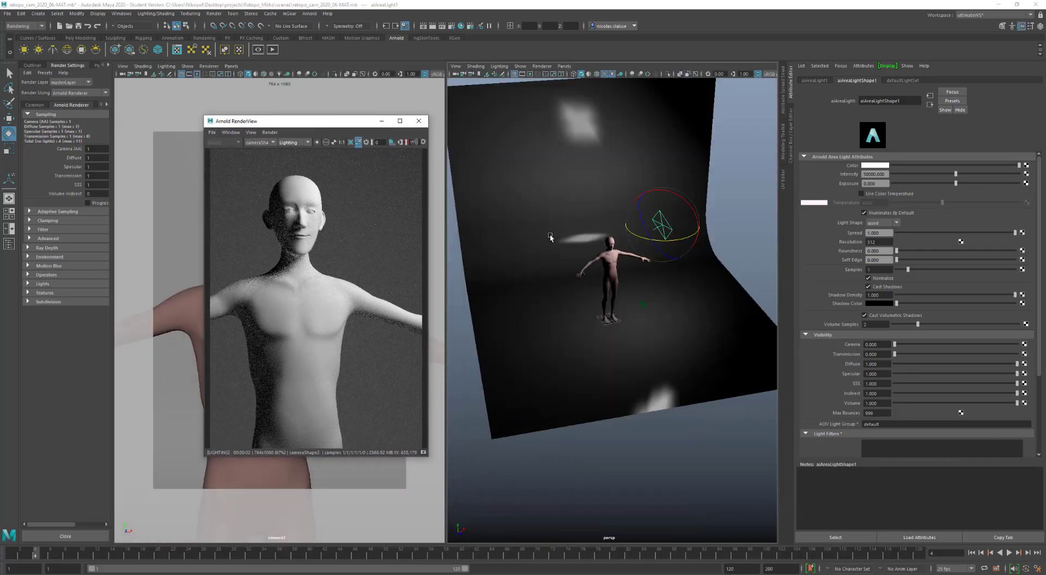
Raise the area light above the character and bring it in closer, at about X 51, Y 288, Z 81.
left_click_drag(650, 254, 673, 238)
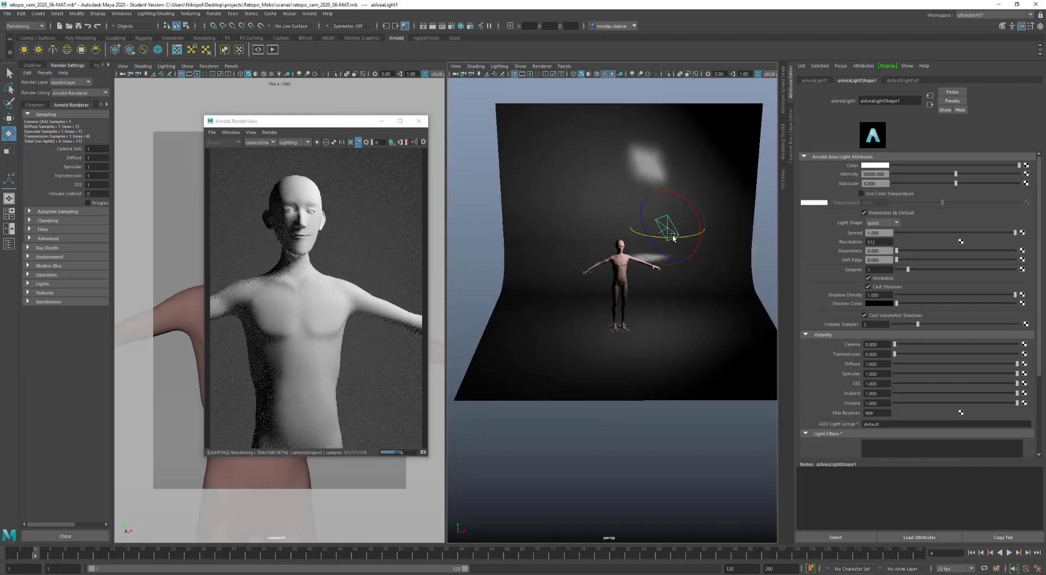
key("w")
left_click_drag(668, 188, 670, 215)
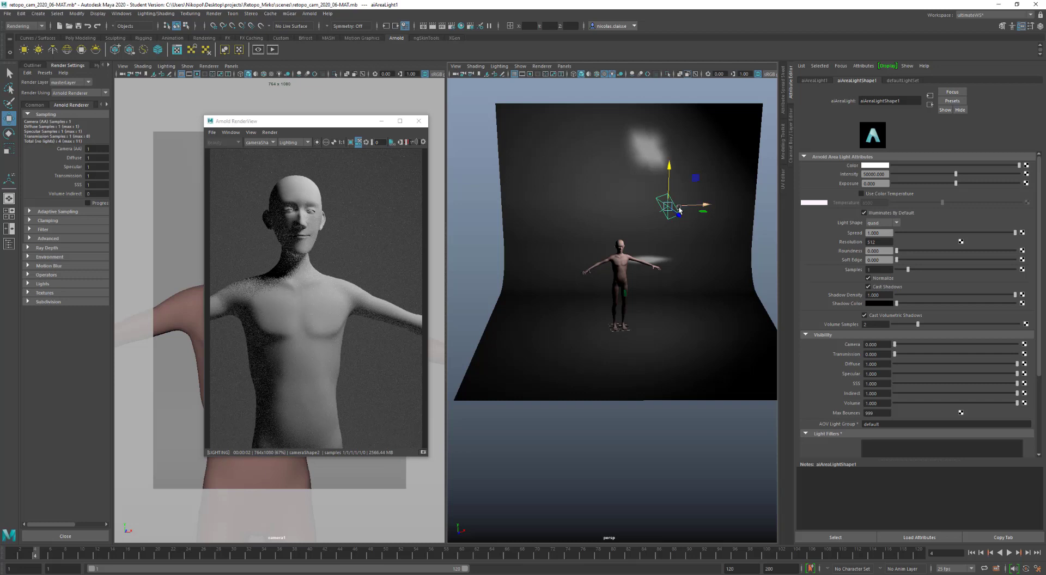
left_click_drag(668, 229, 659, 279, "alt")
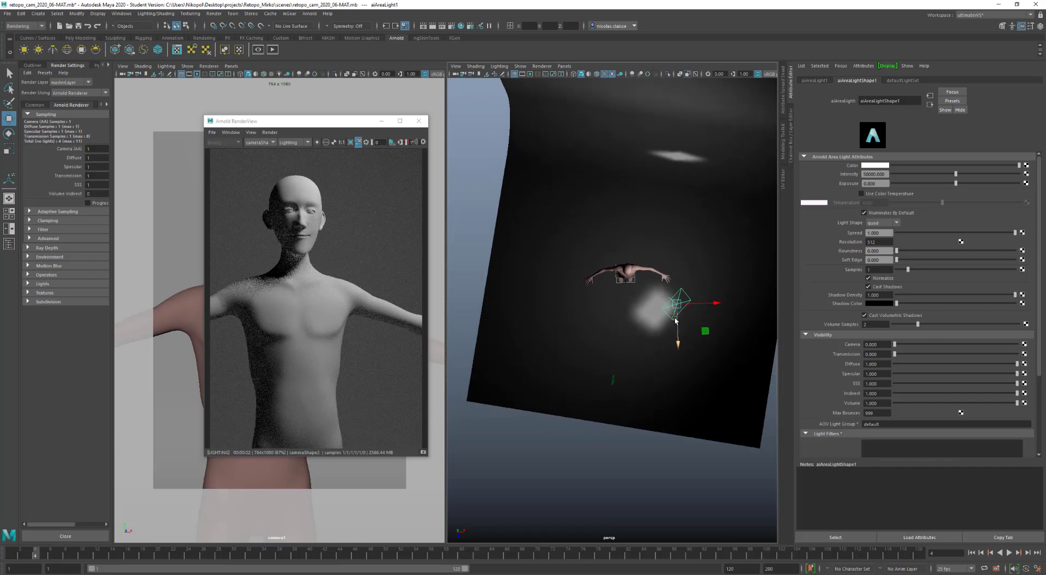
mouse_move(705, 334)
middle_mouse_down()
mouse_move(692, 348)
mouse_move(722, 330)
mouse_move(689, 336)
middle_mouse_up()
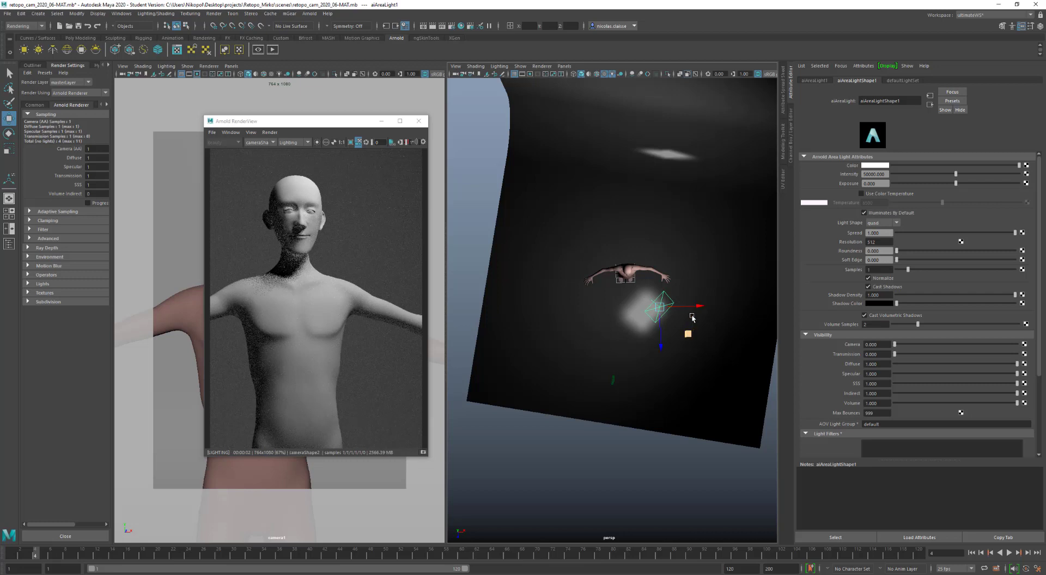
left_click_drag(692, 318, 678, 183, "alt")
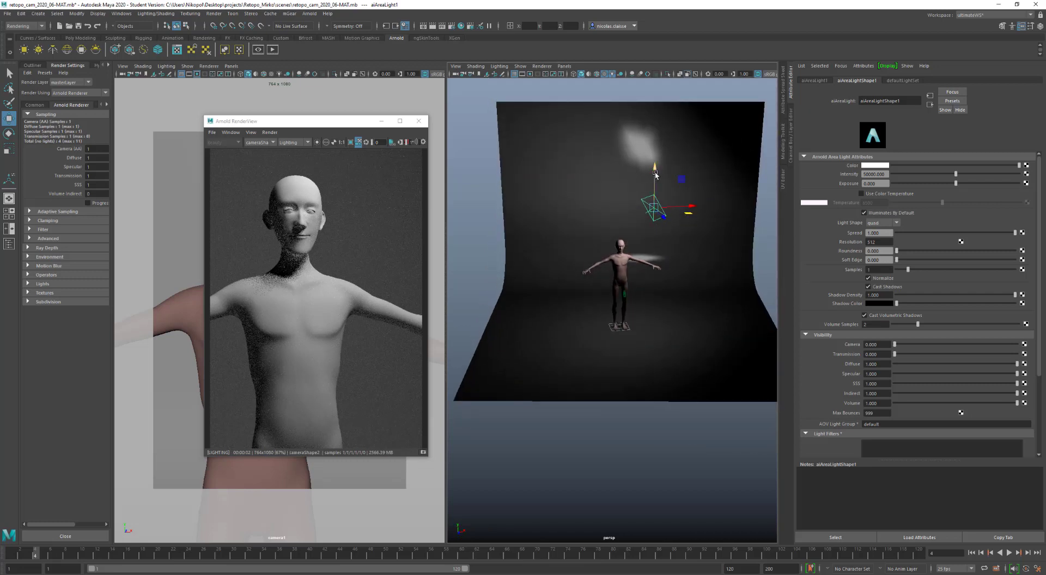
left_click_drag(654, 173, 671, 179)
Try scaling the area light much smaller and much larger to compare shadow softness, undoing each change.
key("e")
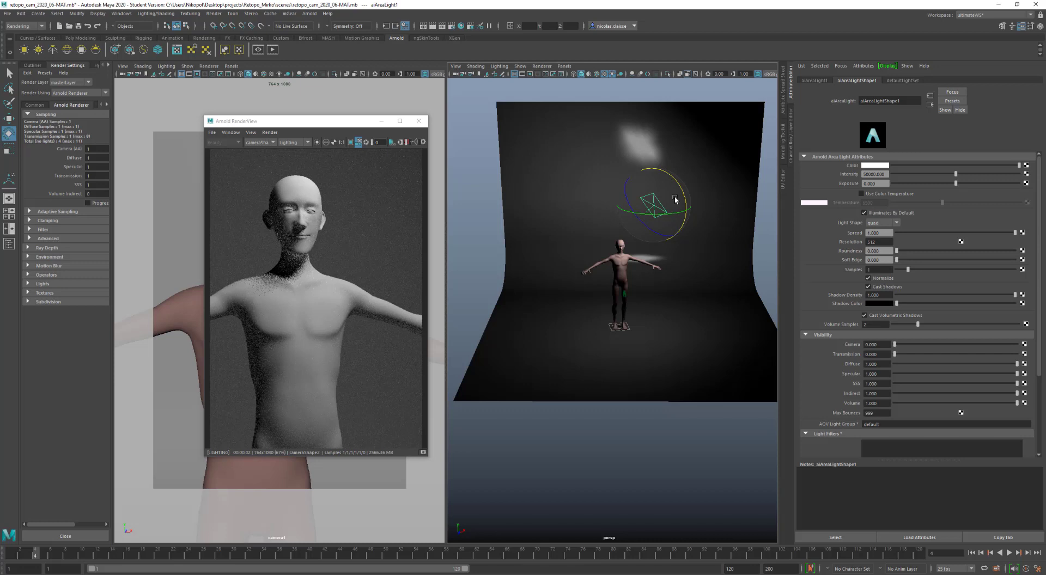
key("r")
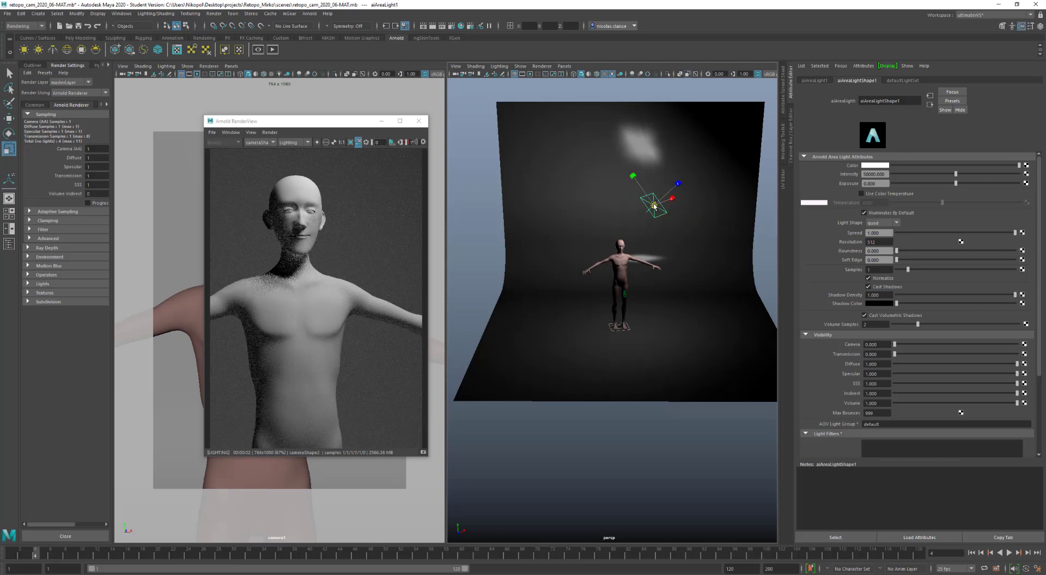
left_click_drag(654, 205, 644, 206)
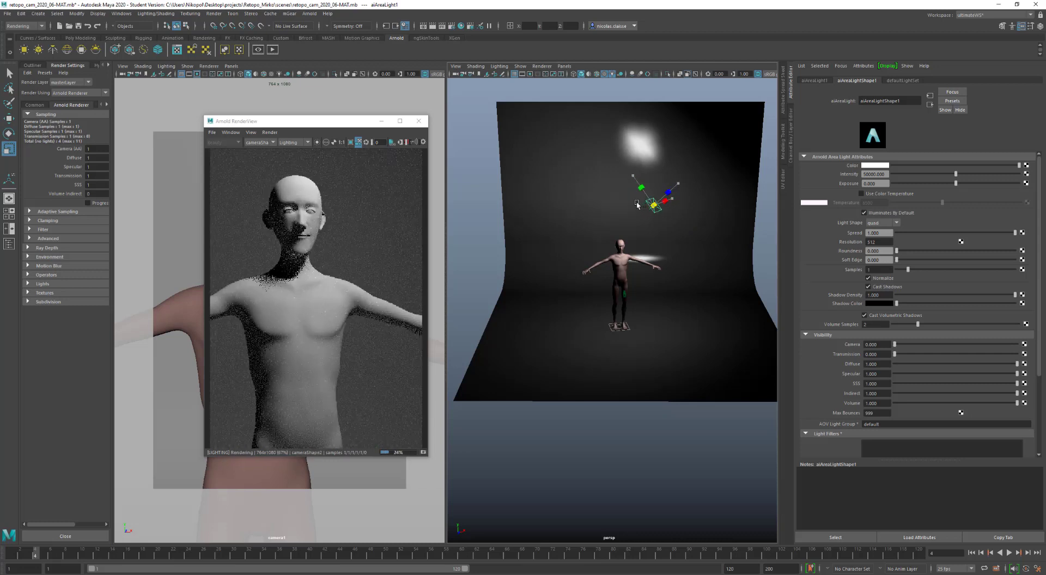
key("ctrl+z")
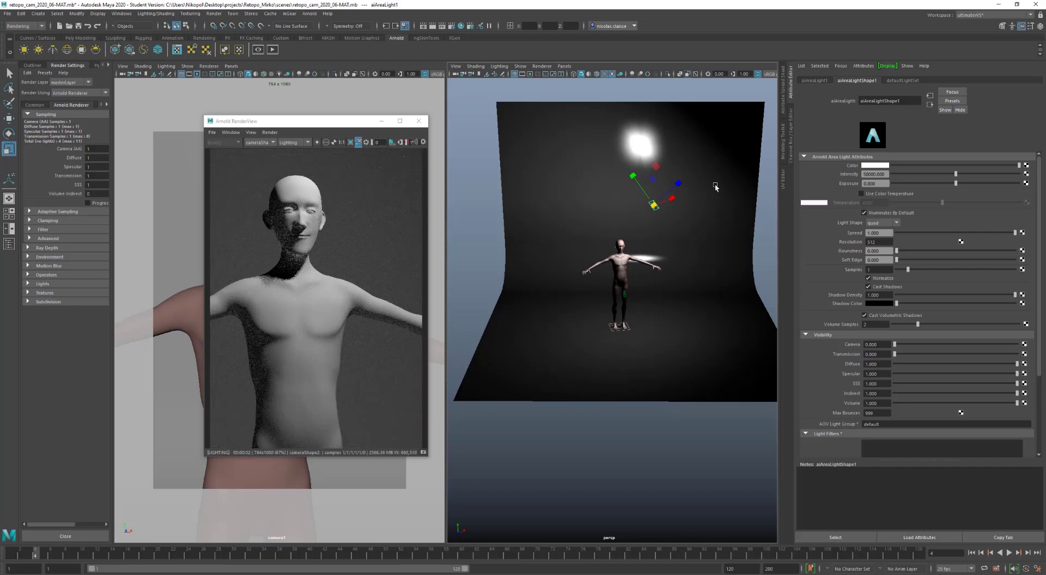
left_click_drag(654, 206, 719, 208)
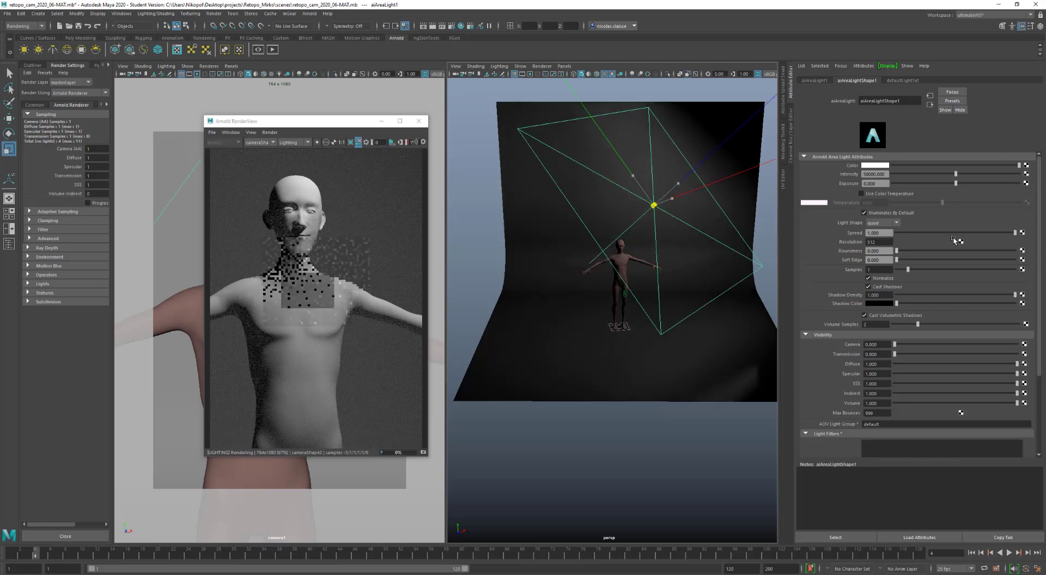
key("ctrl+z")
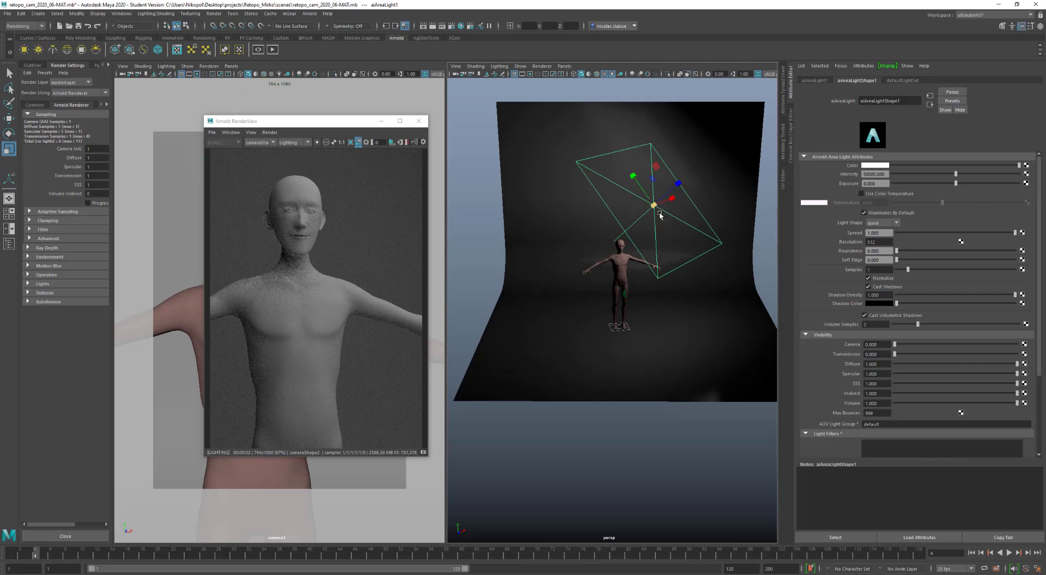
Scale the area light uniformly to a moderate size of about 41.4.
left_click_drag(654, 209, 622, 207)
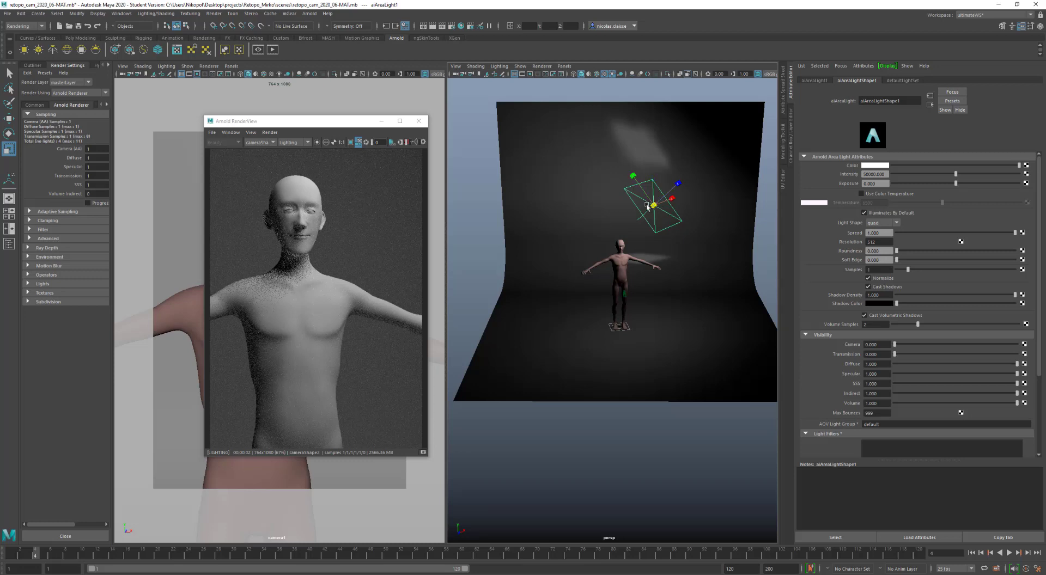
left_click_drag(648, 207, 645, 207)
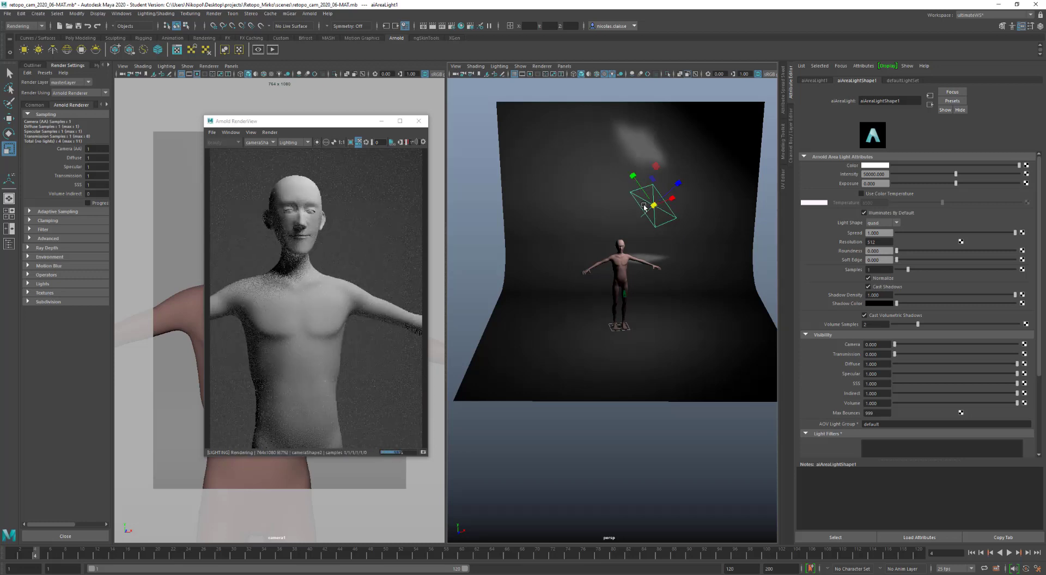
Move the area light farther back from the character and raise its exposure to 1.242.
key("w")
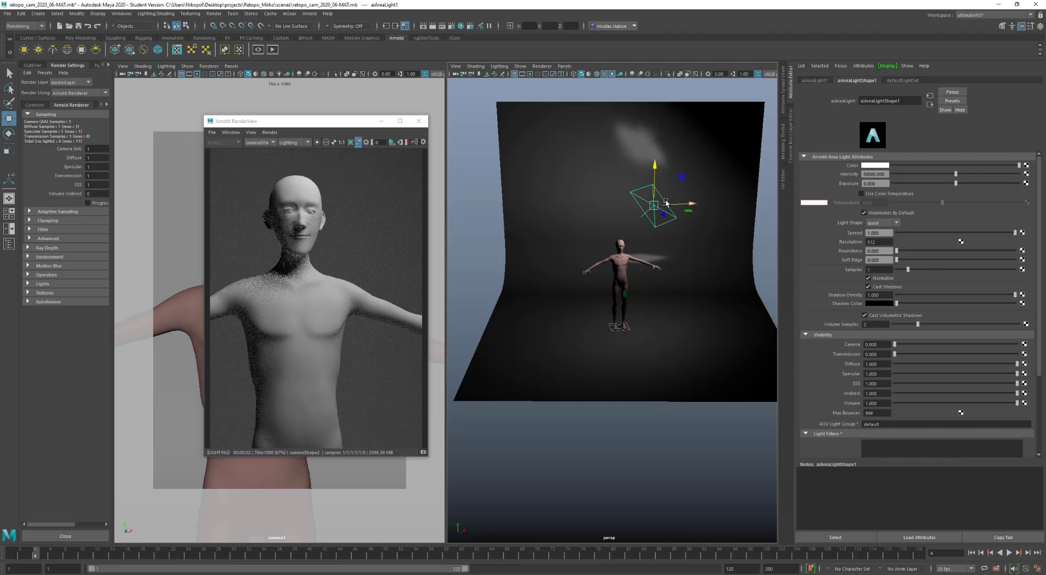
left_click_drag(666, 203, 699, 163)
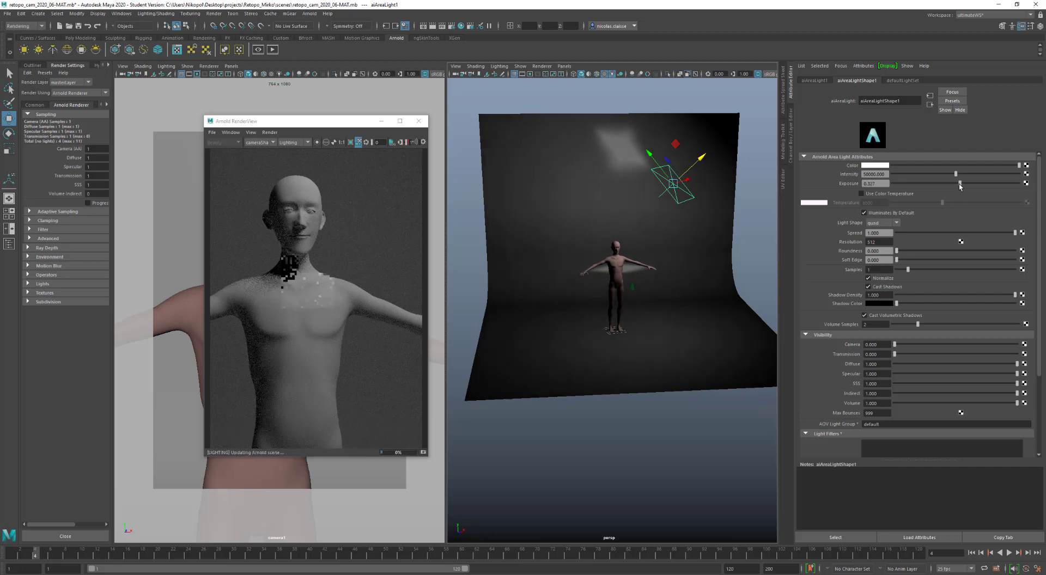
left_click_drag(957, 187, 965, 186)
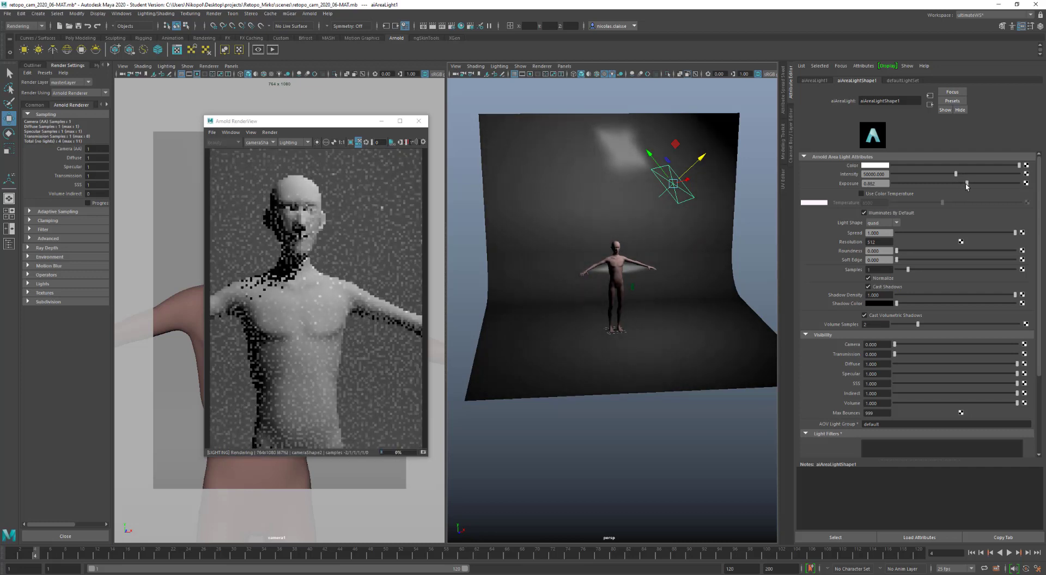
left_click_drag(967, 186, 970, 186)
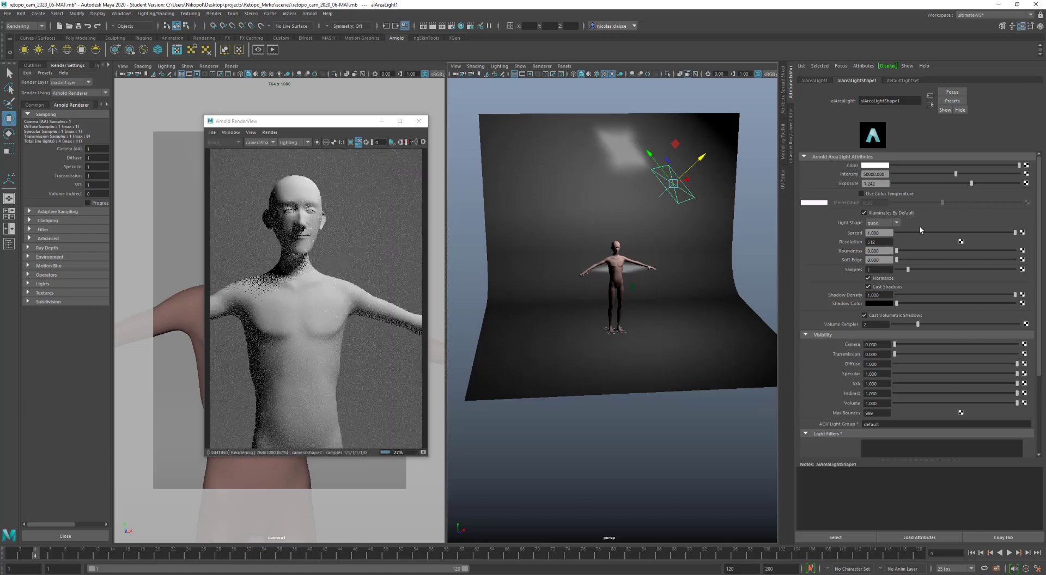
Turn on the area light's colour temperature and set it to 6022.
left_click(888, 194)
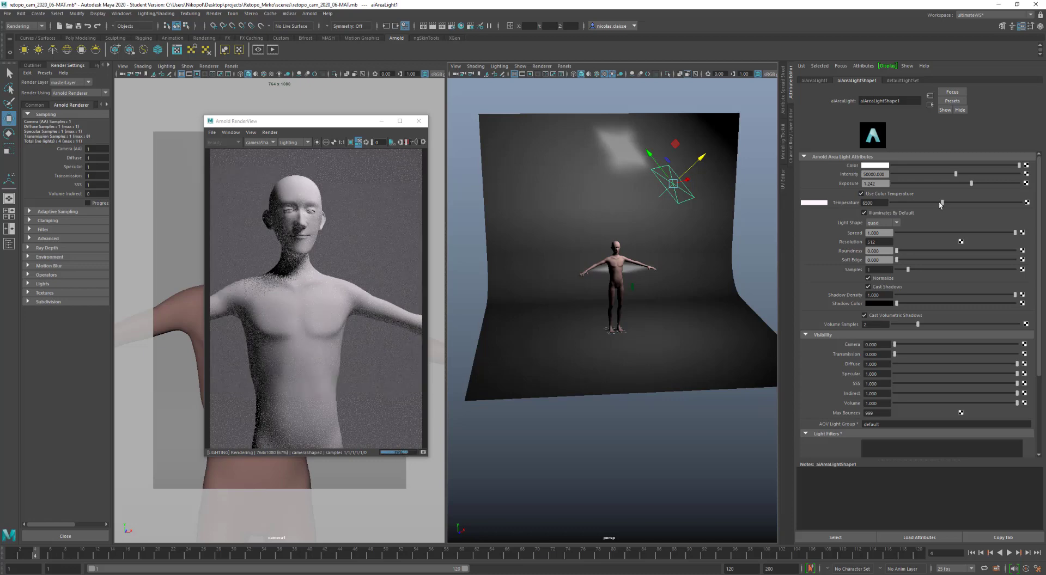
left_click_drag(939, 205, 938, 205)
left_click(938, 204)
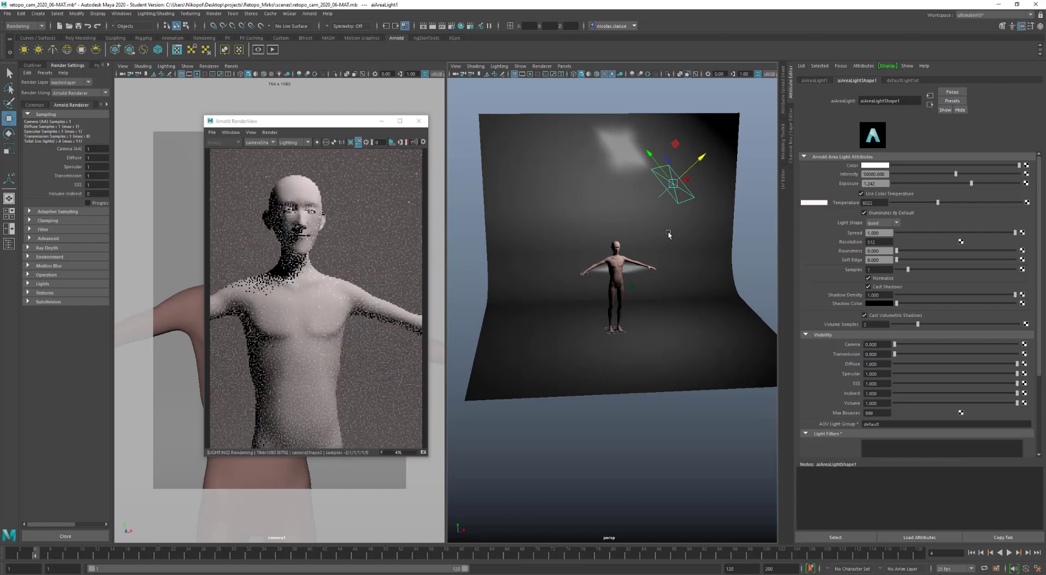
Rename the area light's shape node as mainLight and duplicate the light.
left_click_drag(684, 271, 672, 275, "alt")
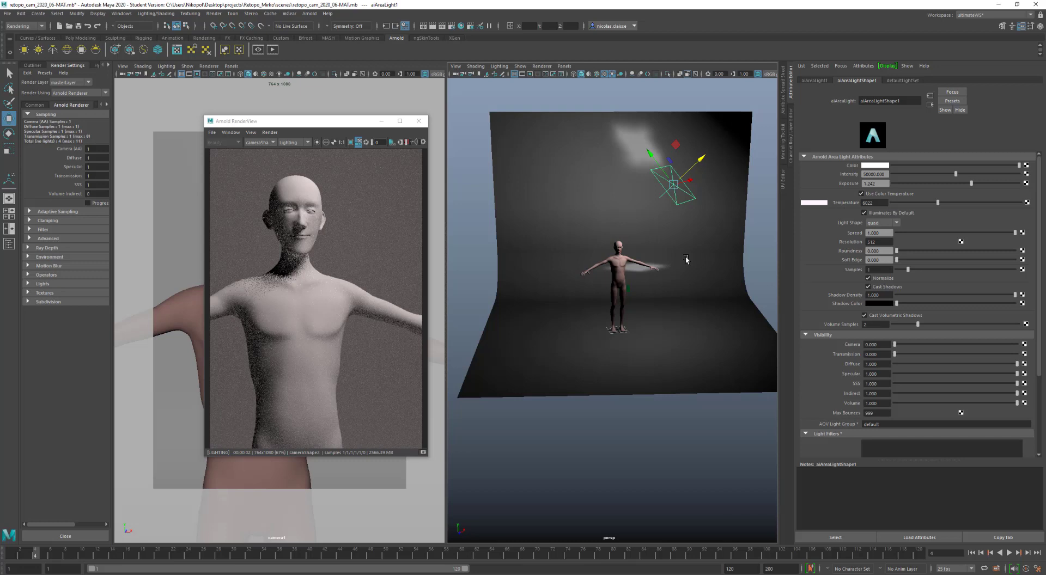
double_click(913, 101)
type("mainLight")
key("Return")
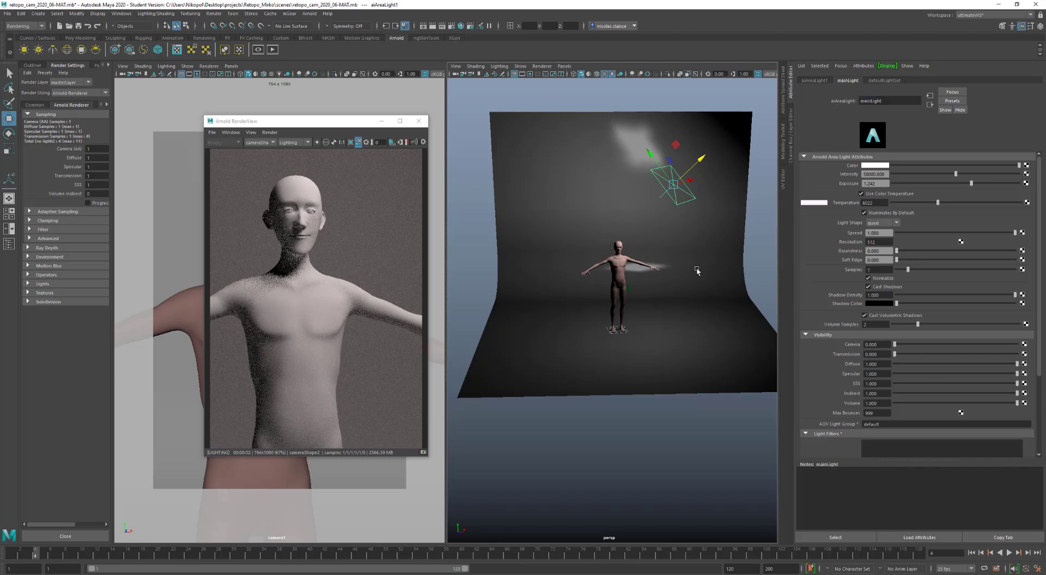
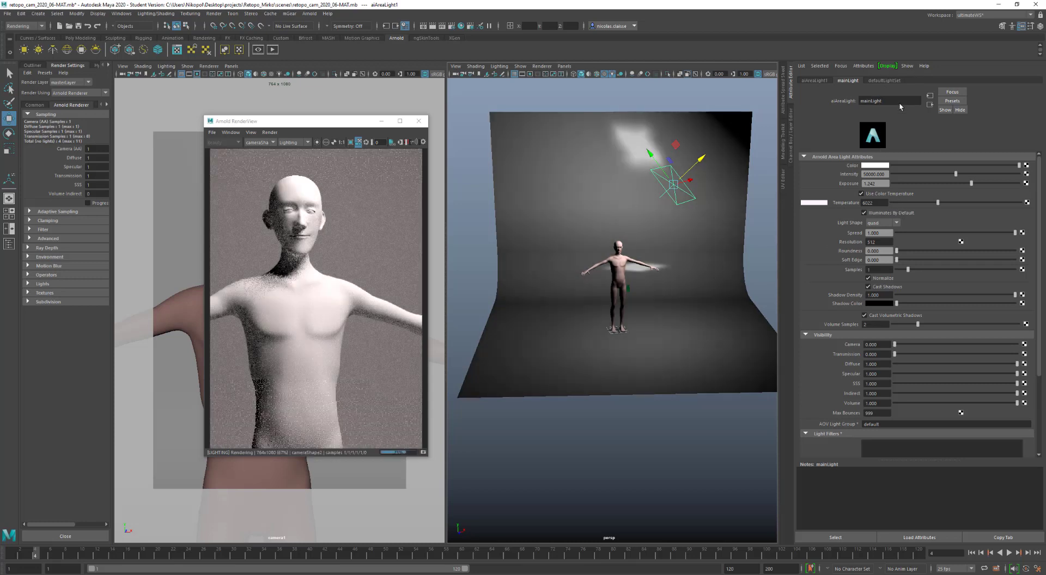
Show the Outliner and select the original light, aiAreaLight1.
left_click(33, 65)
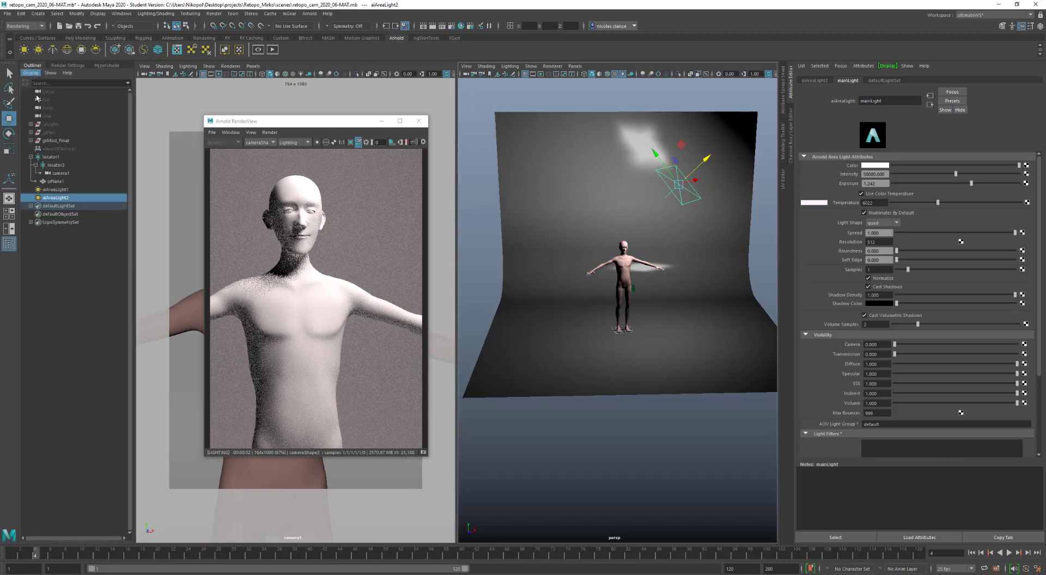
left_click(57, 190)
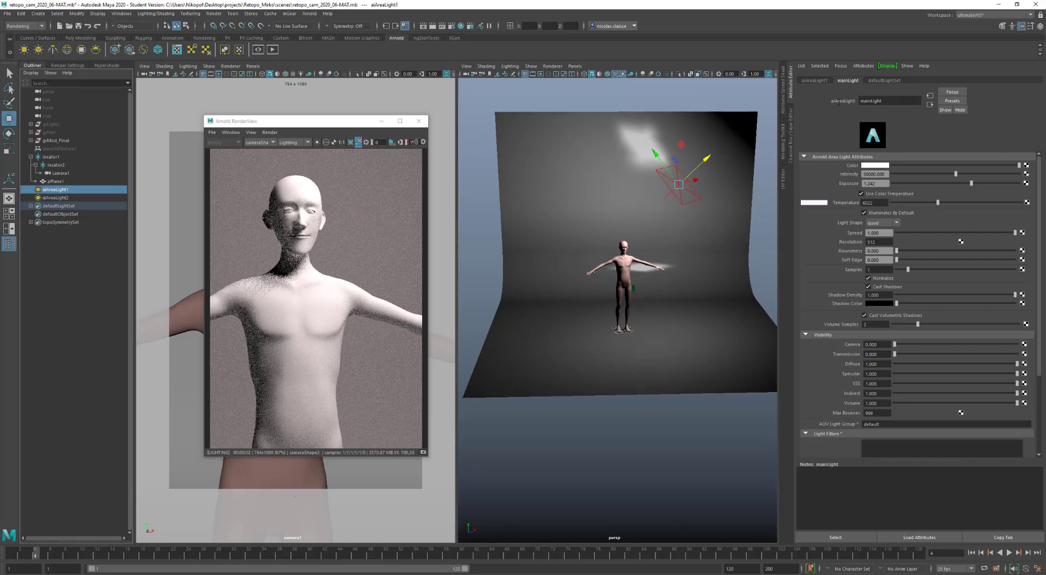
double_click(872, 100)
Undo the light's duplication, shape rename, colour temperature, exposure and last move.
key("ctrl+z")
key("ctrl+z")
key("ctrl+z")
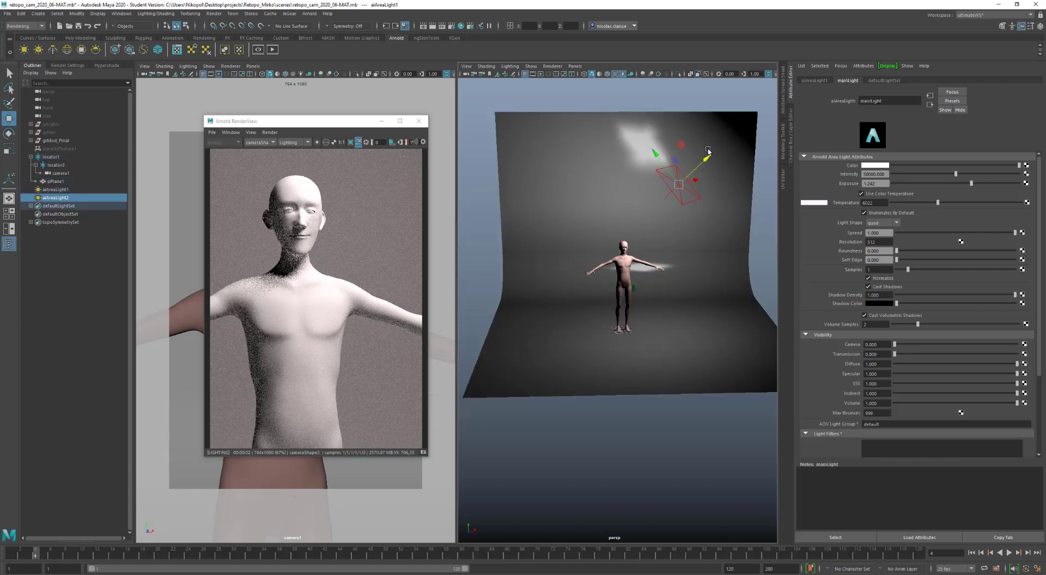
key("ctrl+z")
key("ctrl+z")
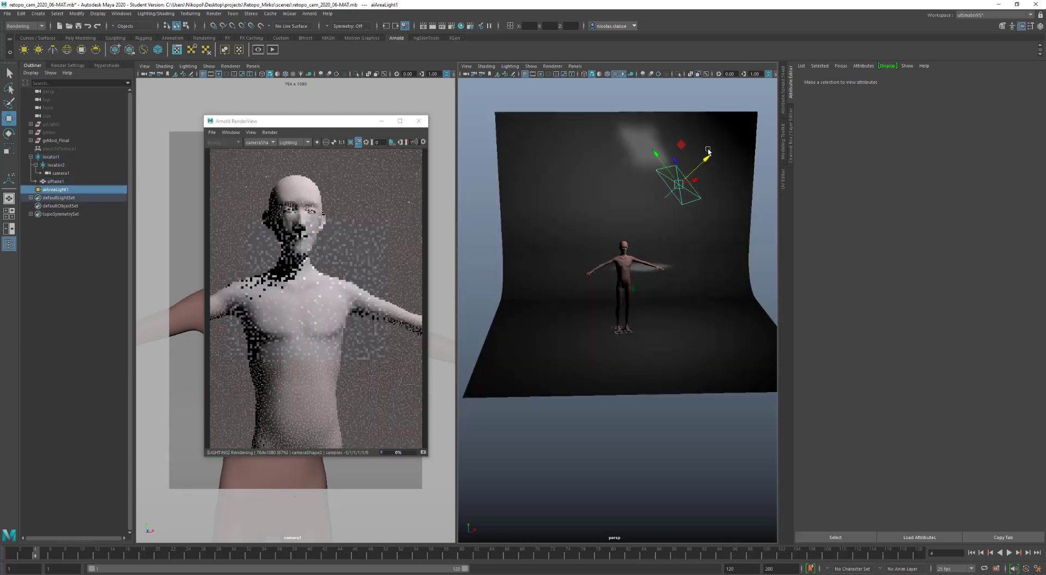
key("ctrl+z")
key("ctrl+z")
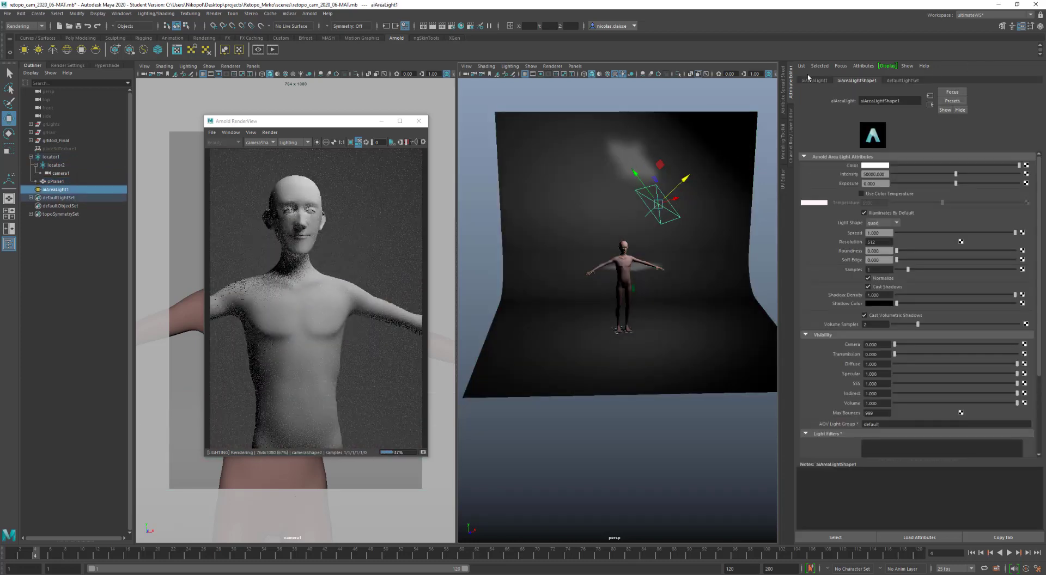
Rename the area light's transform node as mainLight.
left_click(812, 80)
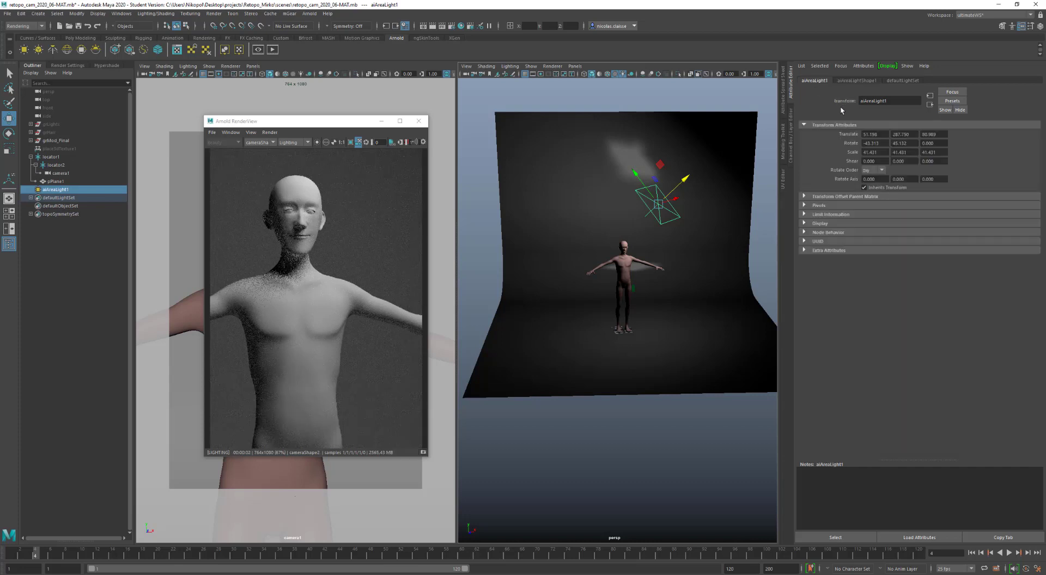
double_click(902, 102)
type("mainLight")
key("Return")
Duplicate mainLight, hide the original and select the copy.
key("ctrl+d")
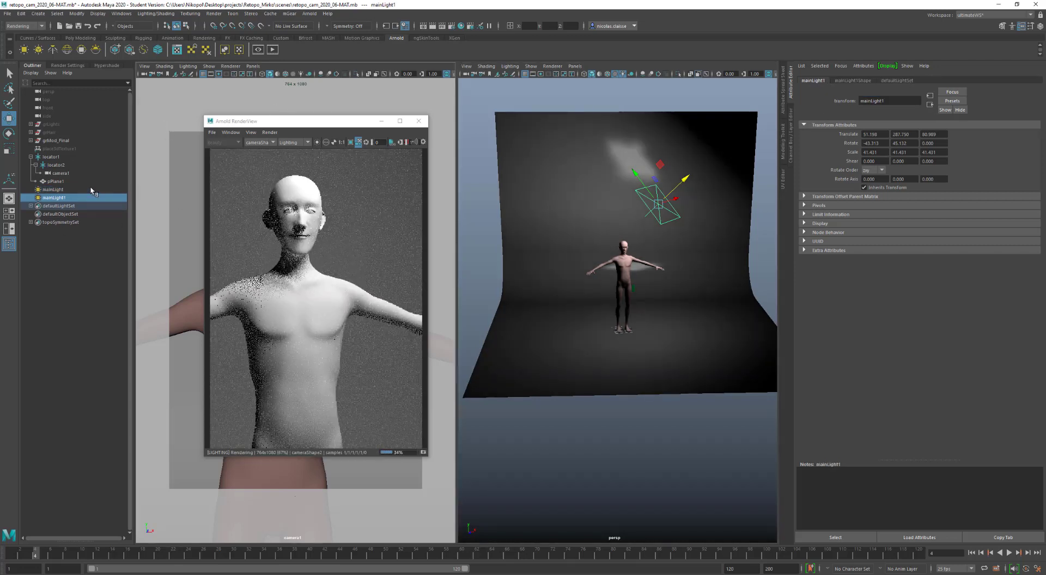
left_click(91, 190)
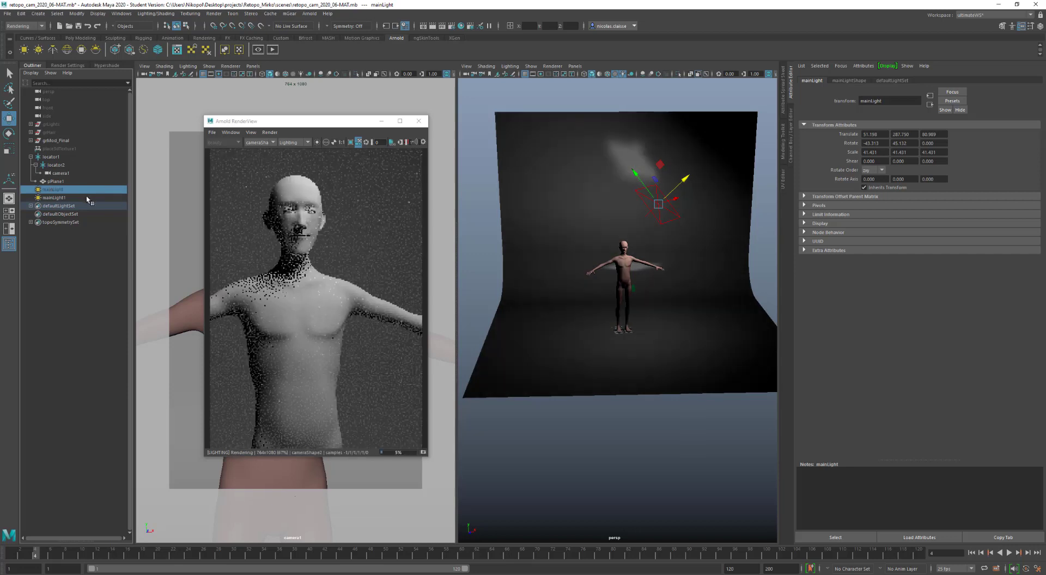
left_click(87, 198)
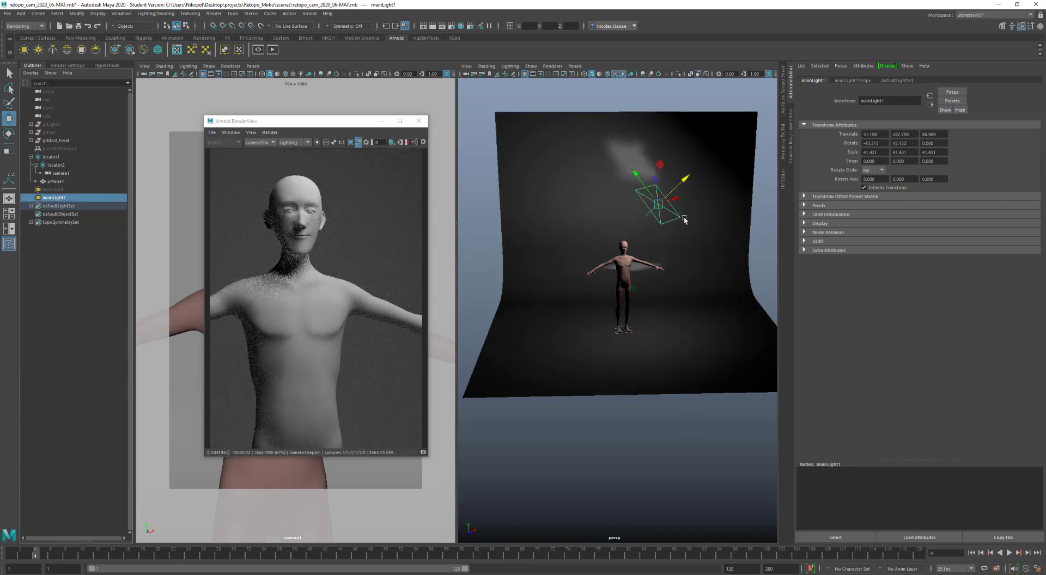
Move mainLight1 to the side of the character, to about -271 in X, and turn it to about -98° in Y to face him.
left_click_drag(685, 217, 519, 220)
key("e")
left_click_drag(528, 177, 518, 248)
key("w")
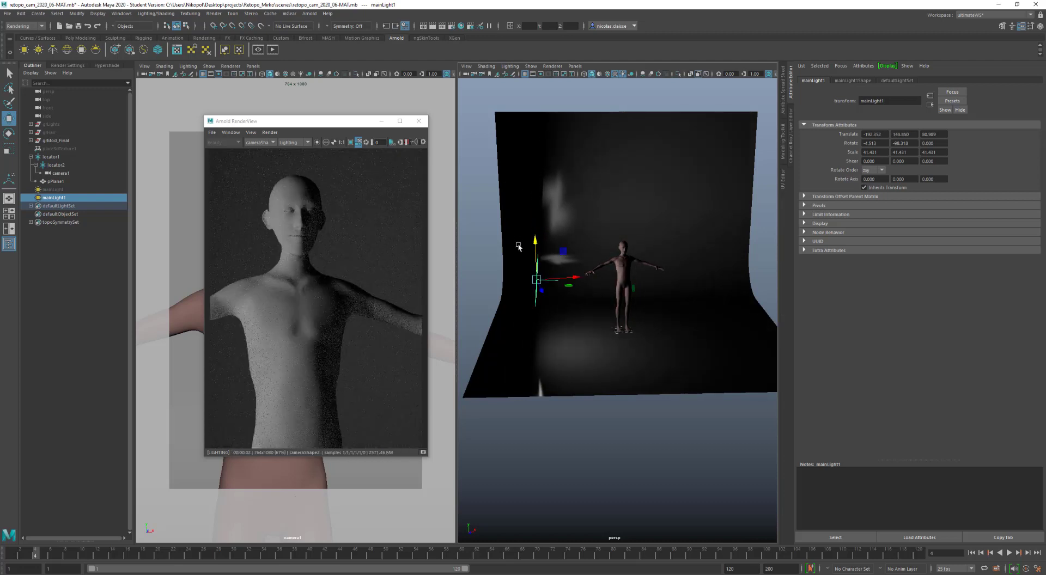
left_click_drag(572, 287, 536, 279)
Enlarge mainLight1 uniformly to a scale of about 107.7 and raise it slightly beside the character.
key("r")
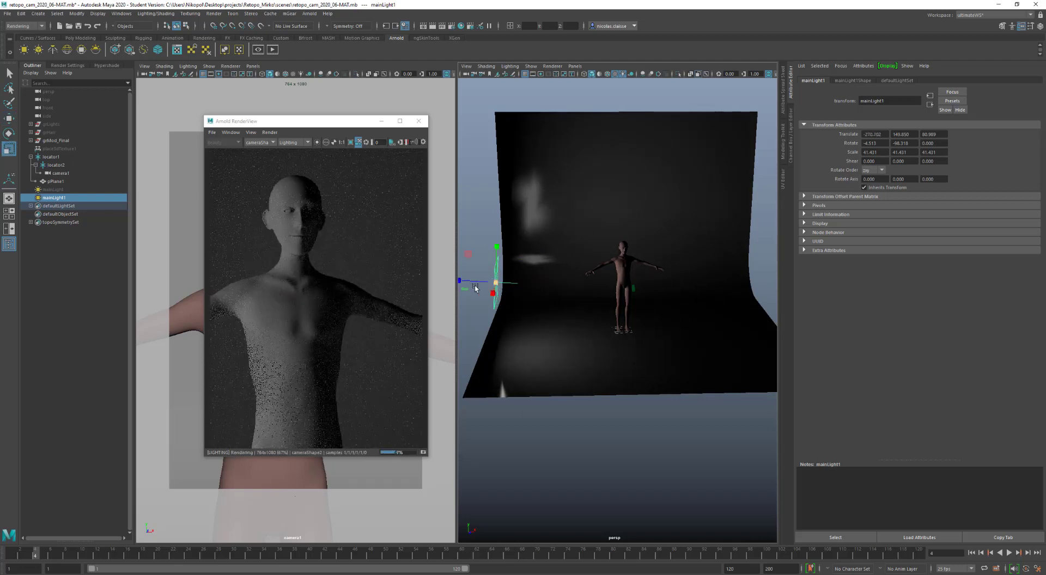
left_click_drag(511, 283, 572, 287)
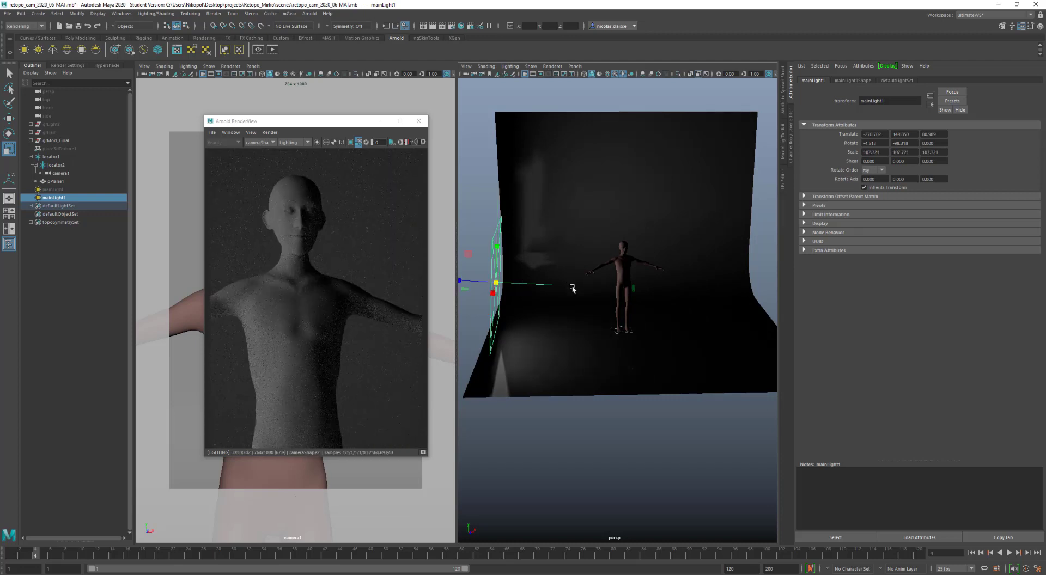
key("w")
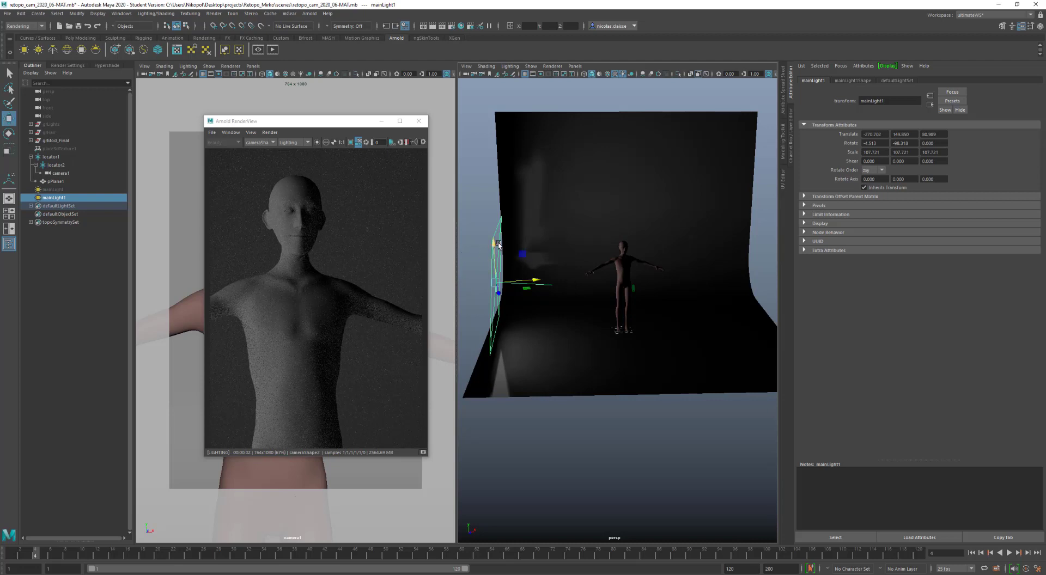
left_click_drag(495, 244, 492, 218)
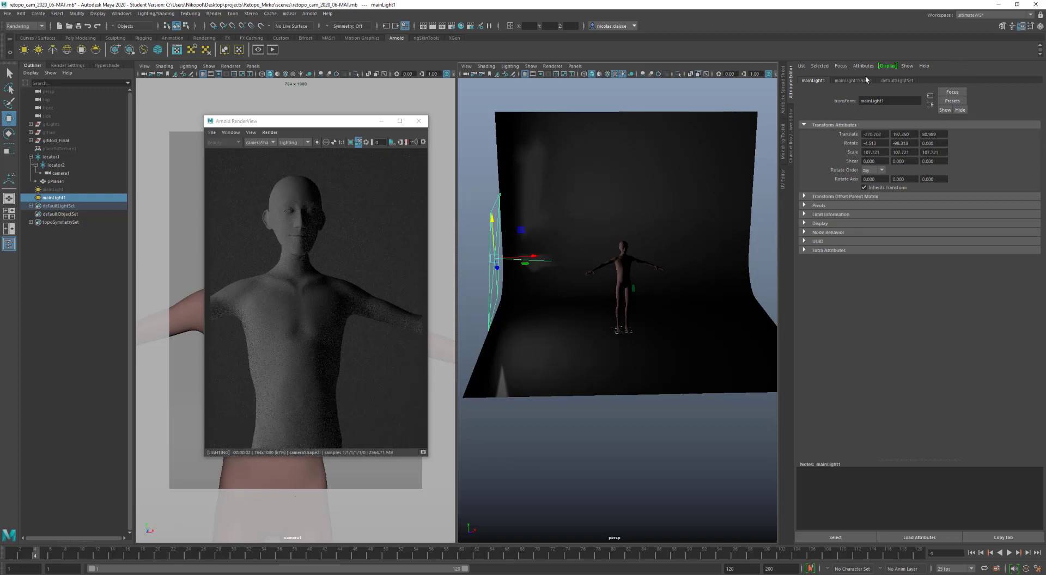
Enable colour temperature on mainLight1Shape and set it to a cooler 7400.
left_click(853, 81)
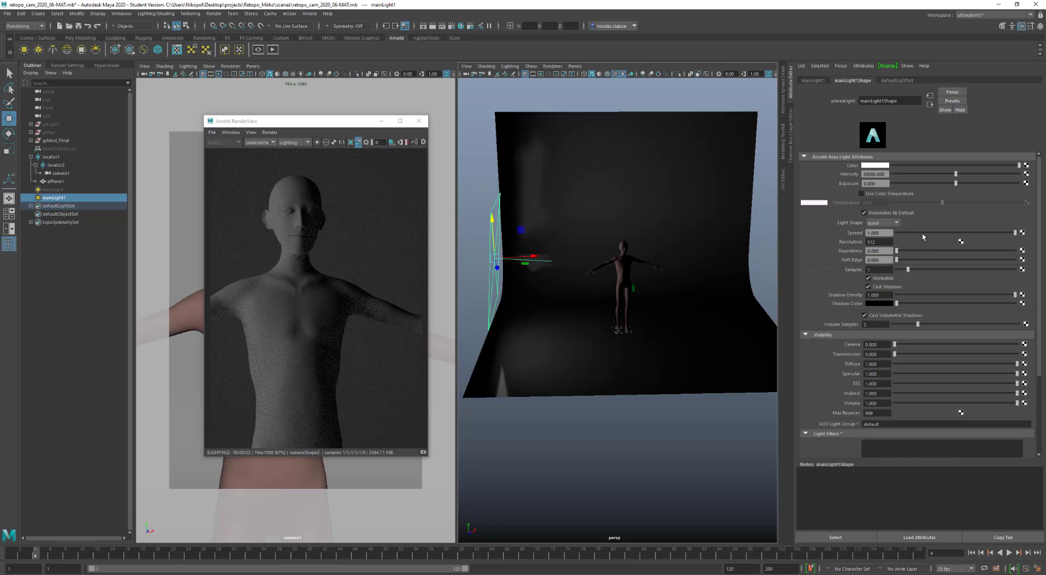
left_click(861, 193)
left_click_drag(942, 203, 950, 204)
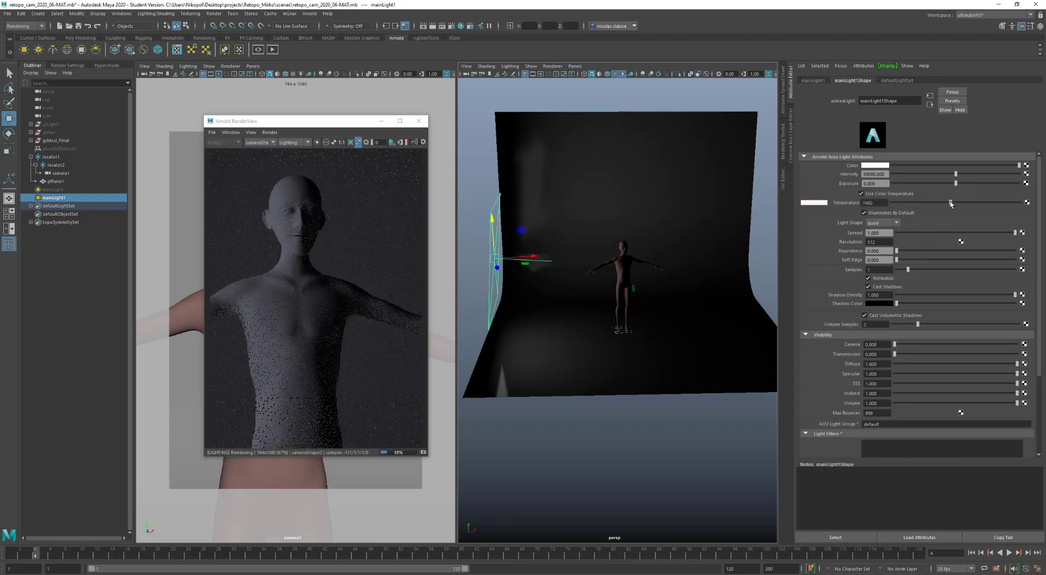
Unhide mainLight, enable its colour temperature and make it slightly warmer than the default.
left_click(80, 190)
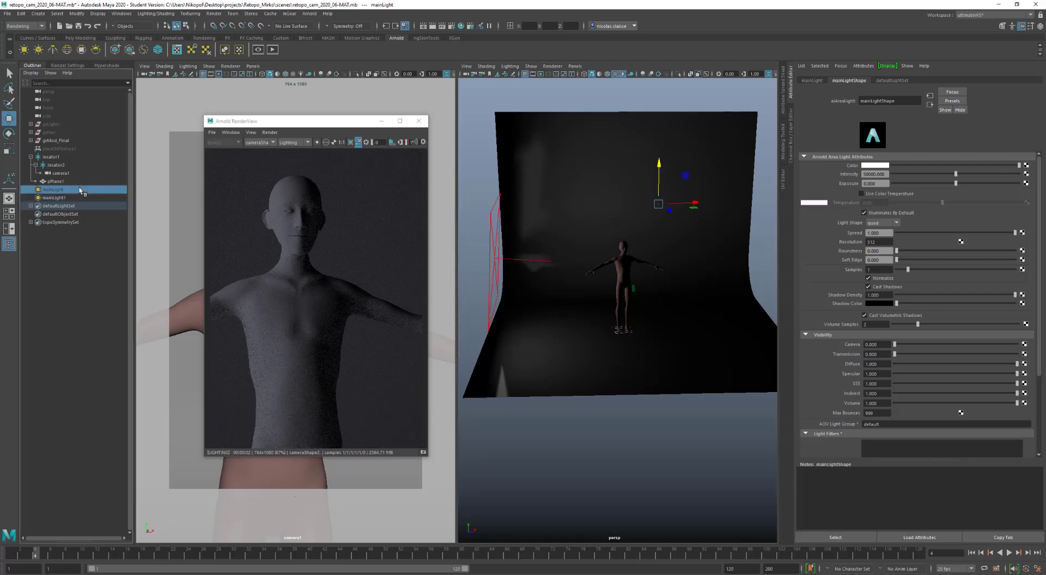
key("shift+h")
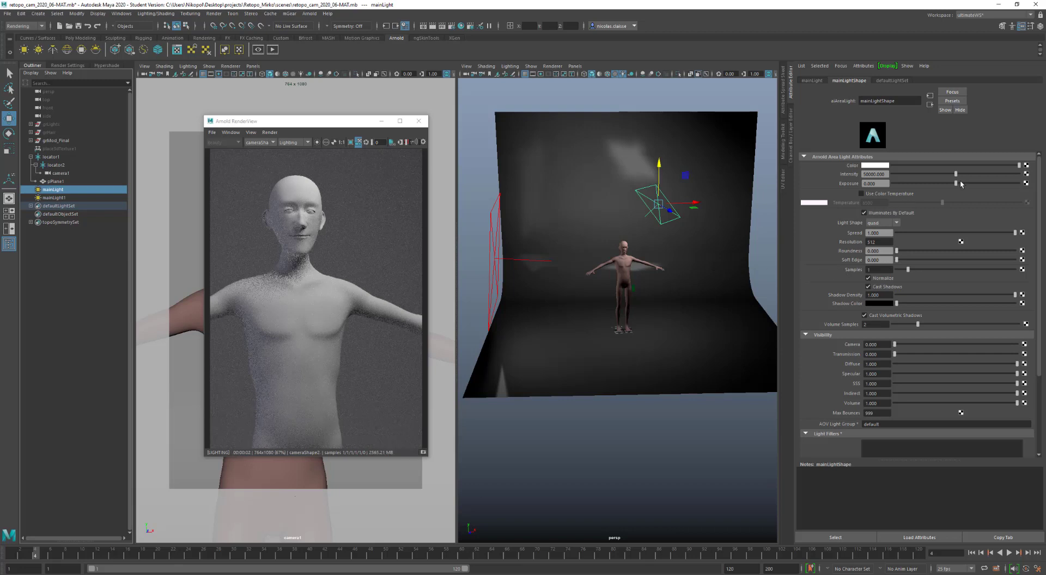
left_click(890, 194)
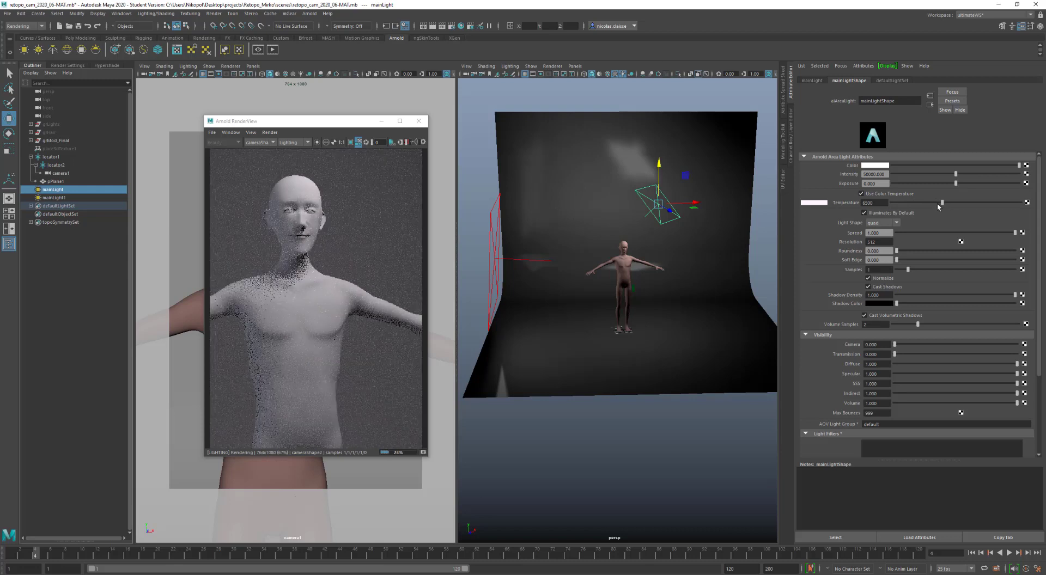
left_click_drag(942, 202, 938, 203)
left_click_drag(938, 205, 938, 206)
Reduce the intensity of the side light mainLight1 to about 43182.
left_click(76, 198)
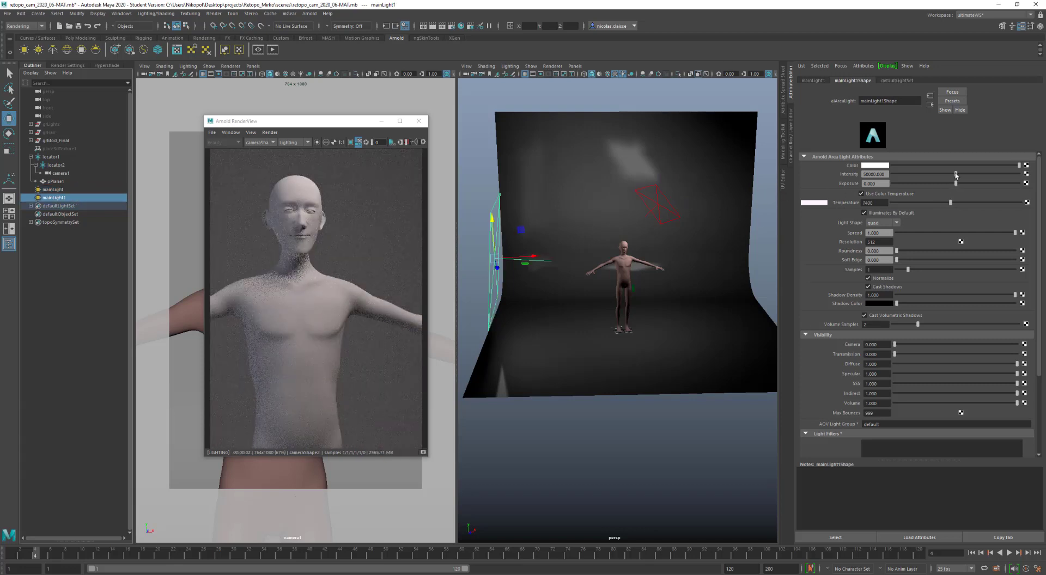
left_click_drag(949, 176, 947, 176)
left_click(947, 176)
left_click_drag(357, 331, 346, 328, "alt")
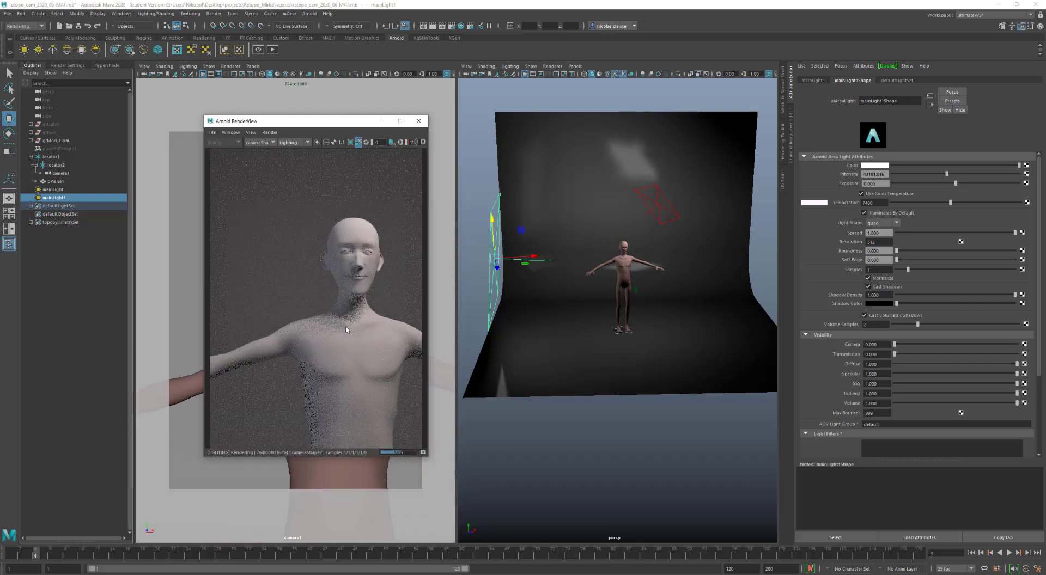
left_click(268, 481)
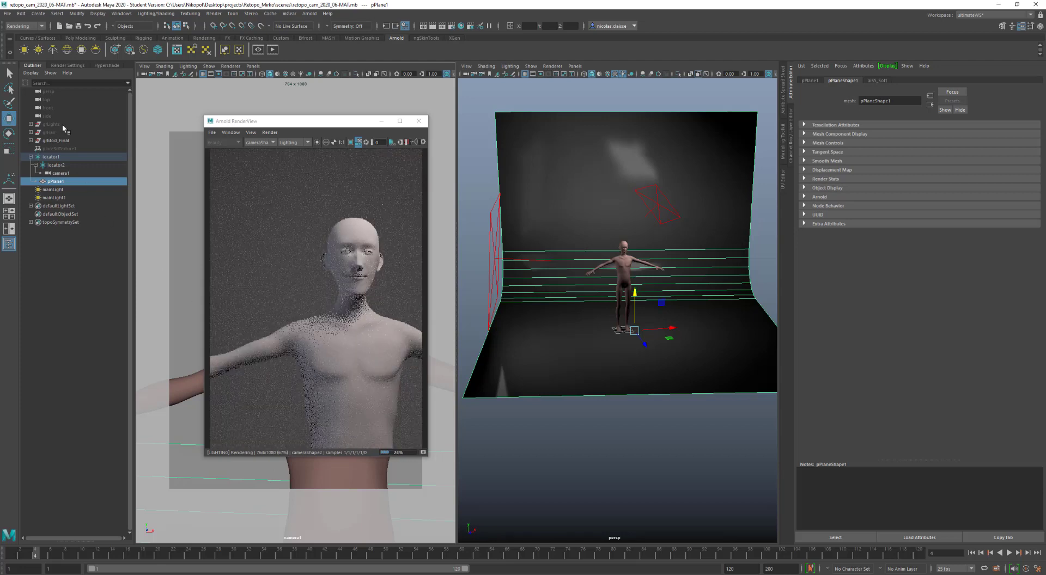
Select camera1 and set its Rotate X and Rotate Z to 0.
left_click(86, 174)
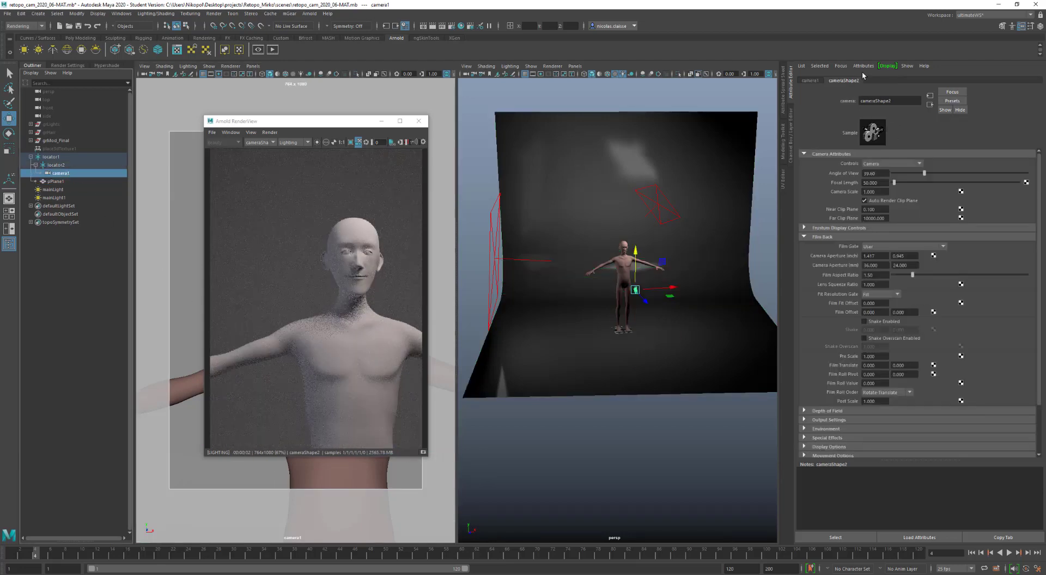
key("ctrl+a")
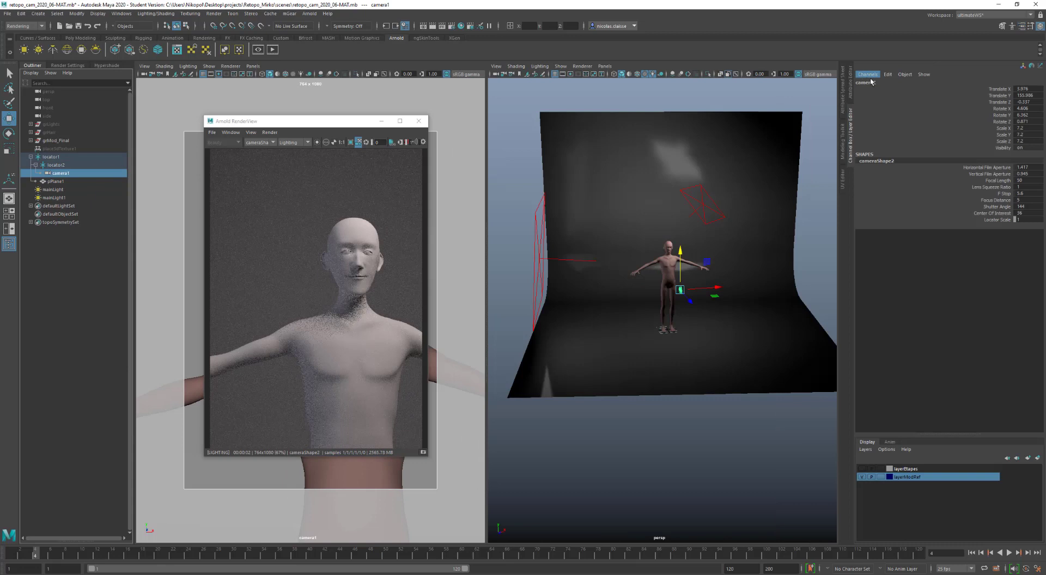
left_click(1035, 108)
double_click(1026, 121)
type("0")
key("Return")
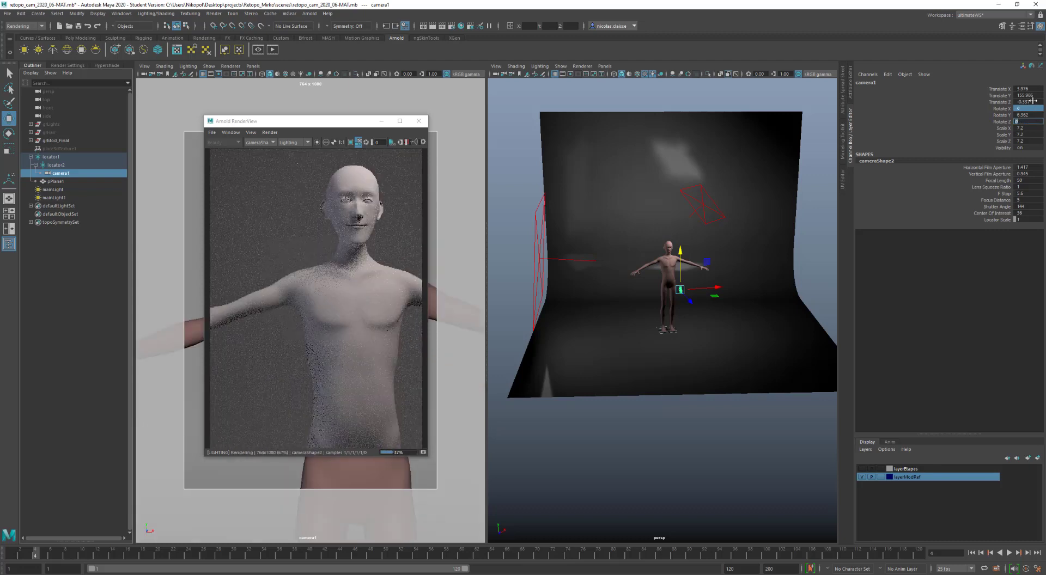
Set camera1's Translate X, Translate Z and Rotate Y to 0 to restore the frontal framing.
left_click(1033, 101)
left_click(1035, 88, "ctrl")
type("0")
key("Return")
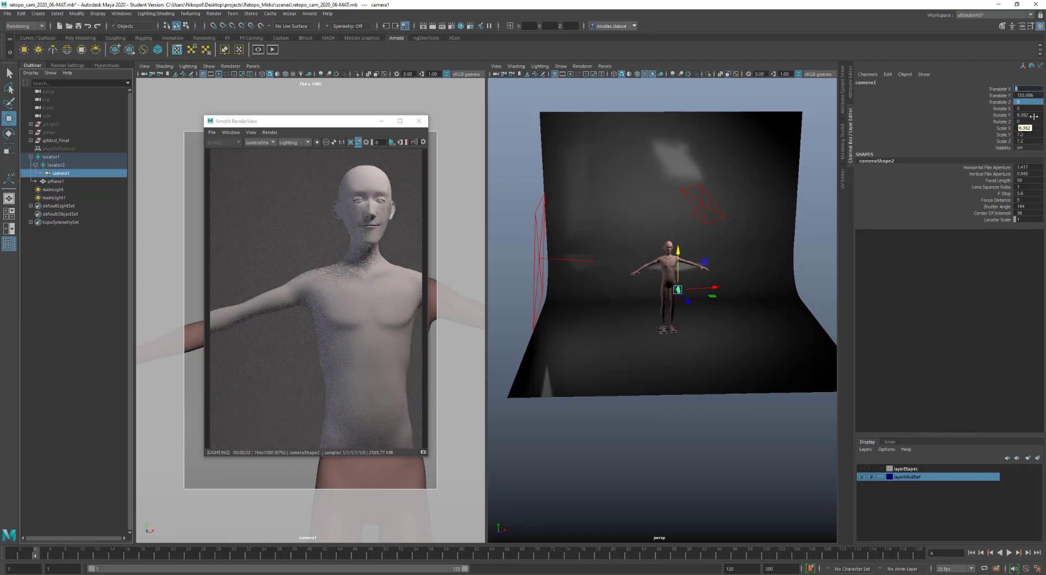
double_click(1034, 117)
type("0")
key("Return")
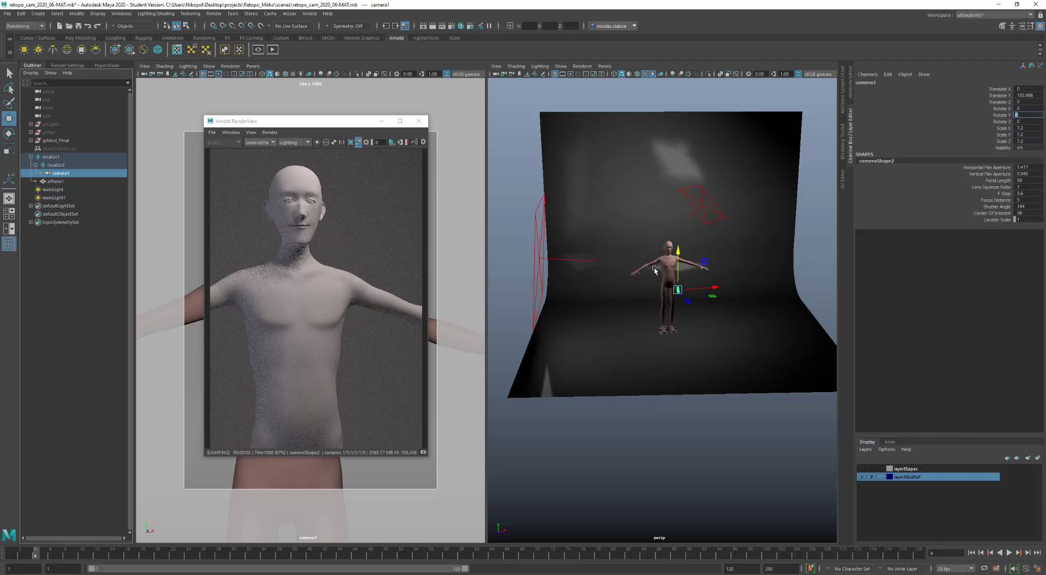
Duplicate mainLight and rename the existing side light, mainLight1, as fillLight.
left_click(690, 206)
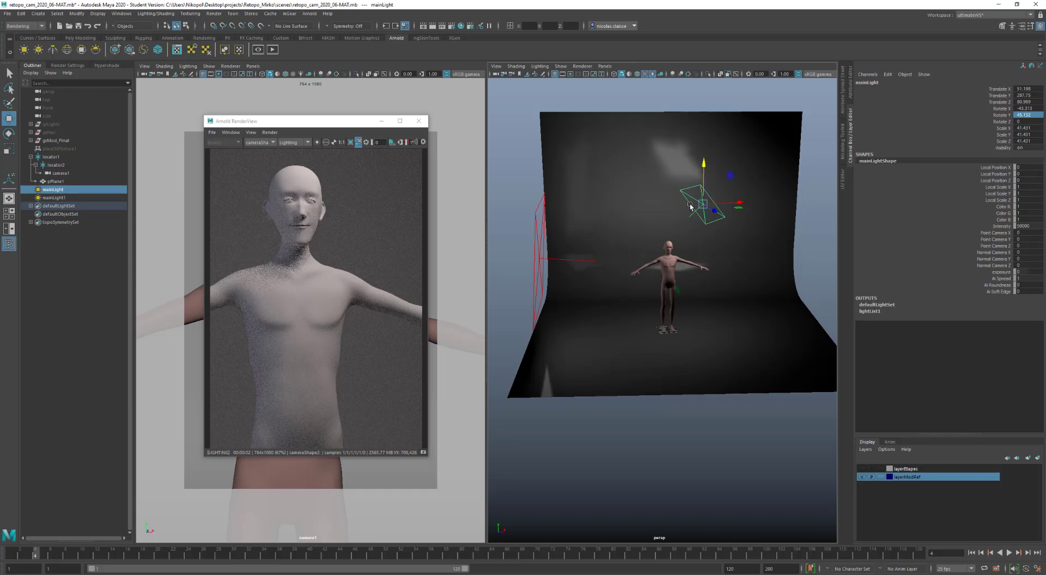
key("ctrl+d")
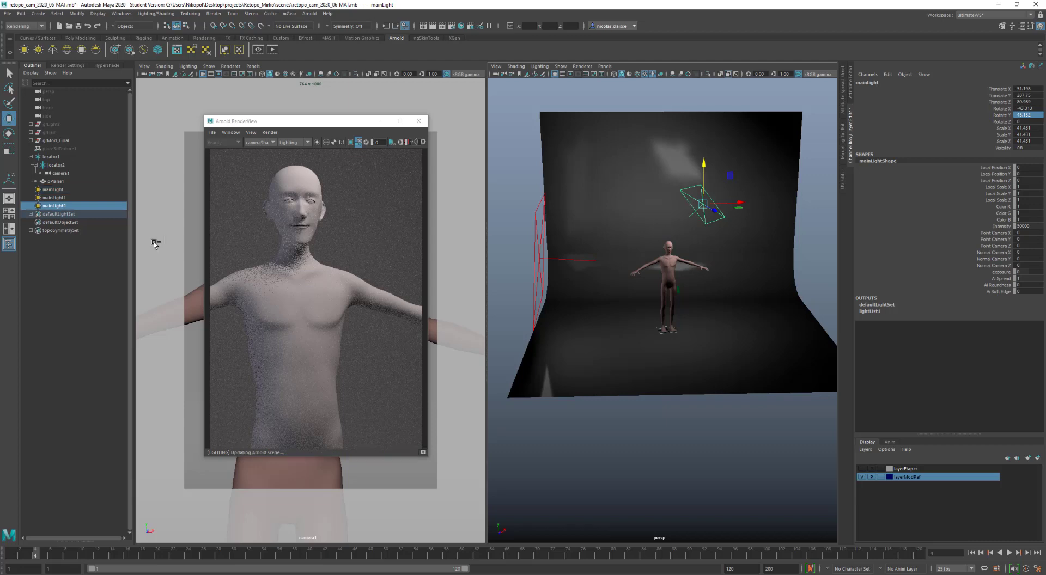
double_click(54, 198)
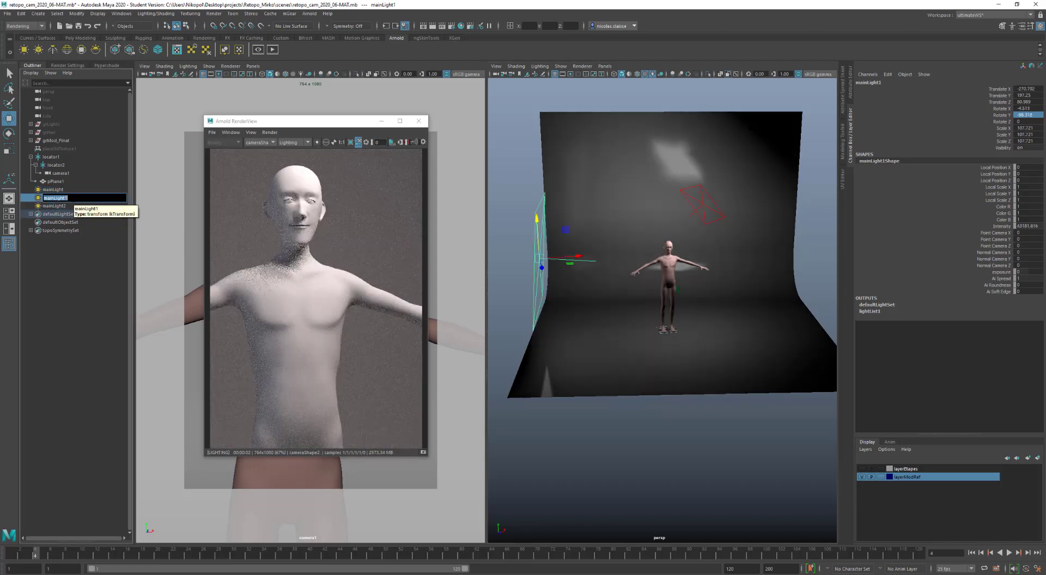
type("fillLight")
key("Return")
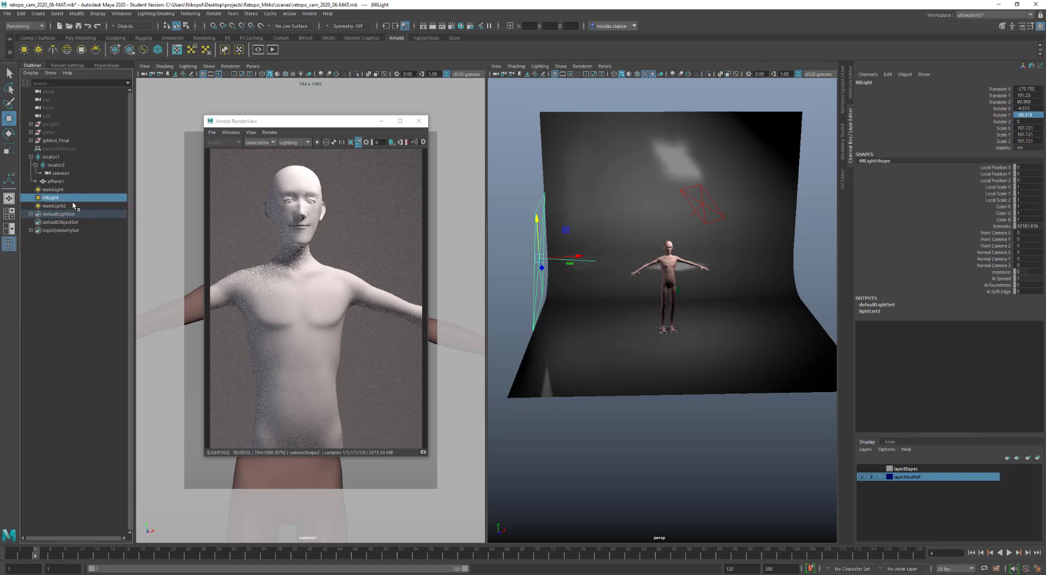
Rename the new light copy, mainLight2, as backlight.
double_click(60, 206)
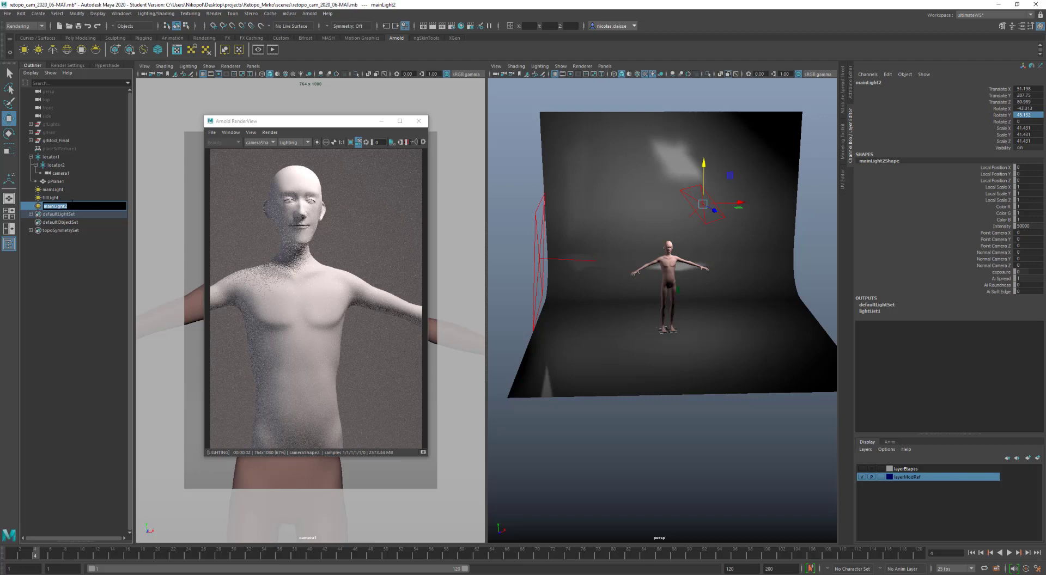
type("backl")
key("Return")
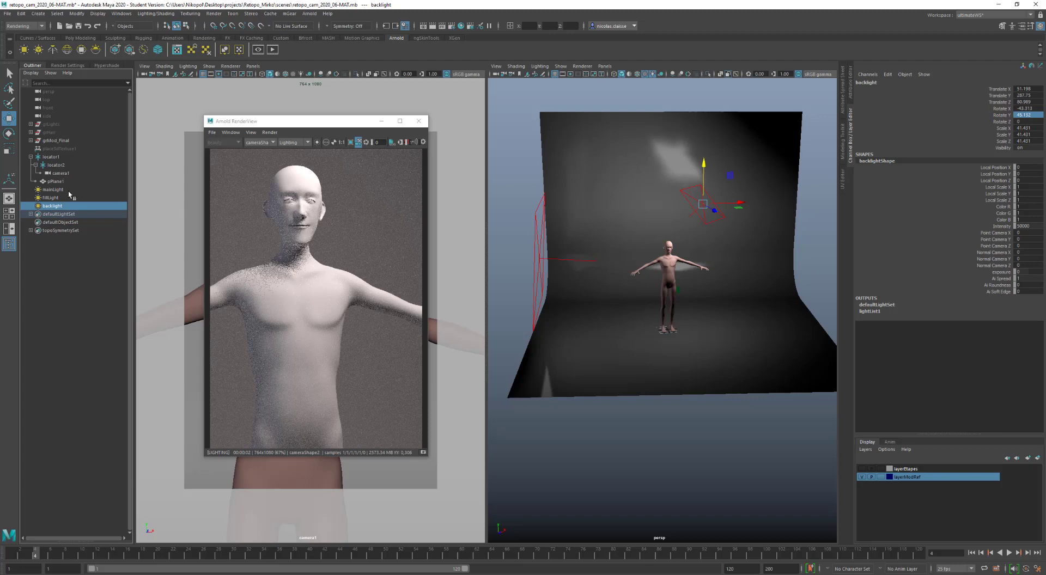
Hide mainLight and fillLight, and select backlight to work on it alone.
left_click(53, 190)
left_click(51, 198, "shift")
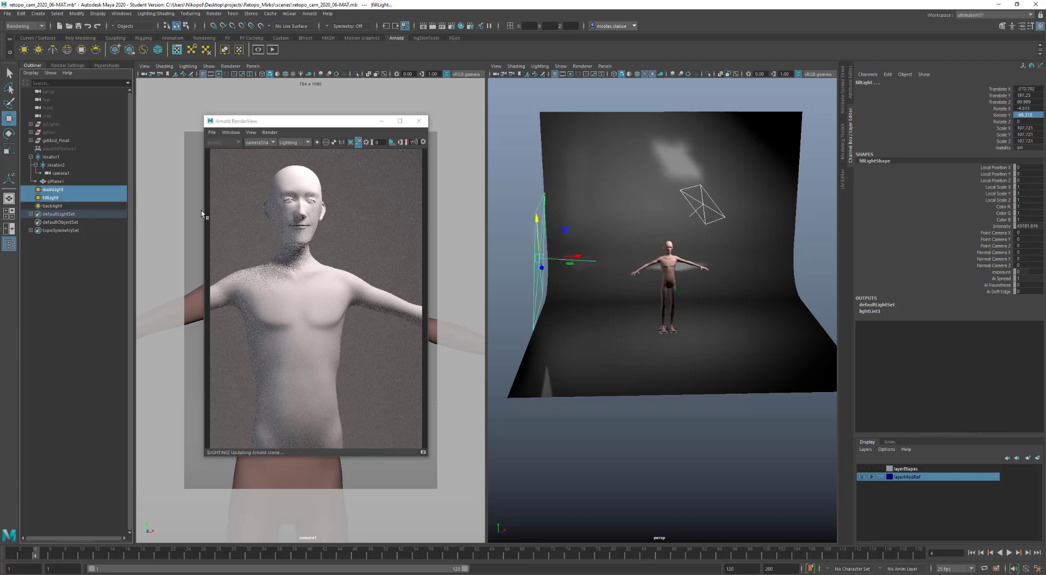
key("ctrl+h")
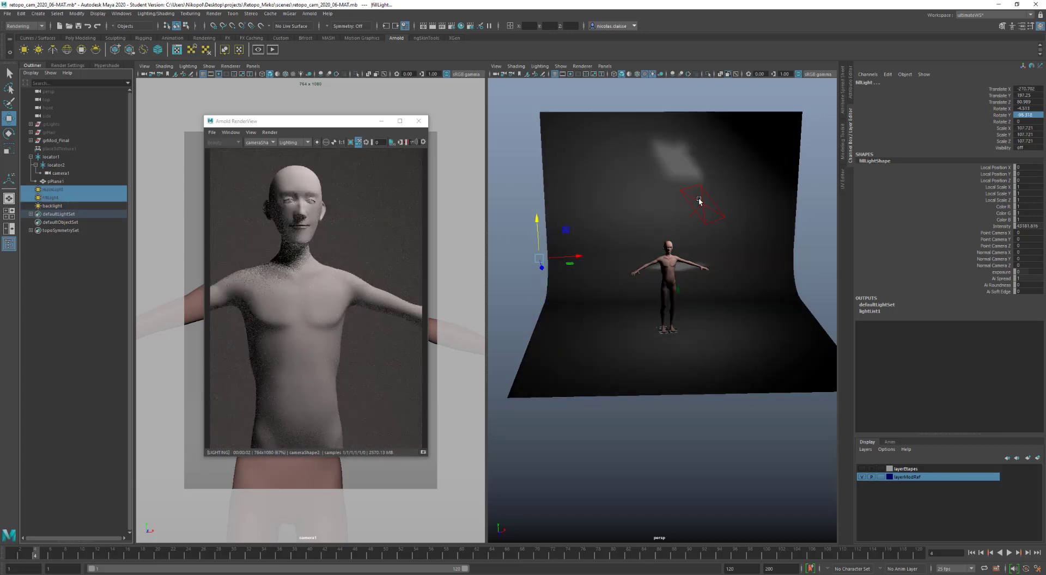
left_click(60, 207)
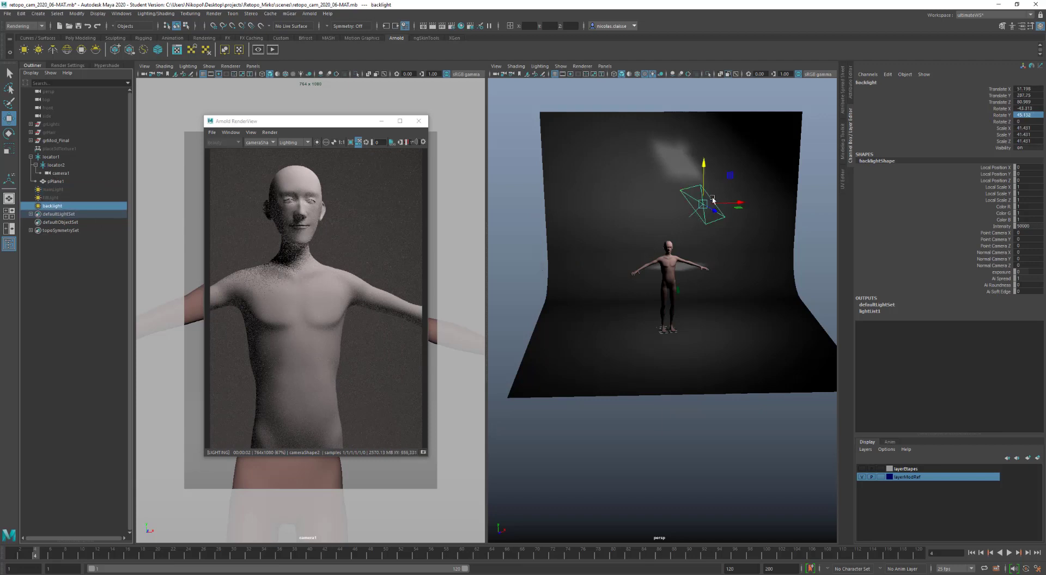
Move backlight above and behind the character, to about -115 in Z, and turn it to about 180° in Y to face his back.
left_click_drag(702, 212, 698, 255, "alt")
left_click_drag(706, 294, 663, 183)
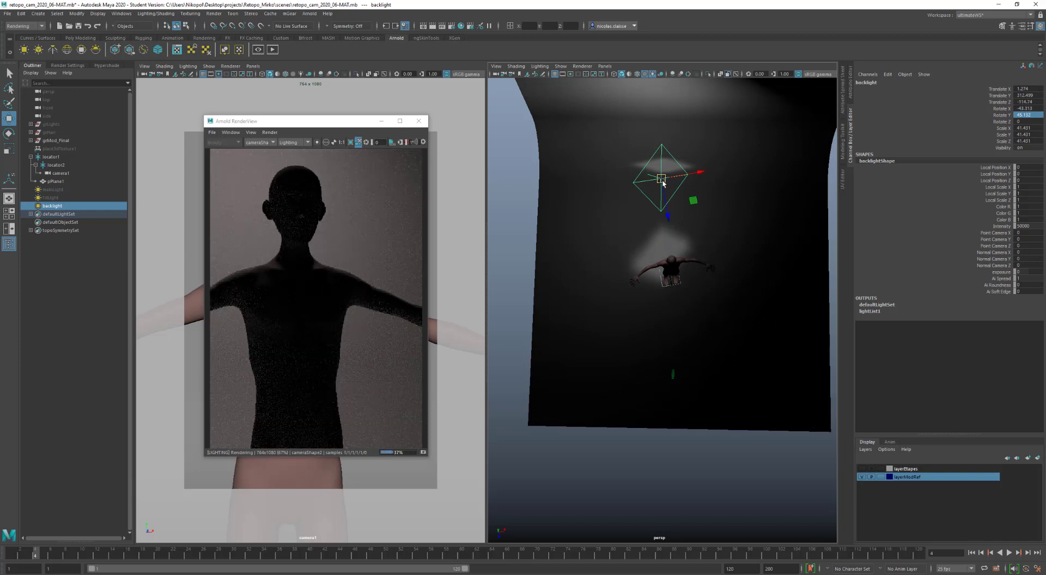
key("e")
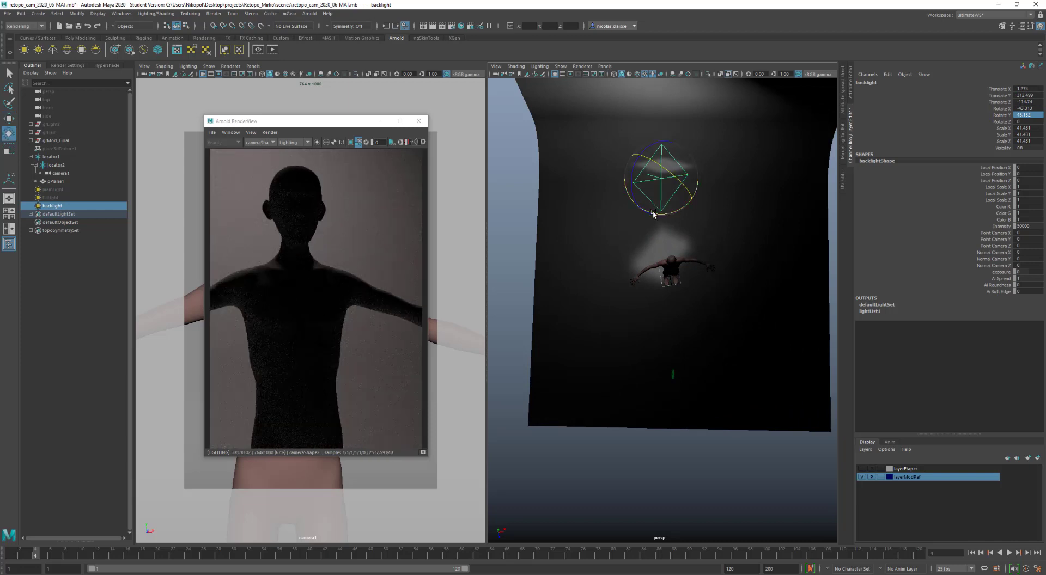
left_click_drag(660, 213, 707, 146)
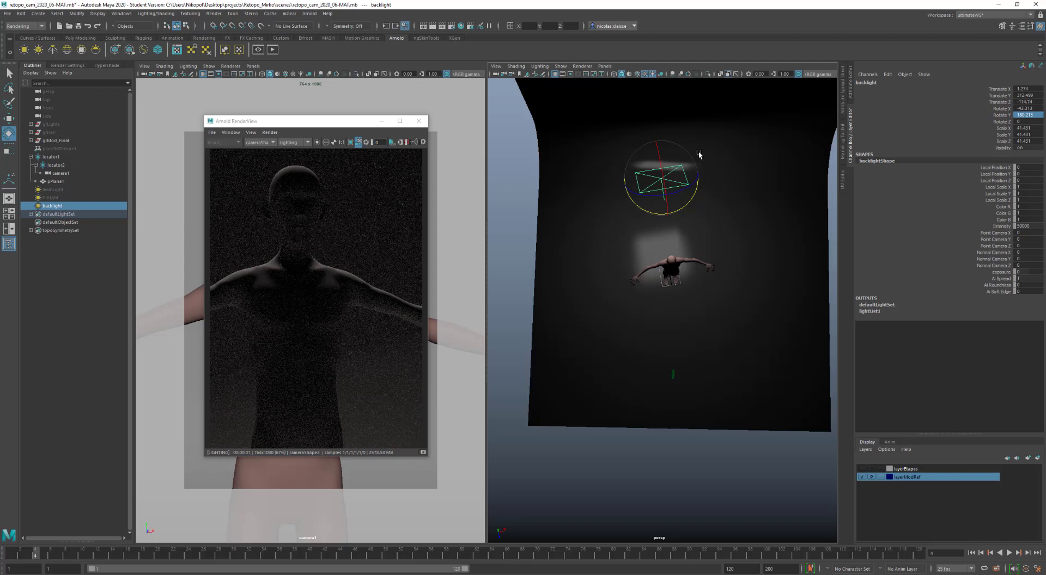
key("w")
left_click_drag(696, 176, 691, 176)
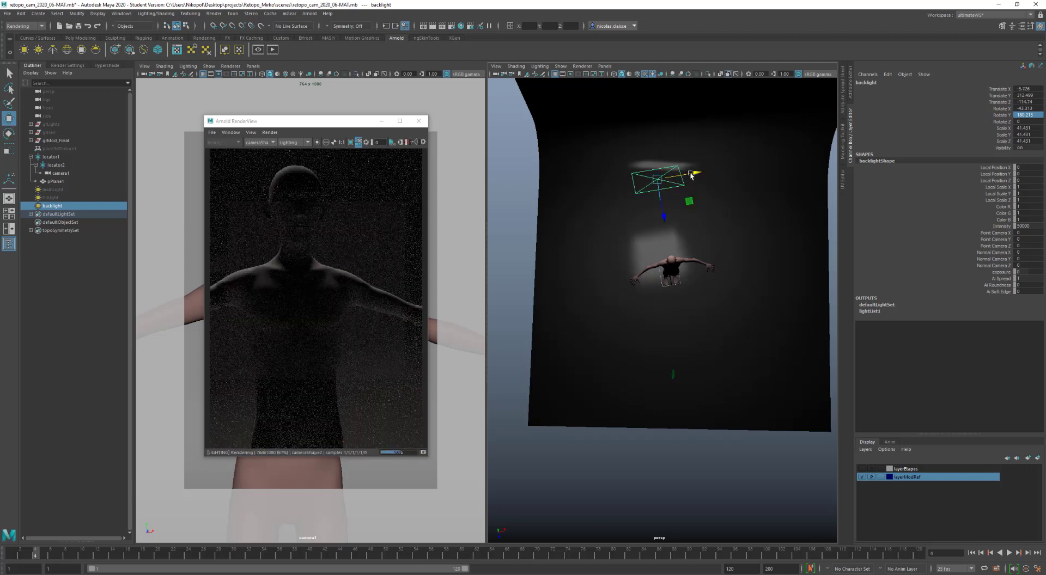
Enlarge backlight uniformly to a scale of about 66.3 and lessen its downward tilt to about -21° in Rotate X.
key("r")
left_click_drag(657, 177, 676, 181)
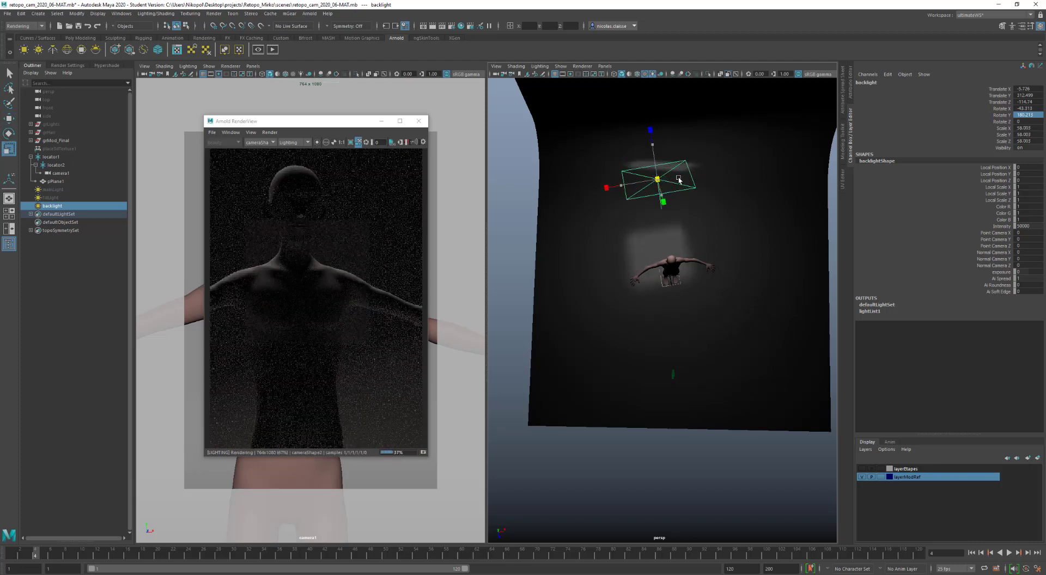
middle_click_drag(681, 178, 685, 179)
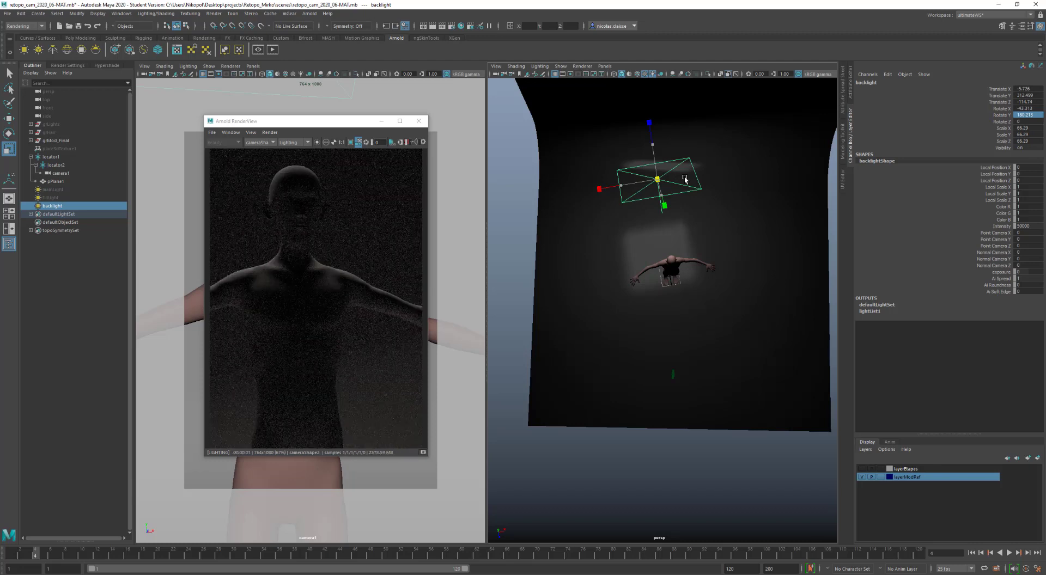
key("w")
key("e")
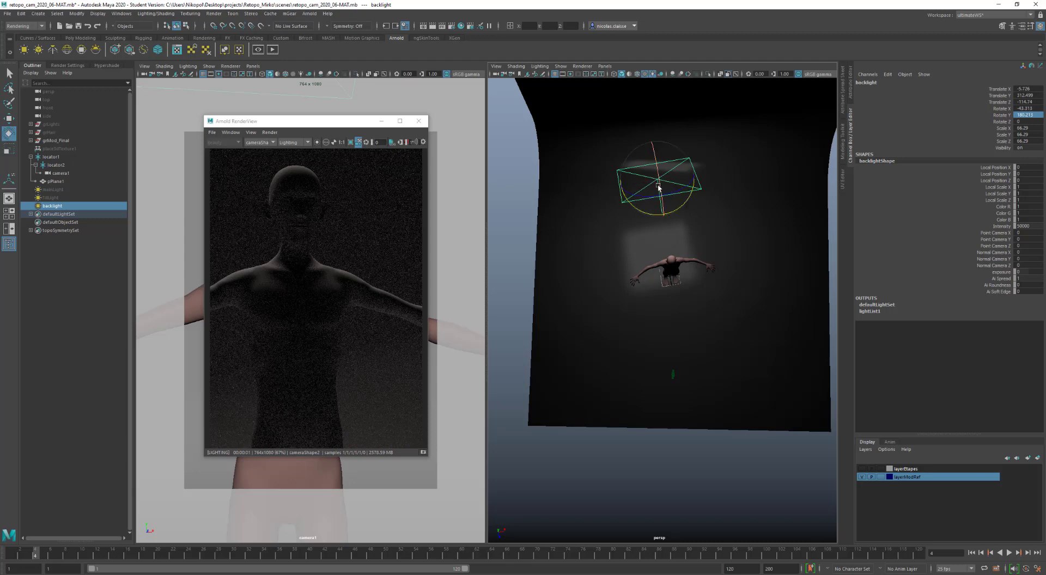
left_click_drag(661, 185, 656, 169)
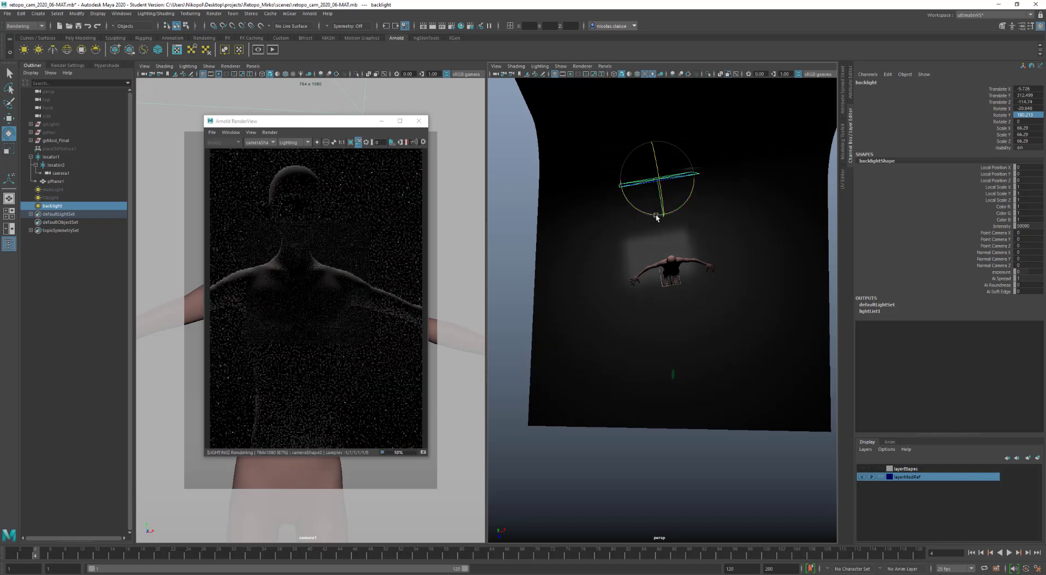
Move backlight farther behind the character, to about -140 in Z, and warm its colour temperature to about 4911.
key("w")
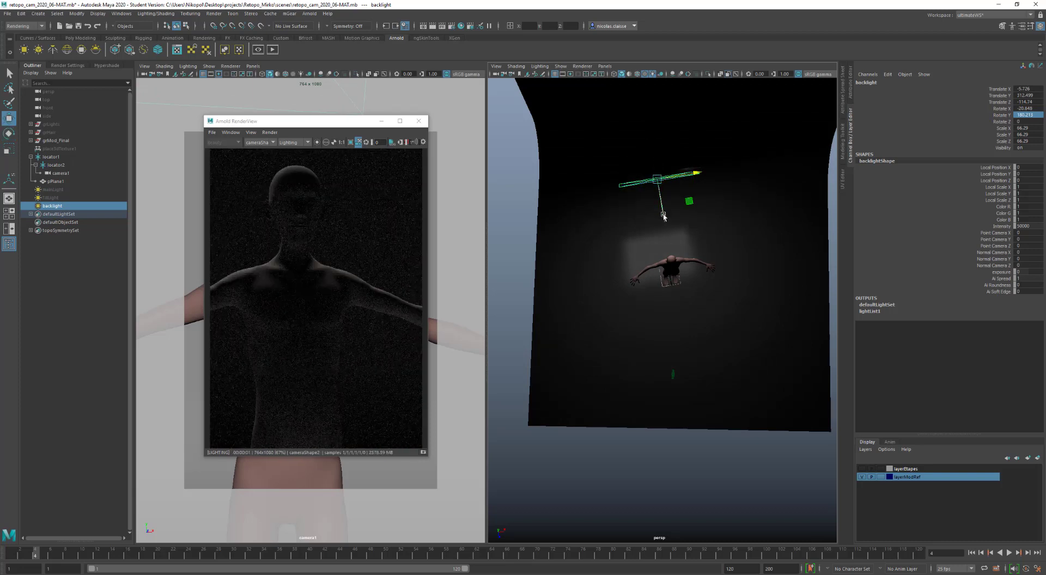
left_click_drag(662, 212, 660, 204)
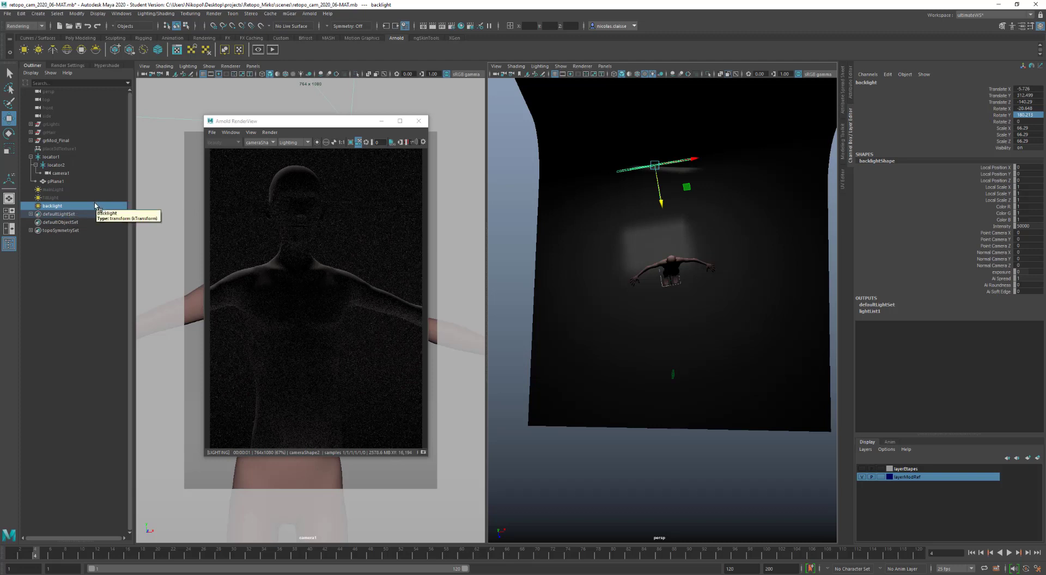
left_click(851, 83)
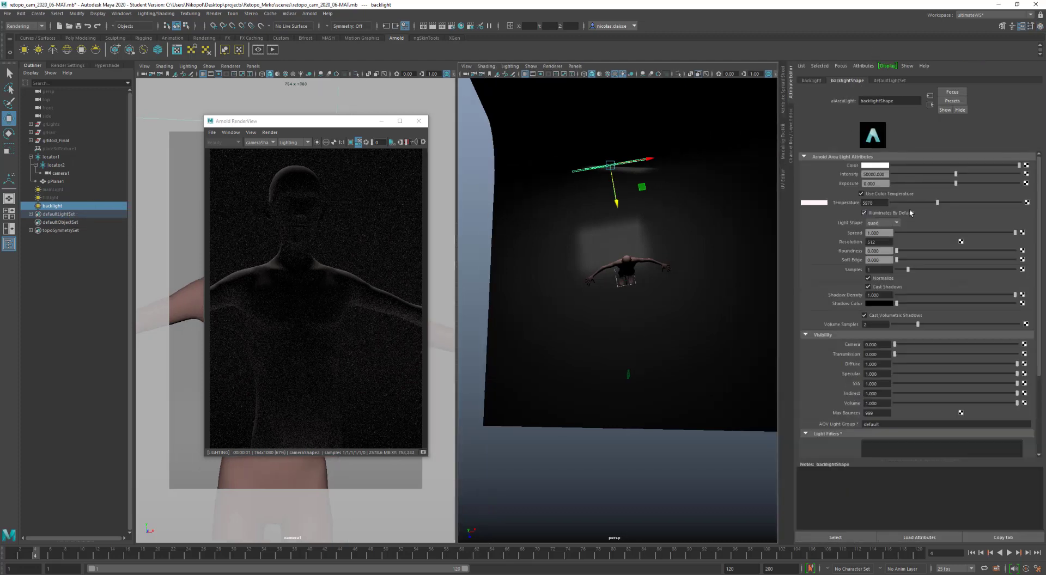
left_click_drag(937, 204, 924, 205)
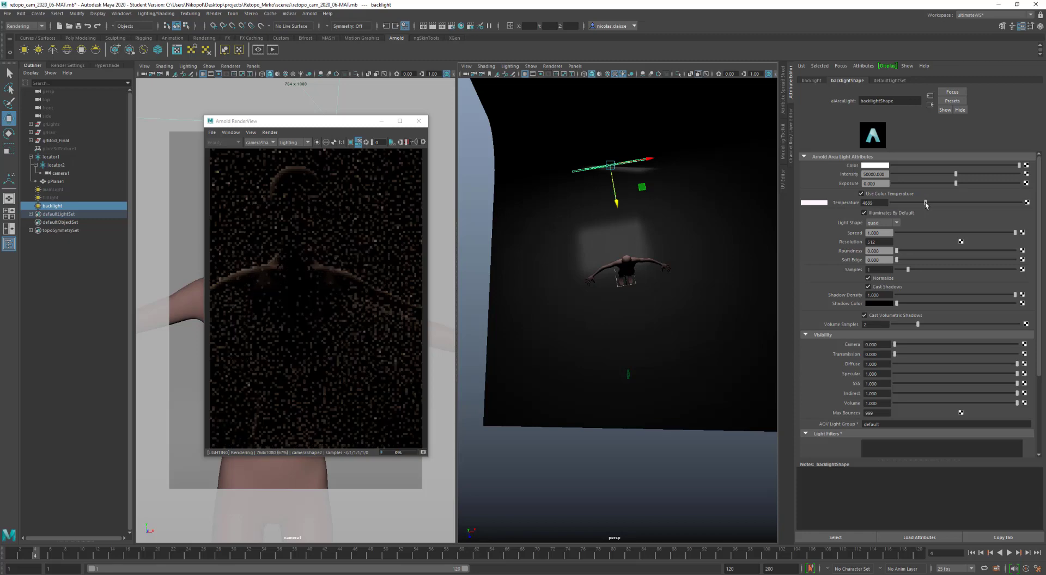
Unhide mainLight and fillLight so all three lights contribute to the render.
left_click(60, 197)
left_click(63, 190, "ctrl")
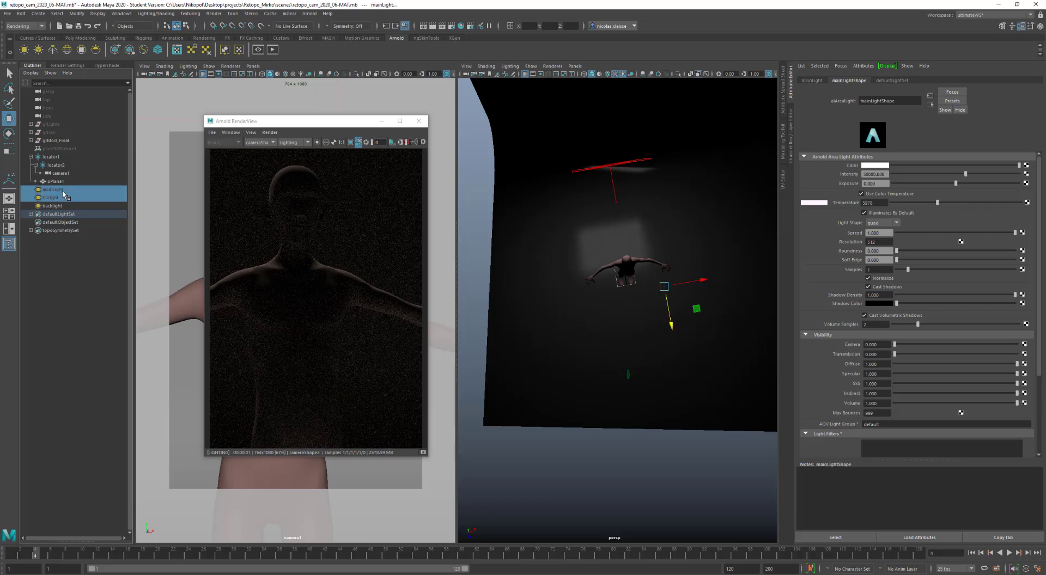
key("shift+h")
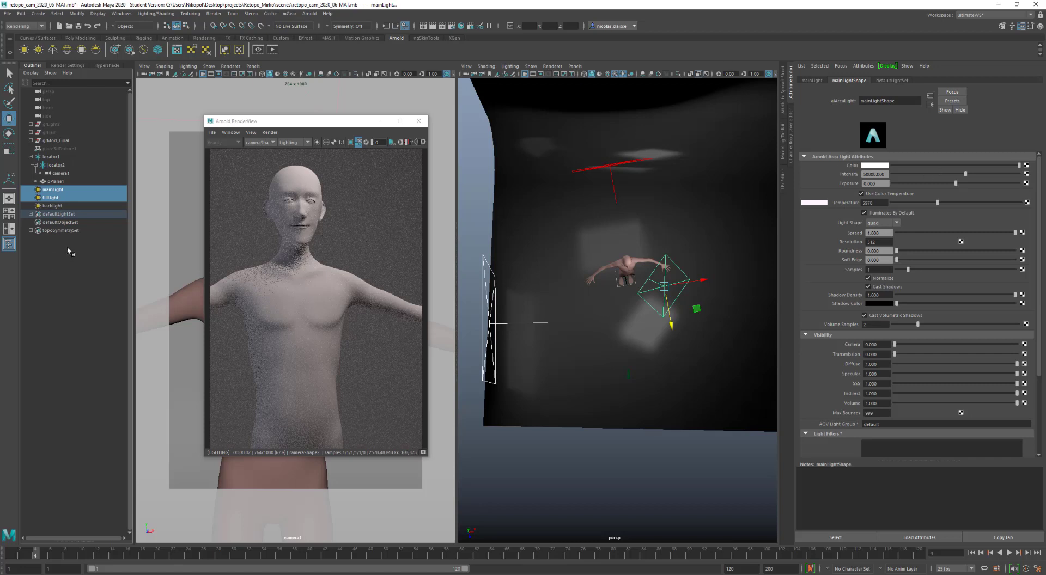
Raise backlight's intensity to about 68,540.
left_click(52, 206)
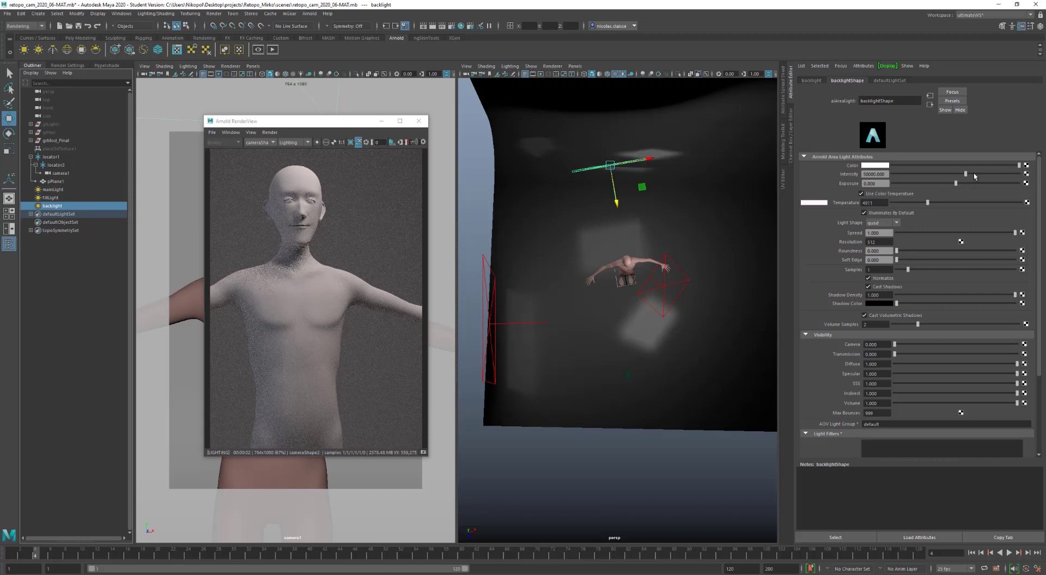
left_click_drag(975, 176, 994, 175)
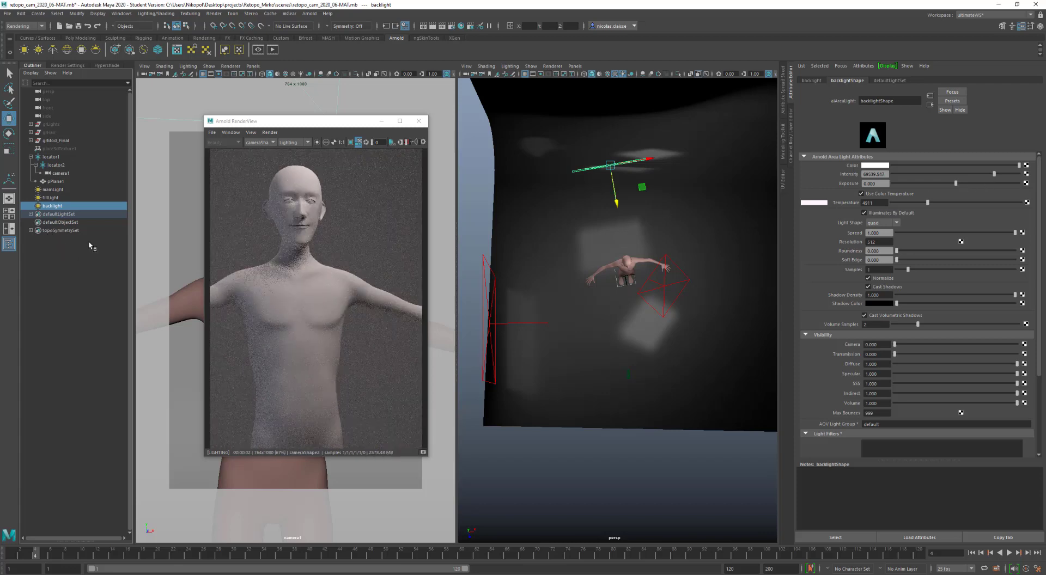
left_click(301, 143)
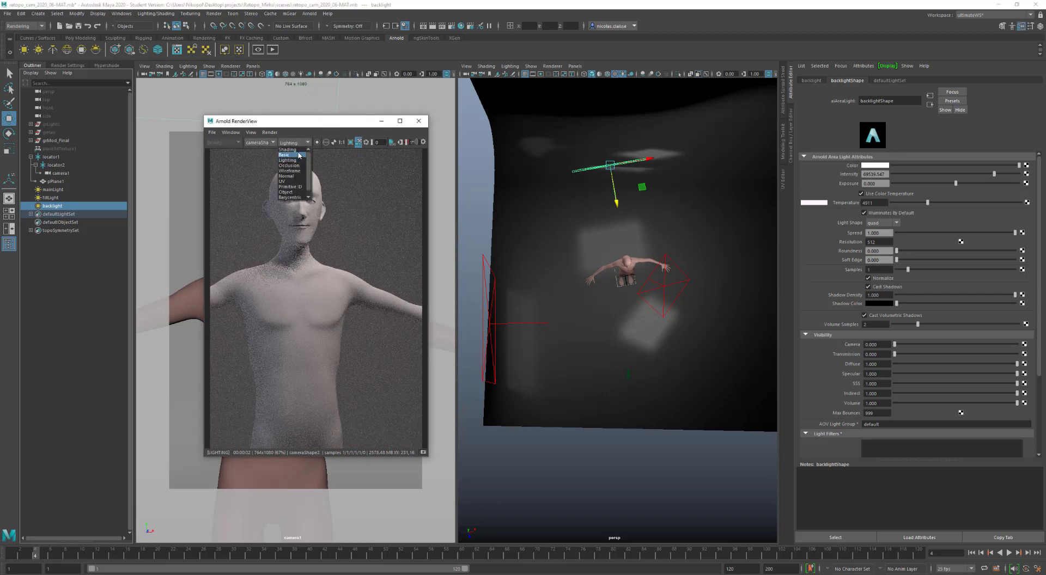
left_click(299, 142)
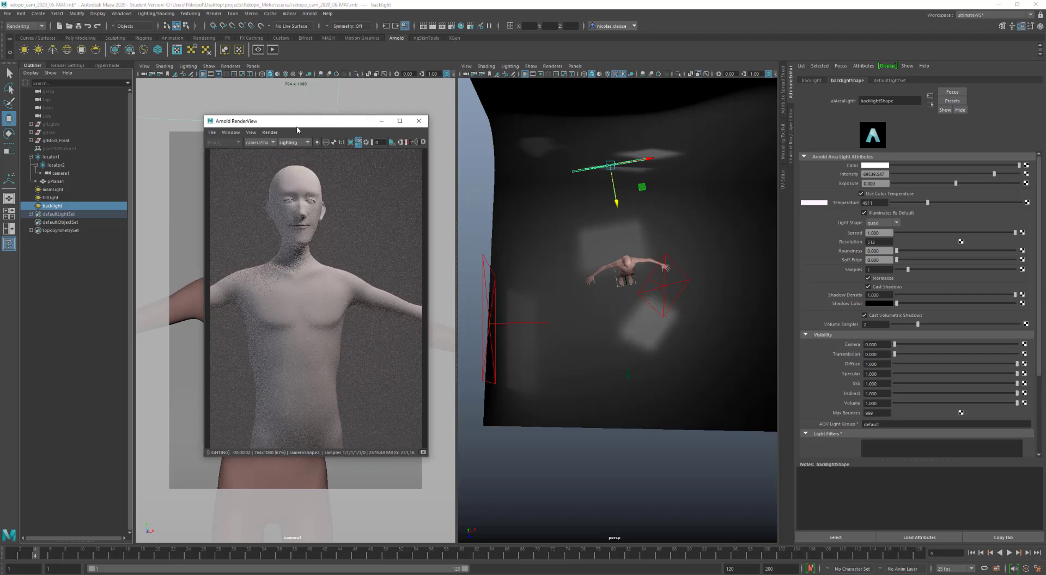
Lower fillLight's exposure to about -1.37 to deepen the shadow side of the character.
left_click(64, 198)
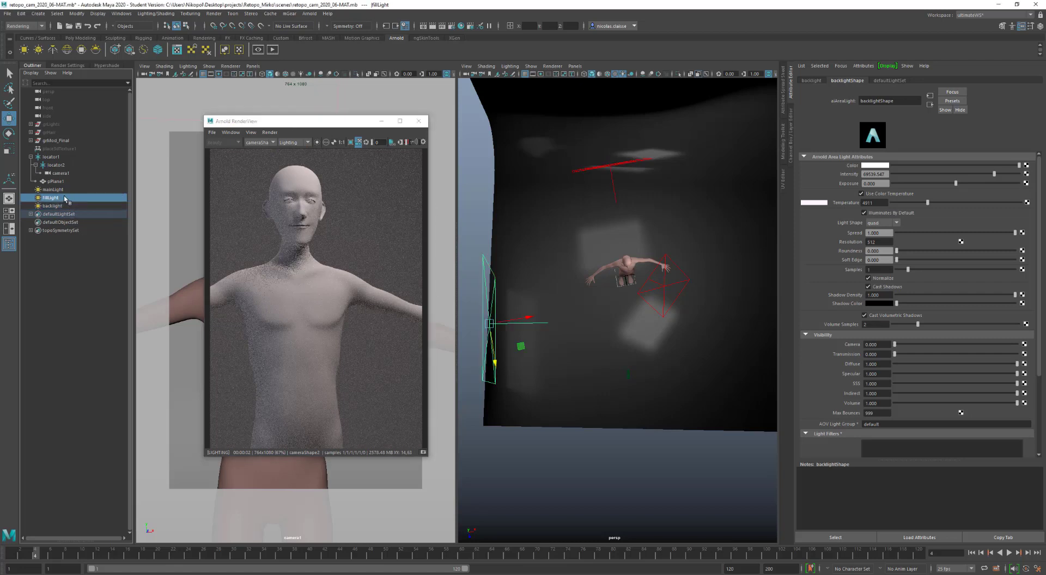
left_click(940, 184)
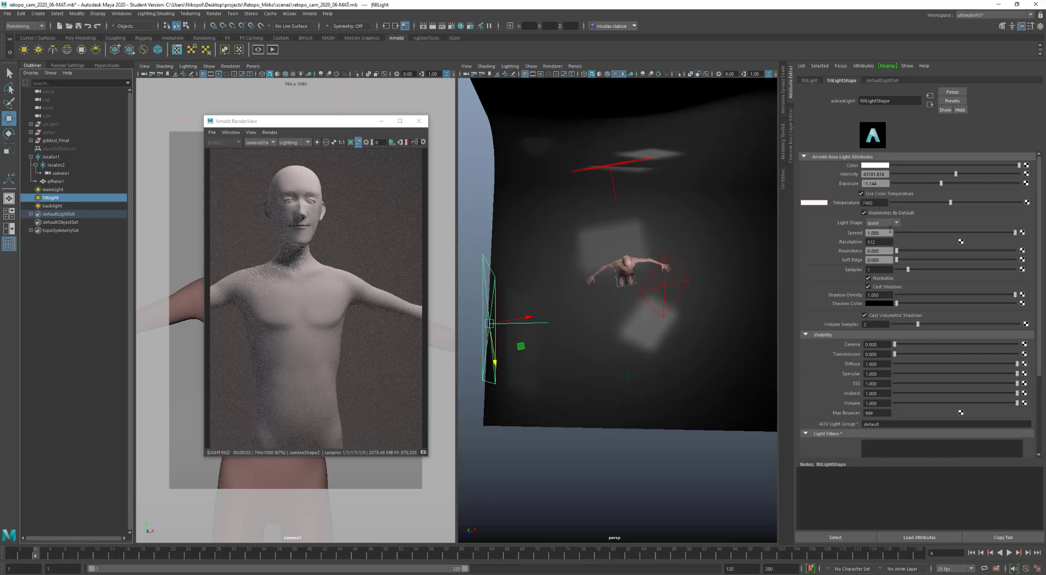
left_click_drag(940, 185, 938, 186)
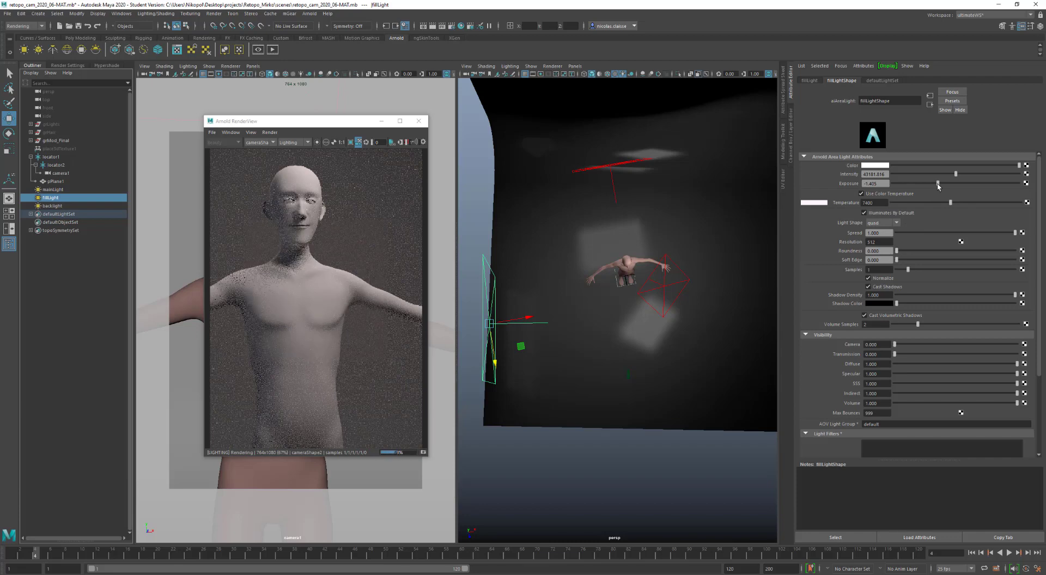
left_click_drag(937, 186, 939, 185)
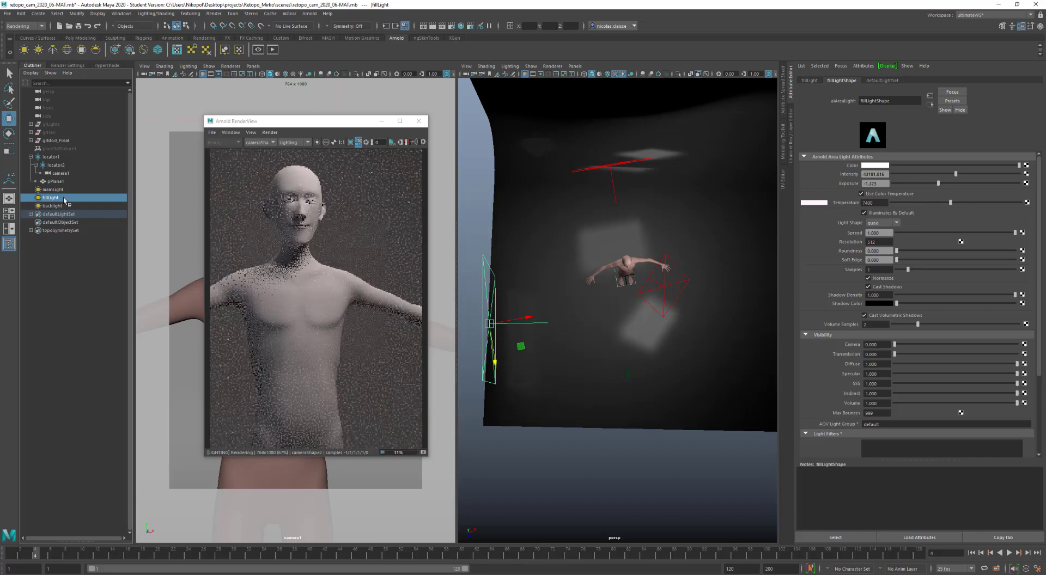
Lower mainLight's intensity to about 43,460.
left_click(79, 189)
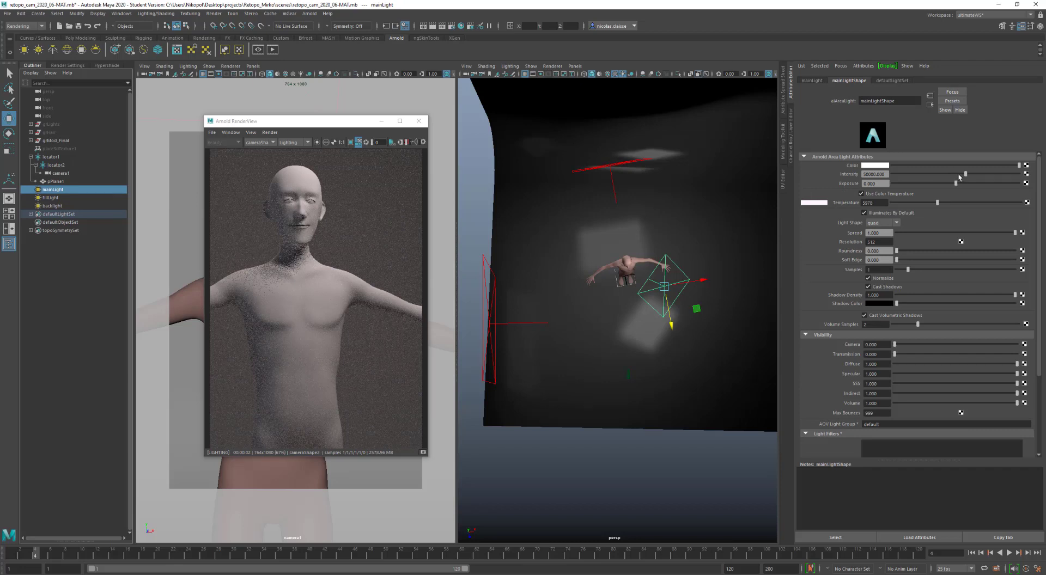
left_click_drag(960, 175, 958, 176)
left_click(956, 175)
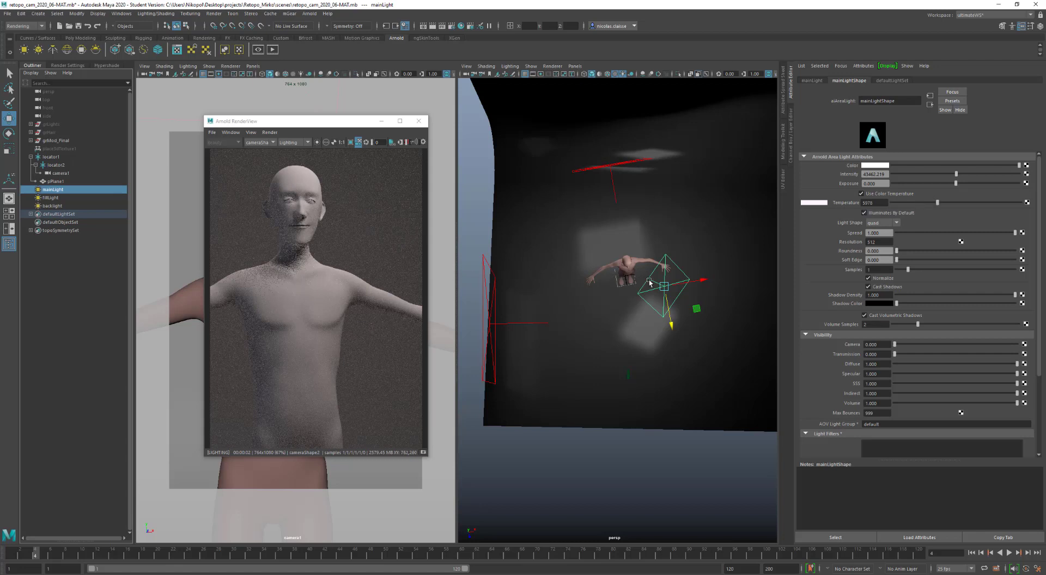
Move mainLight along its own axis, farther up and away from the character.
left_click_drag(643, 304, 641, 259, "alt")
right_click_drag(650, 205, 670, 189, "shift")
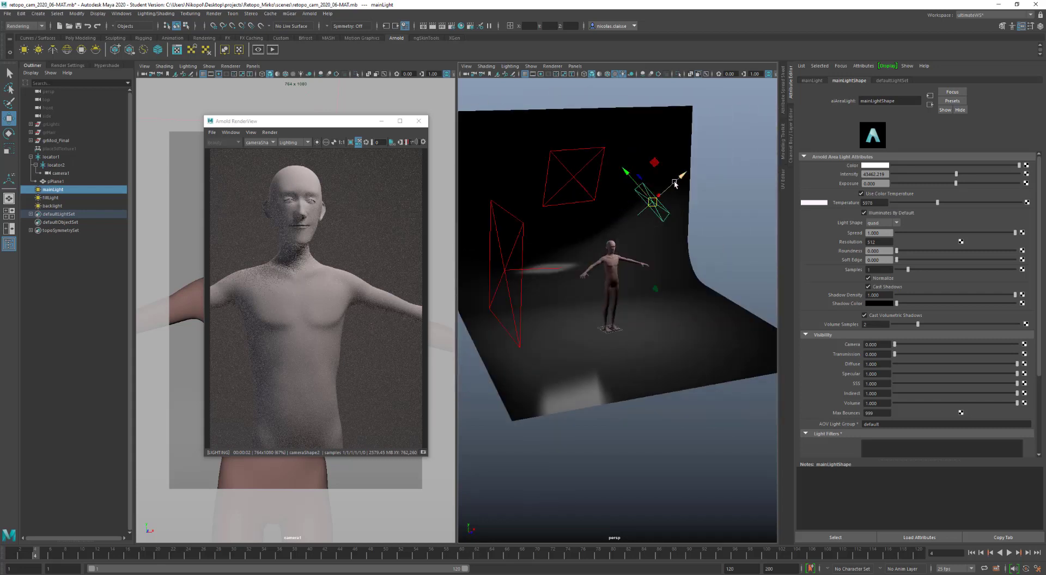
left_click_drag(670, 188, 688, 175)
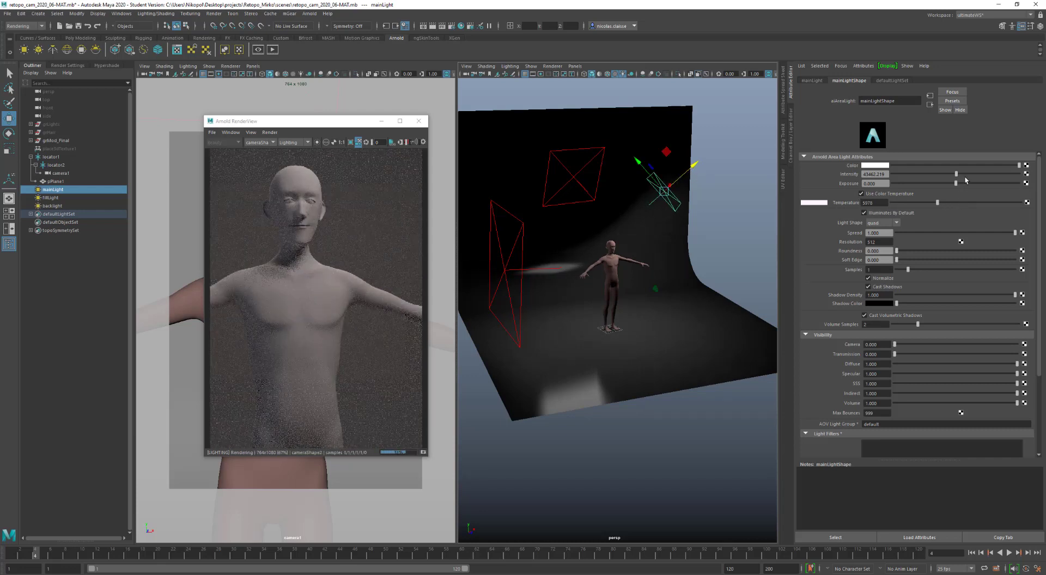
Raise mainLight's intensity to about 61,400 and narrow its spread to about 0.72.
left_click_drag(956, 174, 979, 174)
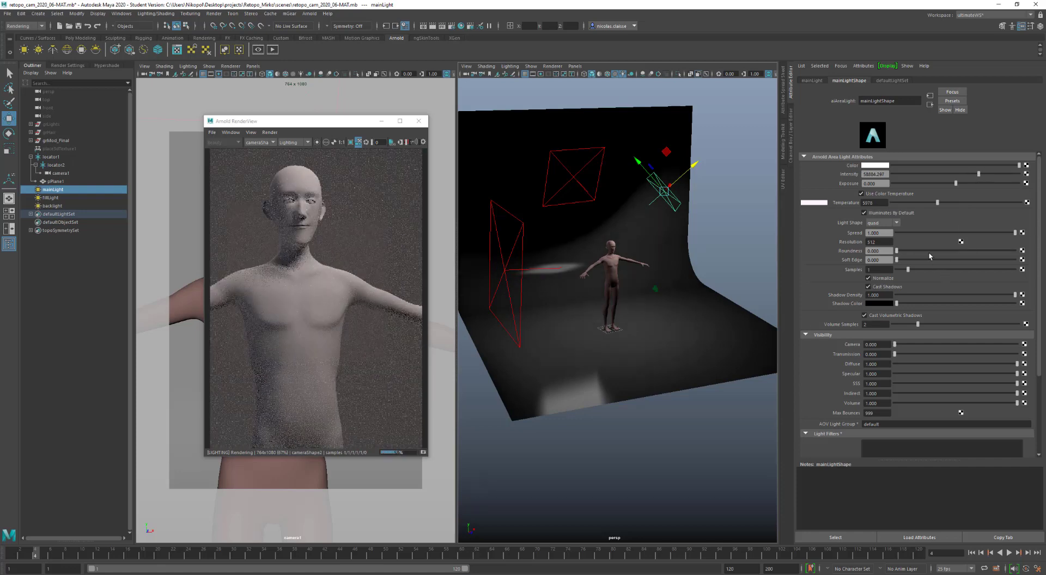
left_click_drag(979, 173, 982, 174)
left_click_drag(1015, 232, 987, 233)
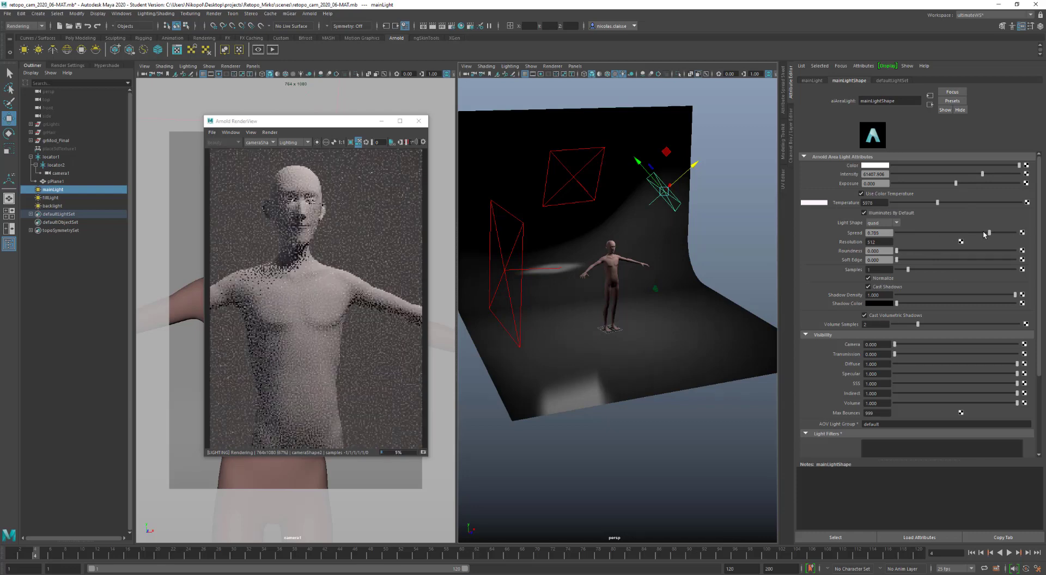
left_click(982, 233)
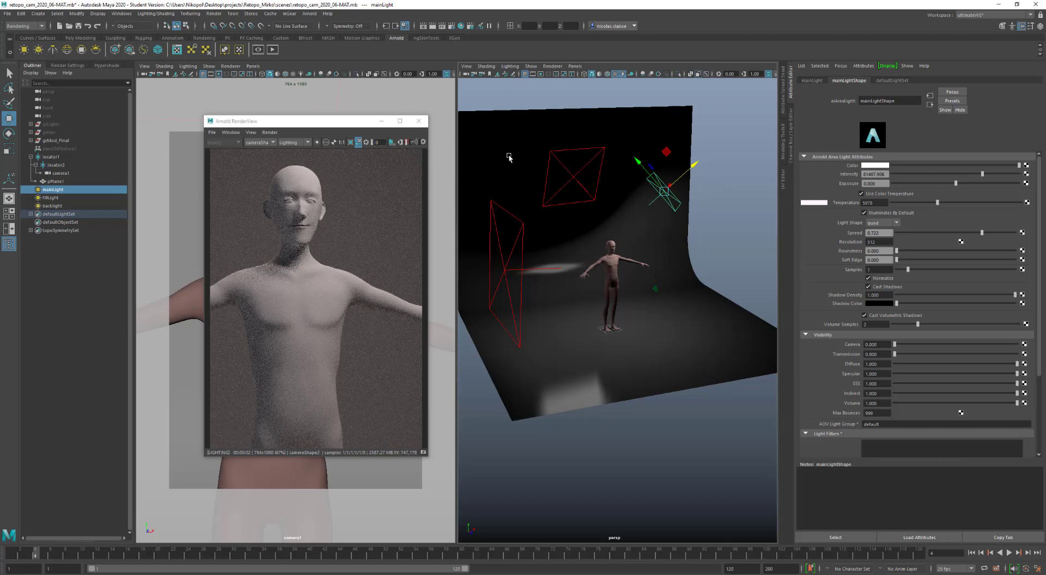
Duplicate backlight and turn the copy around to face the backdrop, with the Arnold RenderView widened and moved aside.
left_click(577, 149)
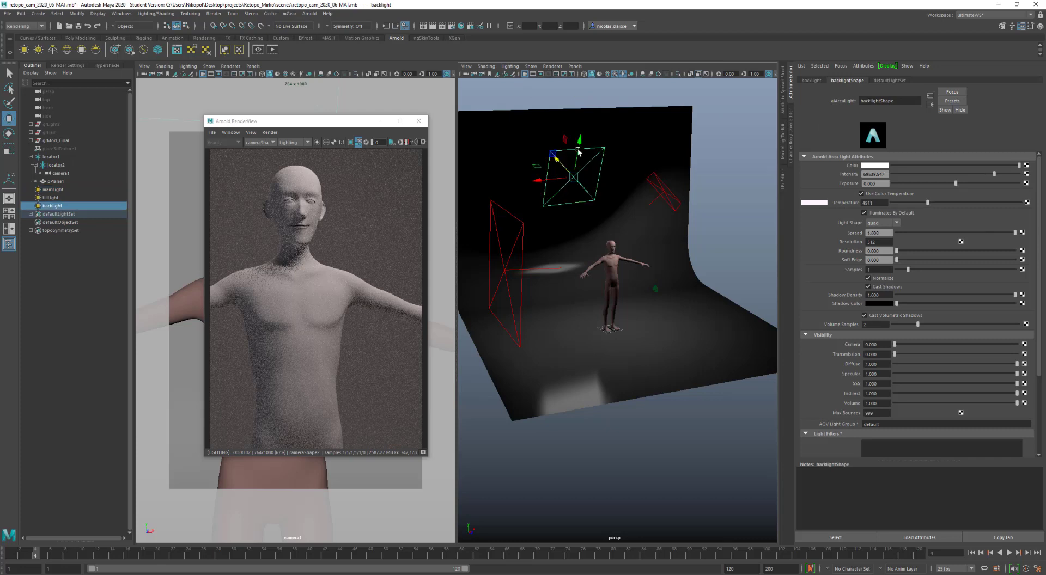
key("ctrl+d")
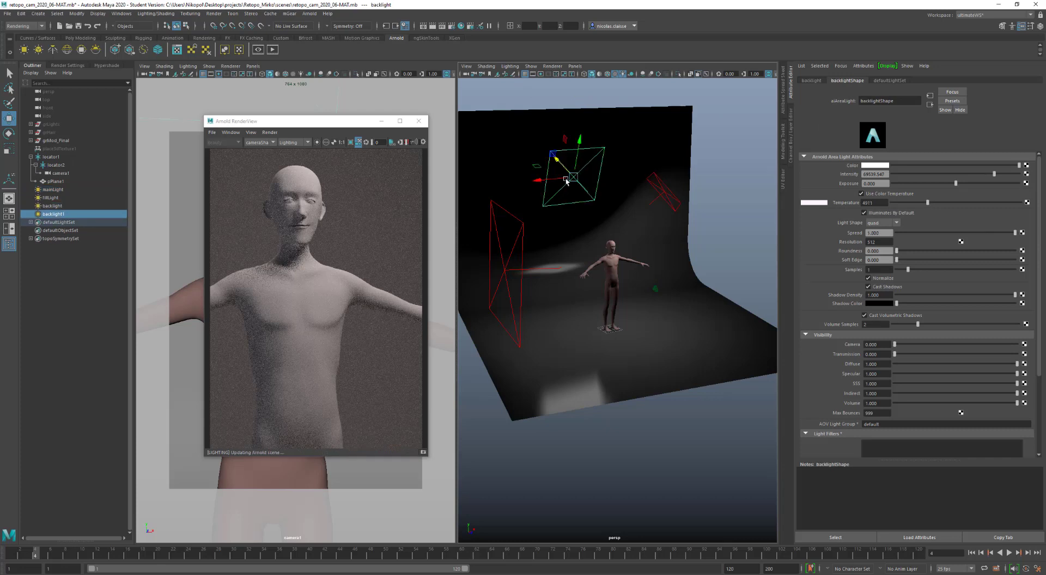
key("e")
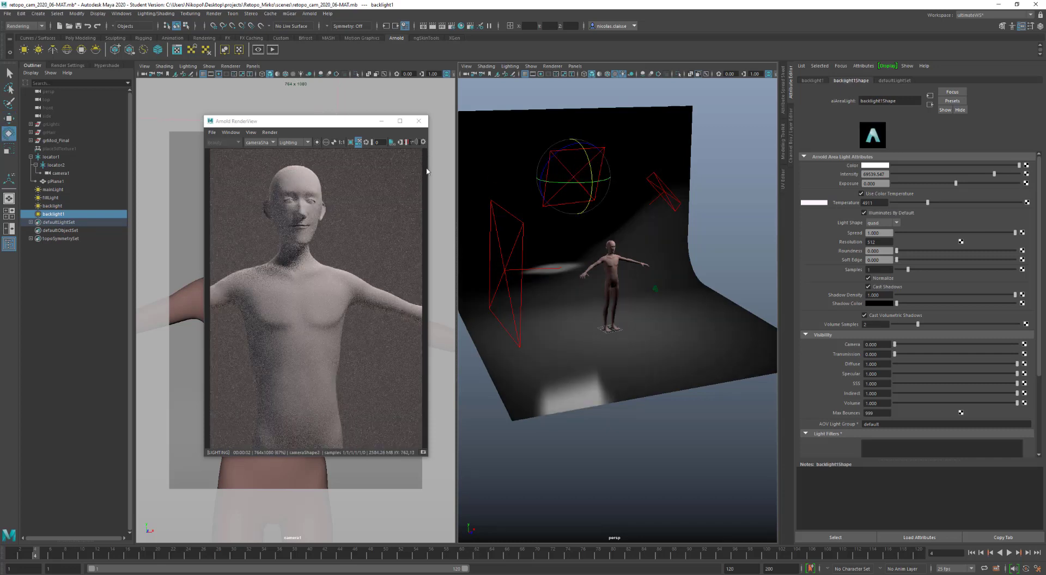
left_click_drag(429, 171, 678, 170)
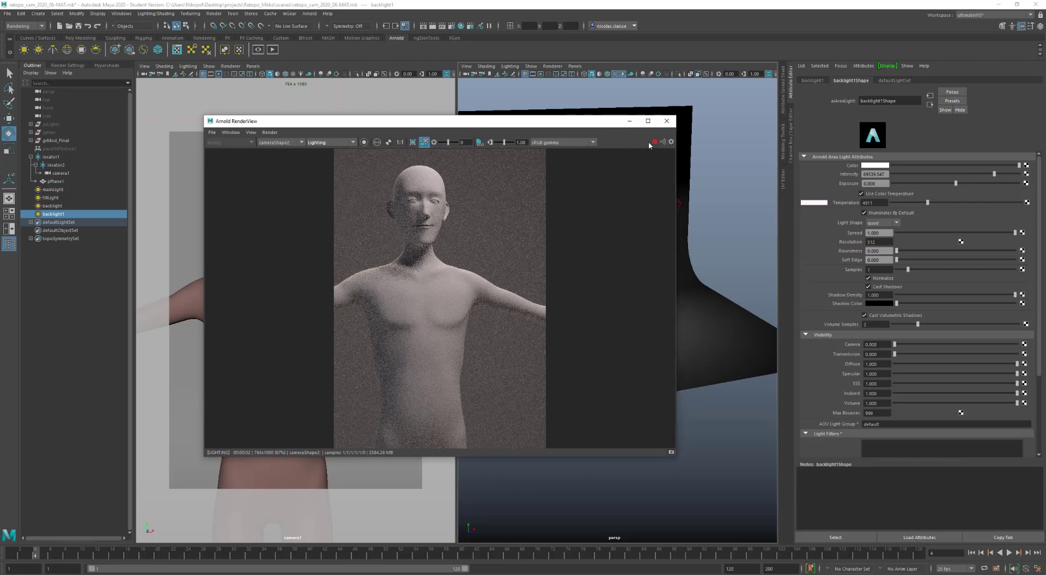
left_click_drag(553, 122, 342, 169)
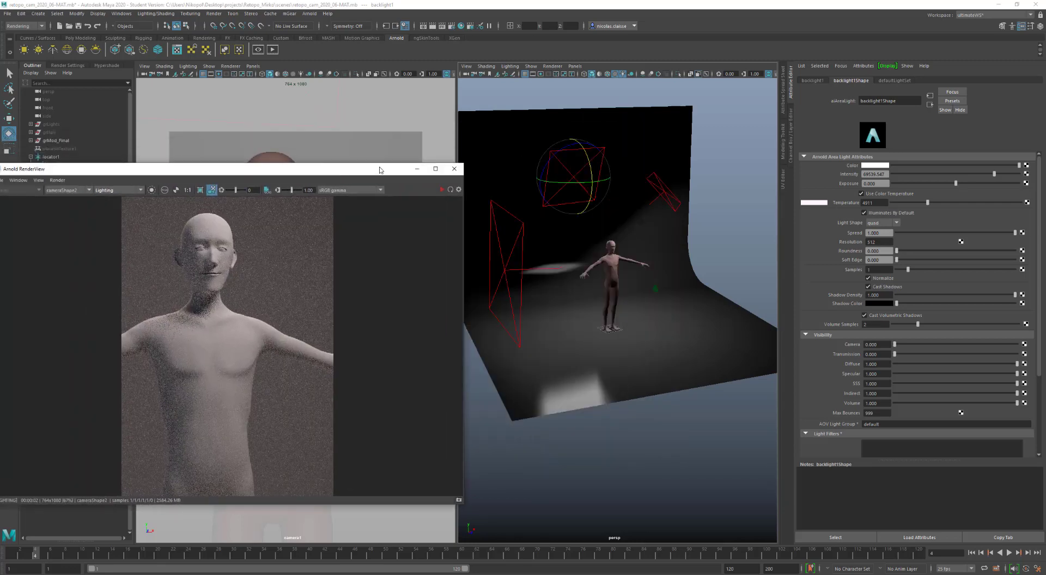
left_click_drag(552, 181, 600, 179)
left_click(449, 190)
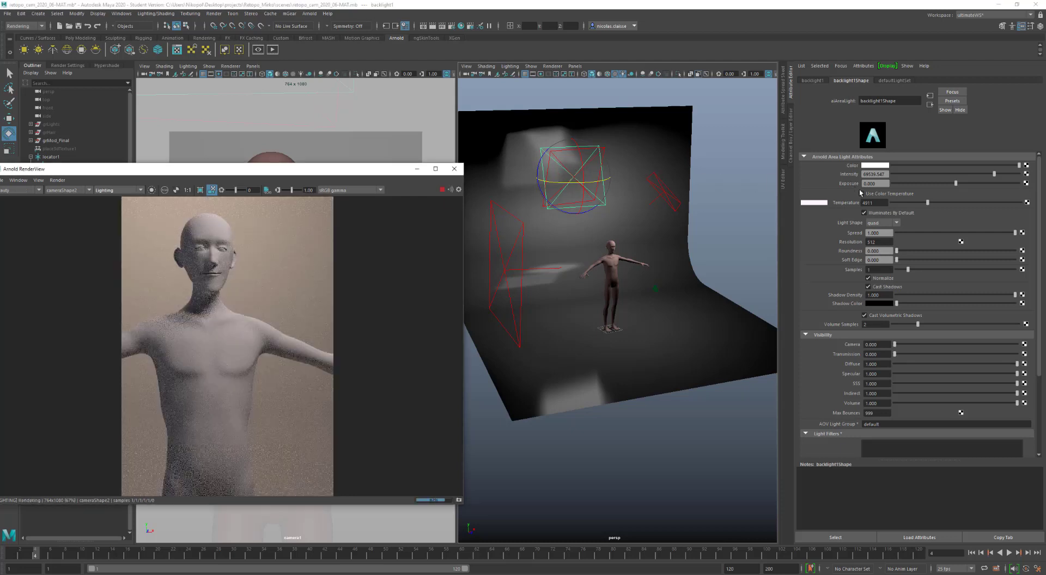
Cool the backdrop light, backlight1, to a temperature of about 8136 and lower its exposure to about -0.85.
left_click_drag(927, 203, 958, 205)
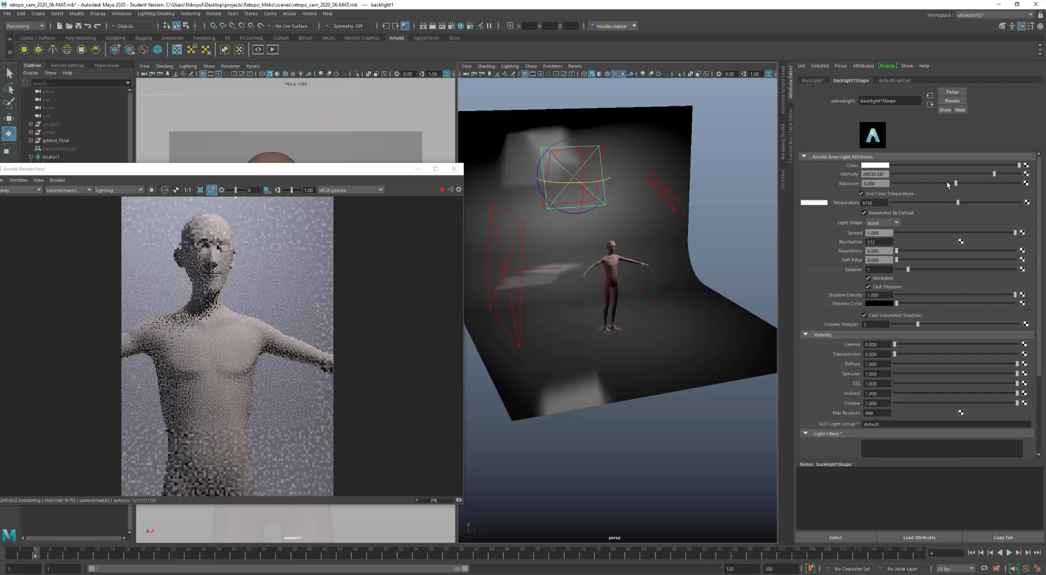
left_click(946, 183)
left_click(945, 184)
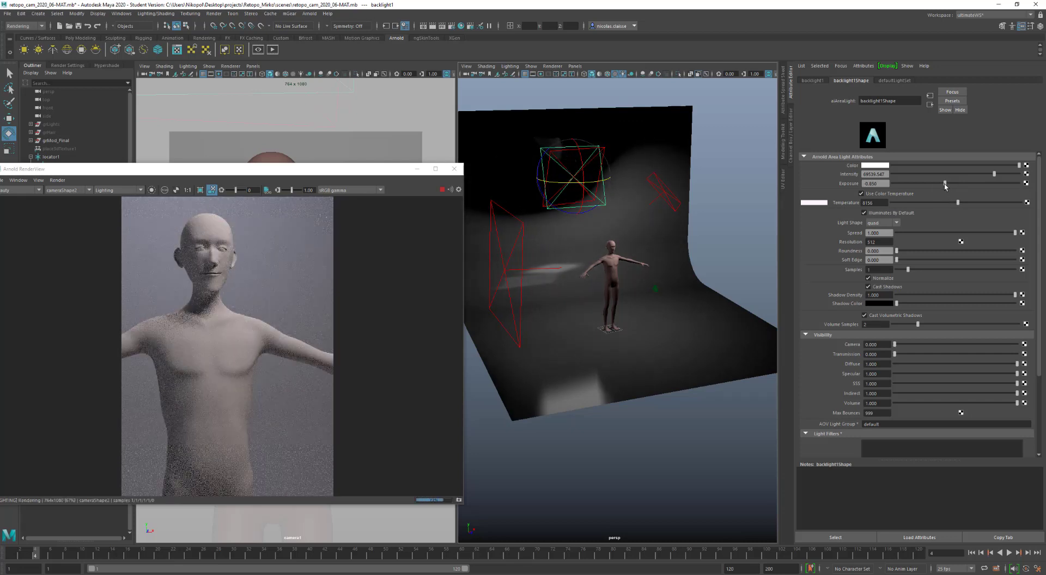
left_click_drag(324, 171, 388, 125)
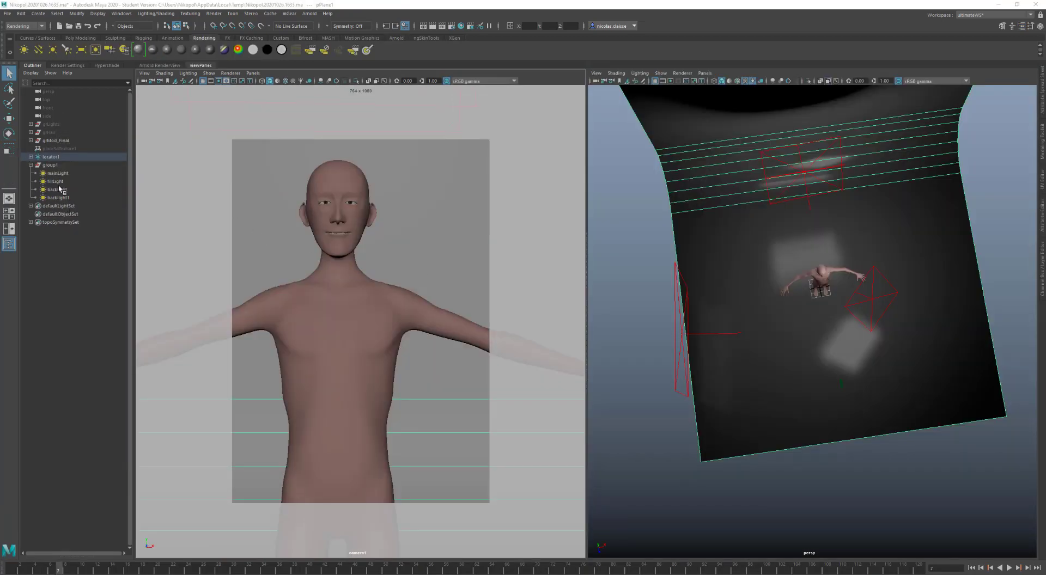
Parent group1, the group holding the four lights, under locator1.
double_click(57, 166)
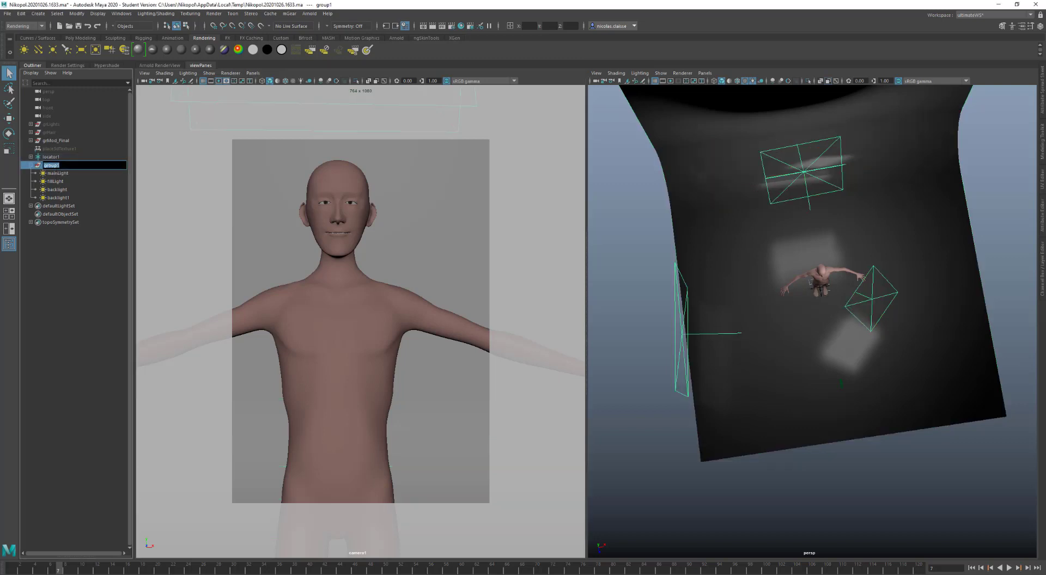
key("Return")
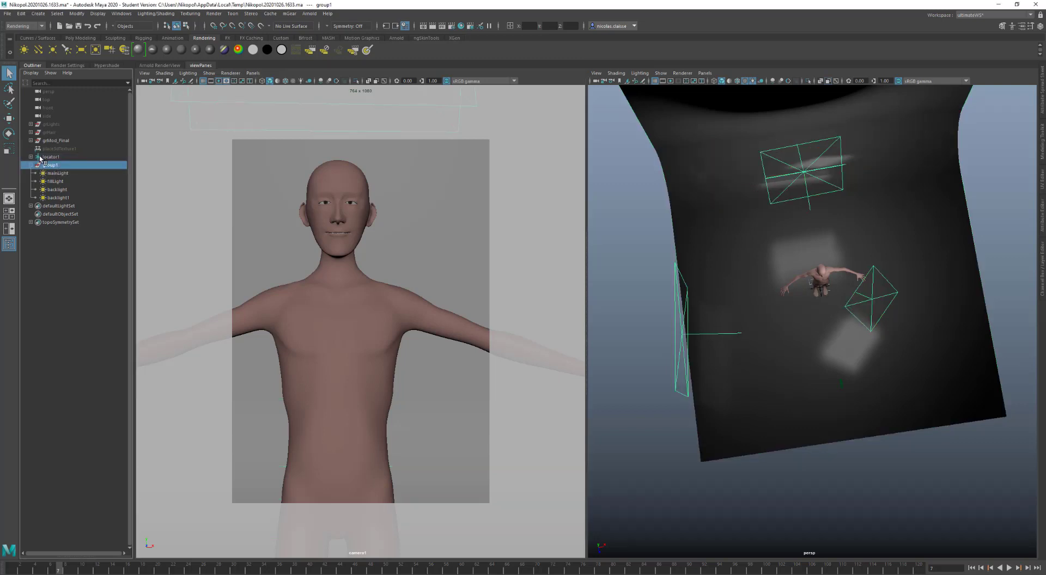
left_click(31, 156)
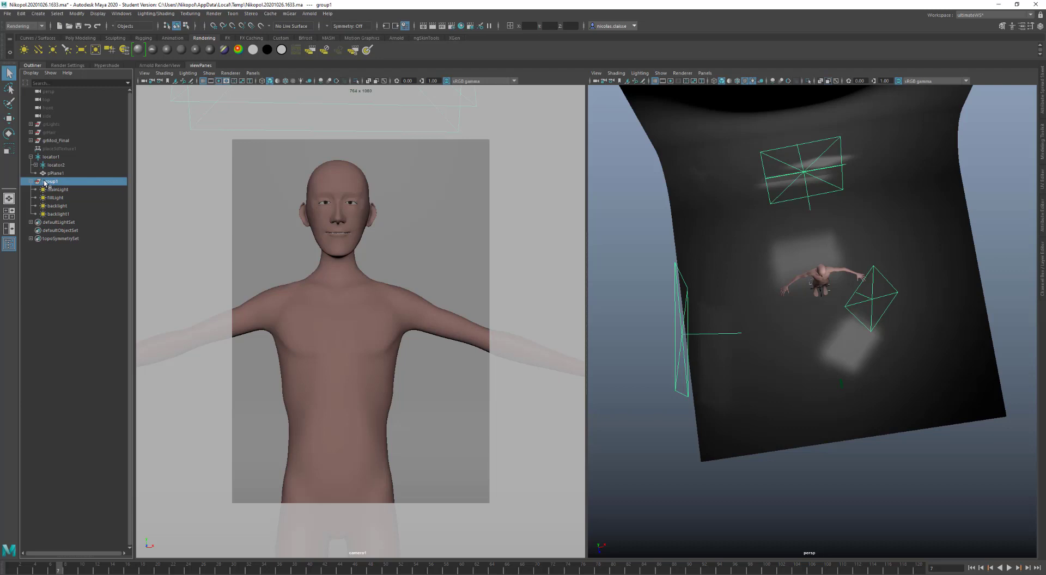
middle_click_drag(44, 183, 50, 158)
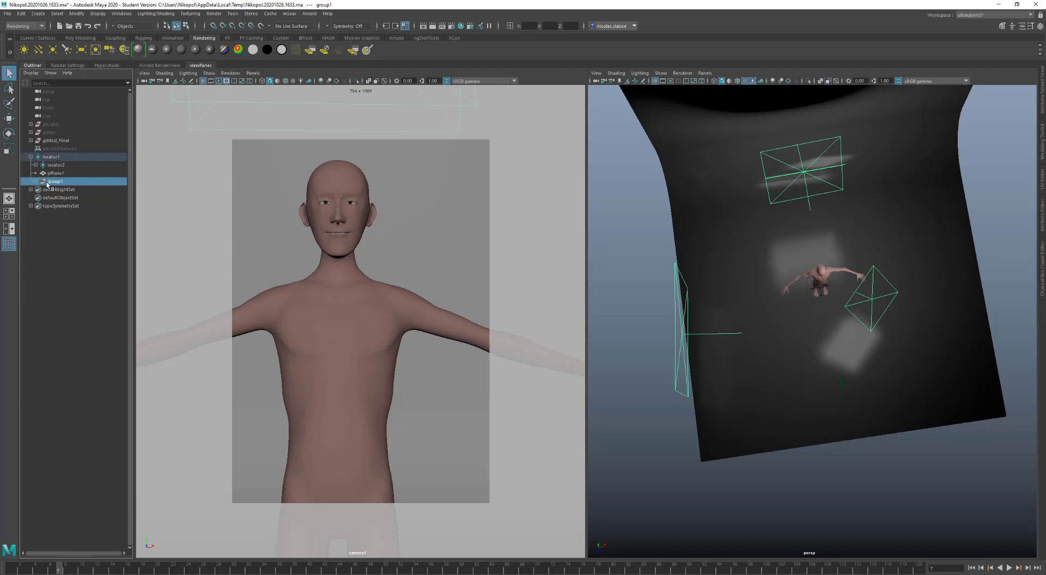
Rename group1 as groupLights and parent place3dTexture1 under the first hidden group in the Outliner.
double_click(46, 182)
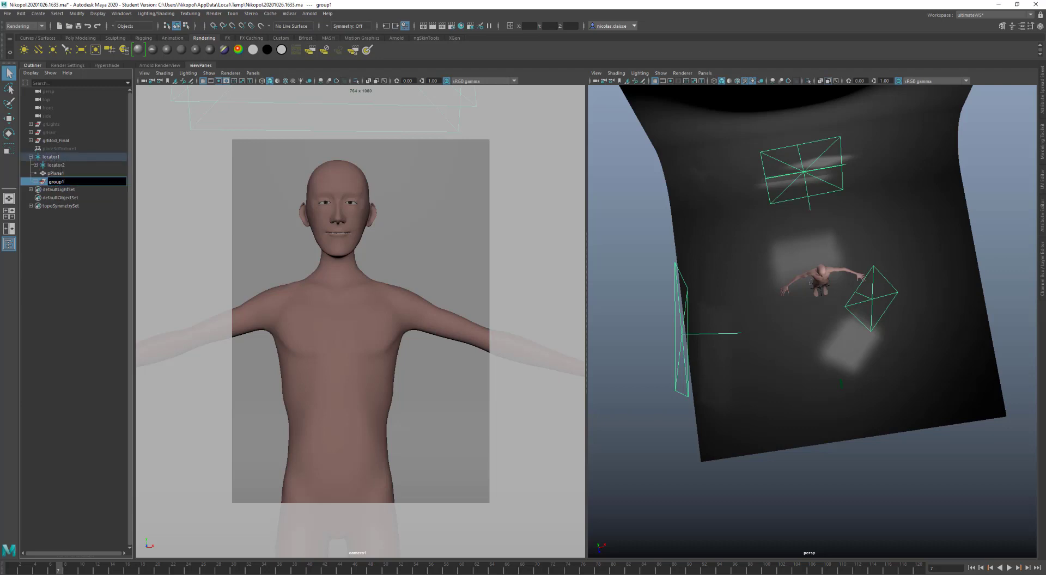
key("BackSpace")
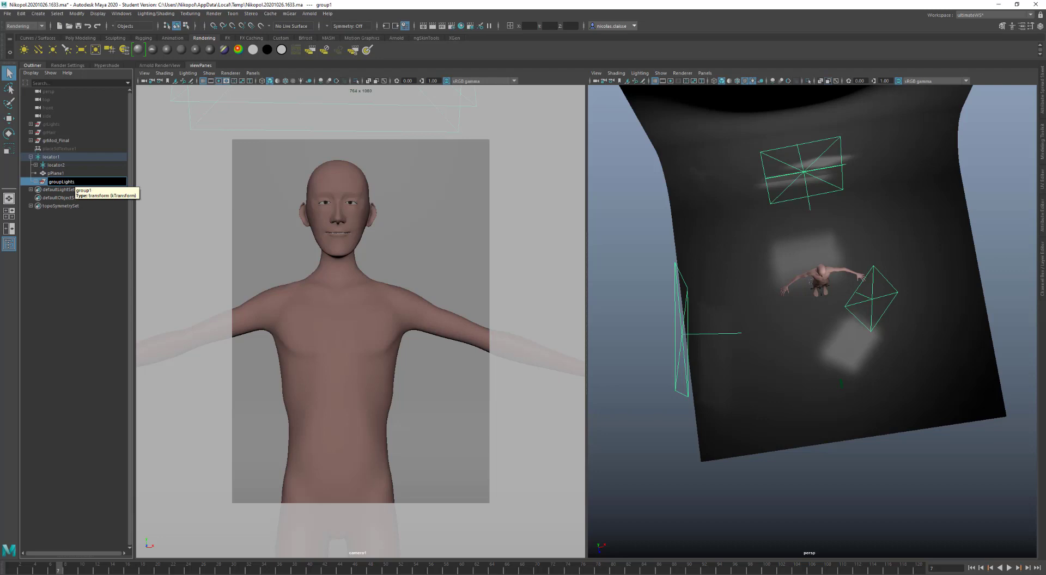
key("Return")
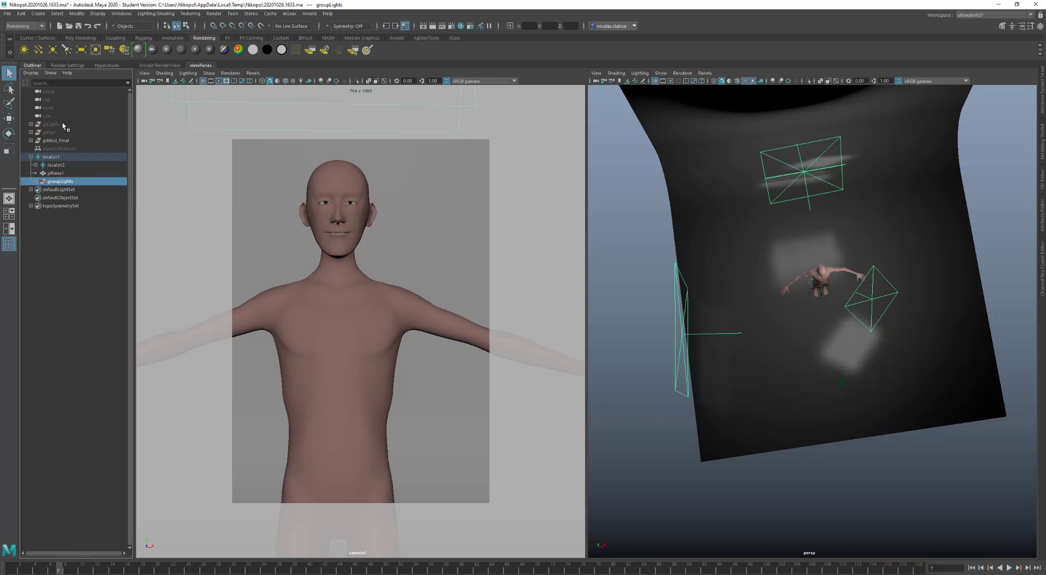
left_click(75, 149)
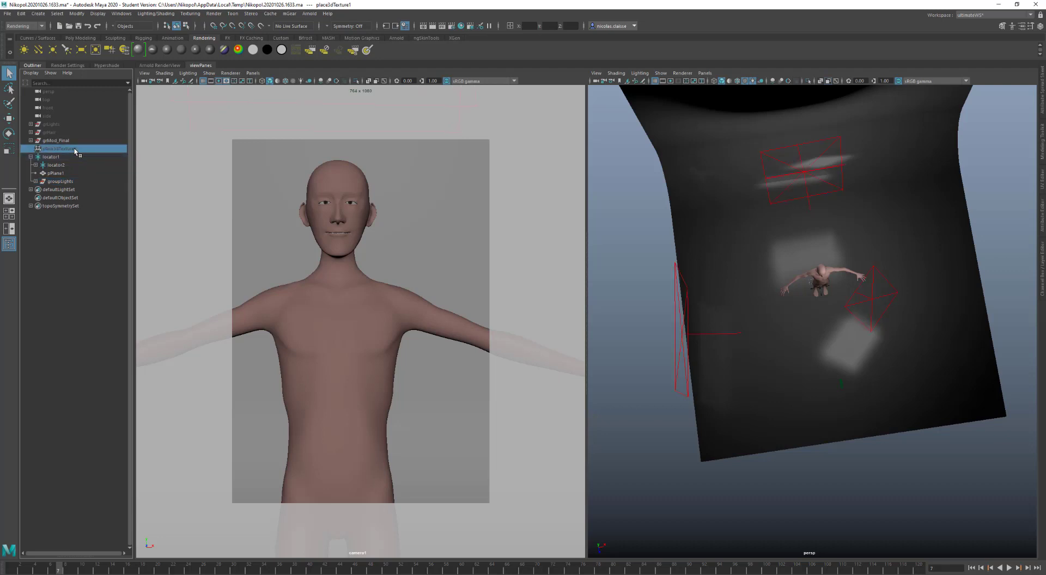
left_click_drag(75, 151, 87, 125)
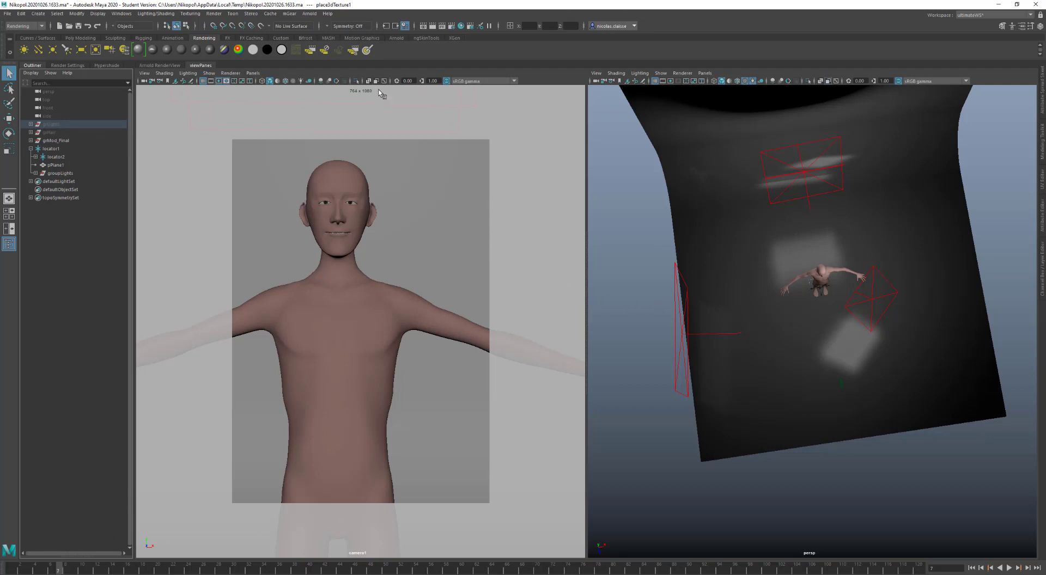
Show the camera view with scene lighting, play the turntable animation and scrub to frame 17.
left_click(301, 81)
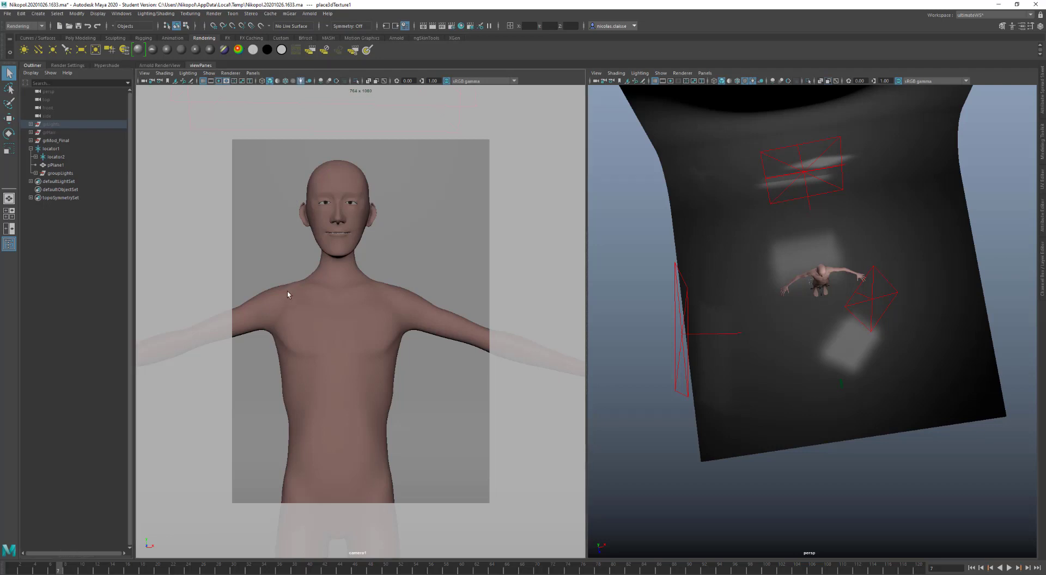
left_click(300, 80)
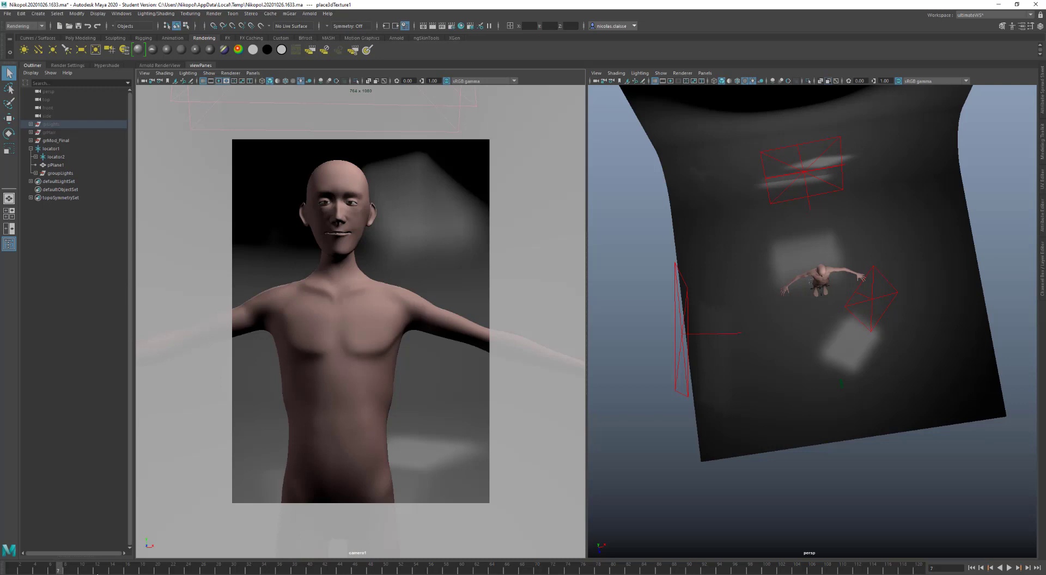
key("alt+v")
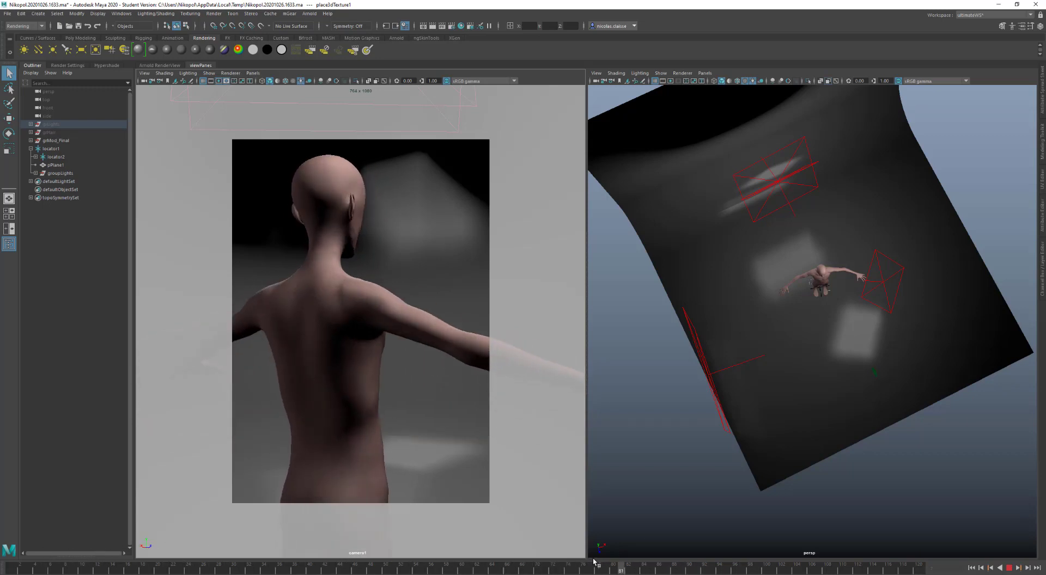
left_click_drag(595, 562, 135, 562)
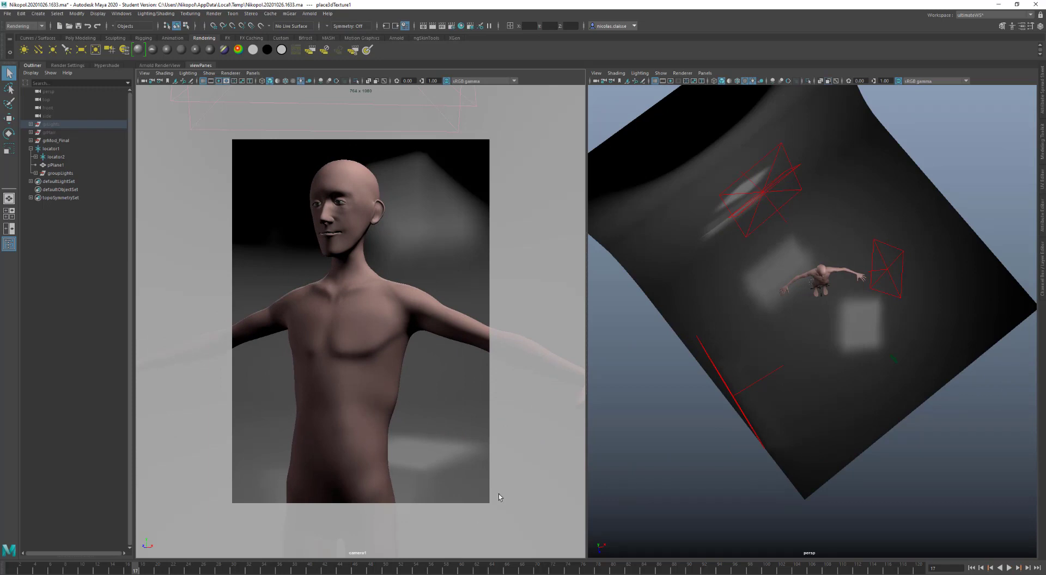
Add diffuse_direct and diffuse_indirect to the active AOVs in the render settings.
left_click(69, 65)
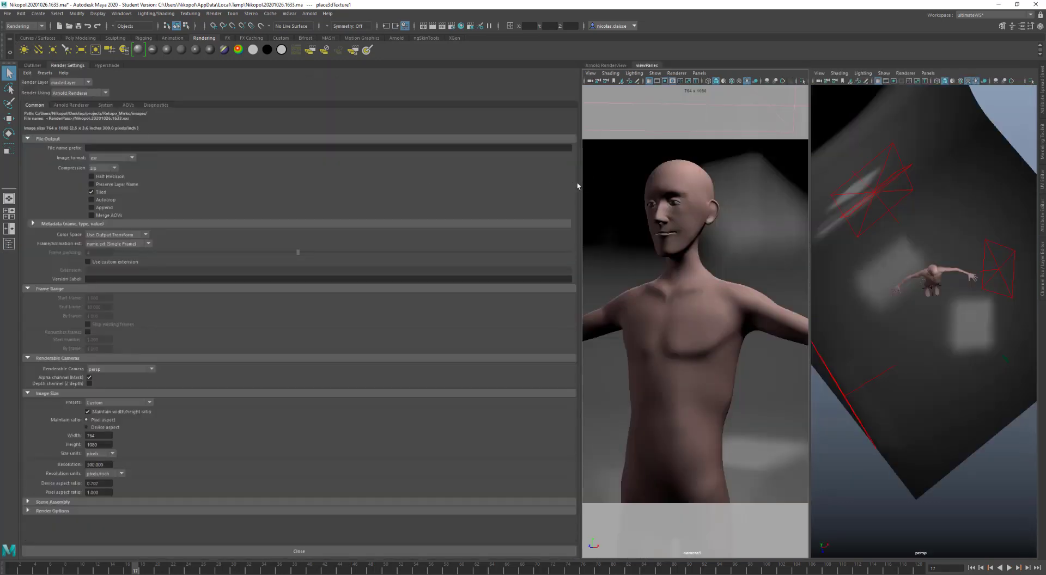
left_click_drag(577, 186, 321, 183)
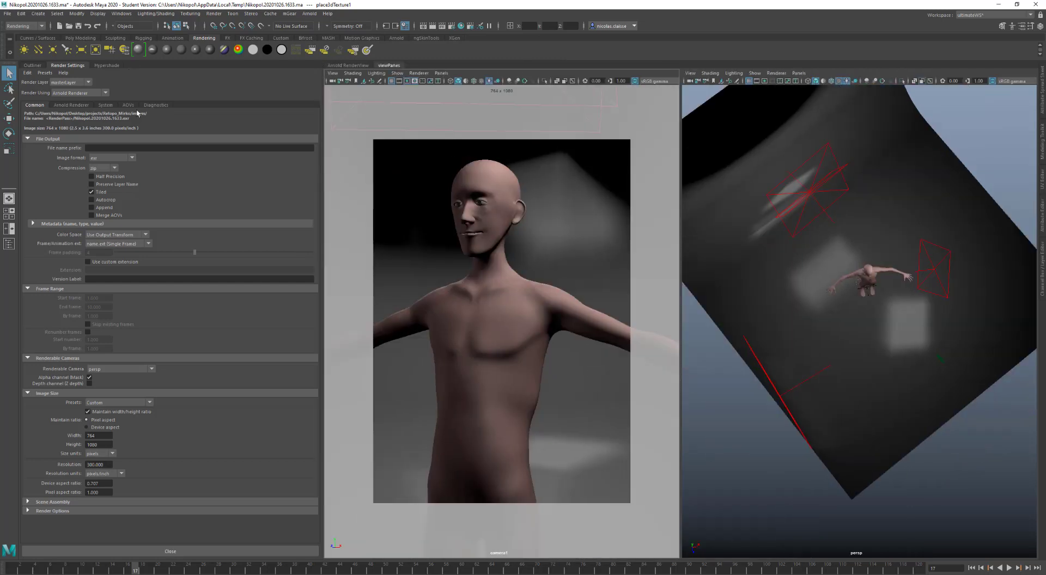
left_click(128, 105)
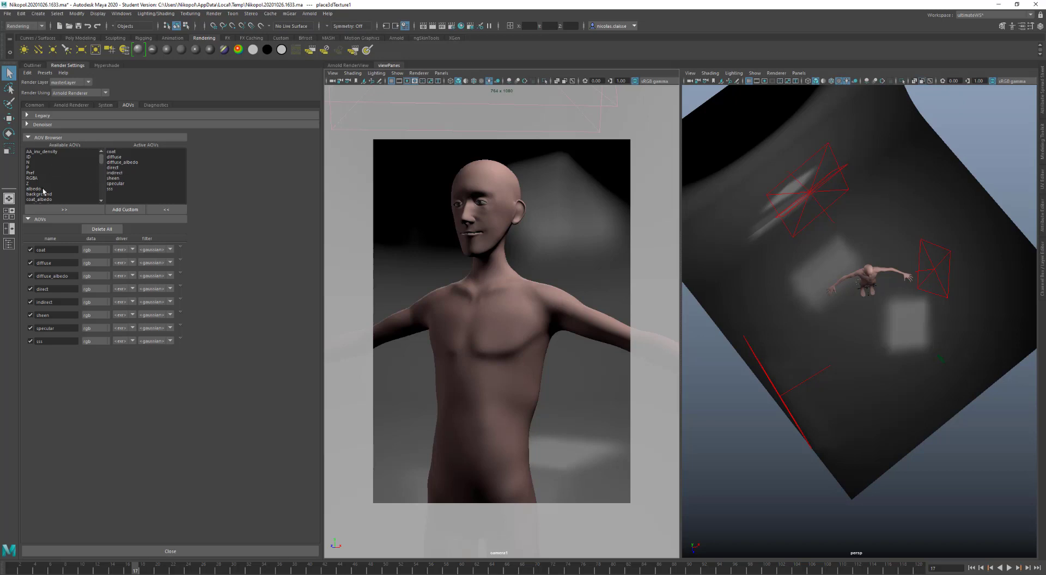
scroll(50, 190, "down", 2)
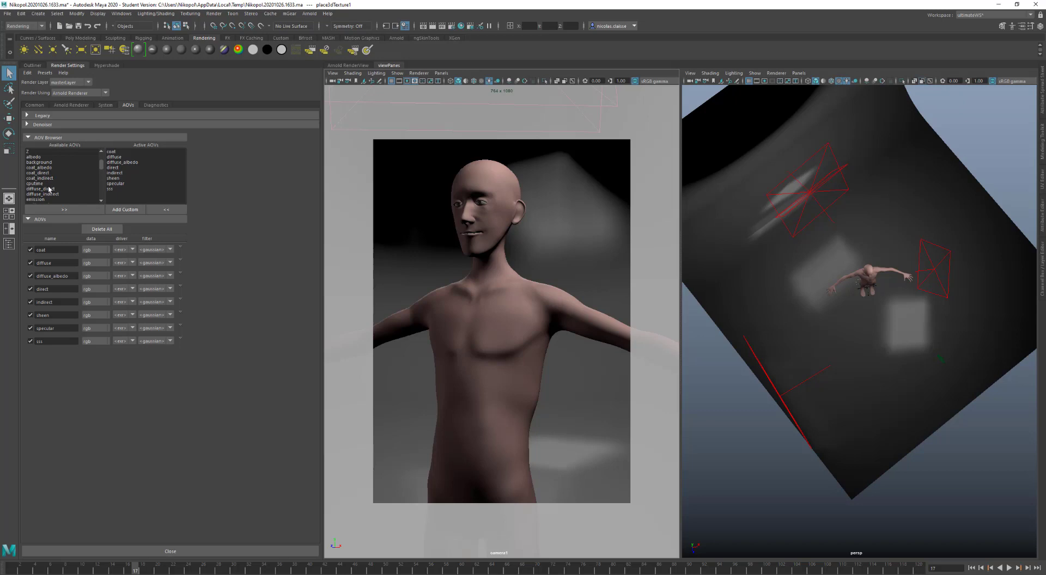
double_click(50, 190)
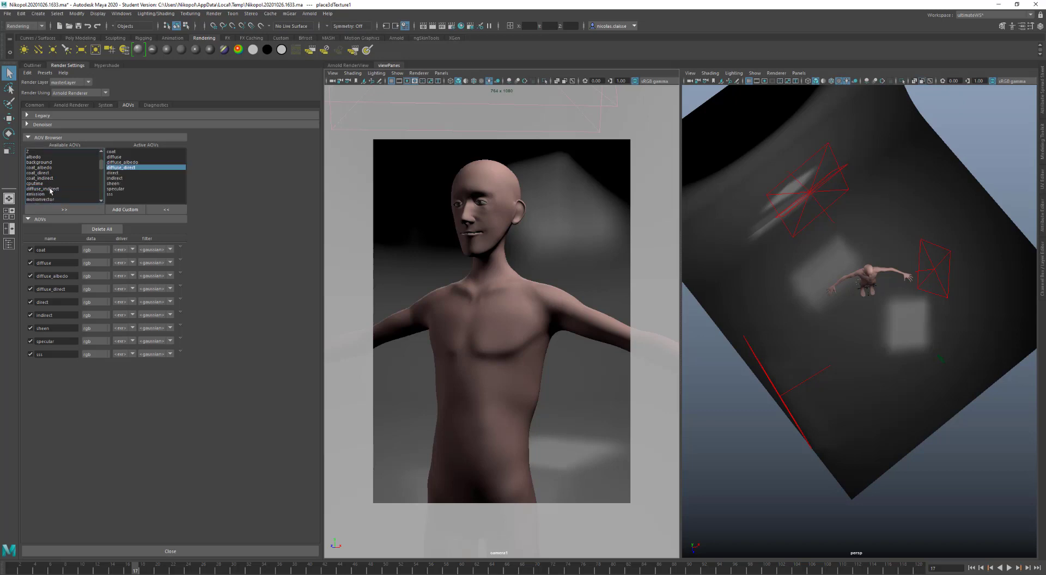
double_click(49, 189)
Add specular_direct and specular_indirect to the active AOVs.
scroll(71, 184, "down", 2)
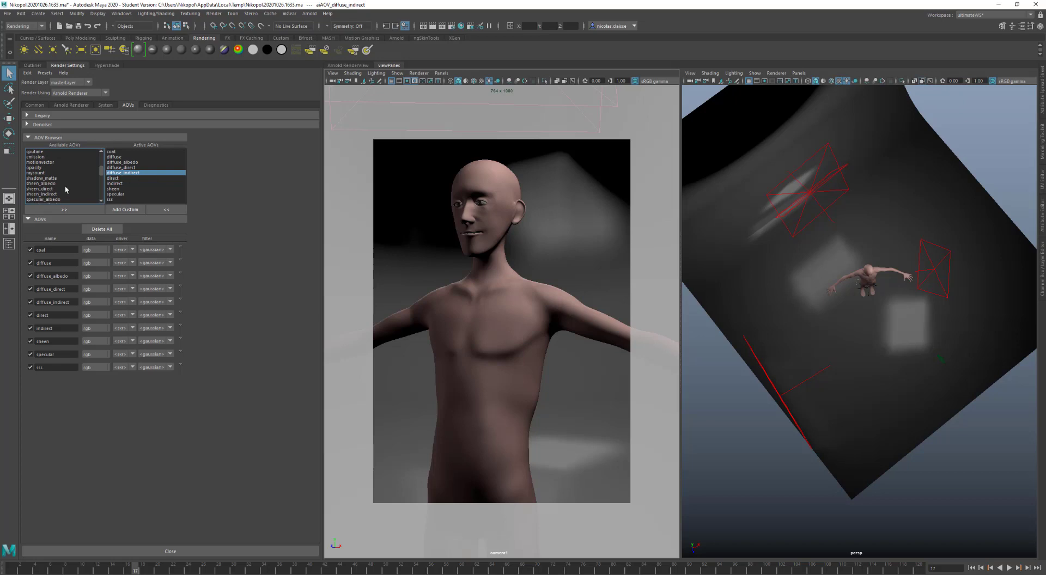
scroll(63, 195, "down", 1)
double_click(60, 189)
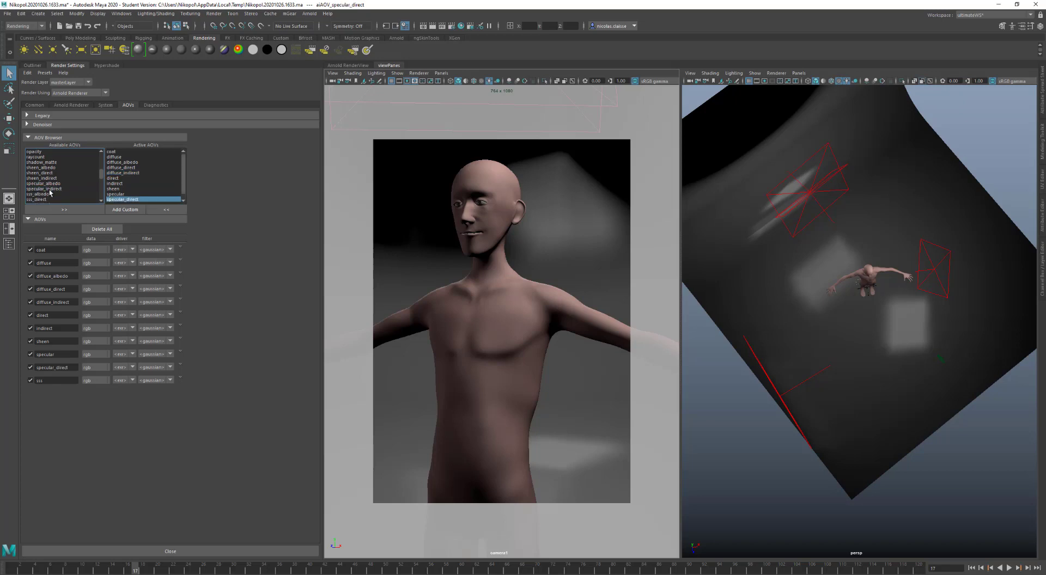
double_click(49, 189)
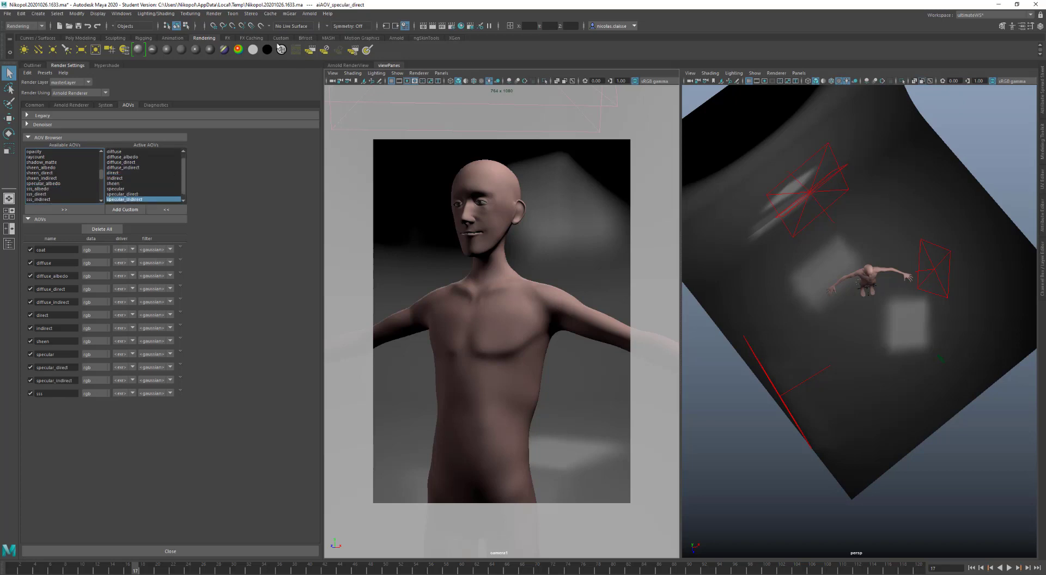
Set the Camera (AA) samples to 2 and display the diffuse_direct AOV in the Arnold RenderView.
left_click(334, 65)
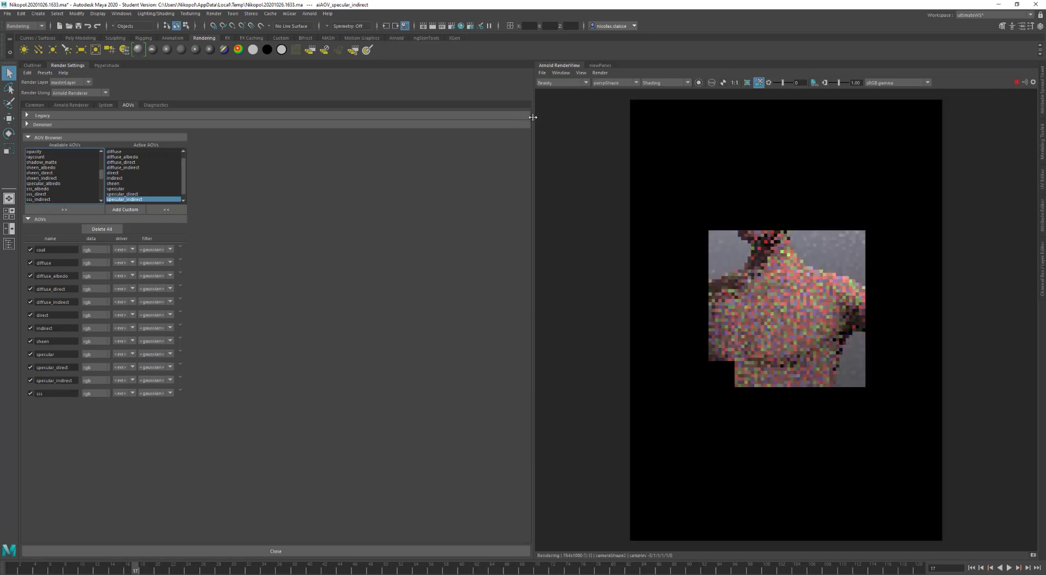
left_click_drag(532, 118, 235, 116)
left_click(72, 104)
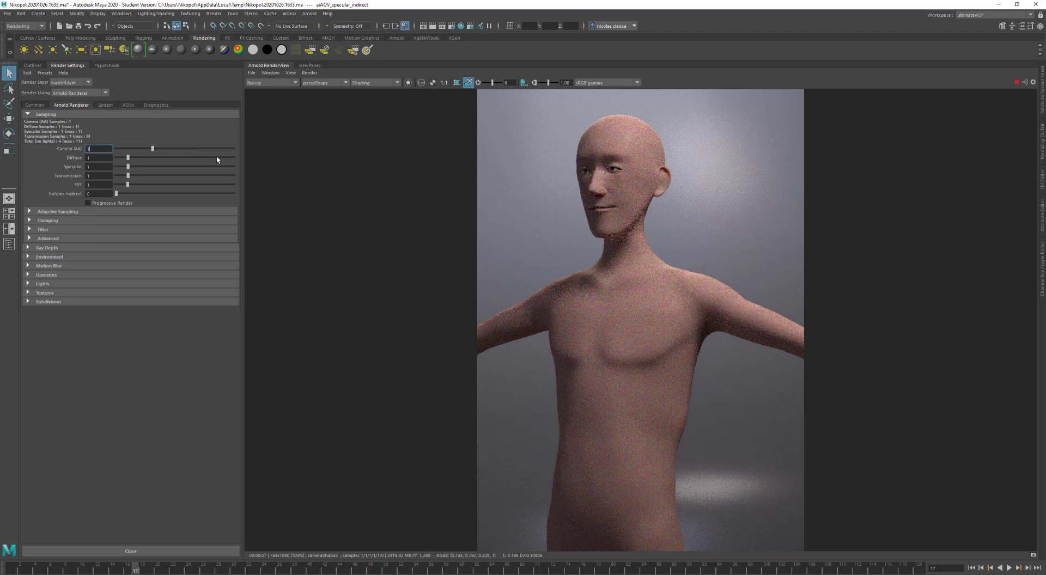
left_click(171, 149)
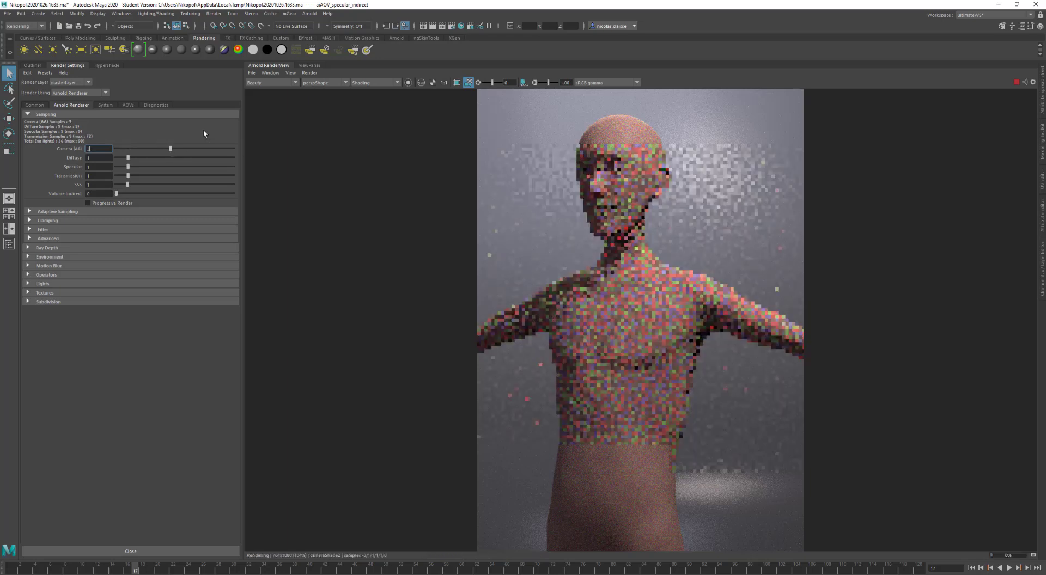
left_click(161, 148)
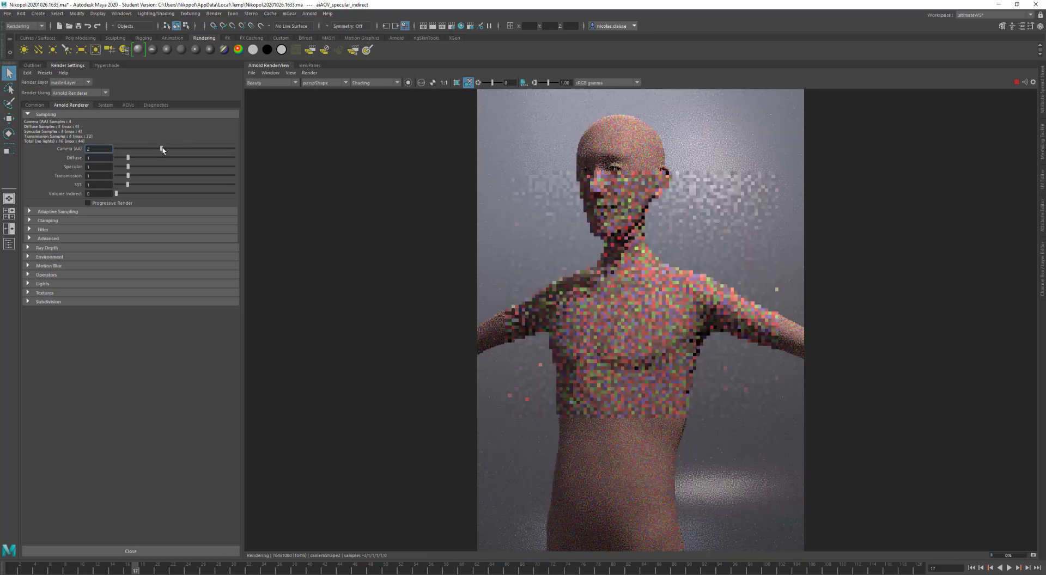
left_click(294, 83)
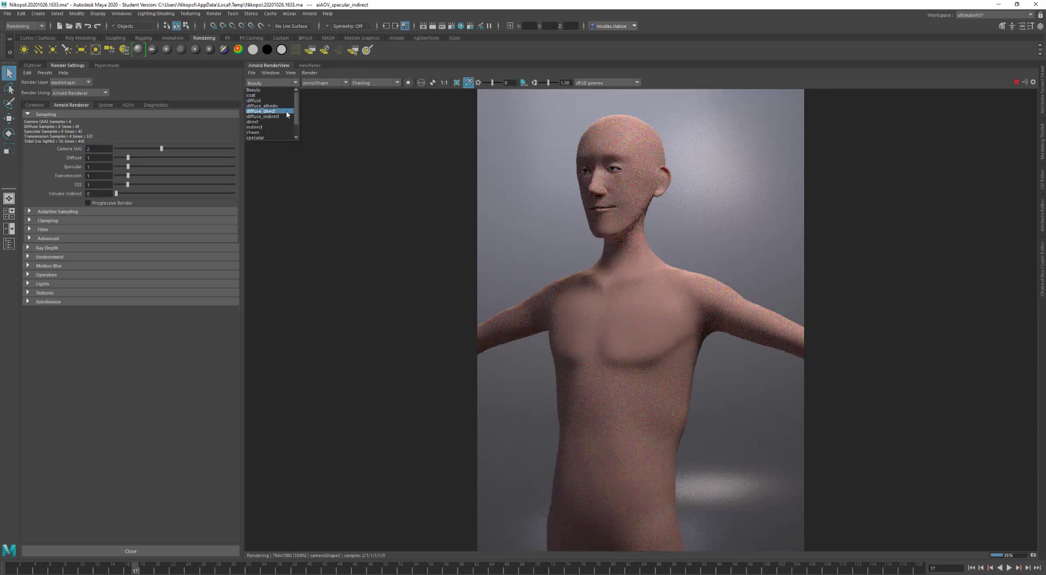
left_click(273, 111)
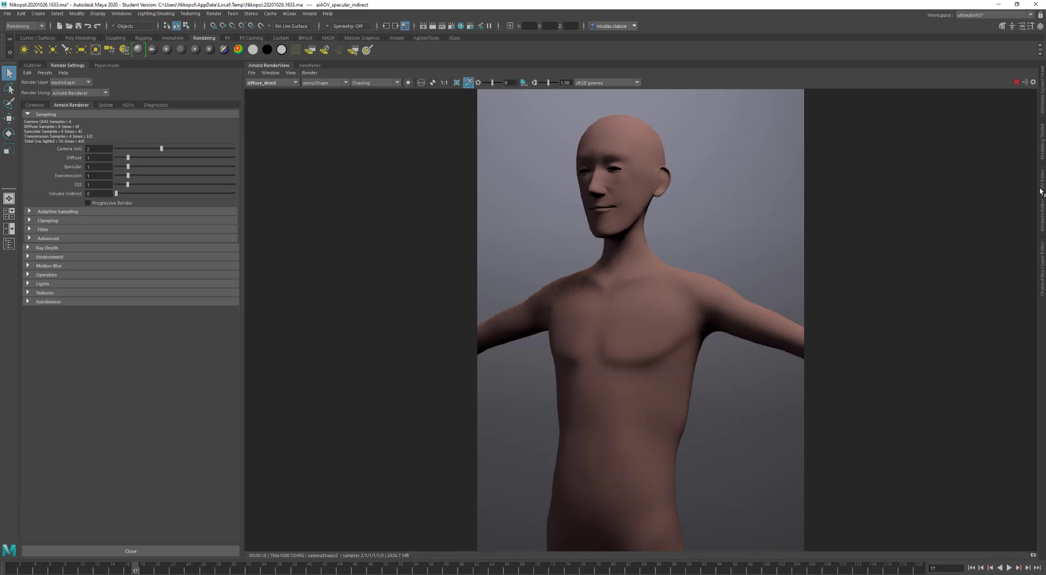
Float the Outliner, expand groupLights and set mainLight's samples to 3.
left_click(1041, 259)
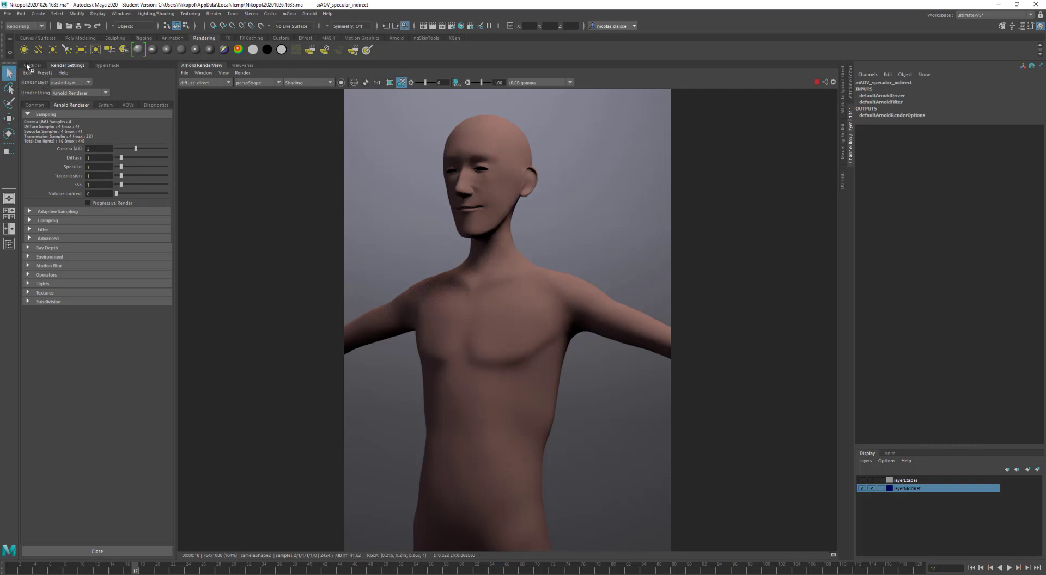
left_click_drag(28, 67, 49, 350)
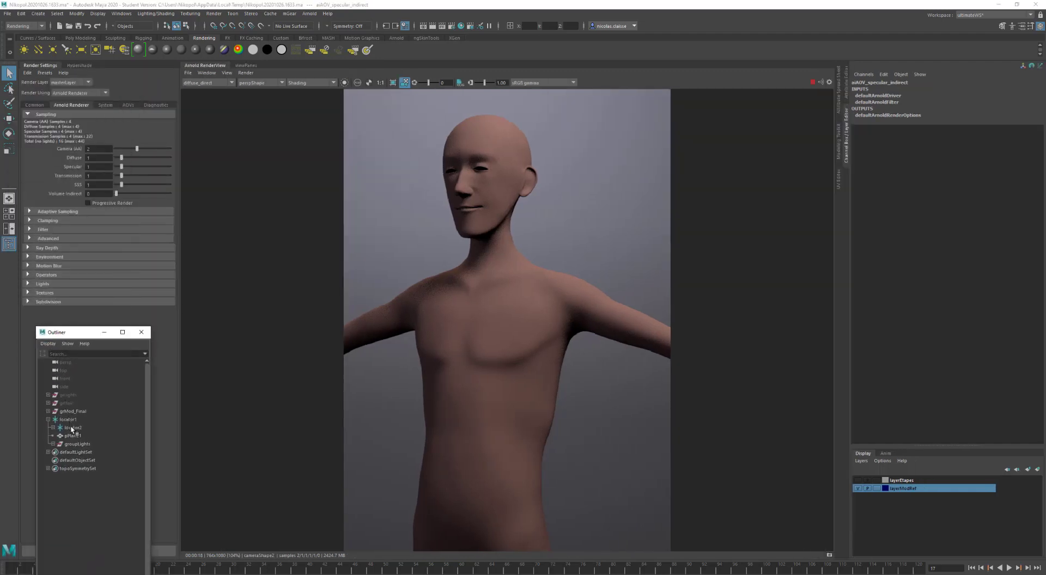
left_click(52, 444)
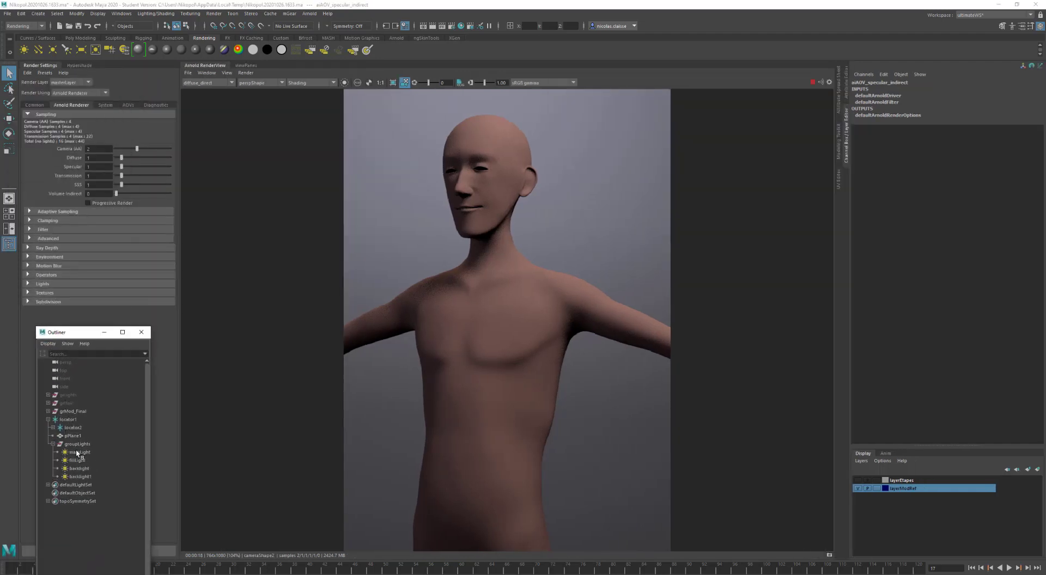
left_click(79, 452)
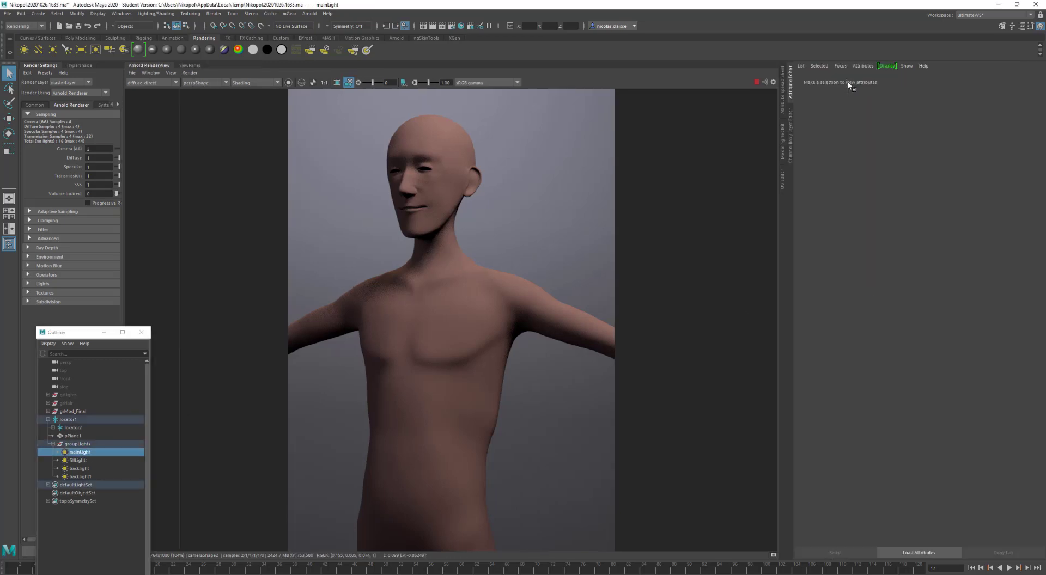
left_click(847, 84)
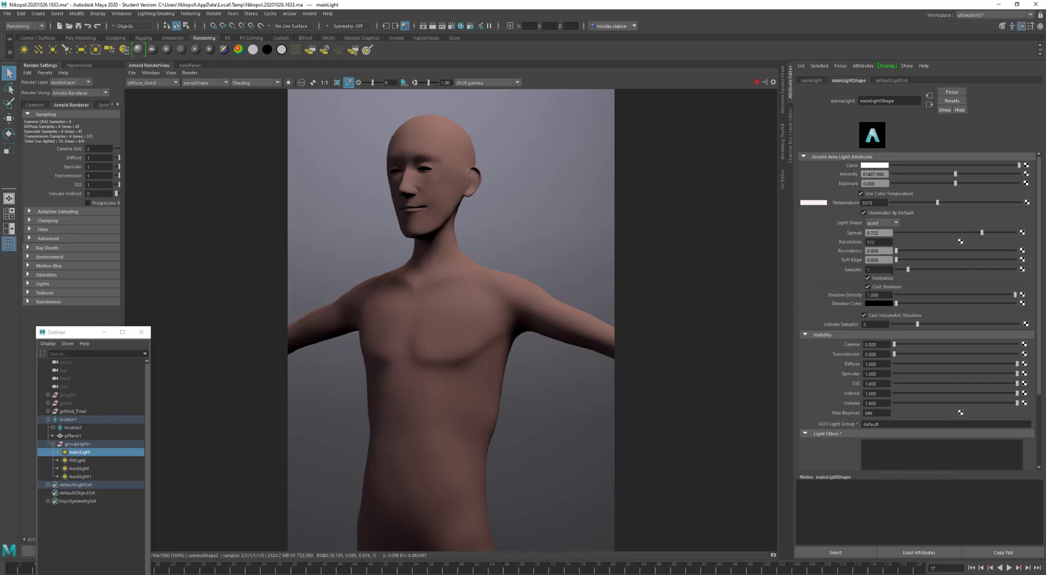
left_click(821, 263)
type("3")
key("Return")
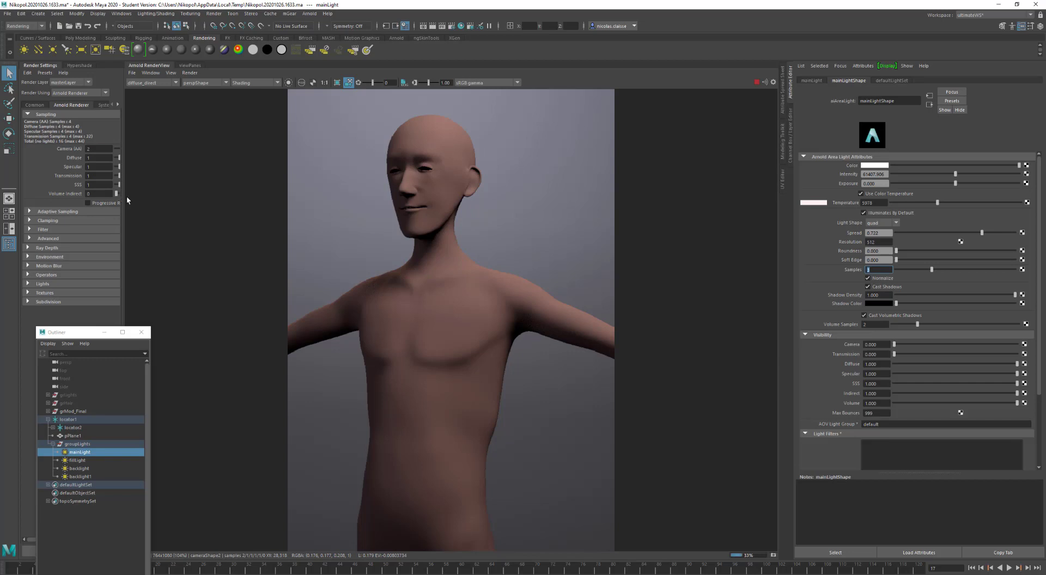
Raise the SSS samples to 4, using a render region on the chest with the sss AOV displayed.
left_click_drag(125, 199, 197, 199)
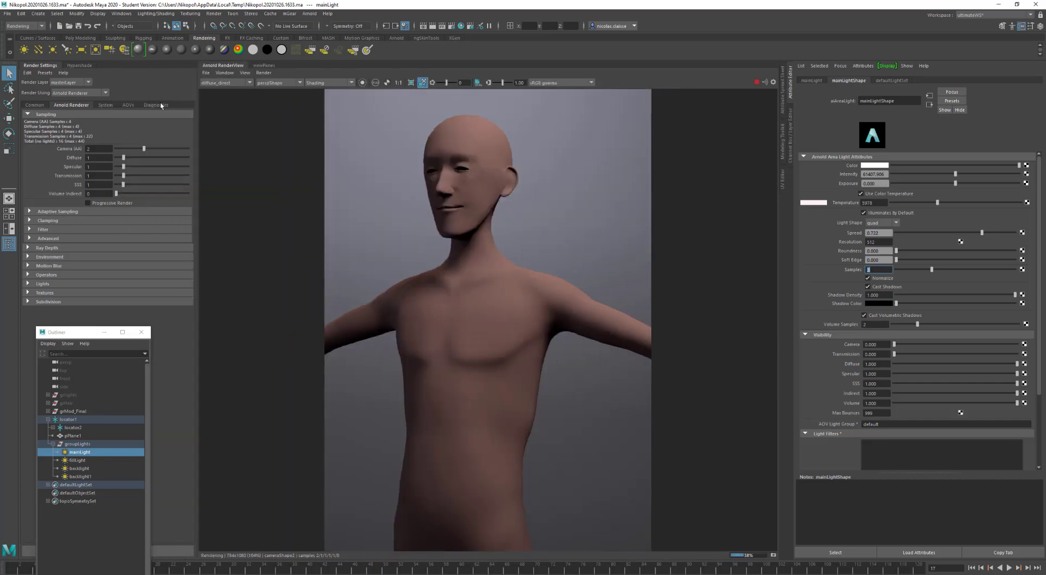
left_click(236, 82)
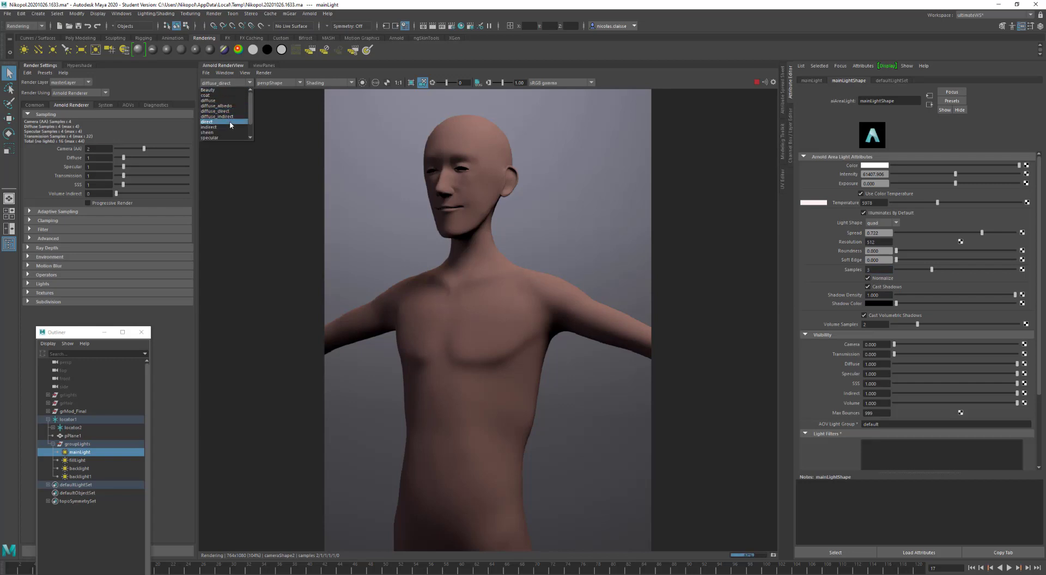
scroll(228, 137, "down", 1)
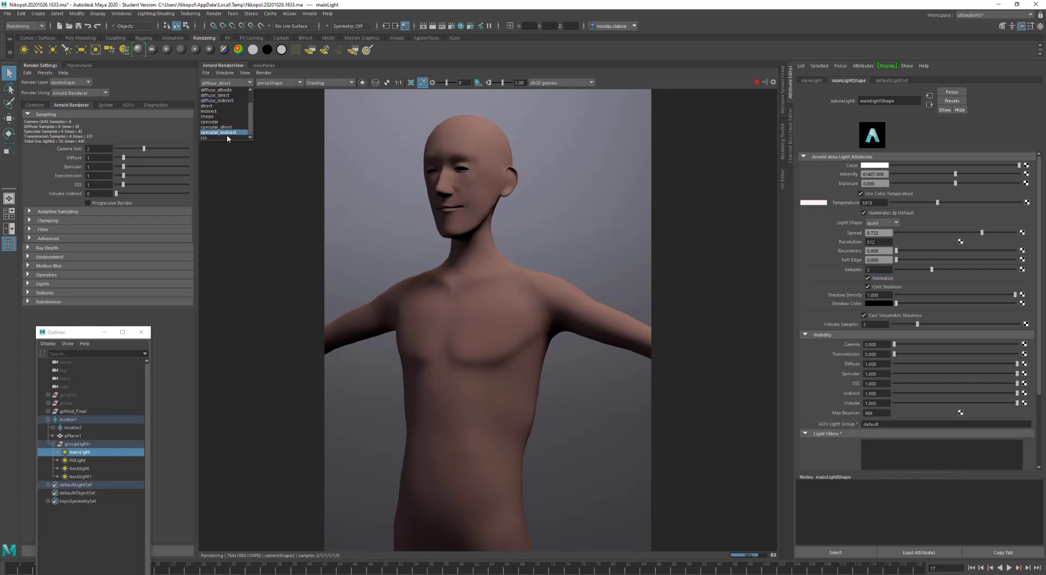
left_click(228, 138)
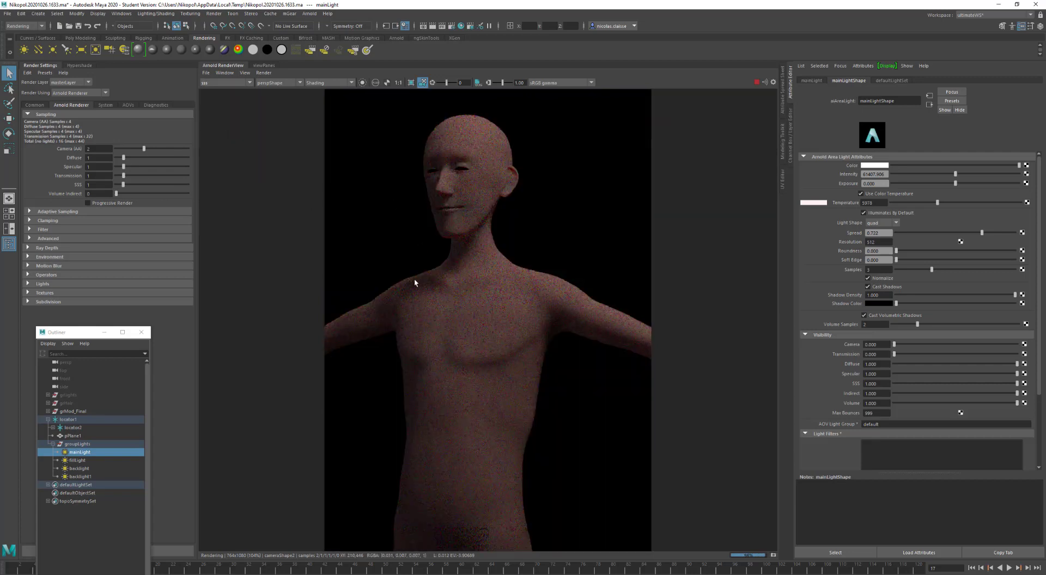
left_click_drag(414, 280, 482, 336)
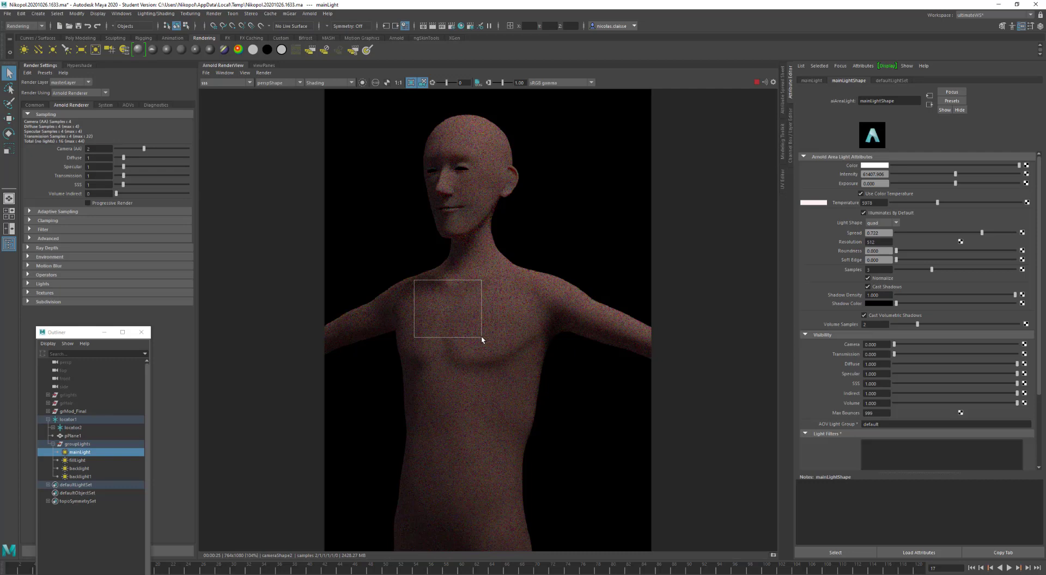
left_click(142, 186)
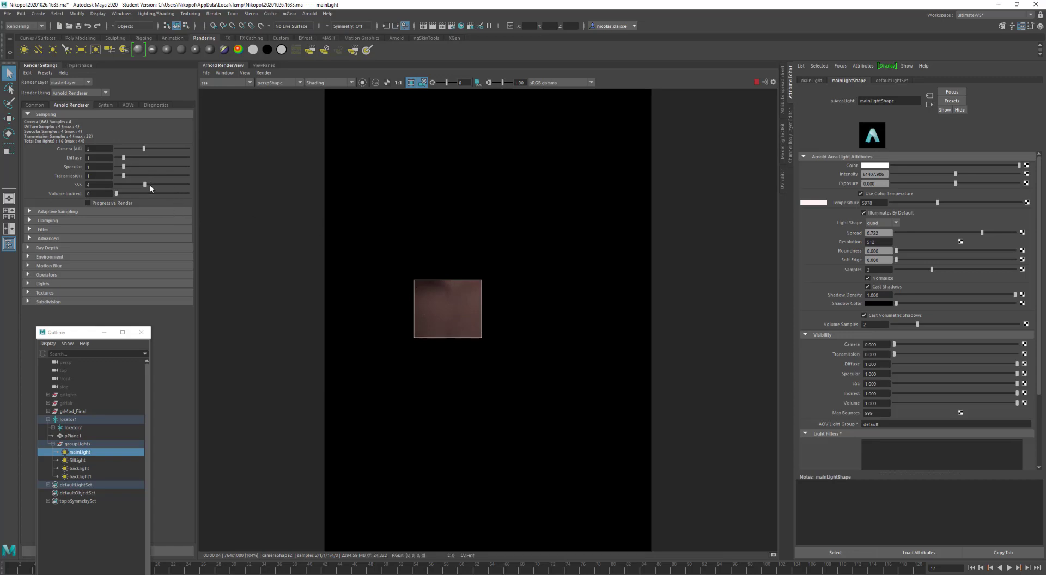
Set the SSS samples to 5 and switch the Arnold RenderView display back to the Beauty pass.
left_click_drag(151, 186, 152, 186)
left_click(225, 82)
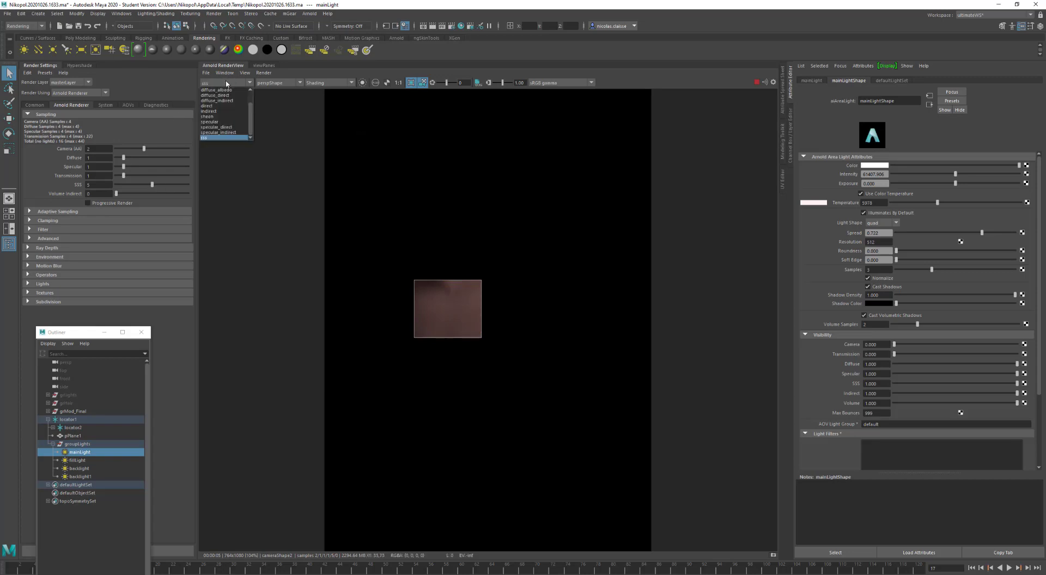
scroll(221, 90, "up", 1)
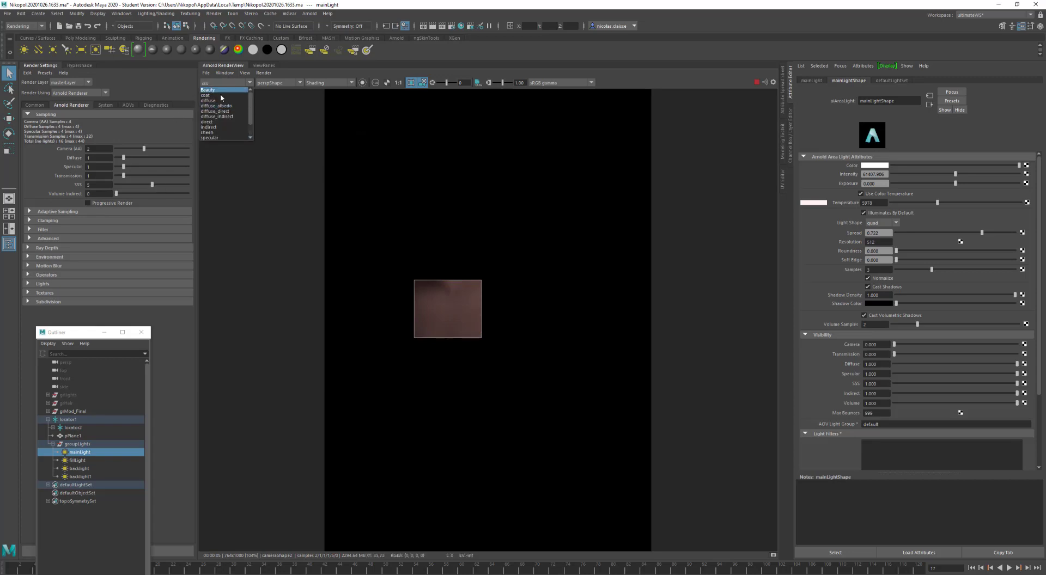
left_click(223, 90)
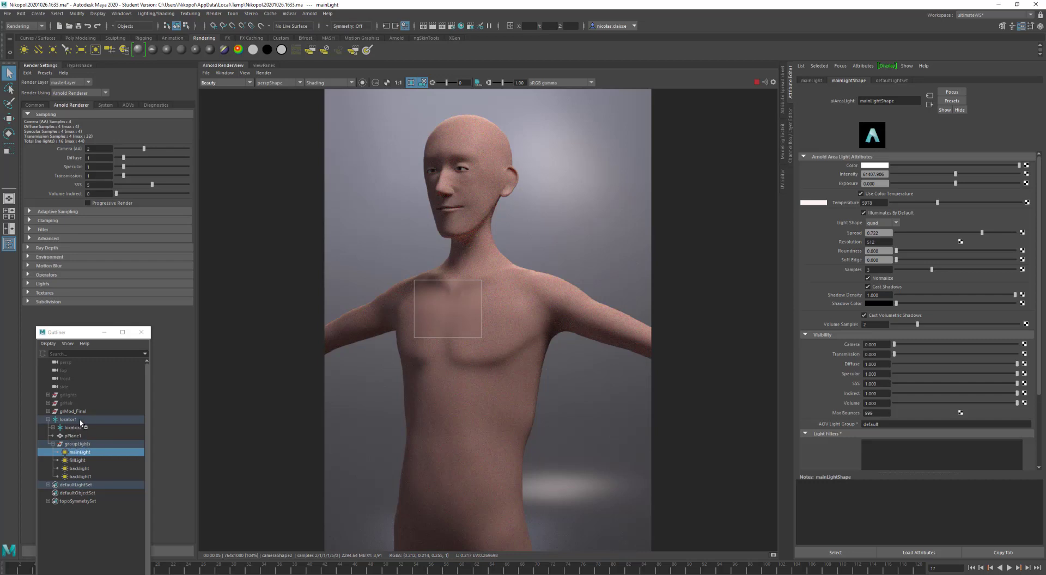
Unhide the grHair group and set the specular roughness of pPlane1's surface material to 0.570.
left_click(78, 403)
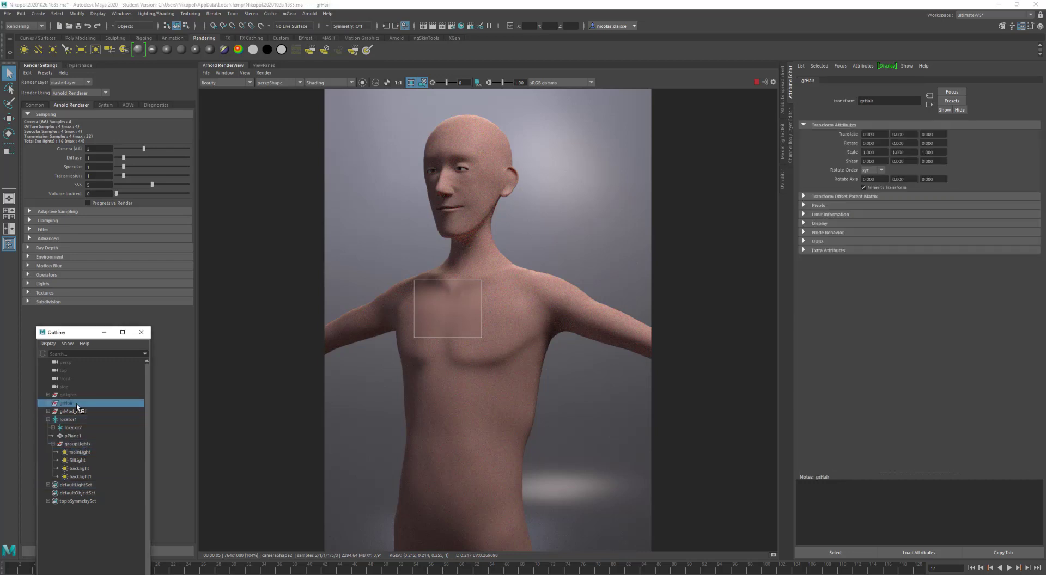
key("shift+h")
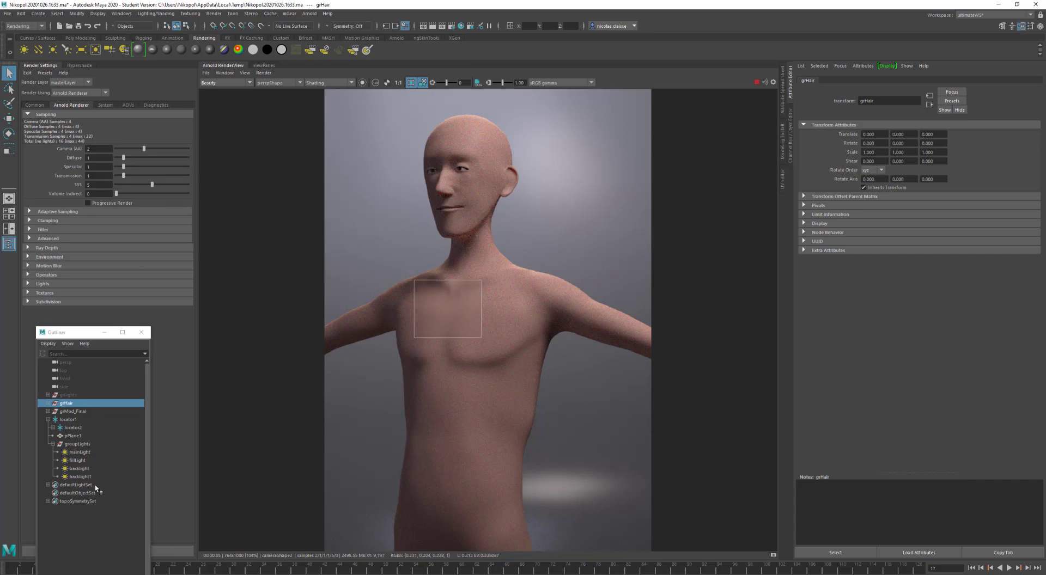
left_click(87, 436)
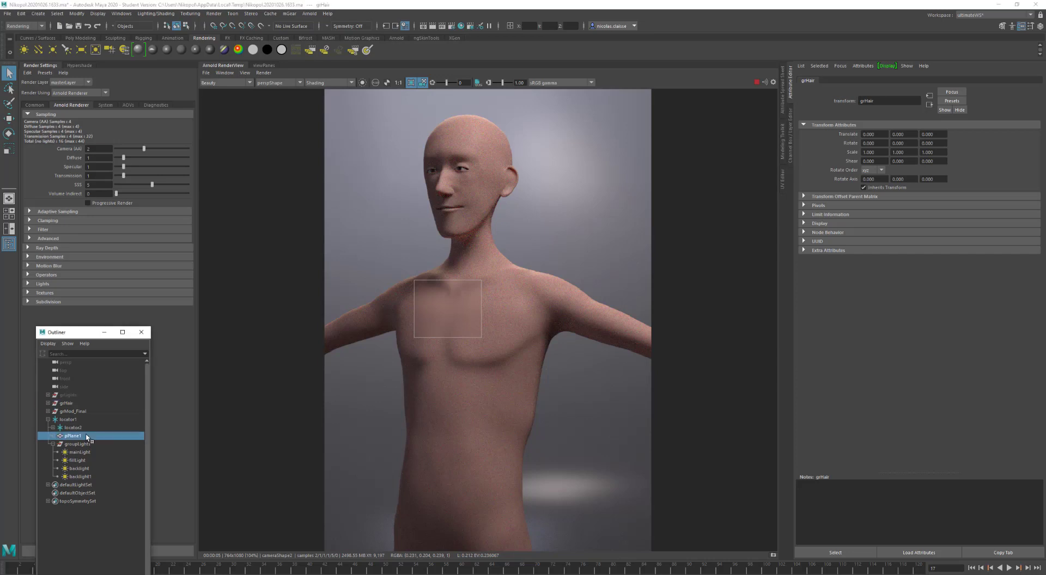
left_click(880, 80)
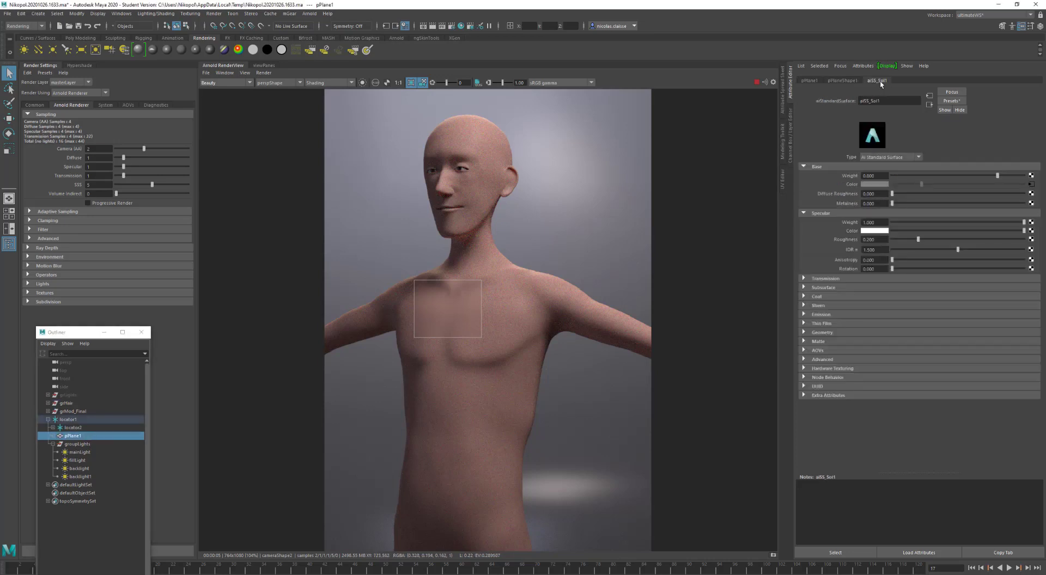
left_click(967, 240)
Raise the Diffuse samples to 2, with the render region moved to the head and neck and the indirect AOV displayed.
mouse_move(463, 308)
left_click_drag(448, 306, 453, 125)
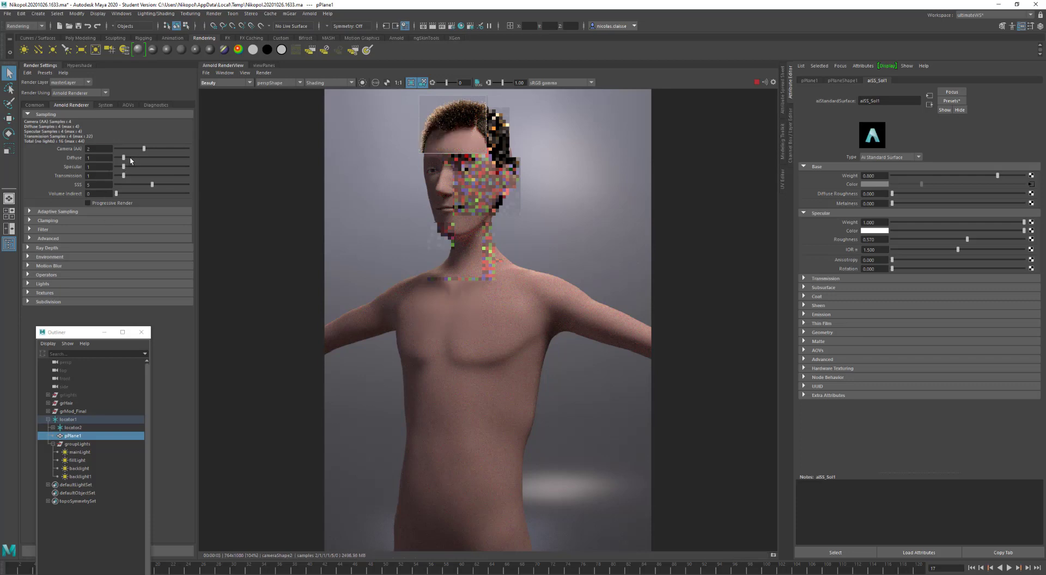
left_click(226, 83)
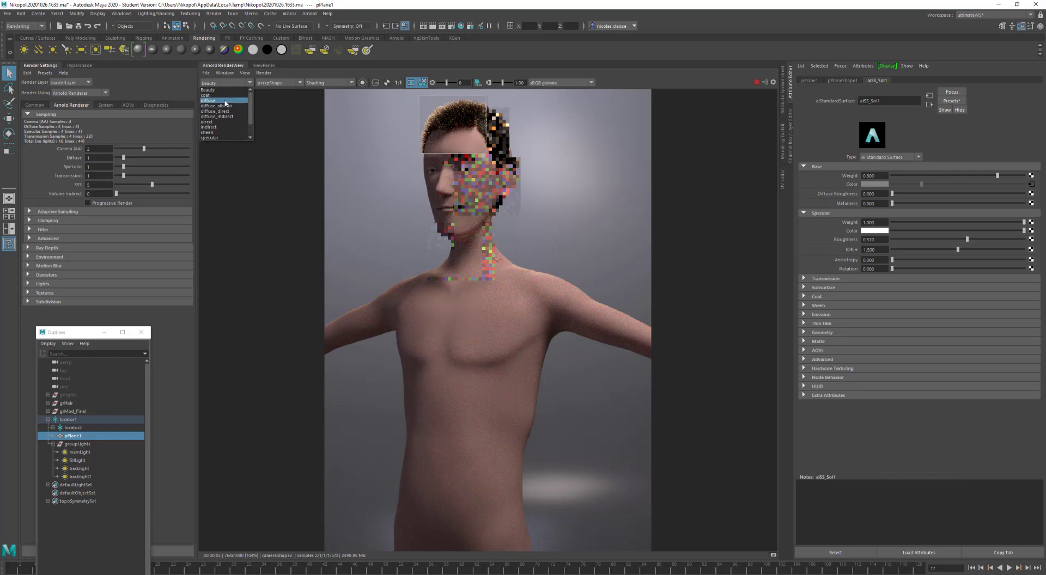
left_click(209, 127)
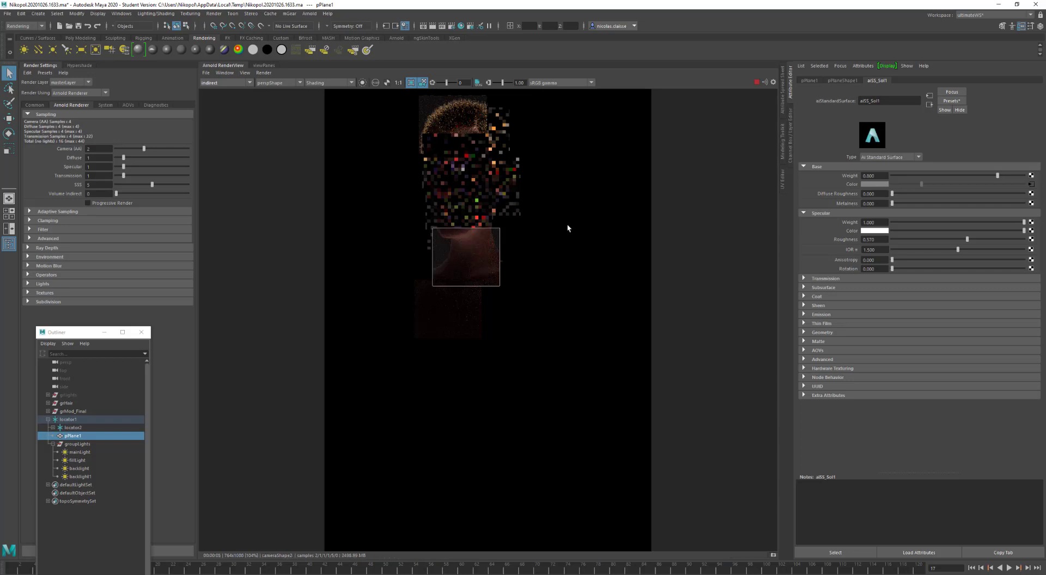
left_click(131, 158)
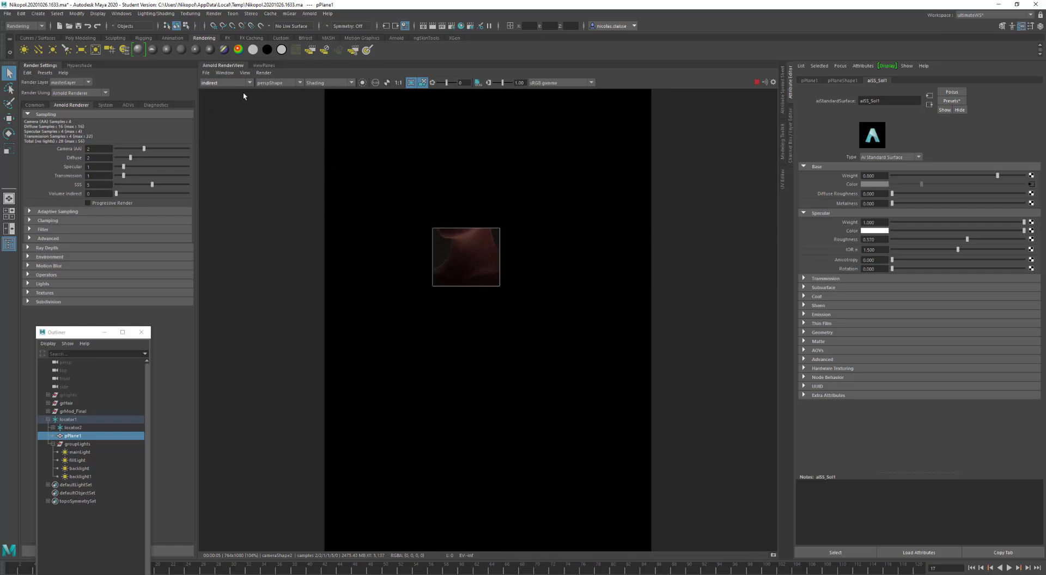
Display the diffuse_indirect AOV and raise the Diffuse samples to 3.
left_click(232, 82)
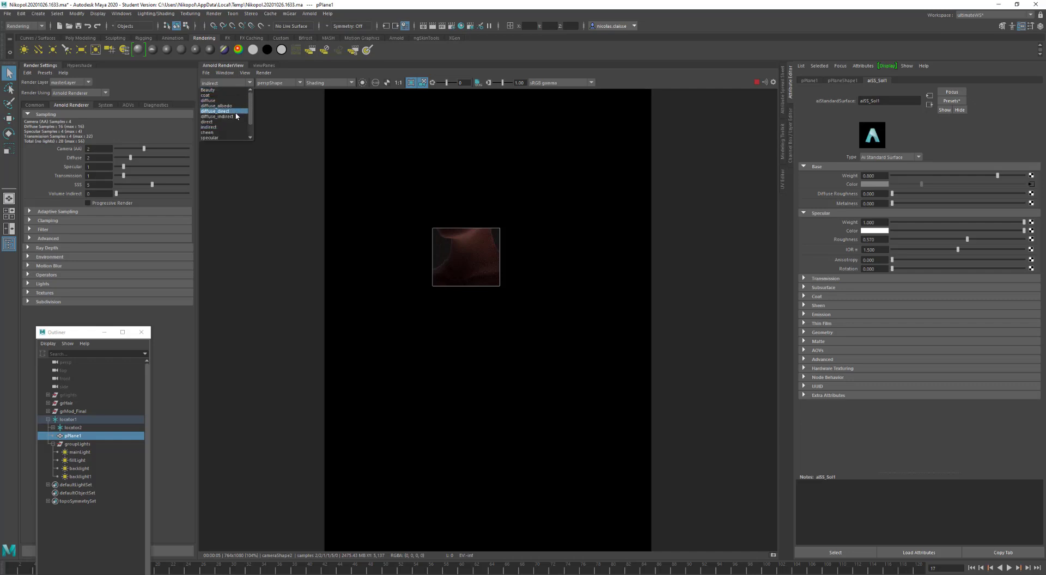
left_click(237, 116)
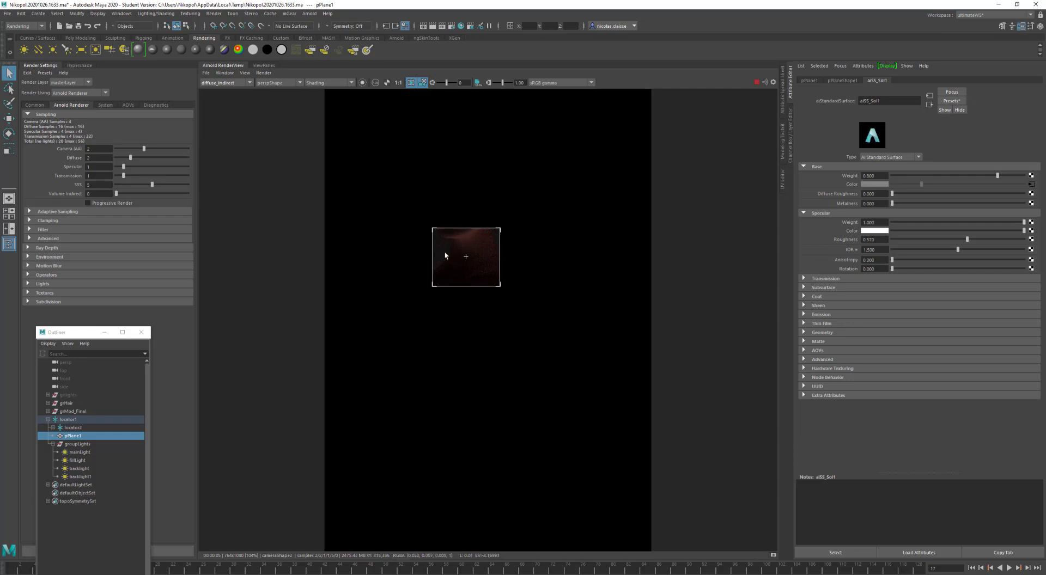
left_click(138, 159)
Move the render region up over the hair above the ear and display the Beauty pass.
left_click_drag(467, 255, 485, 170)
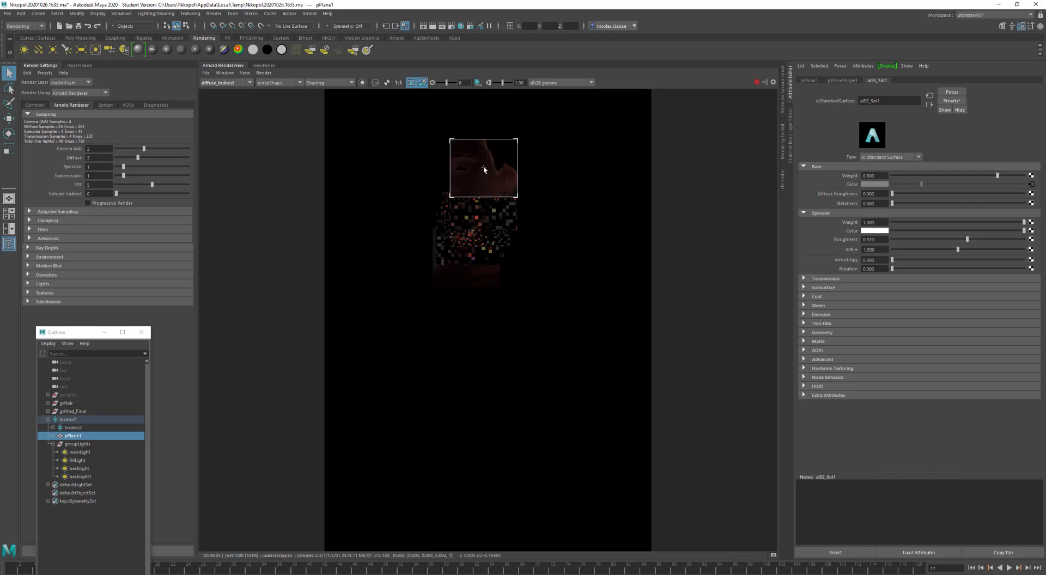
left_click_drag(483, 172, 495, 142)
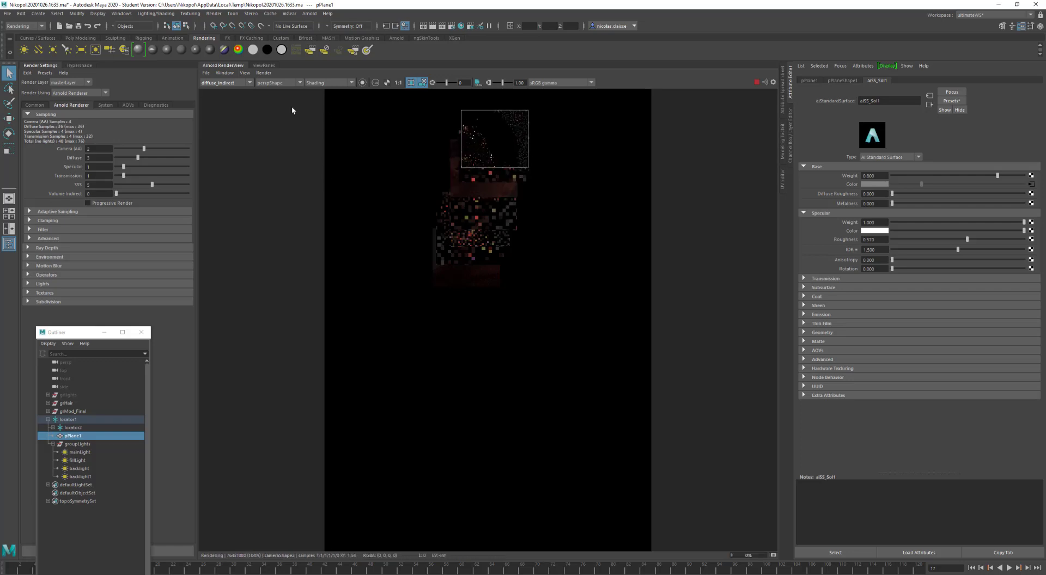
left_click(217, 84)
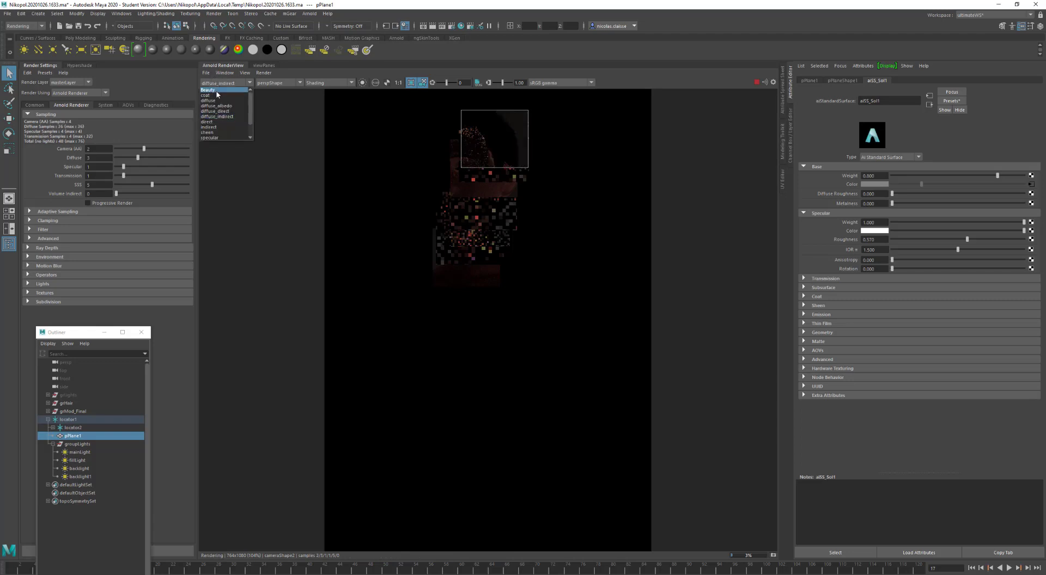
left_click(216, 90)
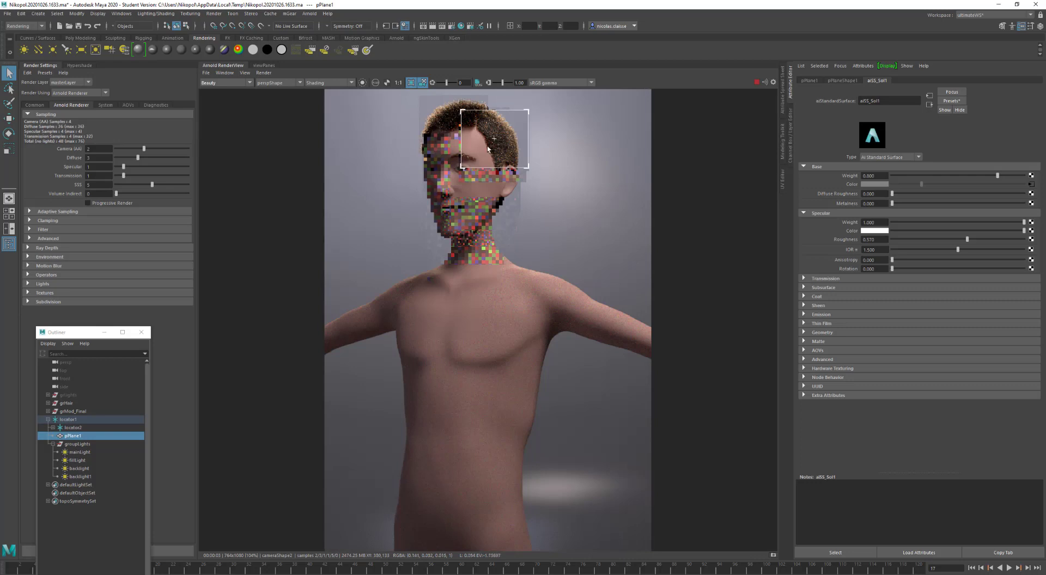
Raise the Specular samples to 5 and shift the render region to the hair above the forehead.
left_click(138, 167)
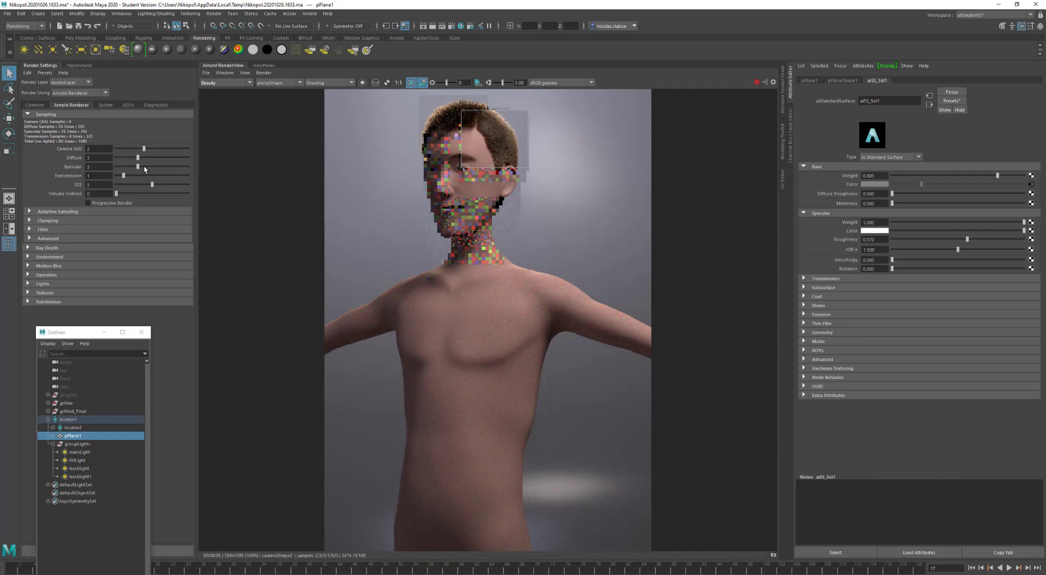
left_click(144, 167)
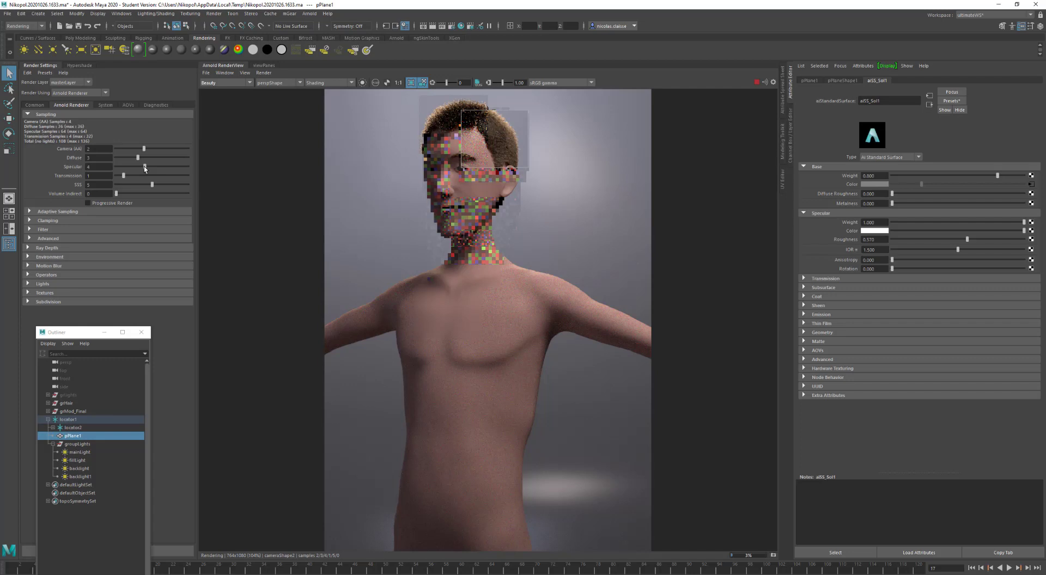
key("Escape")
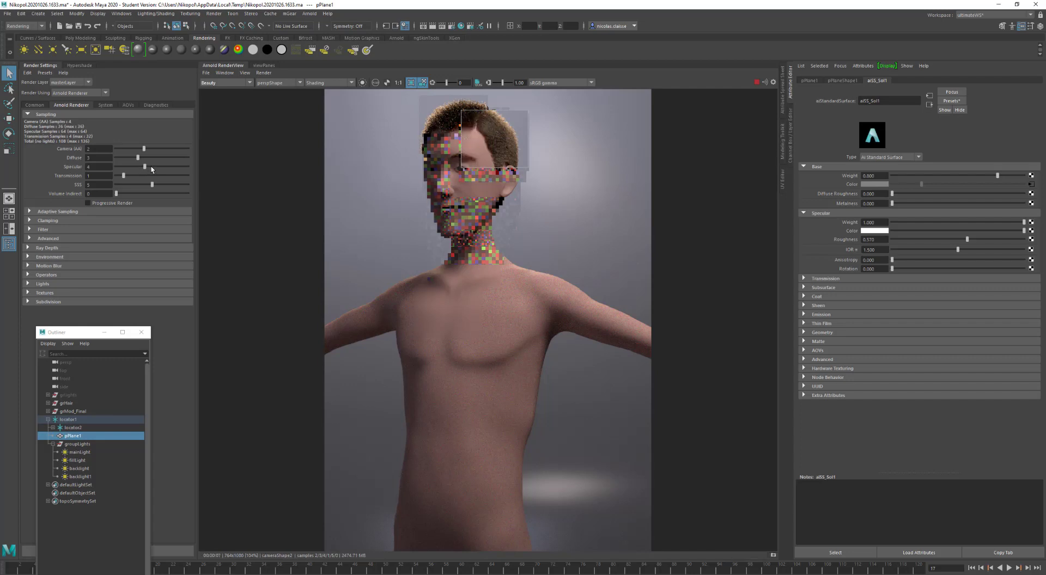
left_click(152, 168)
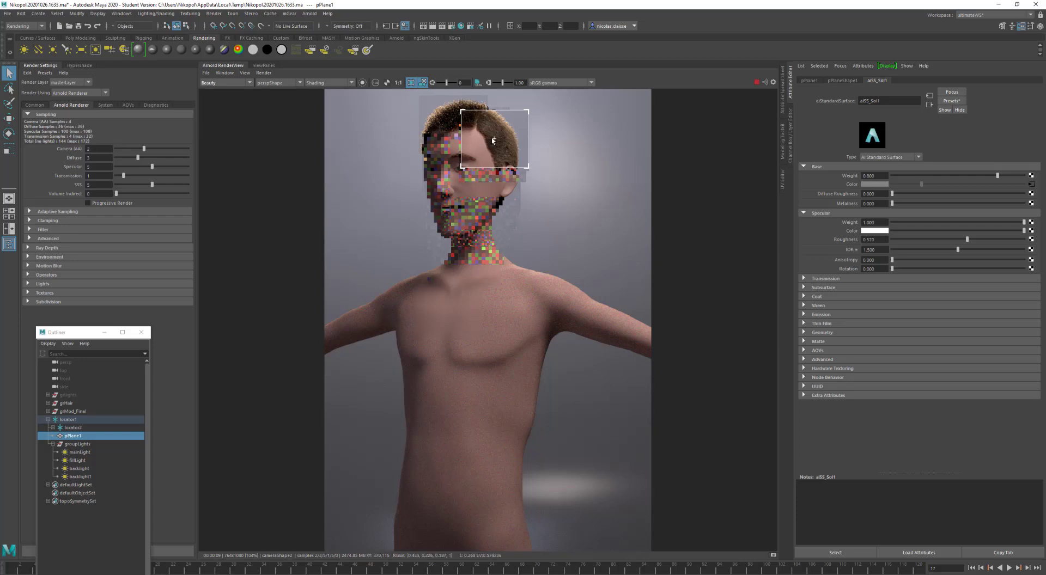
left_click_drag(493, 140, 460, 121)
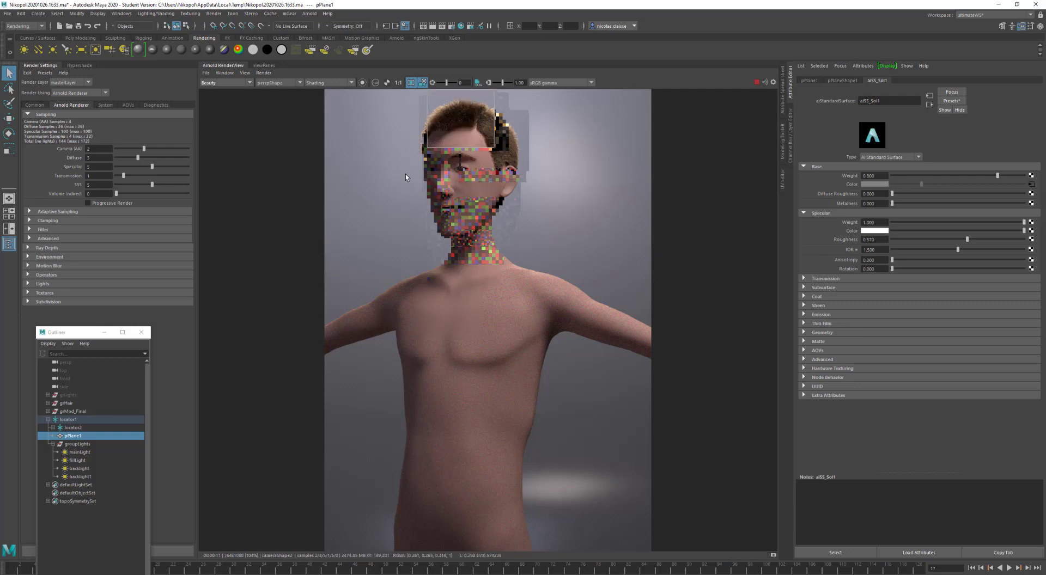
Disable the render region and unhide the pTrousers mesh inside the model's final group.
left_click(411, 84)
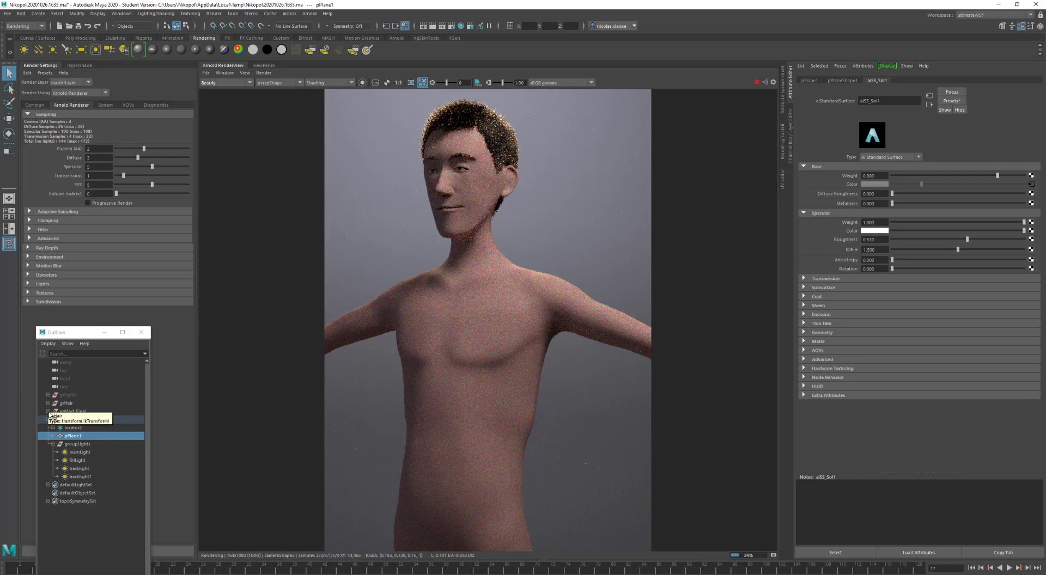
left_click(48, 411)
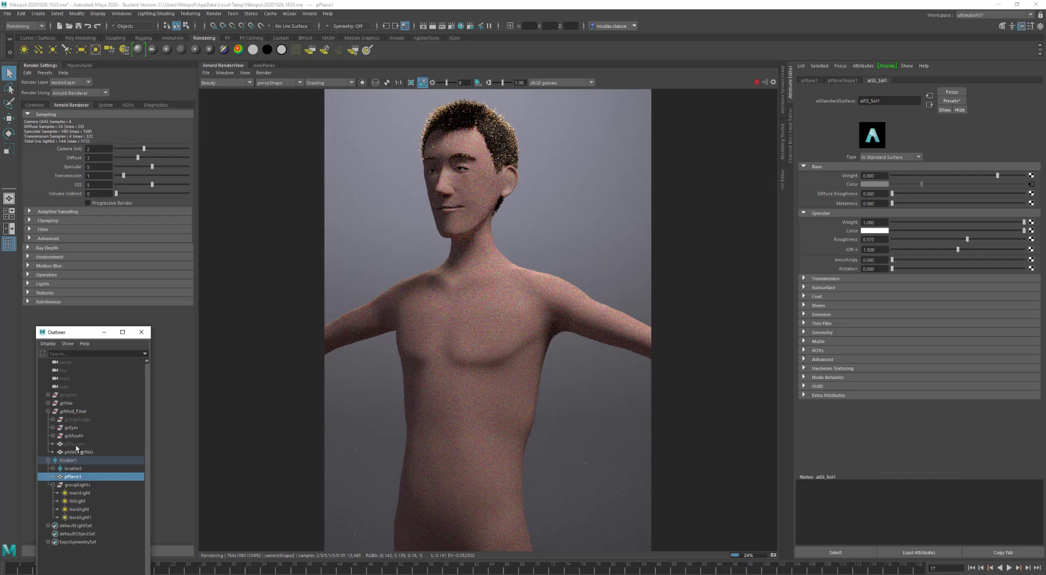
left_click(75, 445)
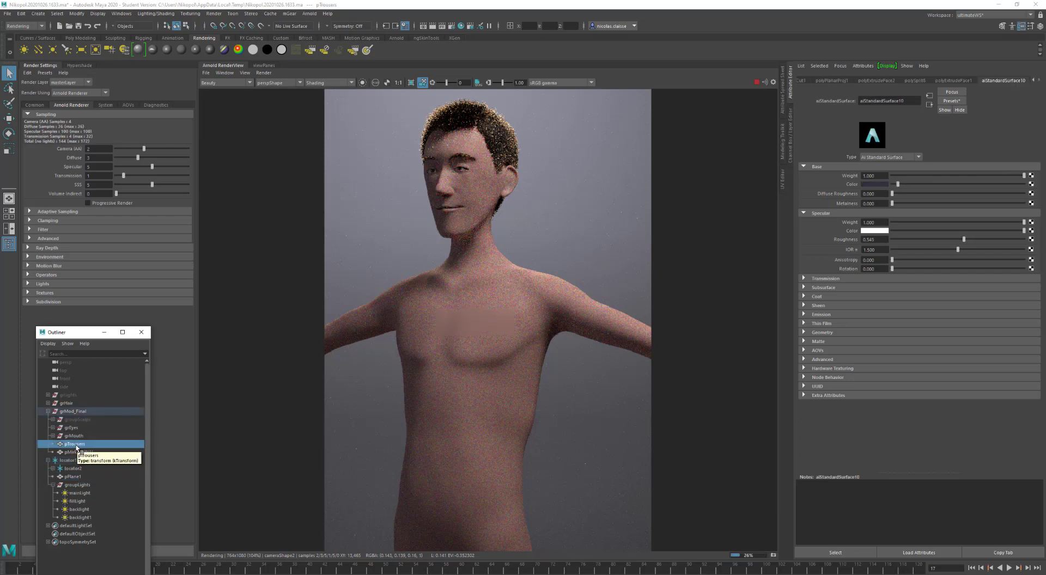
key("shift+h")
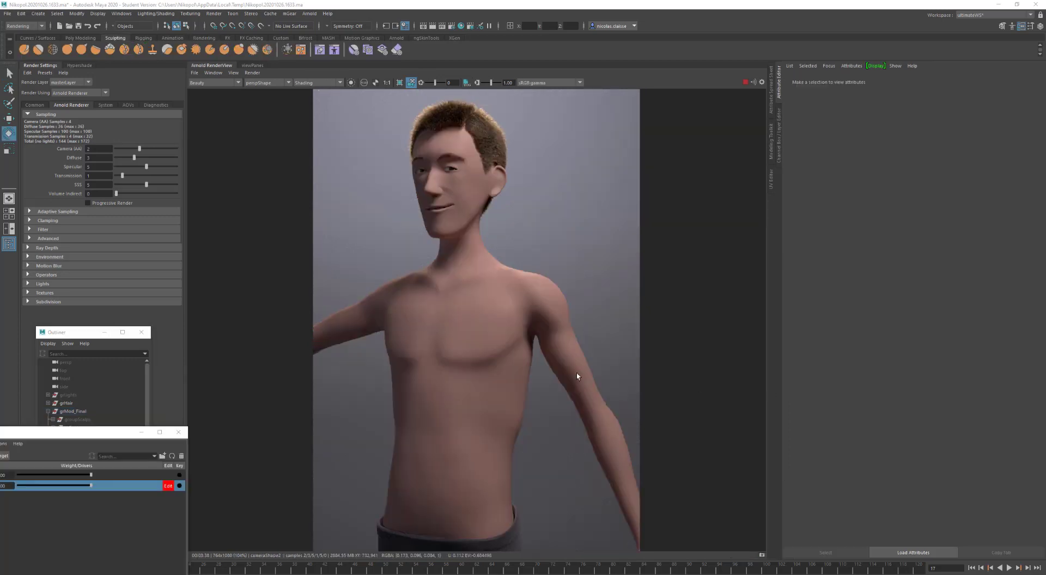
Bring the Shape Editor window fully into view and close it.
left_click_drag(103, 437, 208, 381)
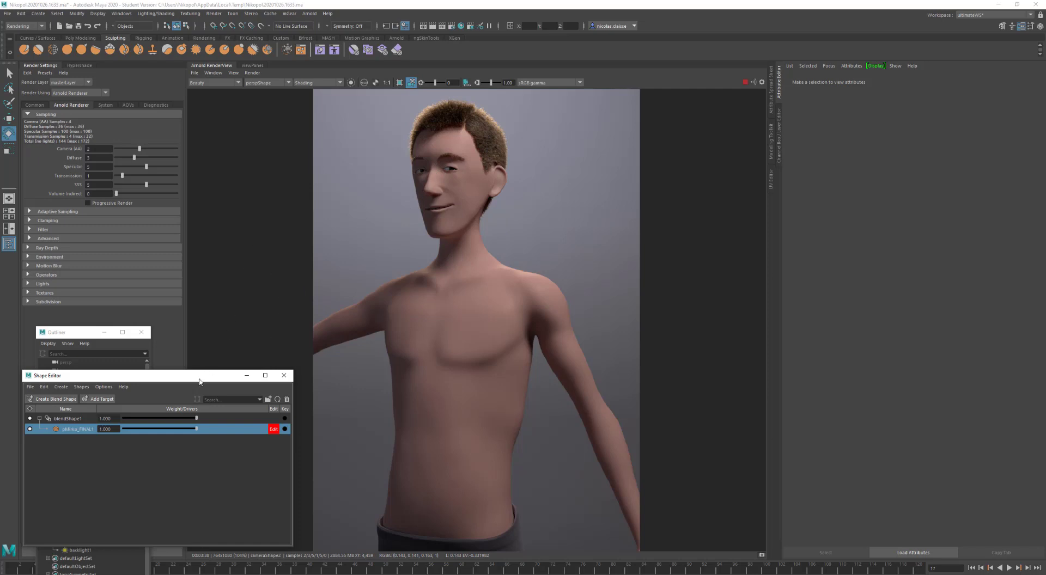
left_click_drag(200, 381, 215, 314)
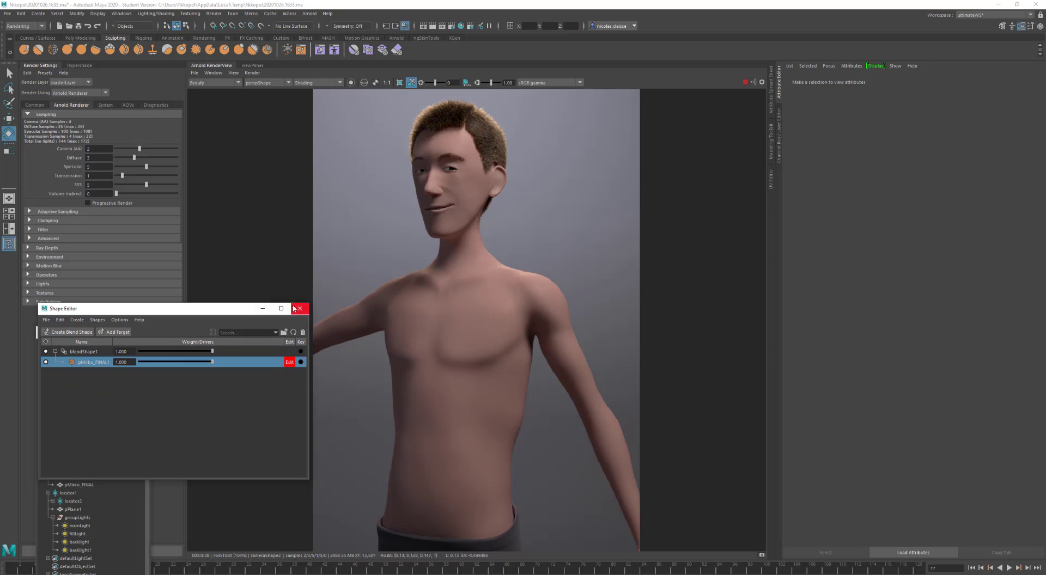
left_click(295, 309)
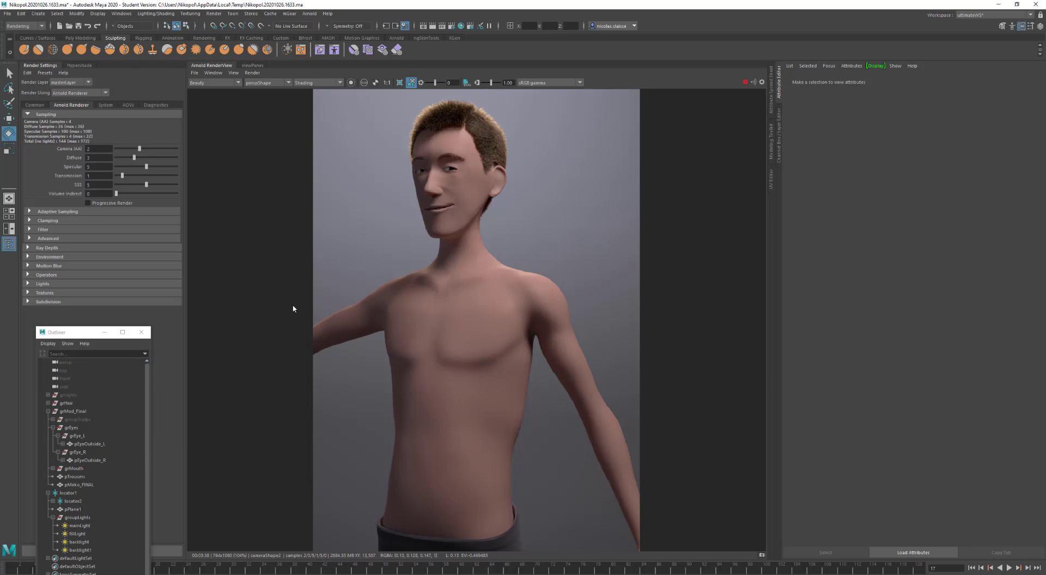